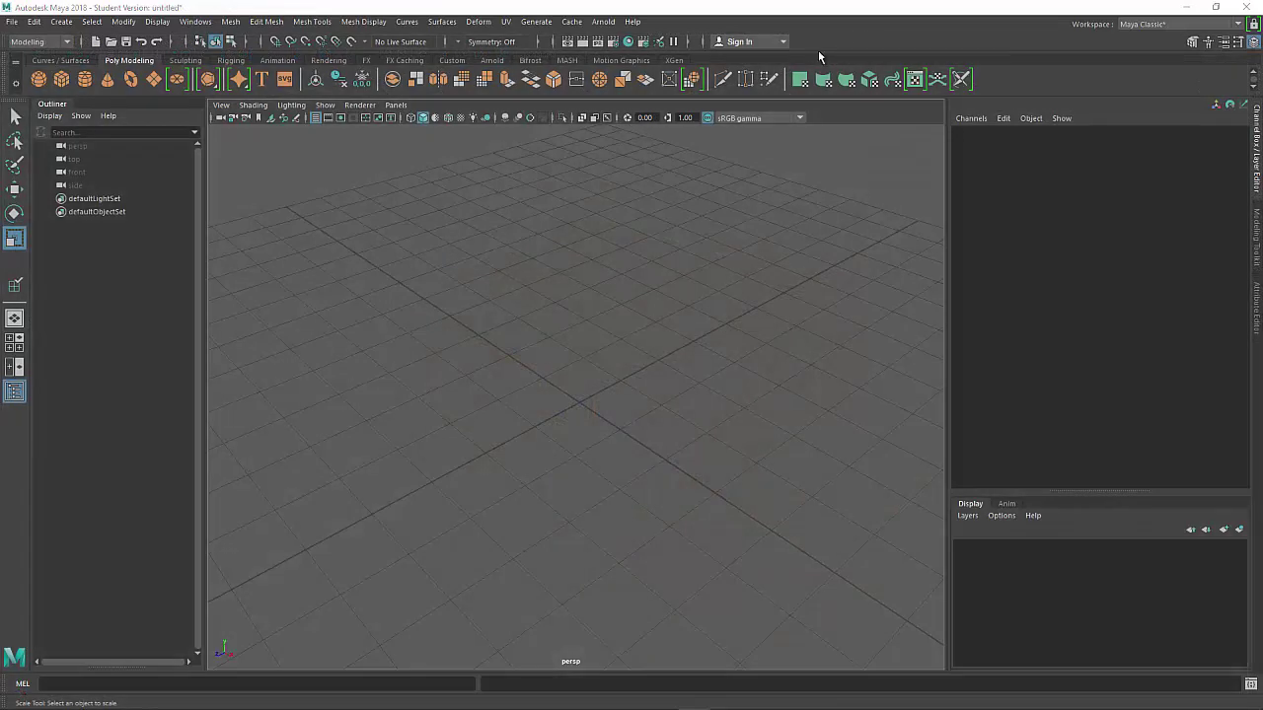
Create a polygon cube and scale it into a flat box about 3.32 by 0.63 by 2.60 in X, Y and Z
click(62, 80)
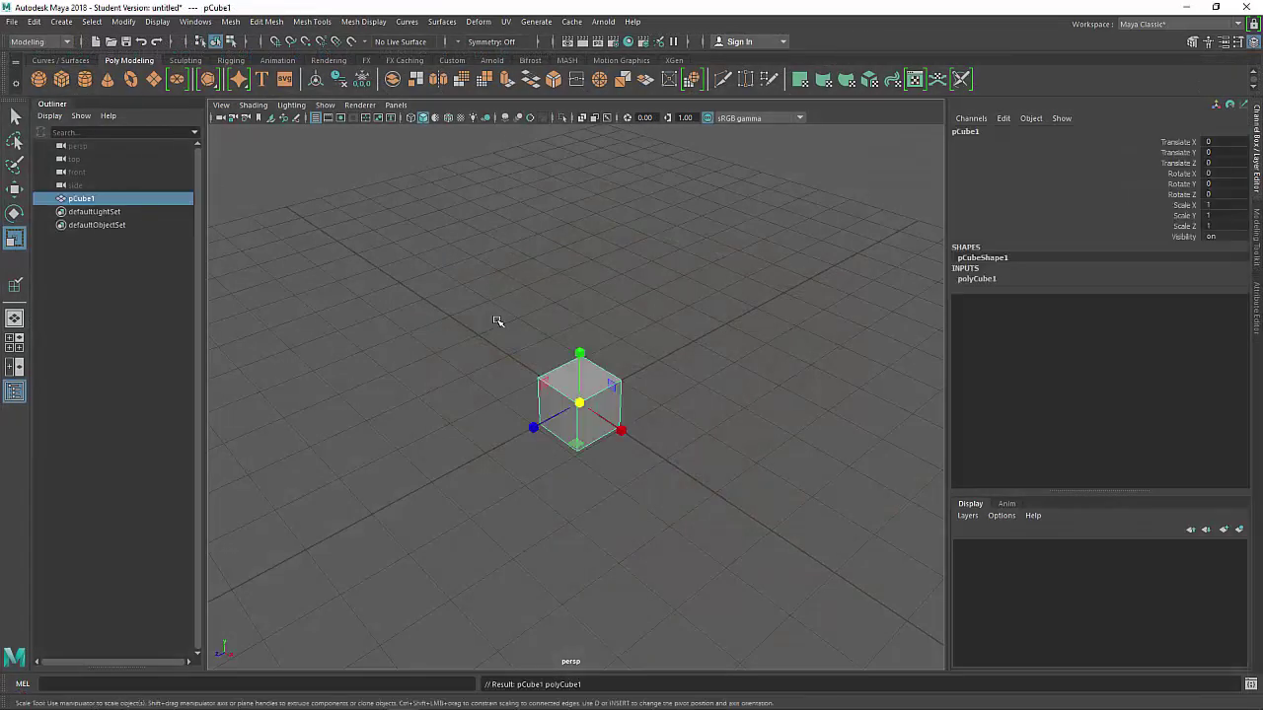
scroll(562, 423, up, 4)
scroll(566, 421, down, 4)
drag(534, 427, 511, 436)
drag(621, 431, 742, 494)
drag(533, 427, 523, 398)
drag(577, 352, 579, 373)
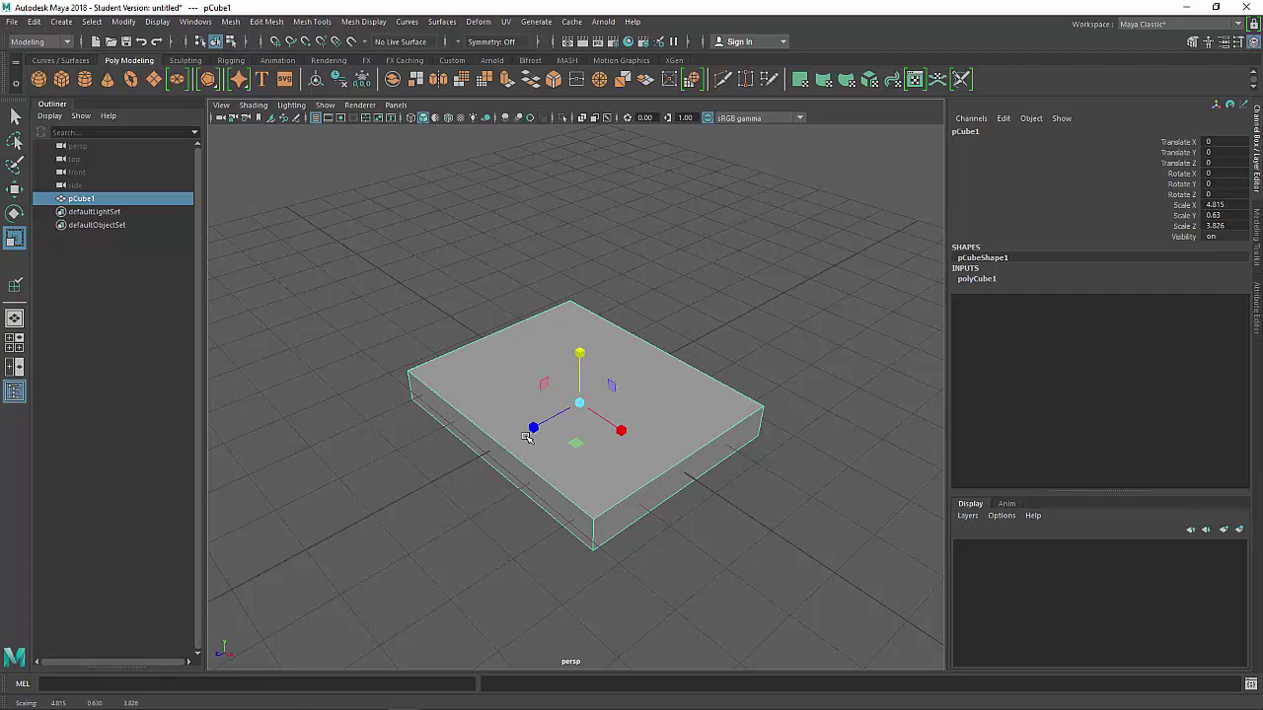
drag(527, 437, 658, 438)
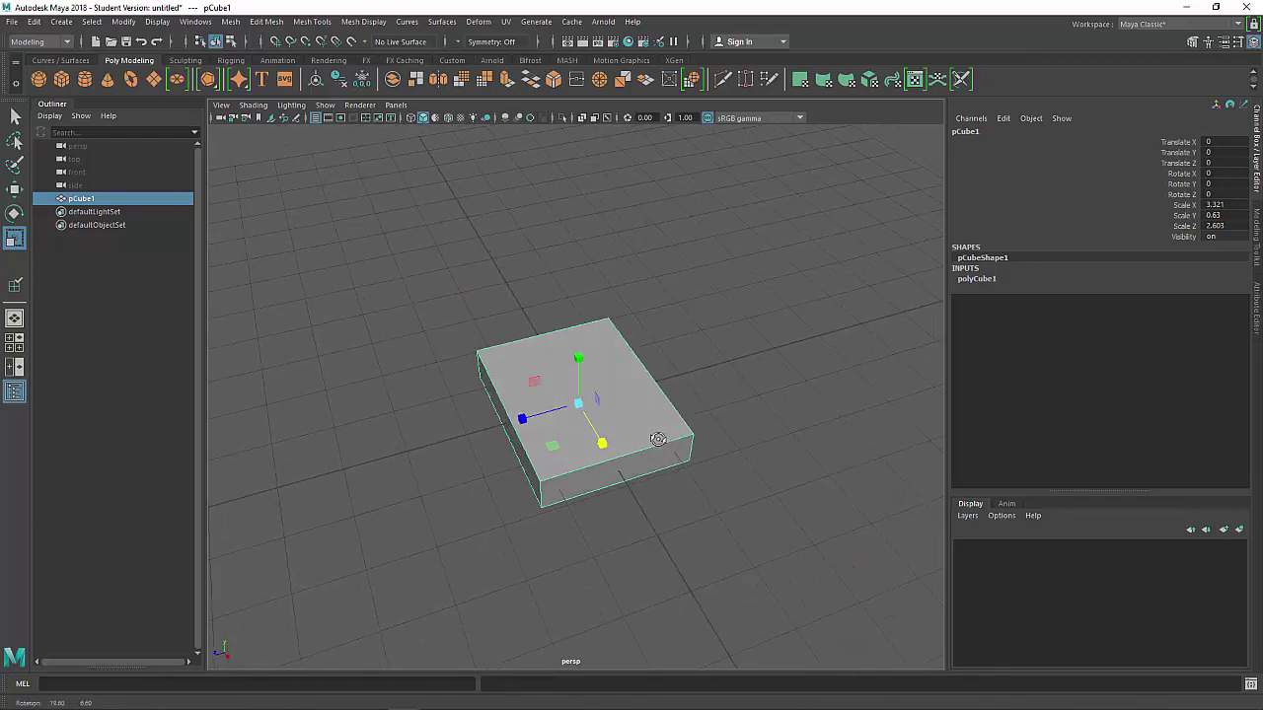
Move the box up to about 0.348 in Y so it rests just above the grid
key(w)
drag(578, 359, 583, 320)
alt+drag(631, 405, 625, 346)
drag(580, 312, 580, 325)
alt+drag(632, 395, 680, 464)
alt+right_drag(681, 463, 856, 579)
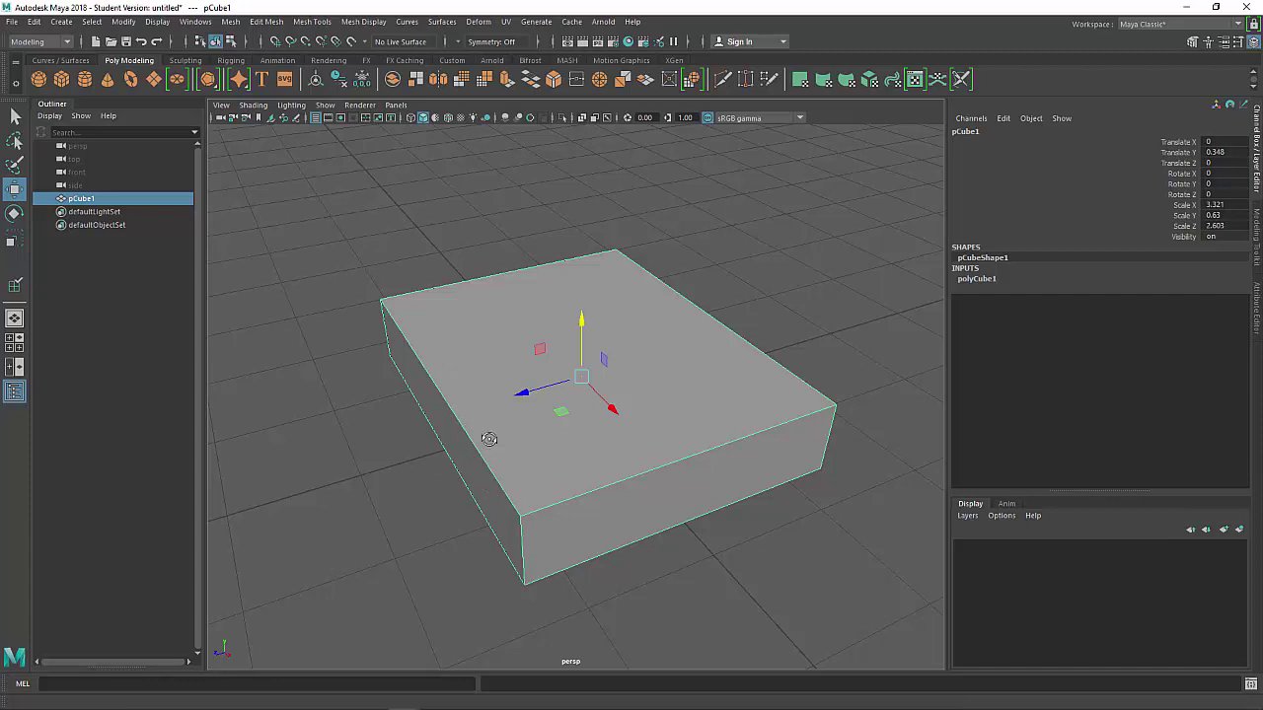
Insert three edge loops with Multi-Cut, close to one long side, the upper edge and the lower edge of the box
alt+drag(488, 441, 498, 418)
shift+right_click(509, 409)
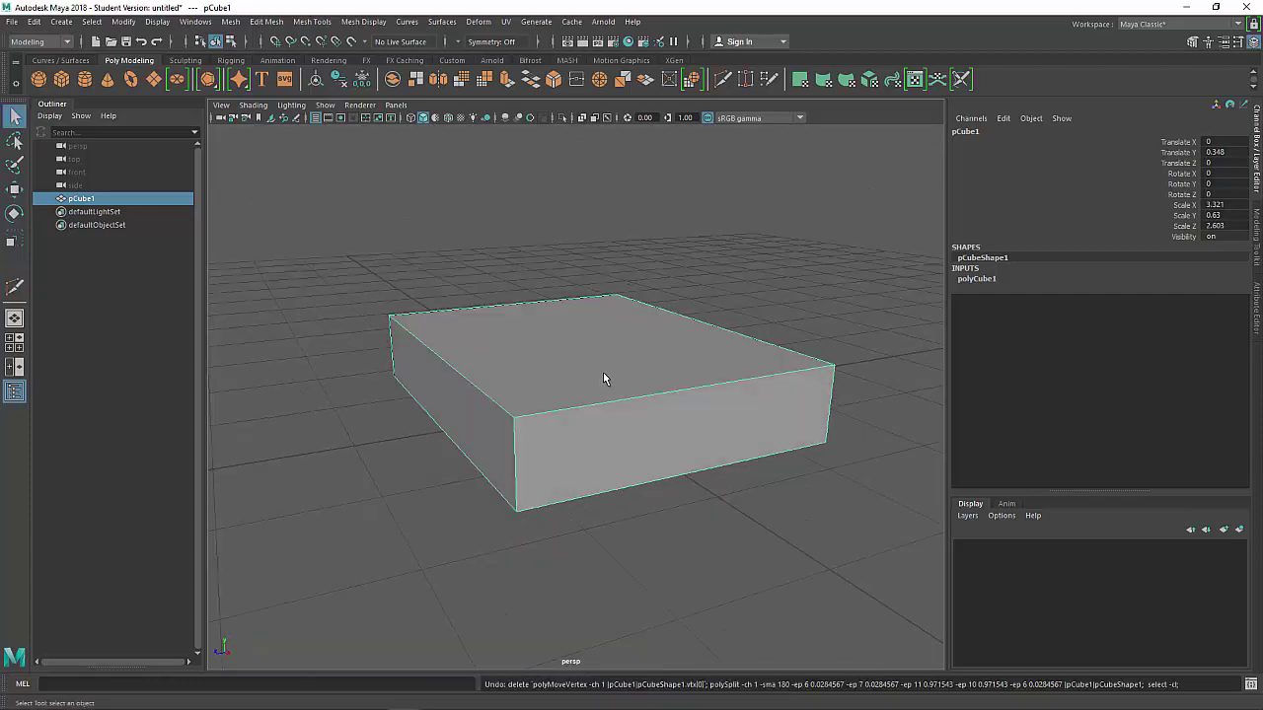
shift+right_drag(603, 372, 529, 371)
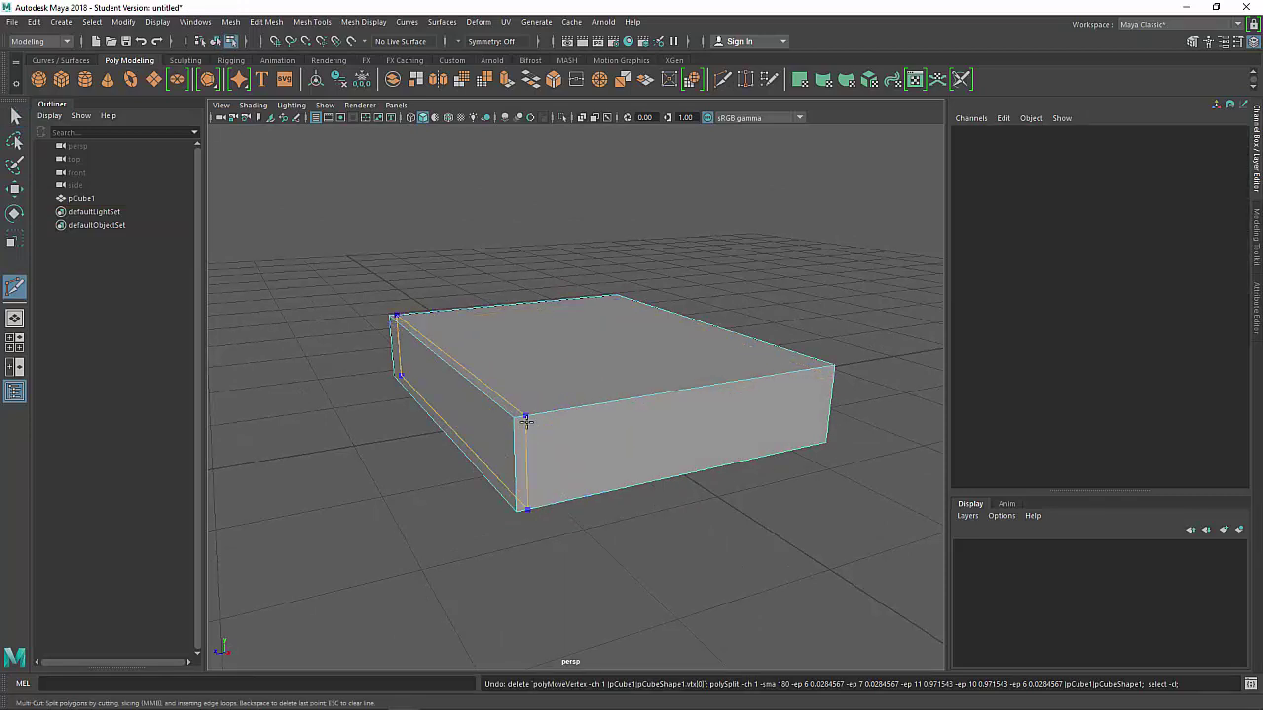
ctrl+click(526, 421)
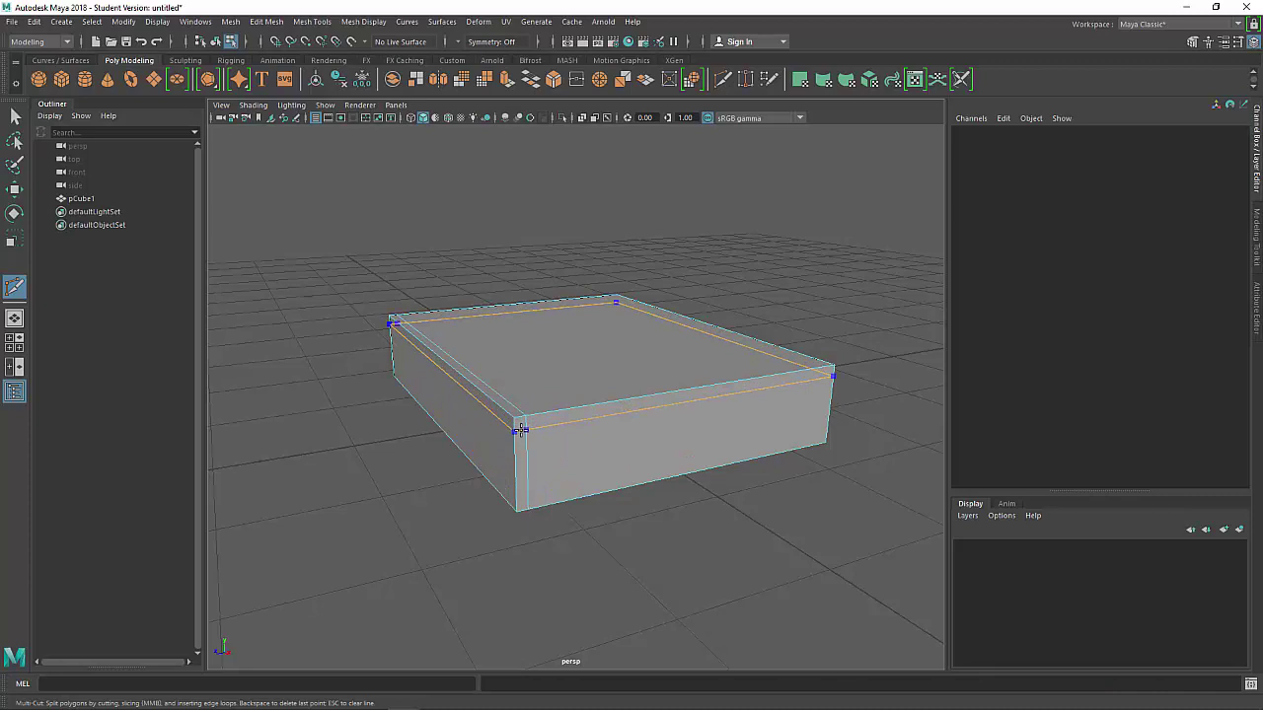
click(528, 500)
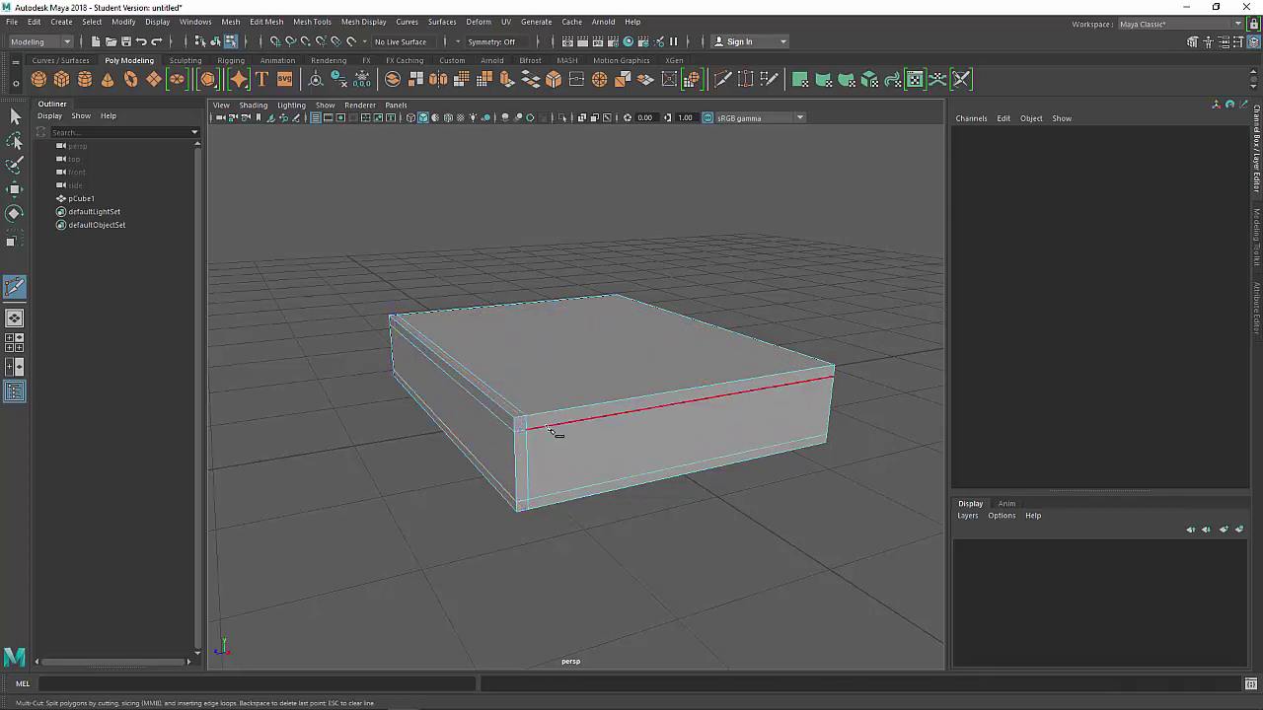
Examine the placement of the box's edge loops by selecting them in edge mode
key(w)
right_drag(539, 422, 534, 288)
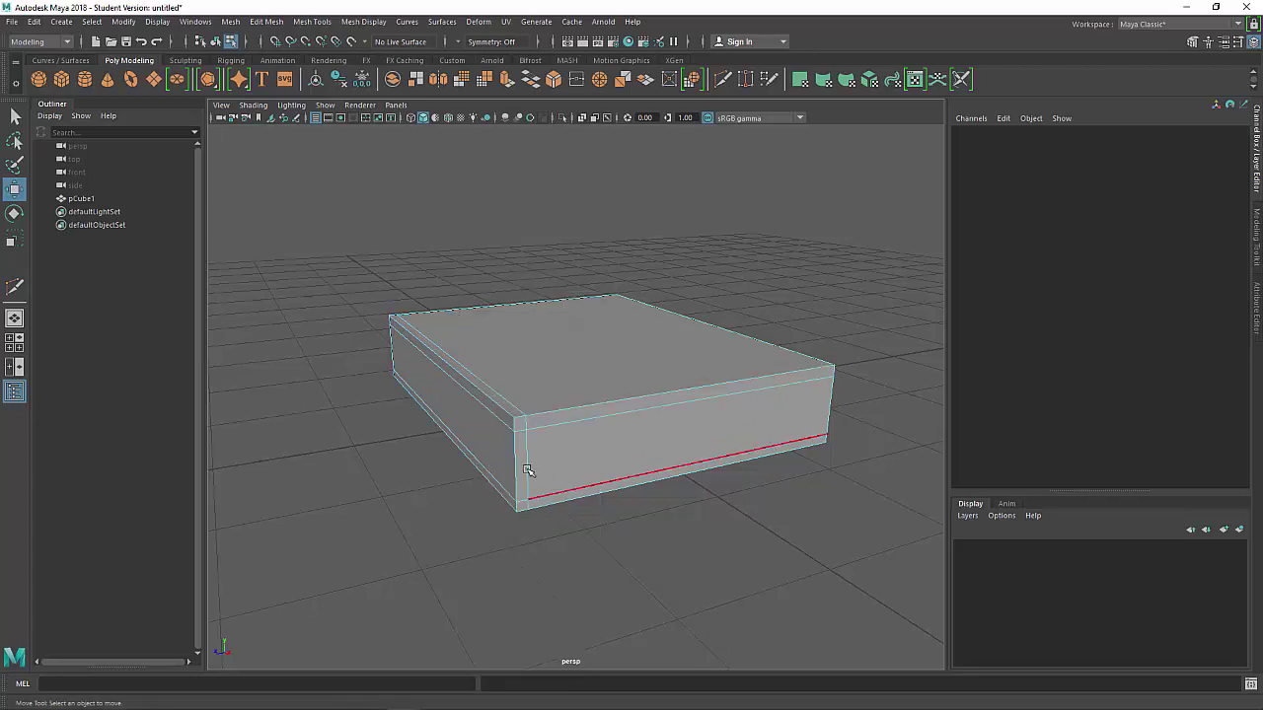
double_click(527, 467)
click(543, 422)
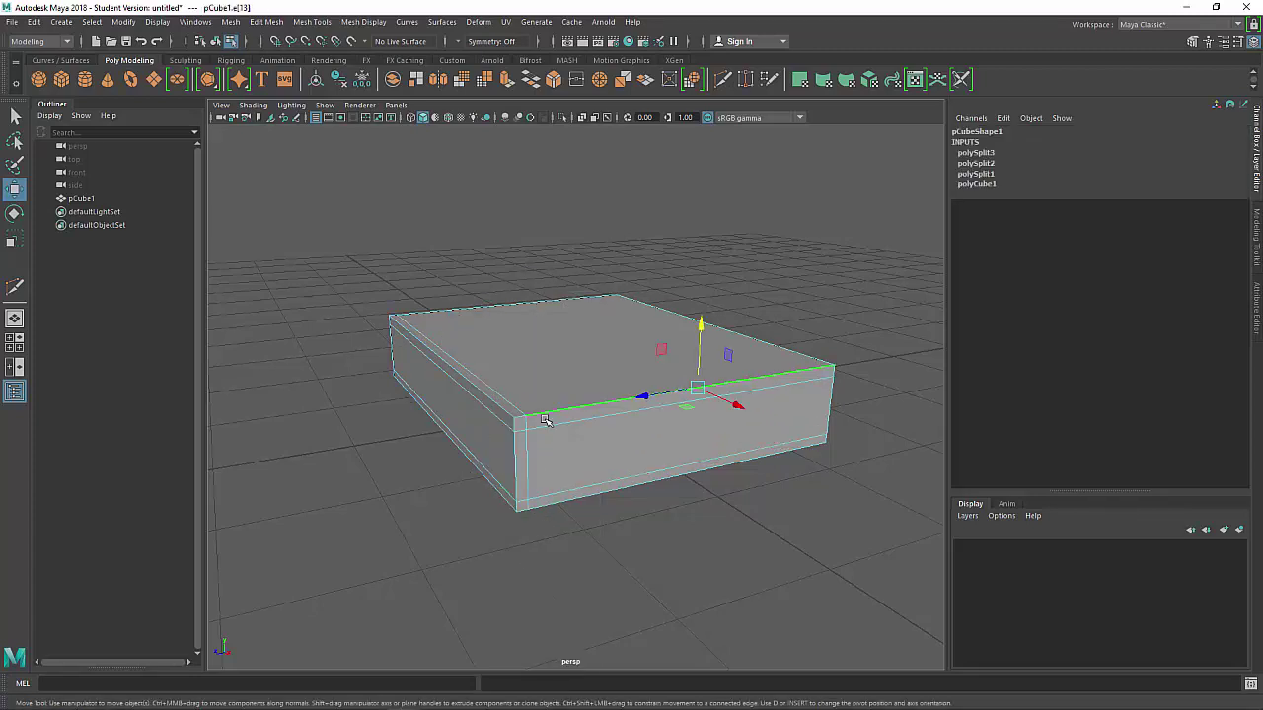
double_click(563, 485)
alt+drag(563, 486, 857, 506)
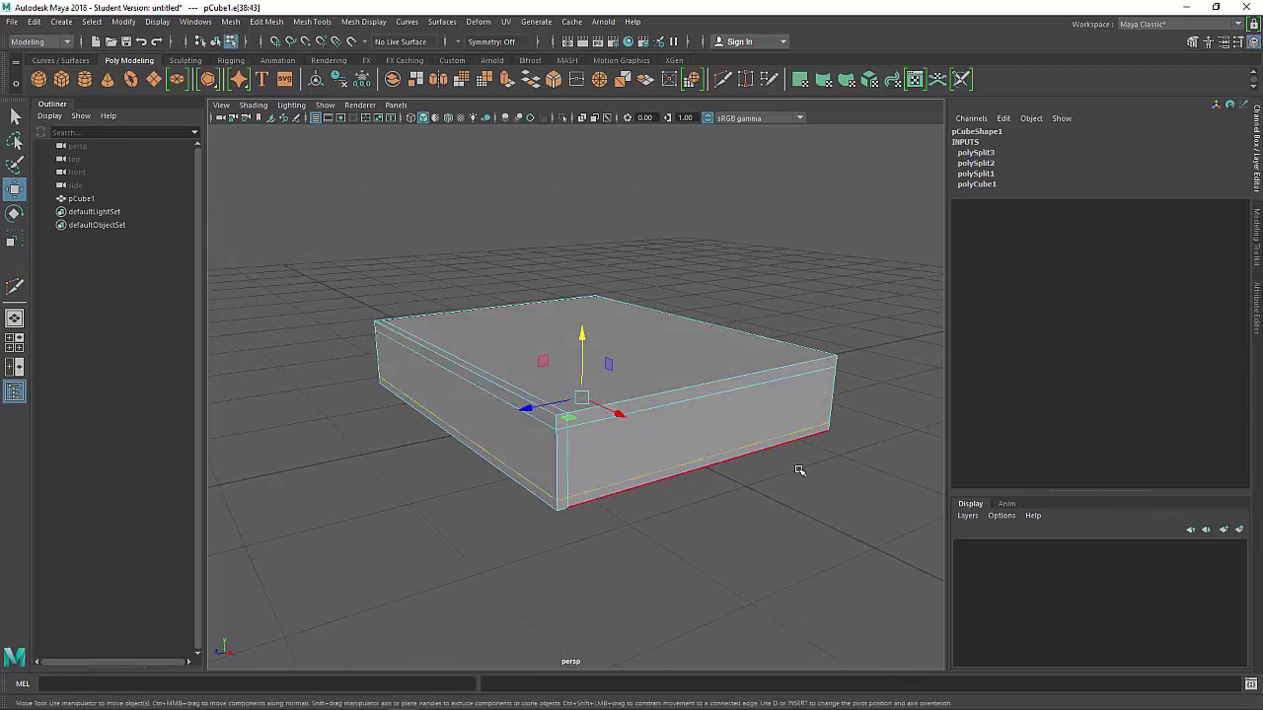
alt+drag(799, 471, 652, 462)
Examine the large inner faces on the three non-spine sides by selecting them in face mode
right_drag(633, 316, 632, 356)
click(576, 410)
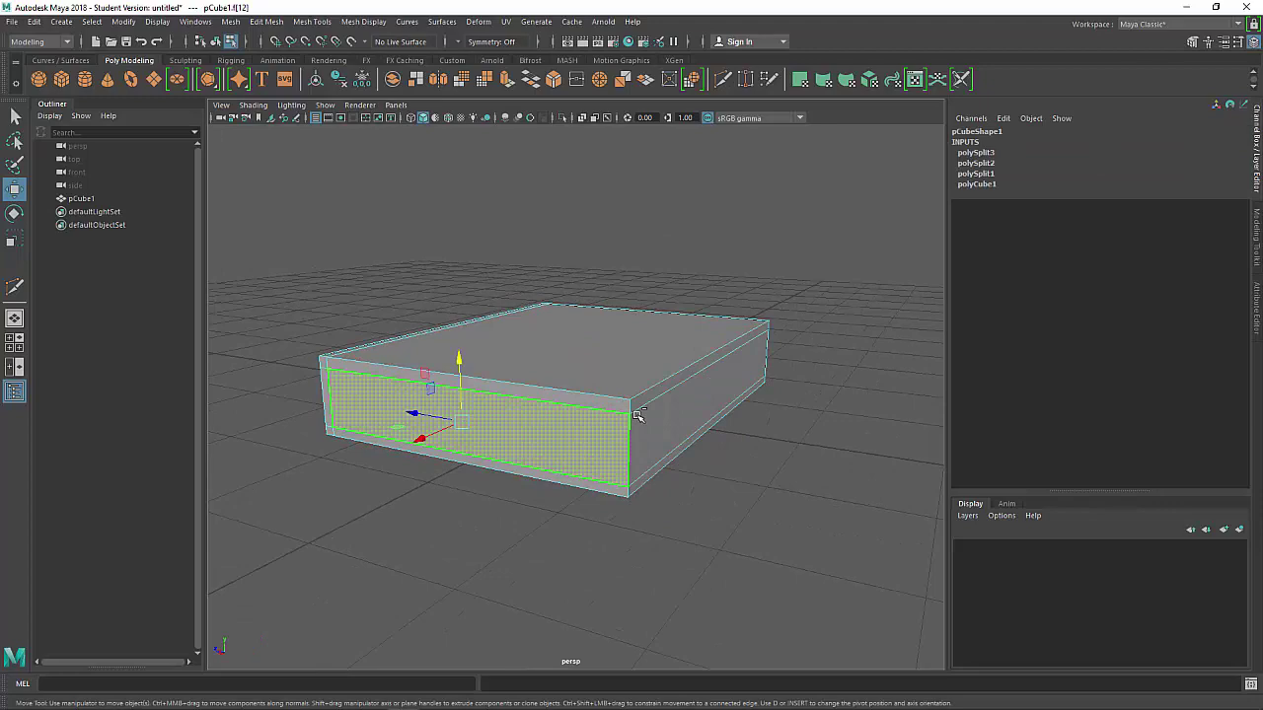
shift+click(677, 418)
alt+drag(750, 440, 657, 431)
shift+click(655, 430)
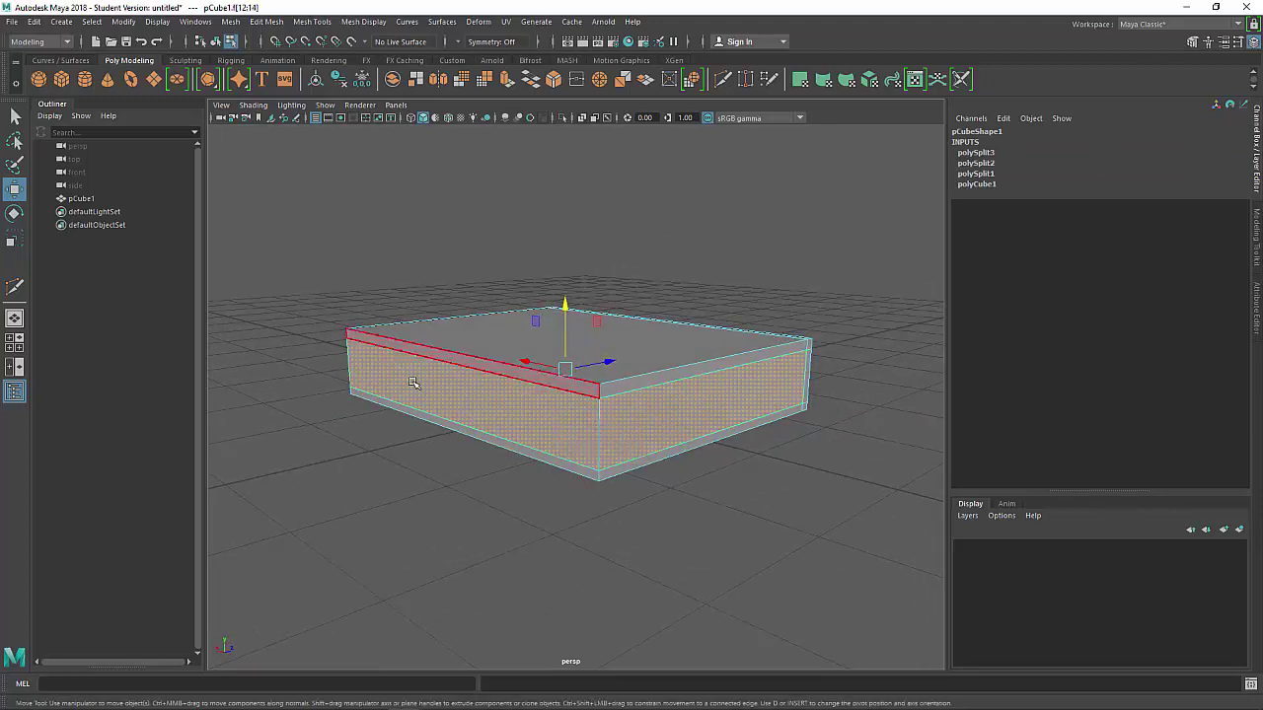
alt+drag(248, 468, 451, 409)
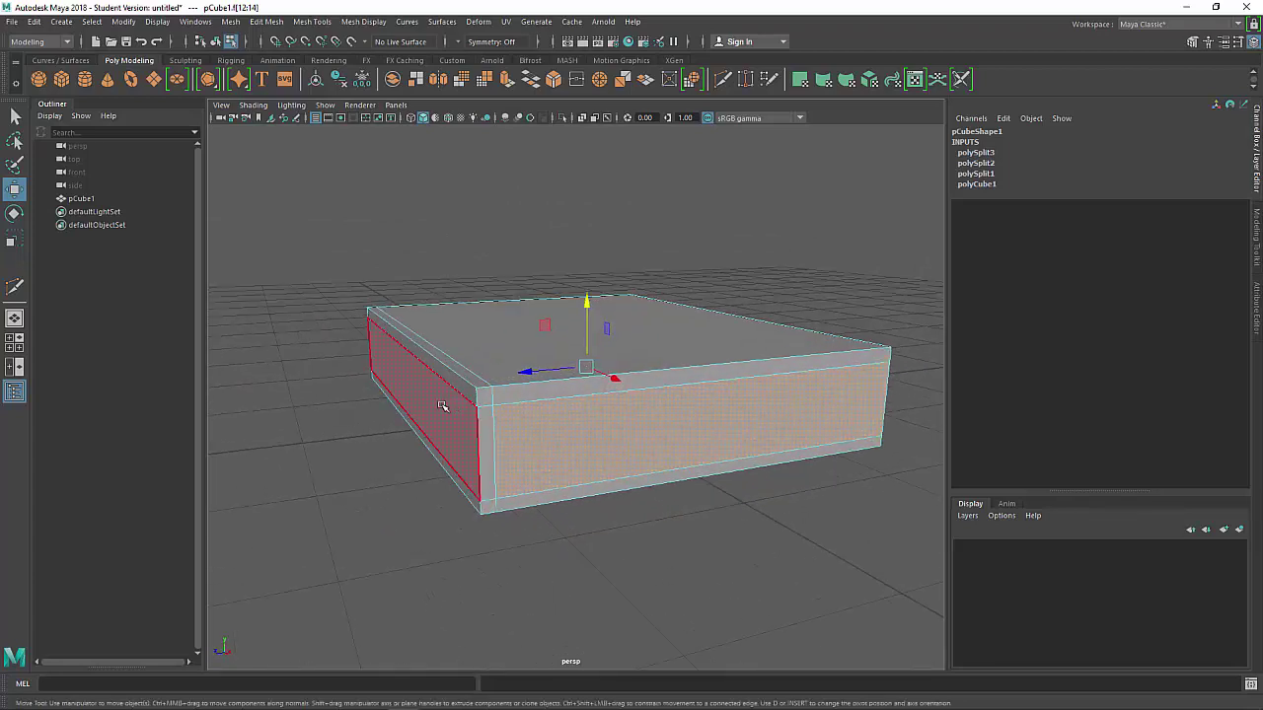
Pull the inner spine face slightly outward and scale the spine's upper and lower corner edges closer together vertically
click(421, 398)
drag(348, 391, 341, 391)
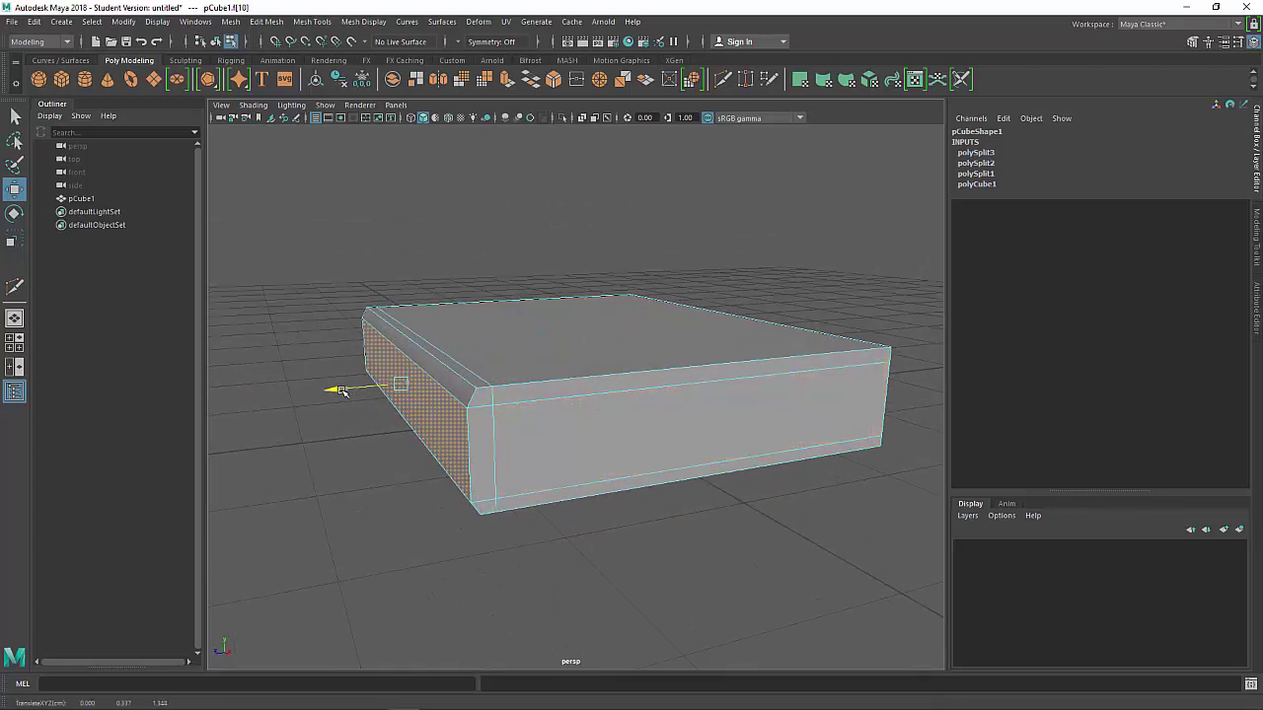
right_drag(429, 382, 429, 281)
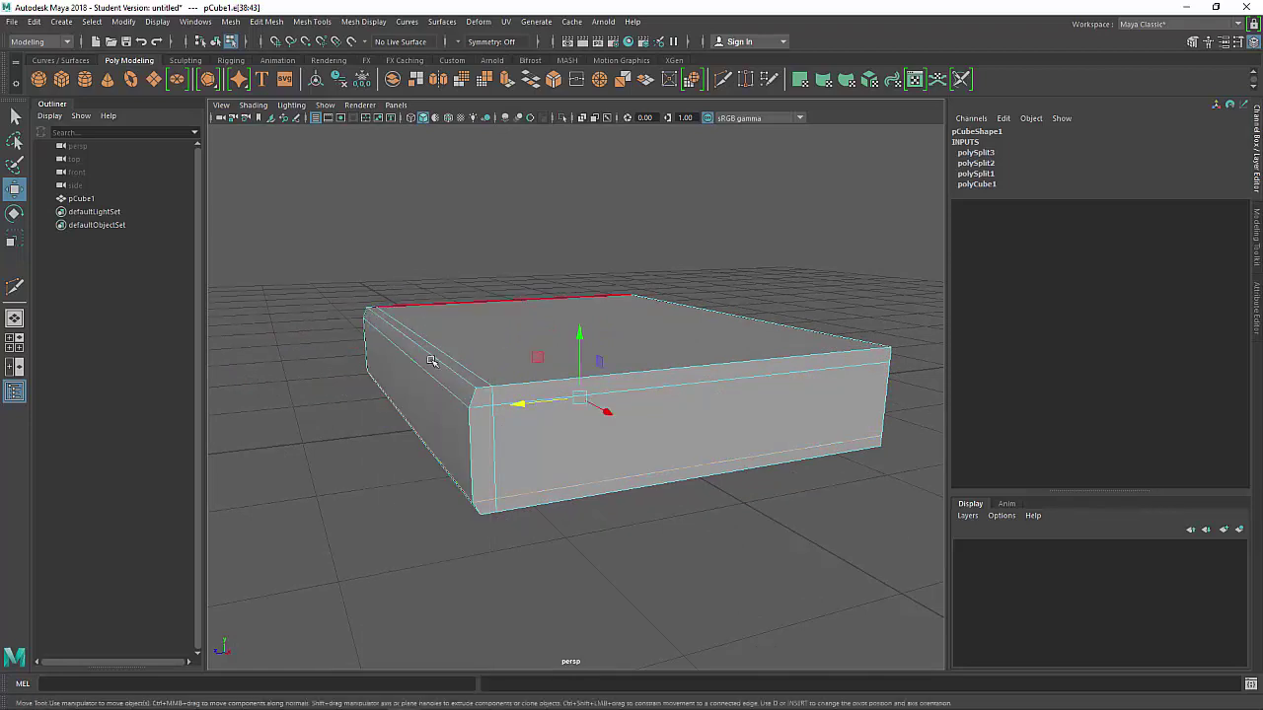
alt+drag(465, 510, 463, 368)
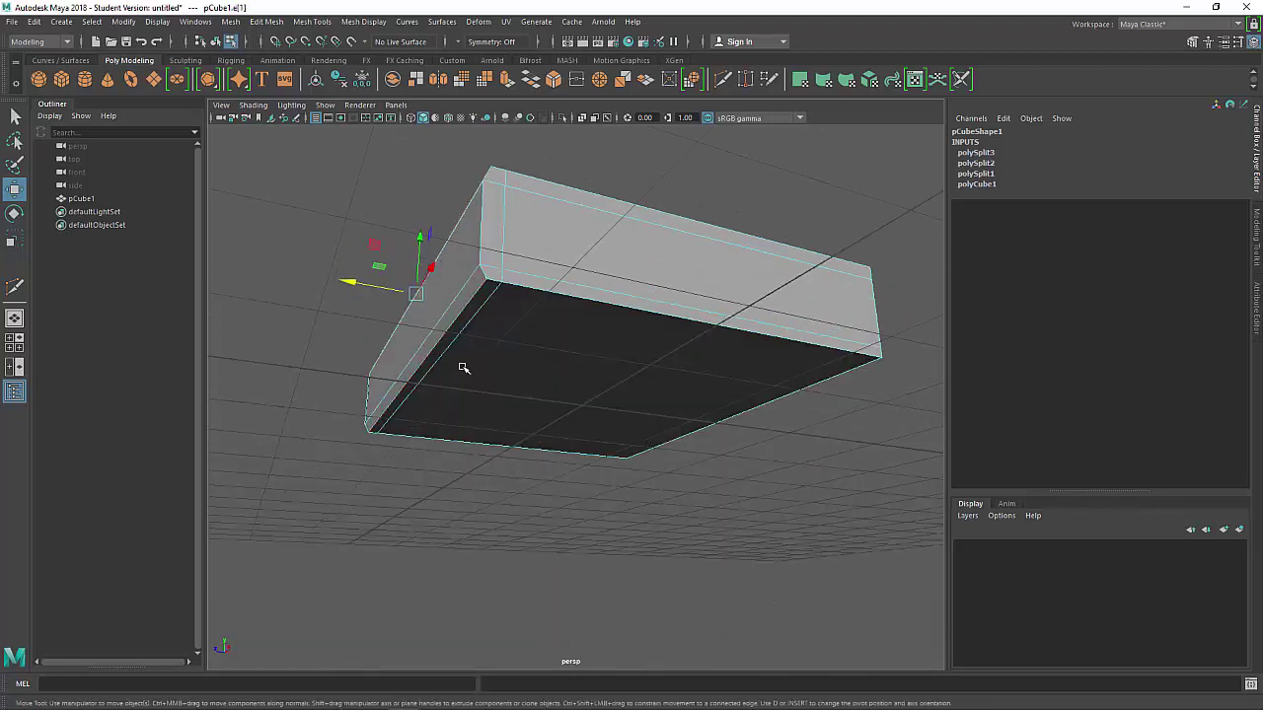
mouse_move(421, 326)
alt+mouse_down()
mouse_move(417, 357)
mouse_move(407, 312)
alt+mouse_up()
key(r)
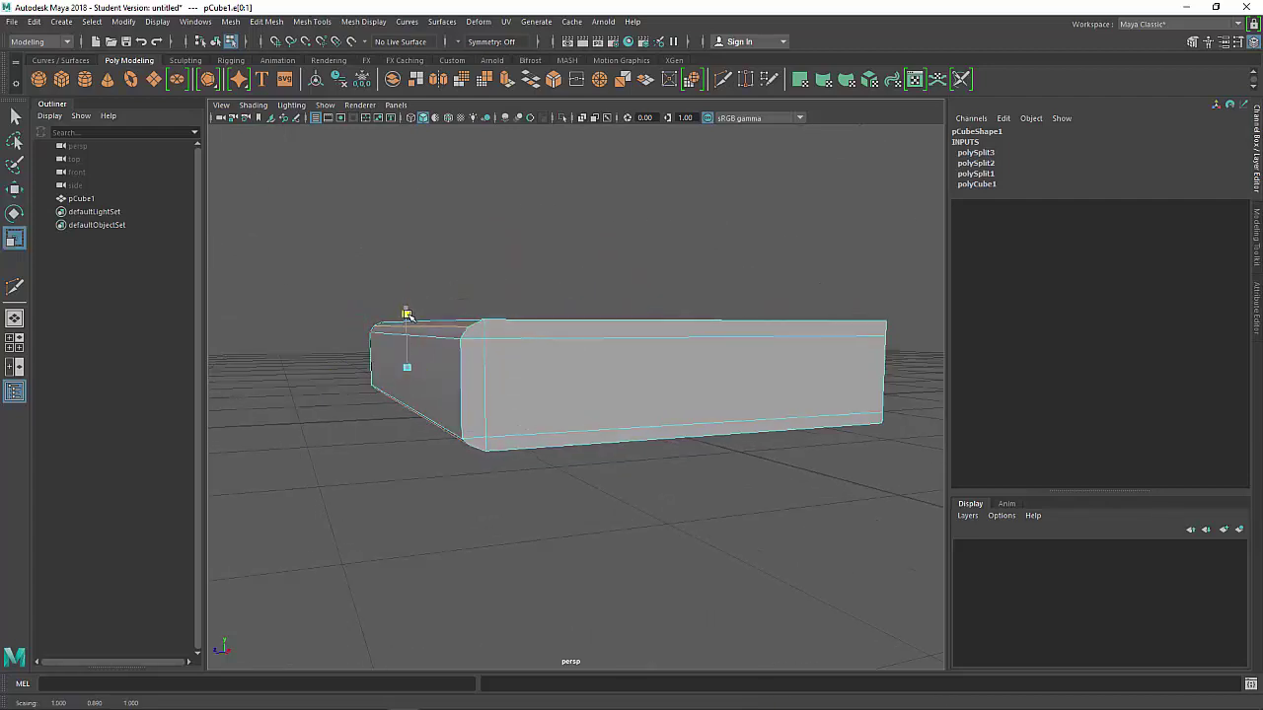
alt+drag(436, 320, 405, 333)
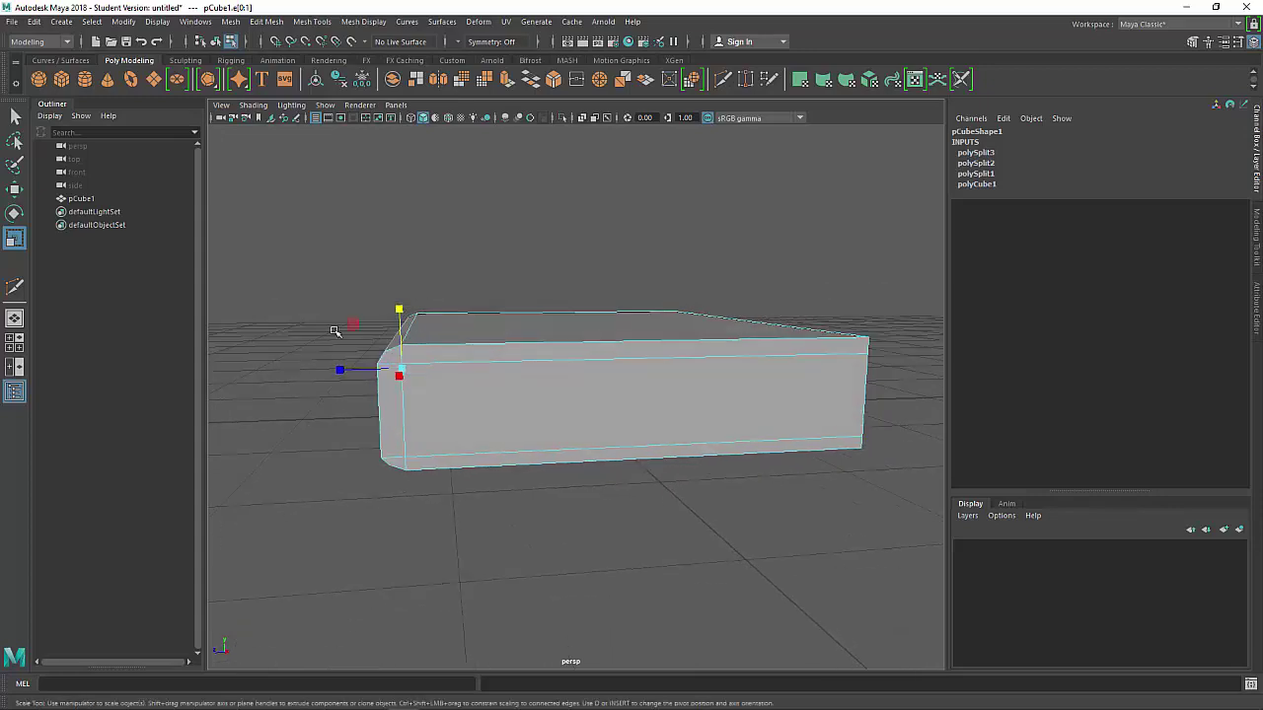
Return to object mode and inspect the rounded spine from several sides
click(333, 330)
mouse_move(394, 379)
alt+mouse_down()
mouse_move(589, 375)
mouse_move(431, 375)
mouse_move(402, 394)
alt+mouse_up()
right_drag(431, 302, 563, 203)
click(564, 206)
alt+drag(639, 347, 701, 446)
scroll(646, 414, up, 3)
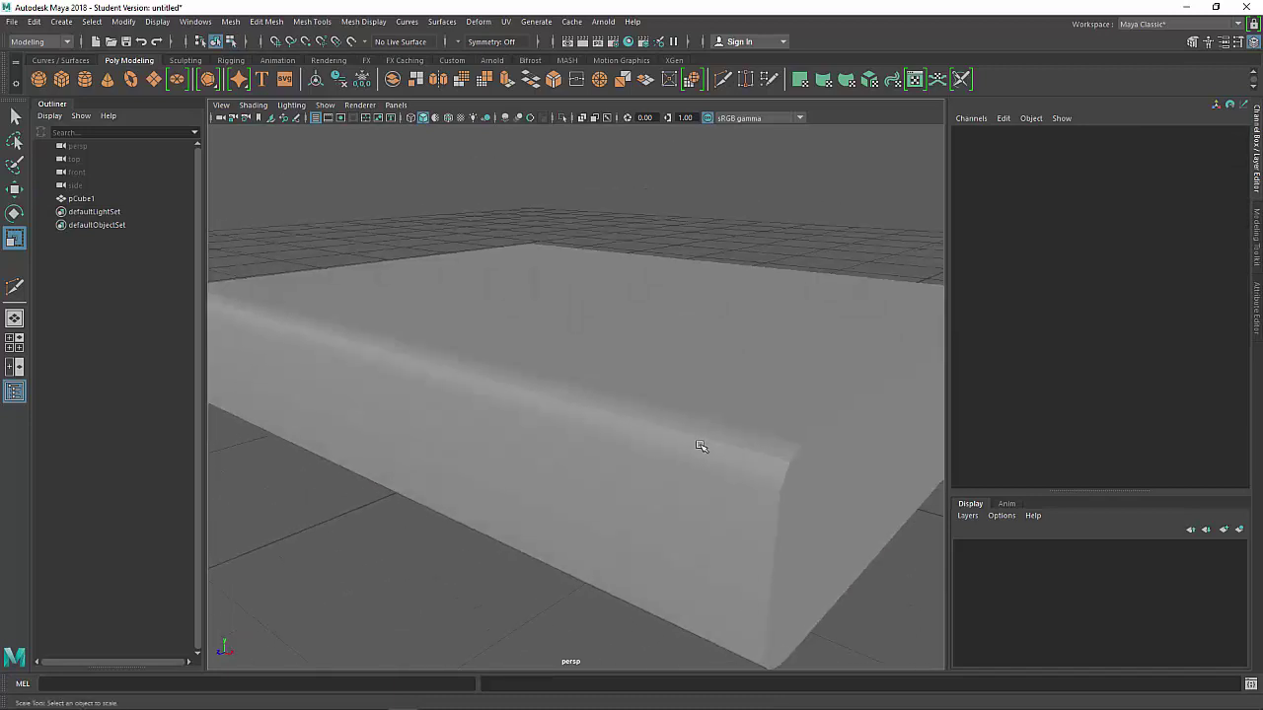
alt+drag(564, 415, 525, 410)
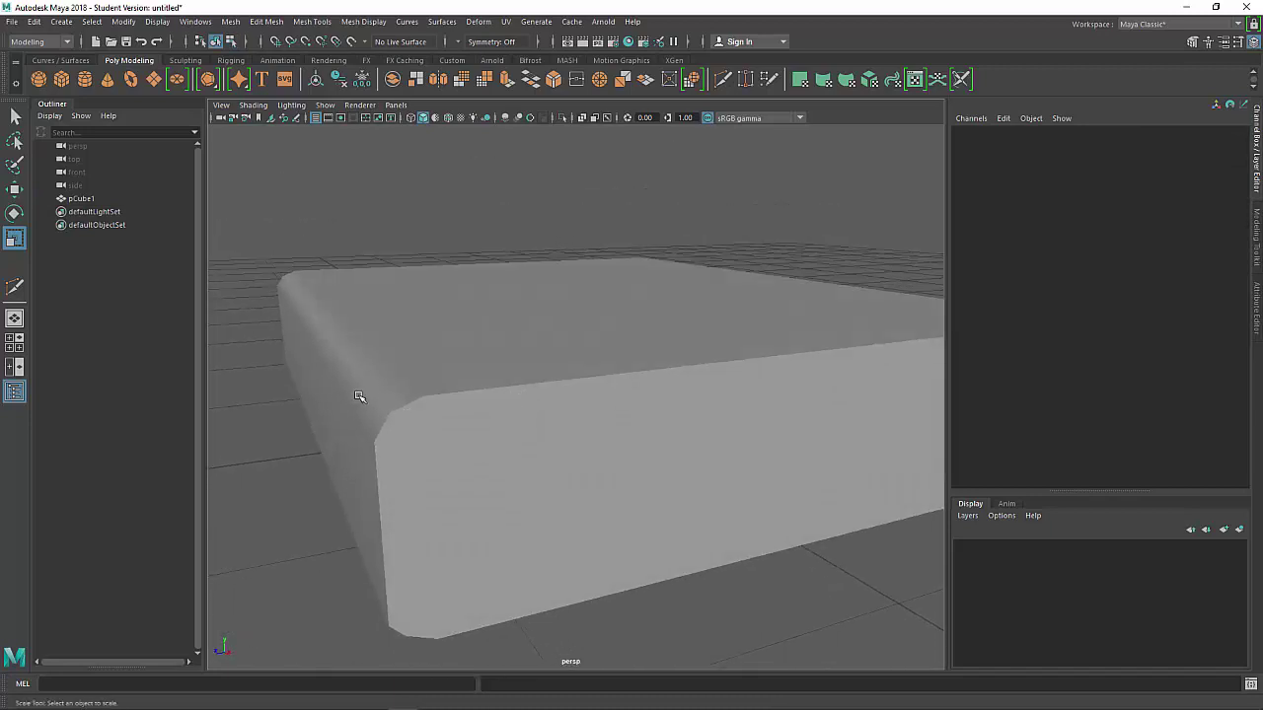
alt+drag(374, 344, 507, 404)
click(560, 404)
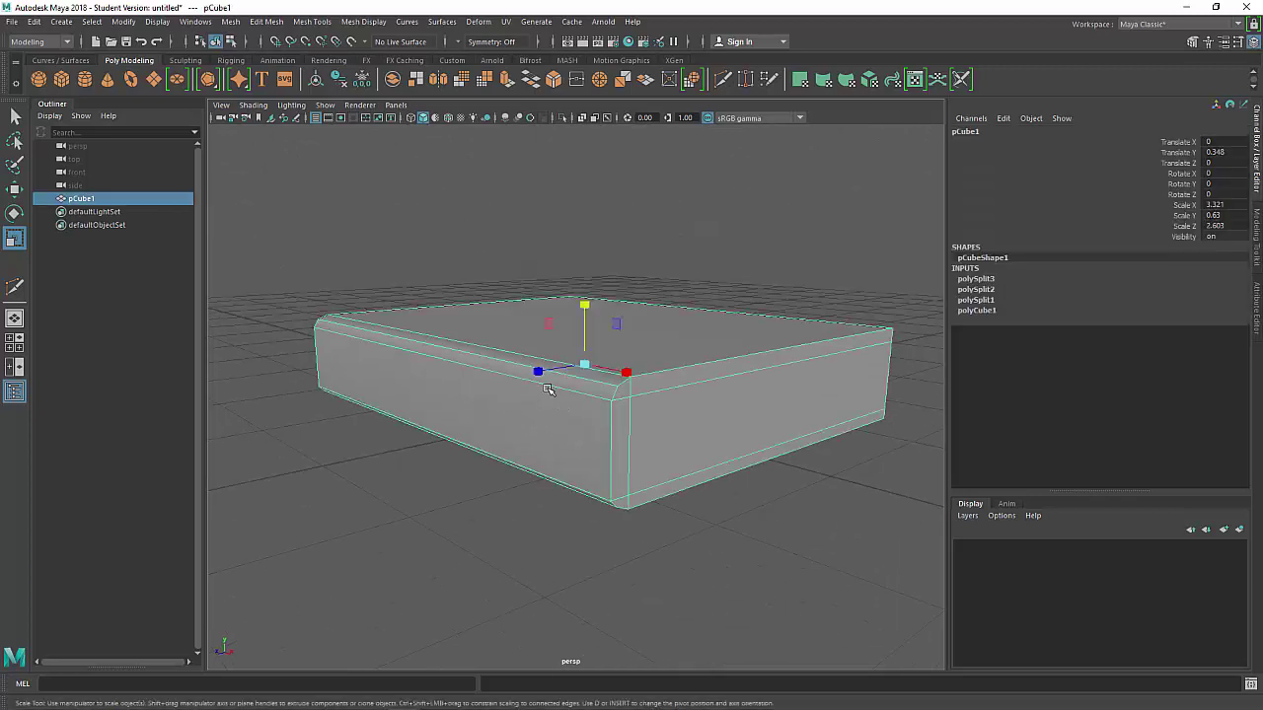
Soften the spine's upper and lower corner edges with Soften Edge and return to object mode
right_drag(549, 370, 541, 286)
click(579, 371)
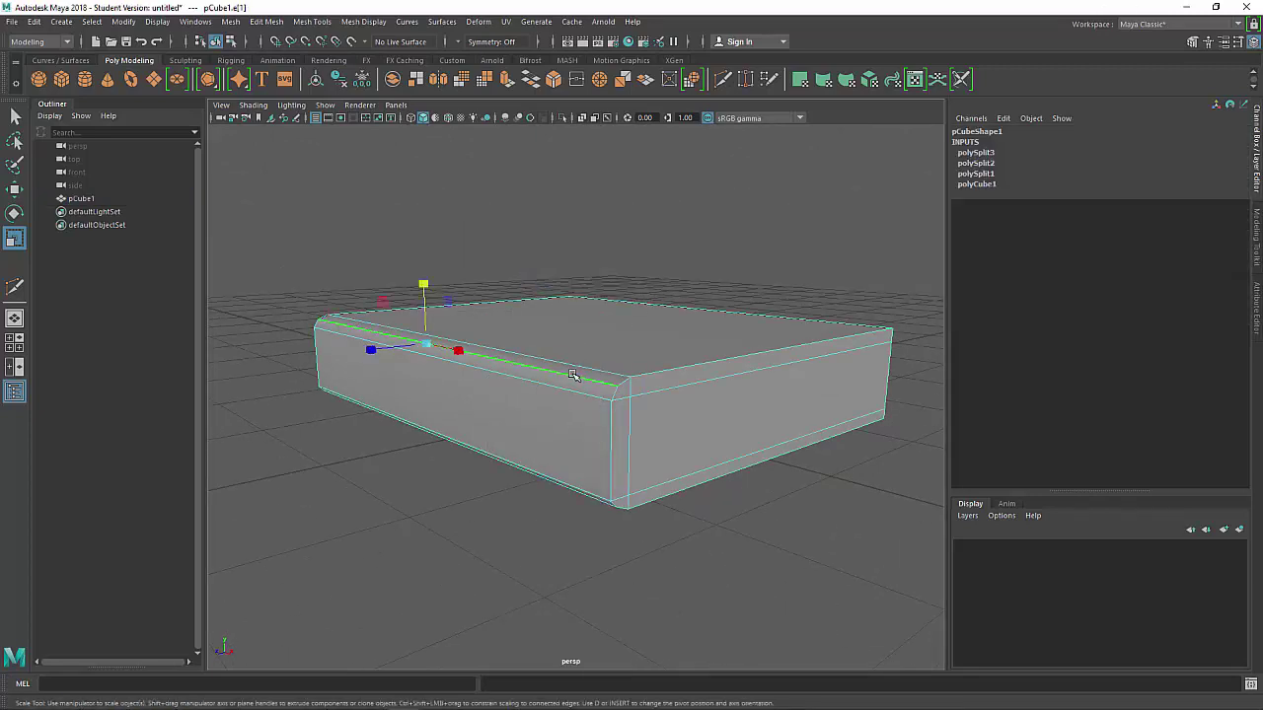
alt+drag(564, 369, 597, 434)
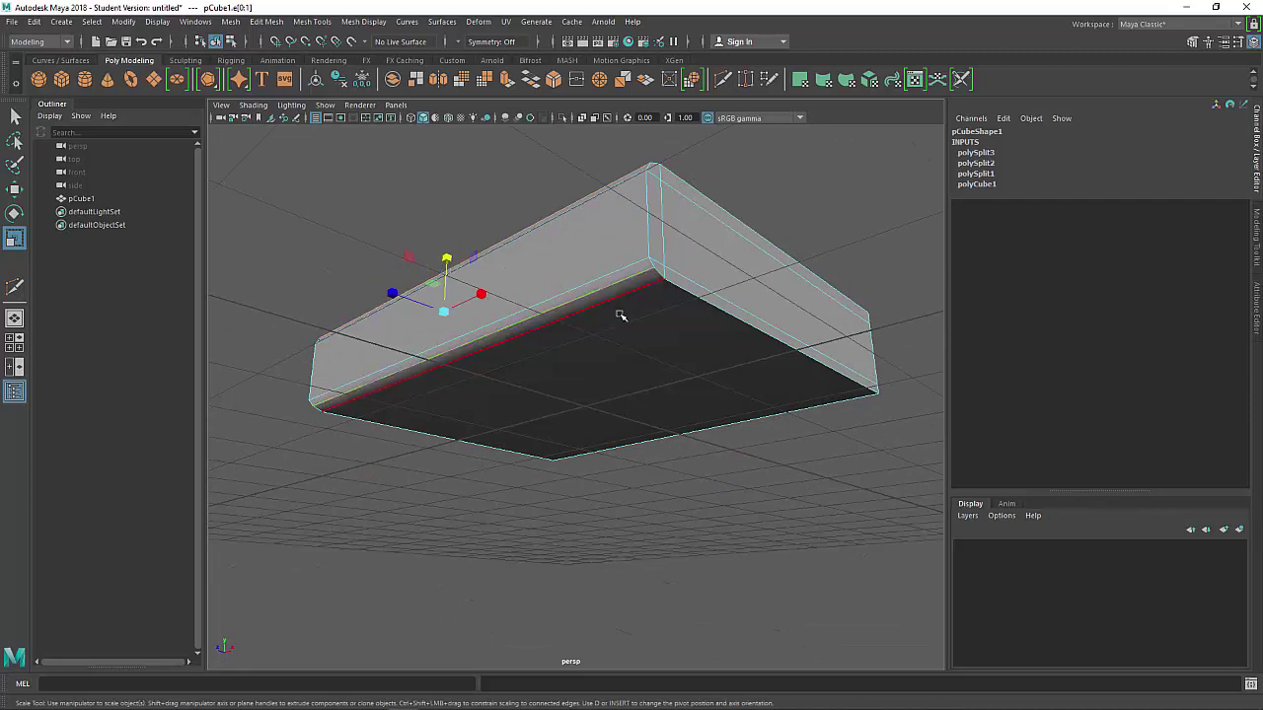
alt+drag(541, 313, 552, 237)
shift+right_click(552, 235)
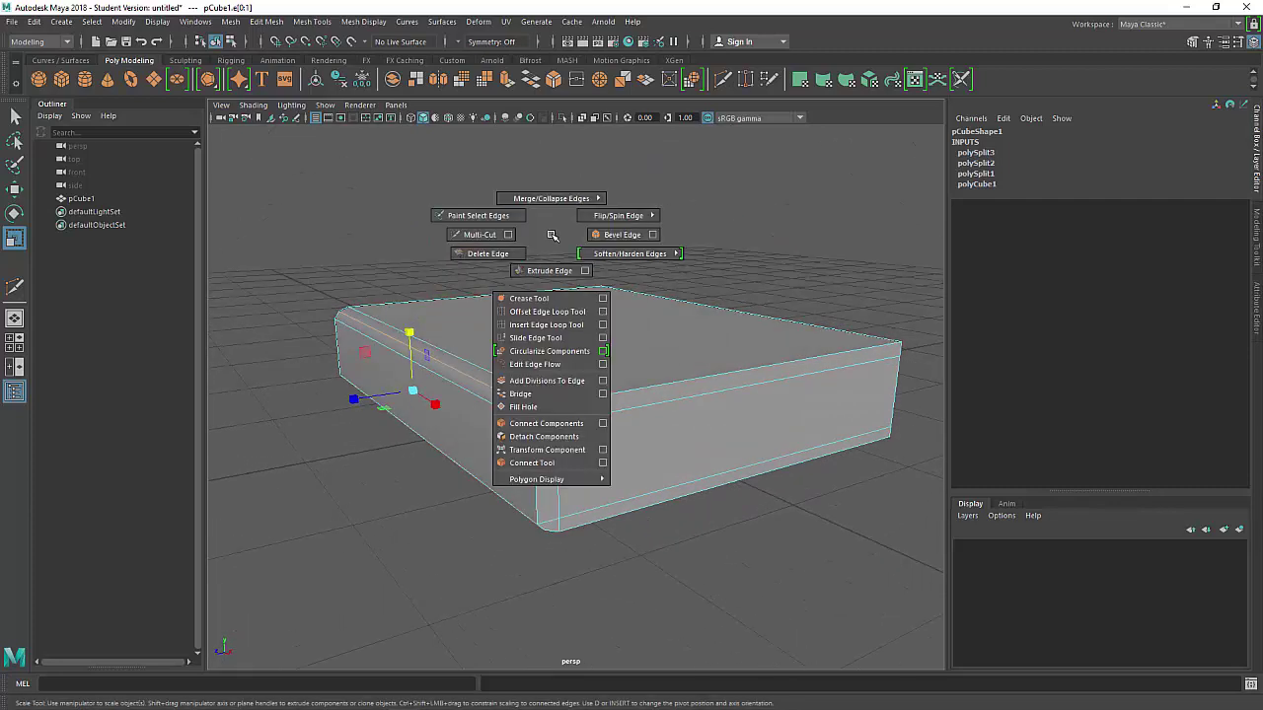
mouse_move(590, 258)
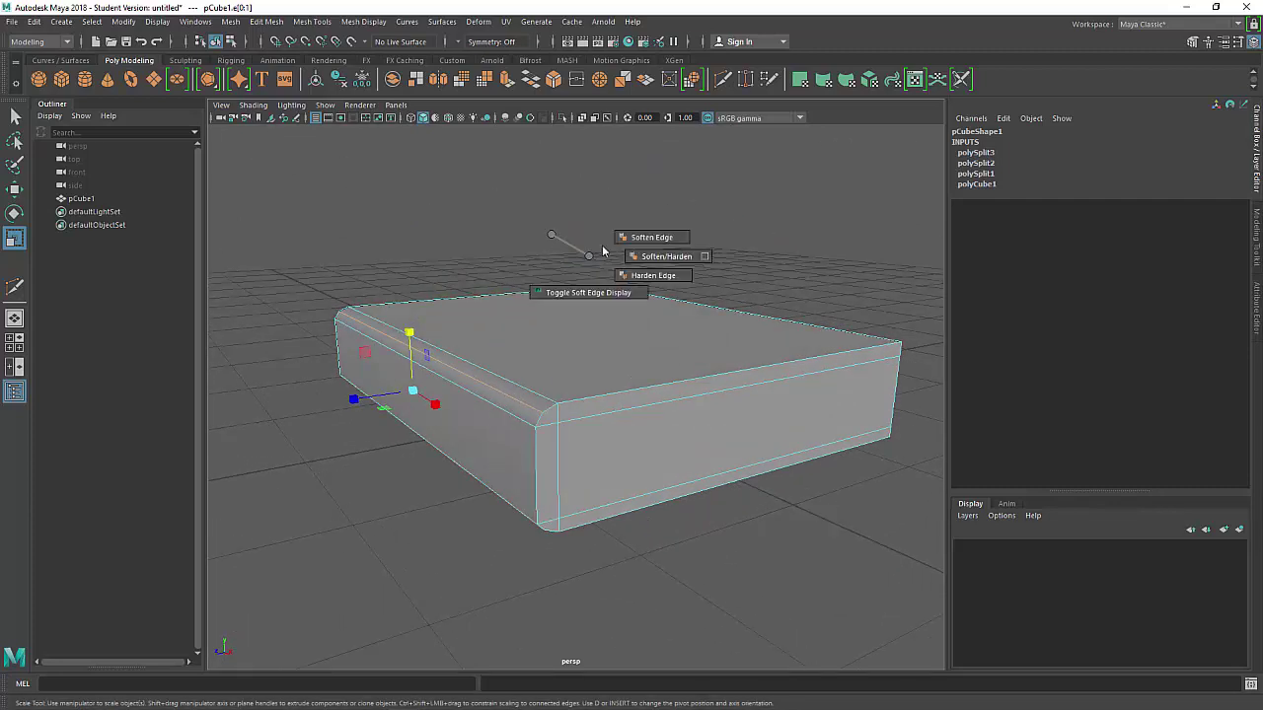
click(627, 237)
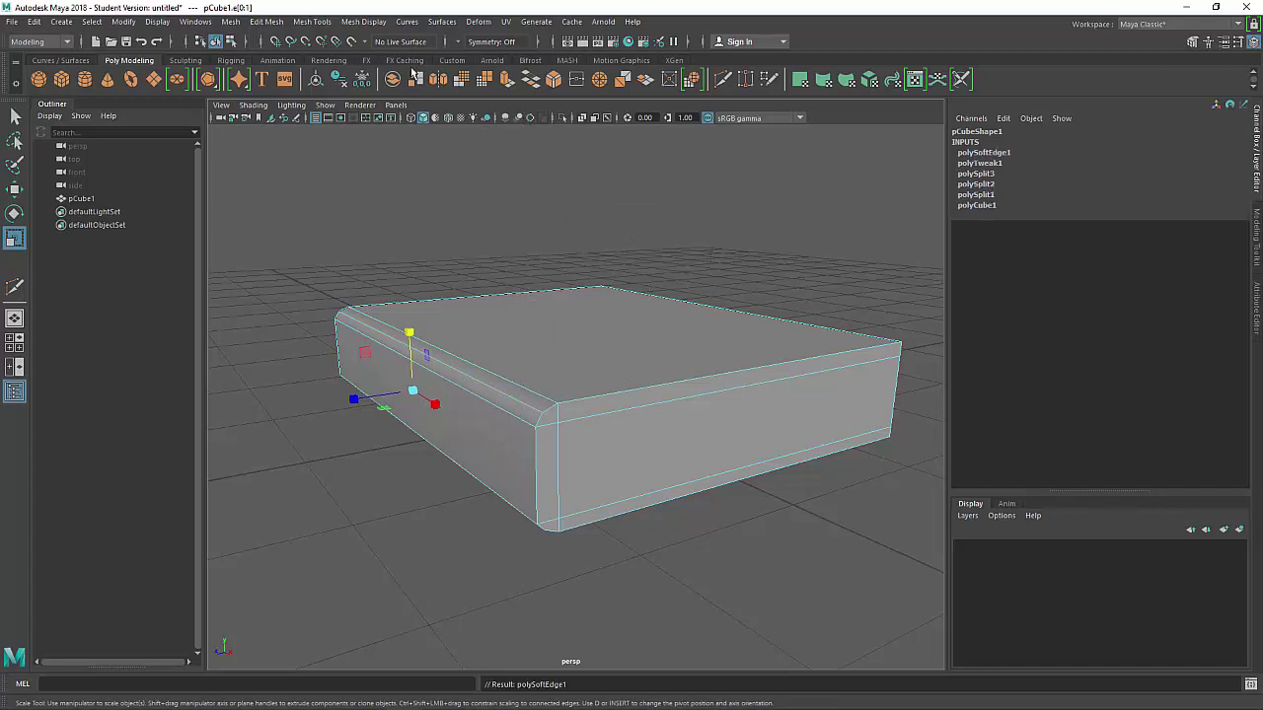
click(380, 24)
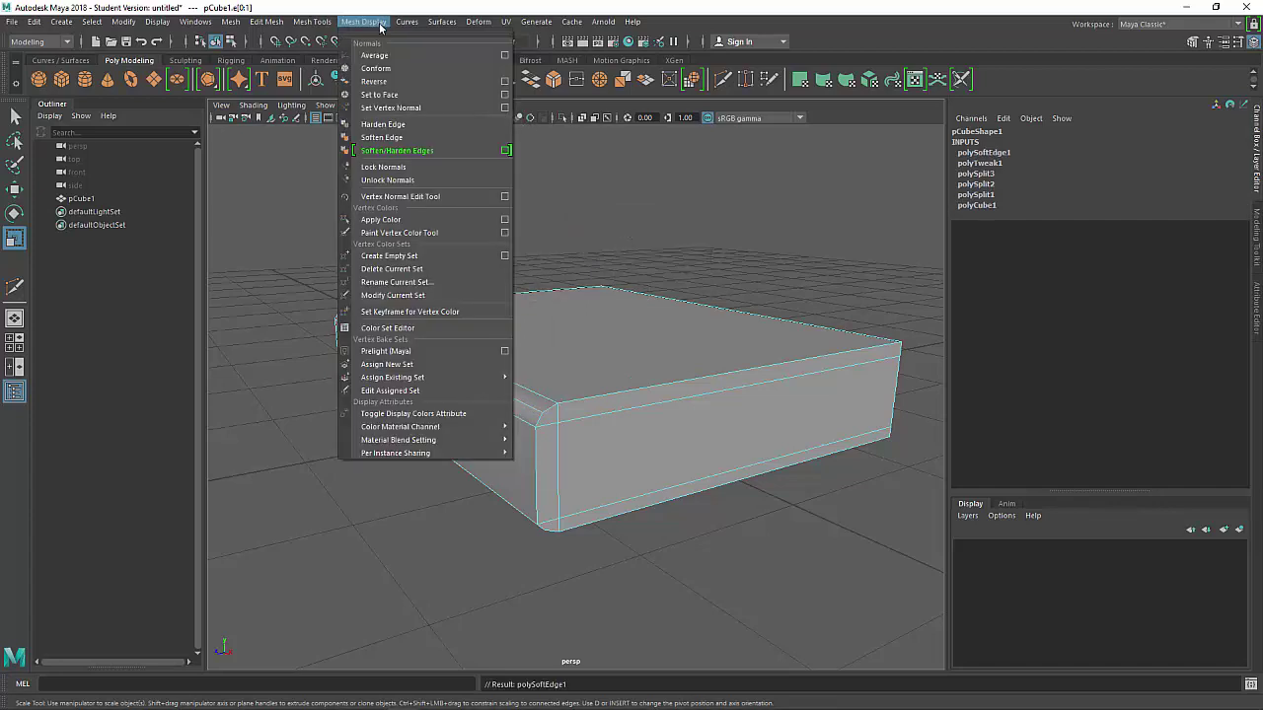
click(414, 144)
right_drag(502, 301, 642, 220)
alt+drag(642, 220, 678, 364)
click(683, 371)
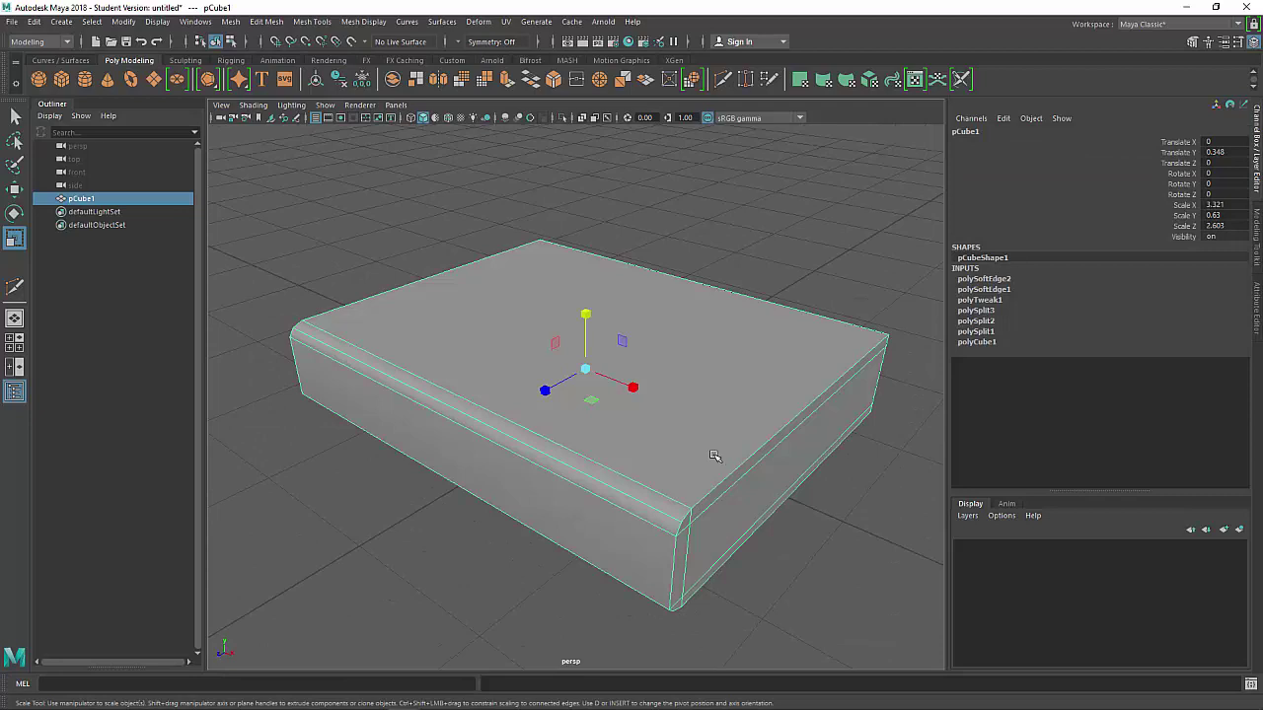
Select the large inner faces on the three sides away from the spine
alt+drag(906, 448, 658, 453)
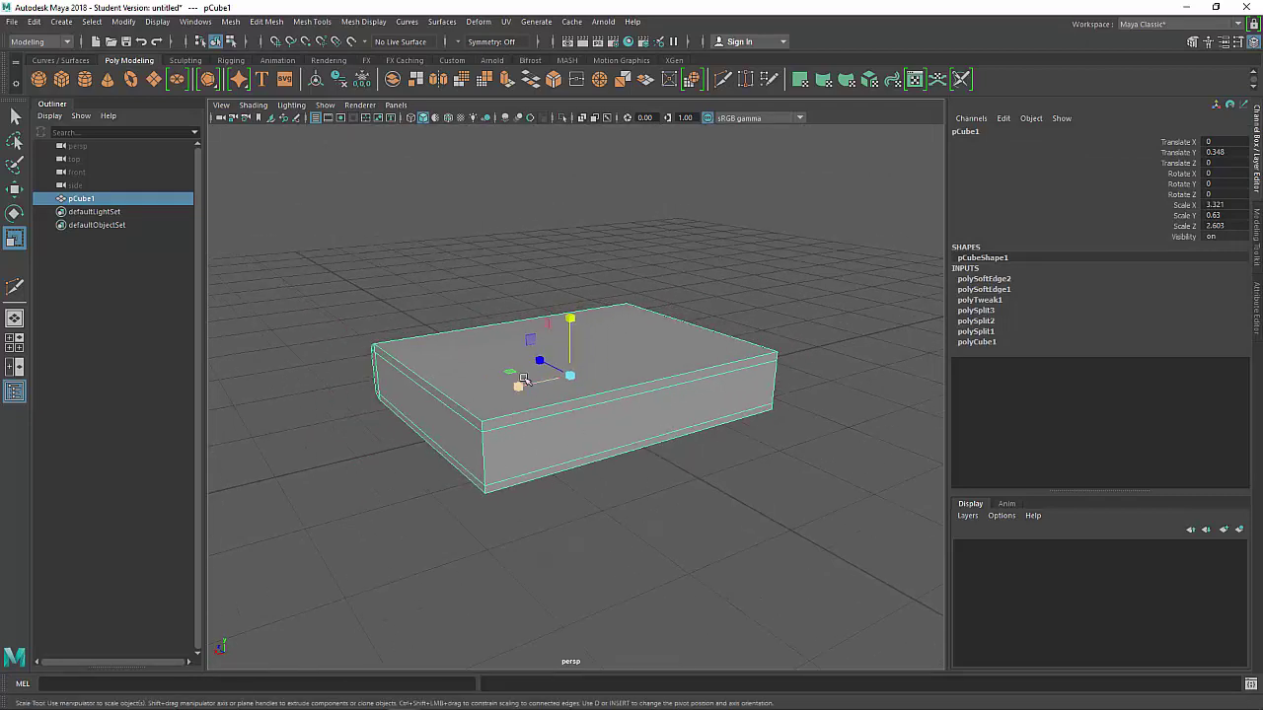
right_drag(523, 380, 524, 359)
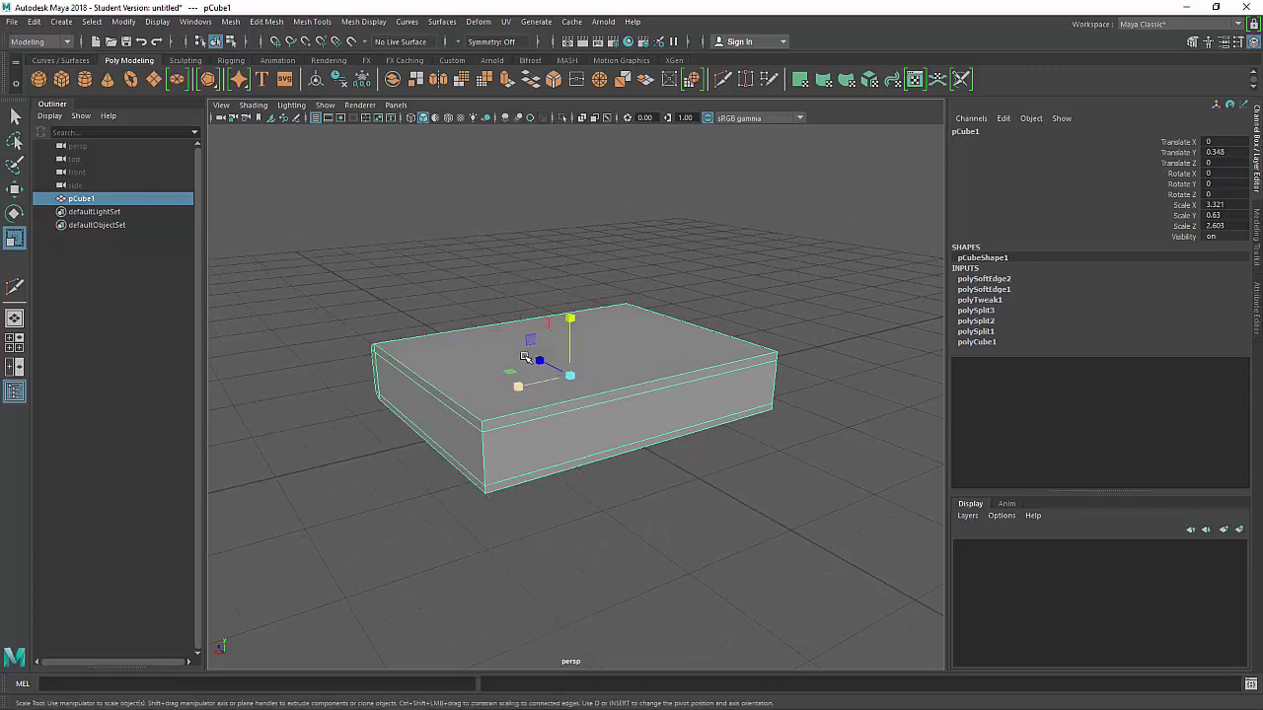
click(474, 467)
alt+drag(474, 468, 572, 468)
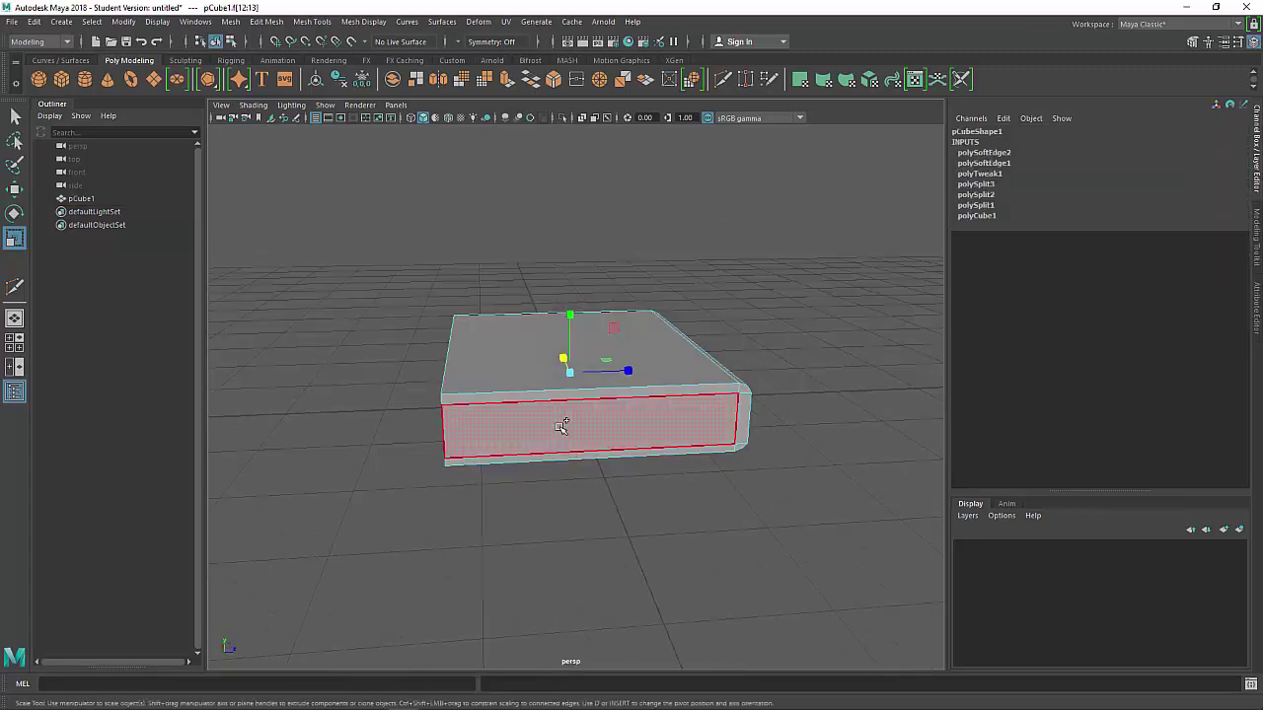
alt+drag(414, 499, 664, 506)
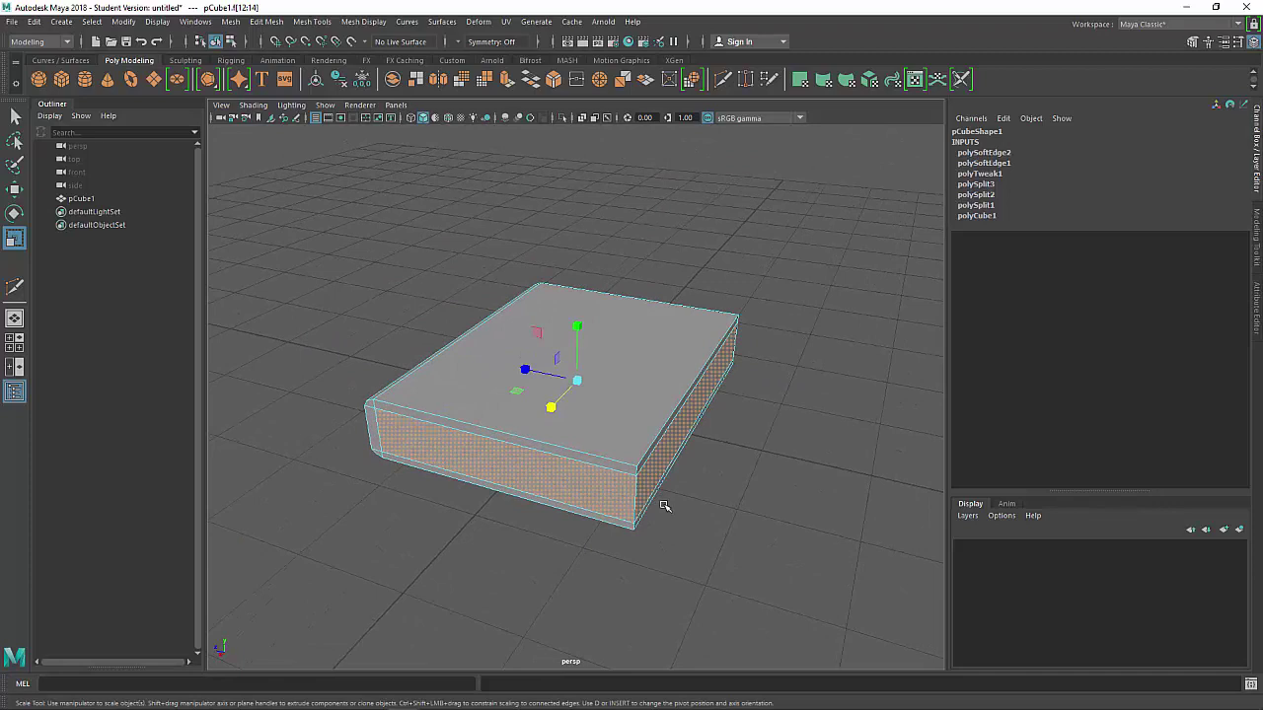
Try extruding the three selected side faces slightly inward, and undo the extrusion
shift+right_drag(774, 262, 774, 284)
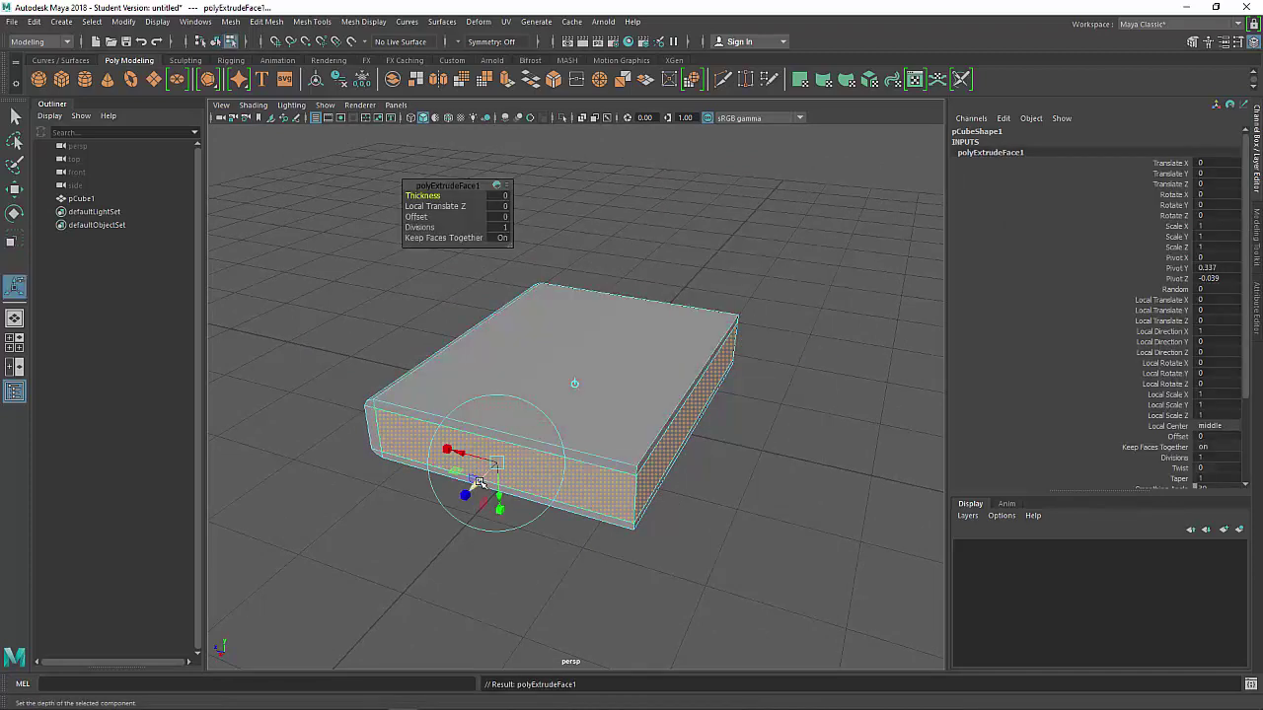
drag(479, 484, 488, 476)
mouse_move(753, 464)
alt+mouse_down()
mouse_move(786, 464)
mouse_move(680, 474)
mouse_move(750, 471)
alt+mouse_up()
key(q)
key(ctrl+z)
key(ctrl+z)
key(ctrl+z)
key(ctrl+z)
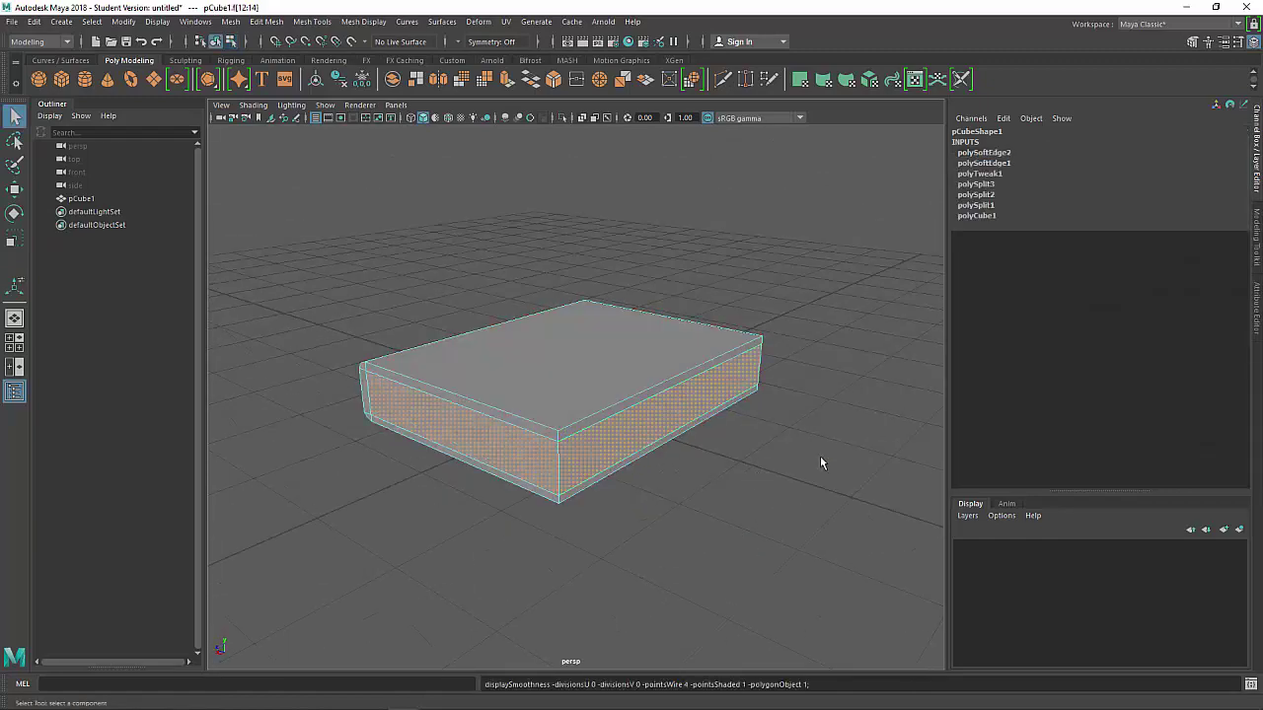
Try extruding the three selected side faces inward by scaling them, and undo the scale adjustments
key(r)
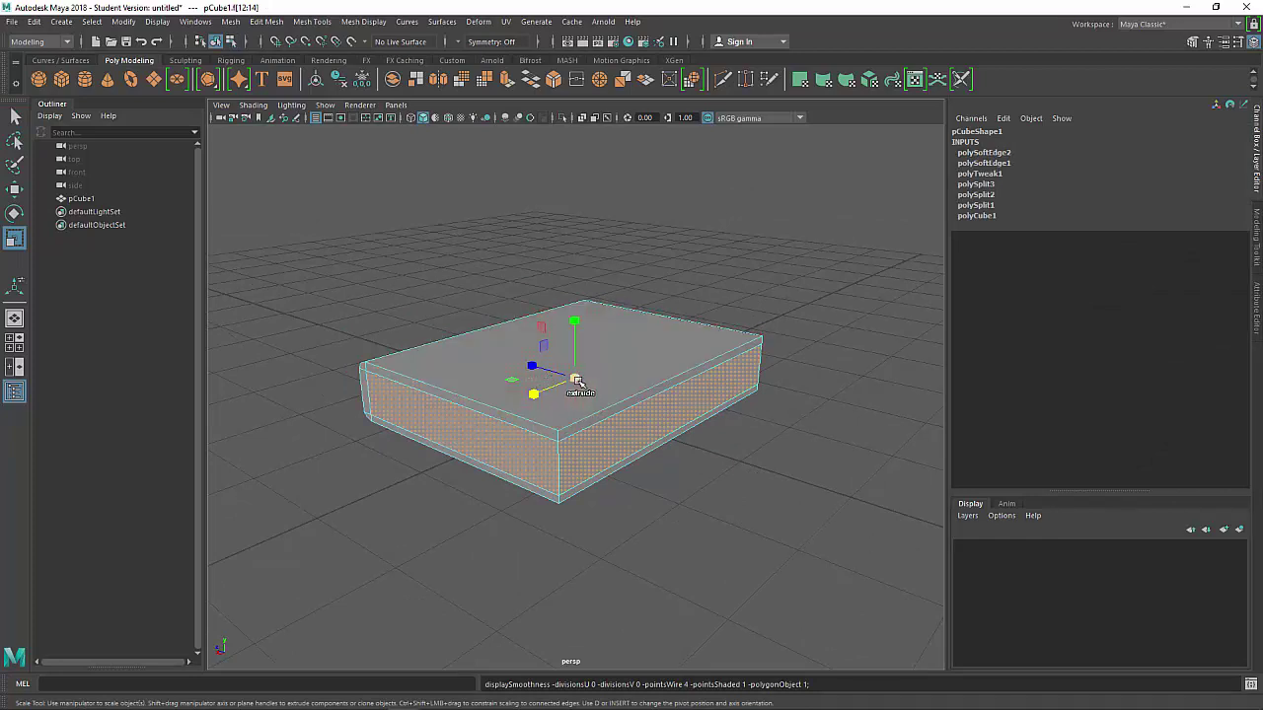
shift+drag(575, 379, 533, 398)
alt+drag(592, 463, 536, 437)
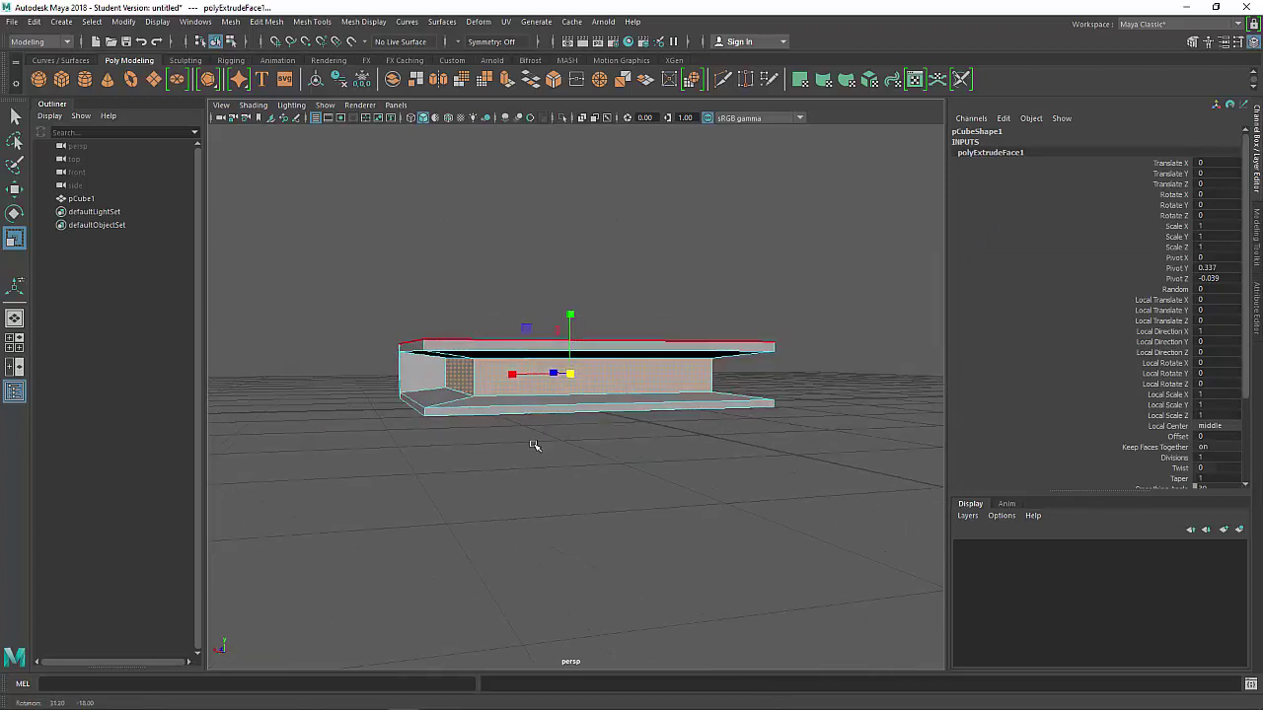
key(ctrl+z)
key(ctrl+z)
key(ctrl+z)
key(ctrl+z)
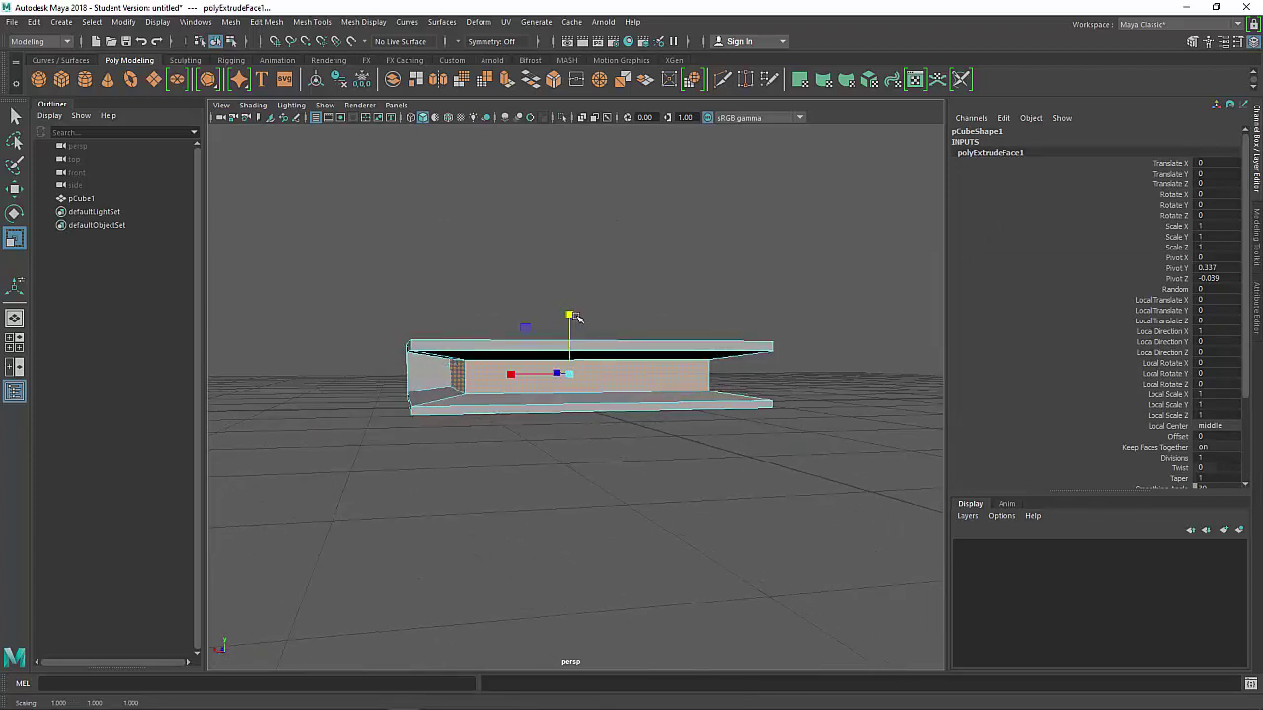
Inspect the recessed side faces from several angles and undo the scaled extrusion
alt+drag(419, 340, 589, 443)
scroll(474, 363, up, 2)
alt+right_drag(589, 443, 835, 451)
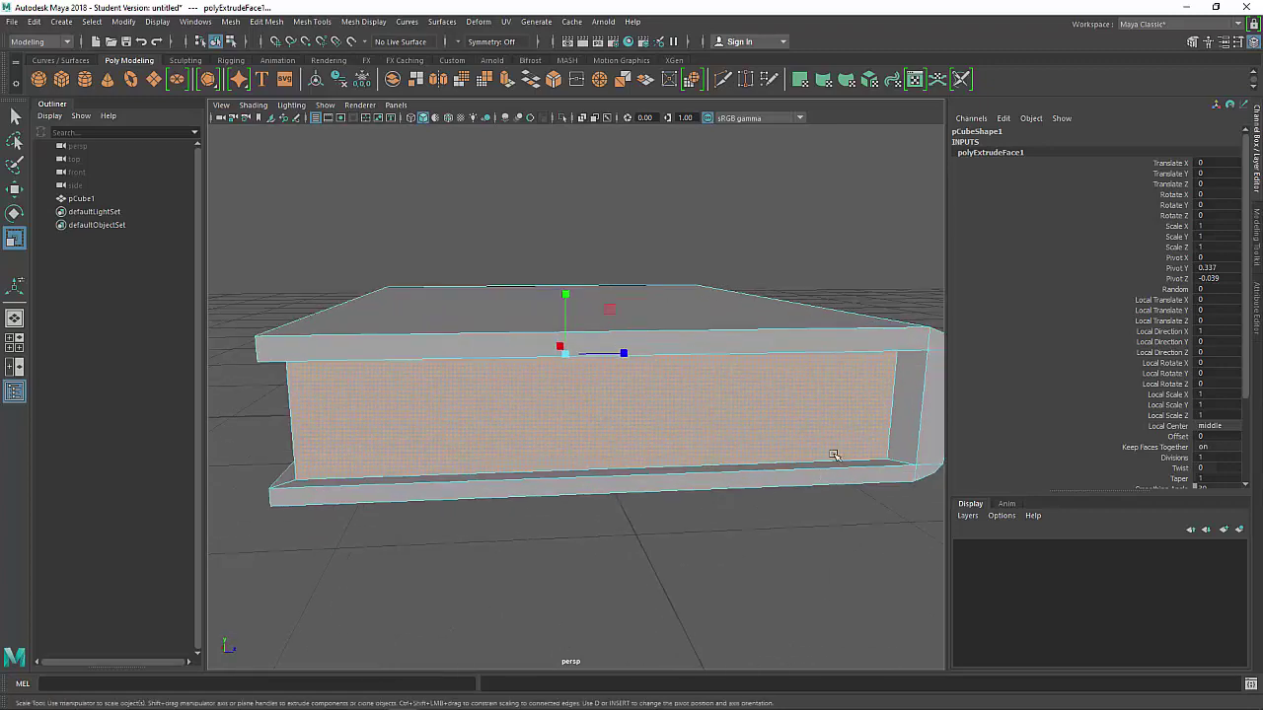
click(901, 367)
alt+right_drag(897, 372, 563, 437)
alt+drag(563, 437, 654, 457)
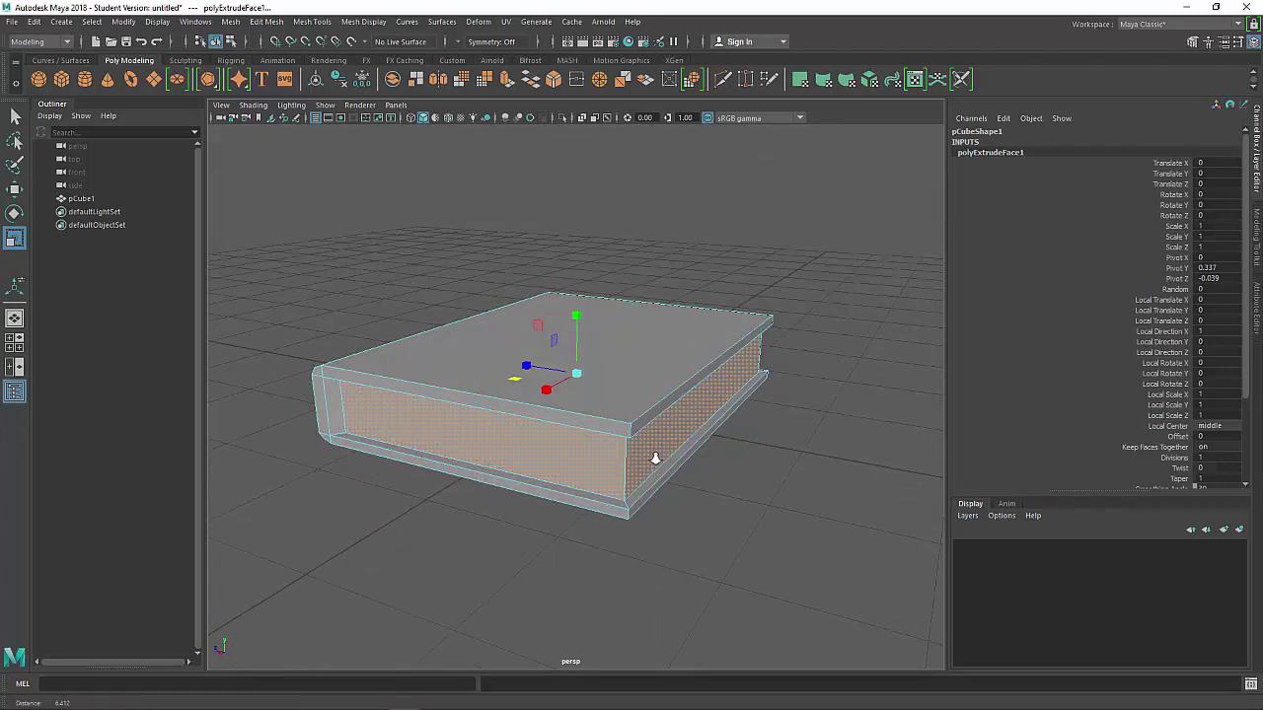
key(ctrl+z)
Extrude the three side faces inward together with a Local Translate Z of about -0.154 and deselect them
key(ctrl+e)
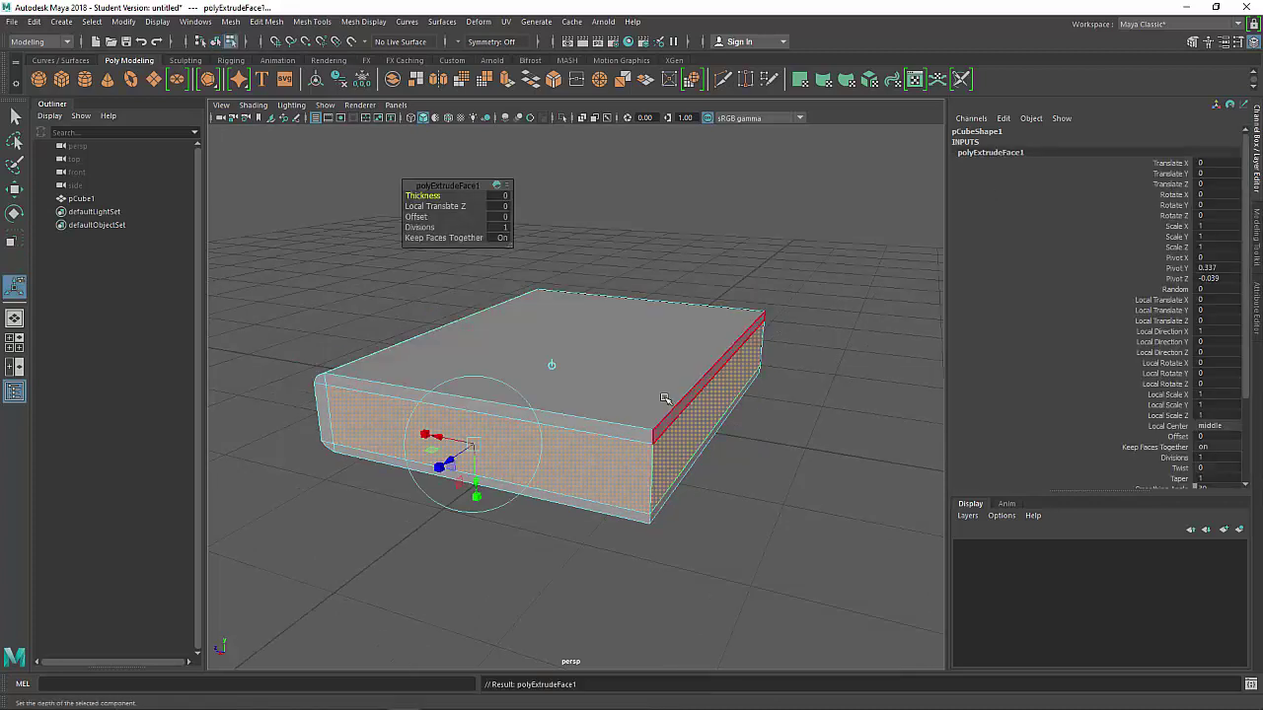
mouse_move(453, 460)
mouse_down()
mouse_move(445, 450)
mouse_move(461, 453)
mouse_up()
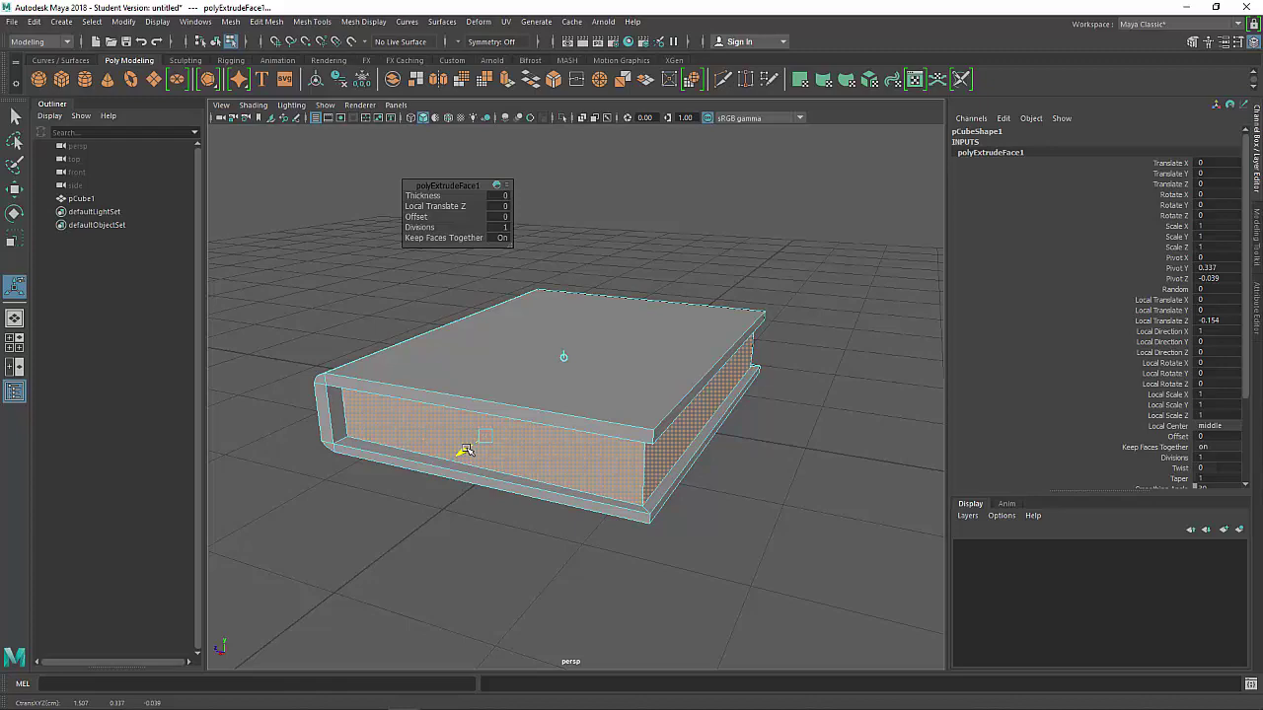
click(566, 525)
Flatten the recessed page face at one short end by scaling it along X, and adjust its depth slightly along X
alt+drag(566, 525, 662, 457)
click(750, 432)
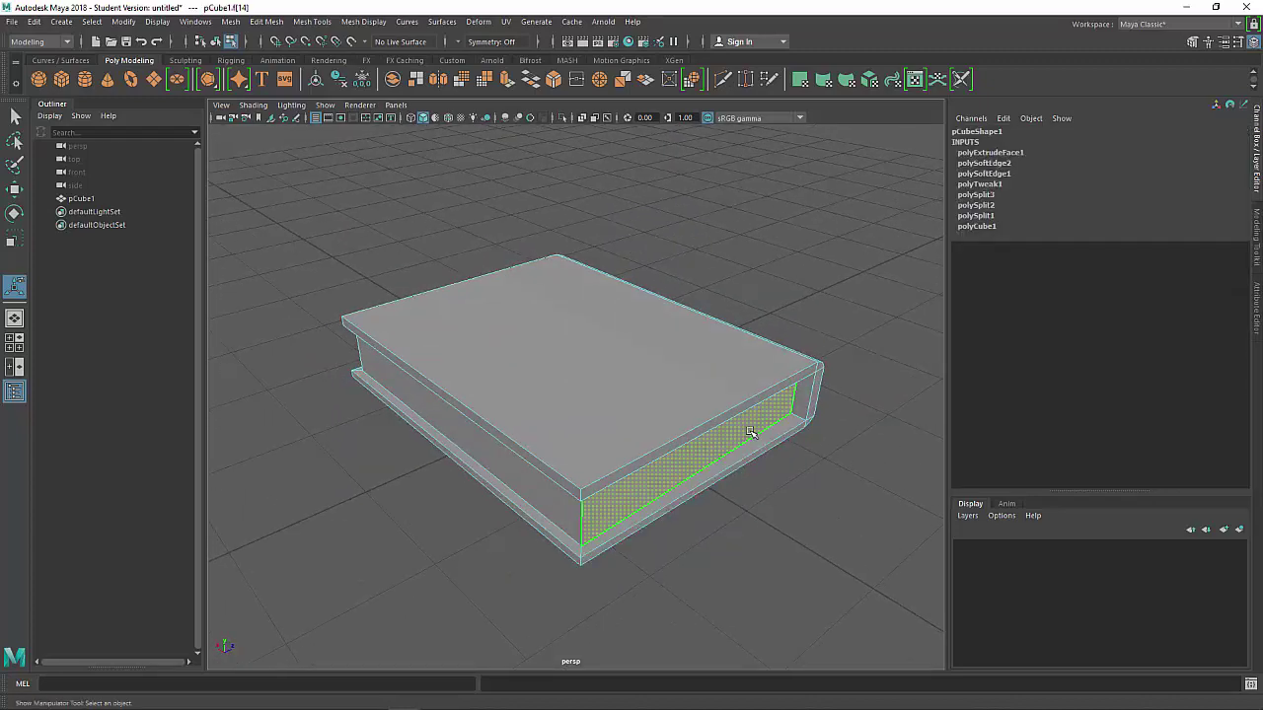
key(r)
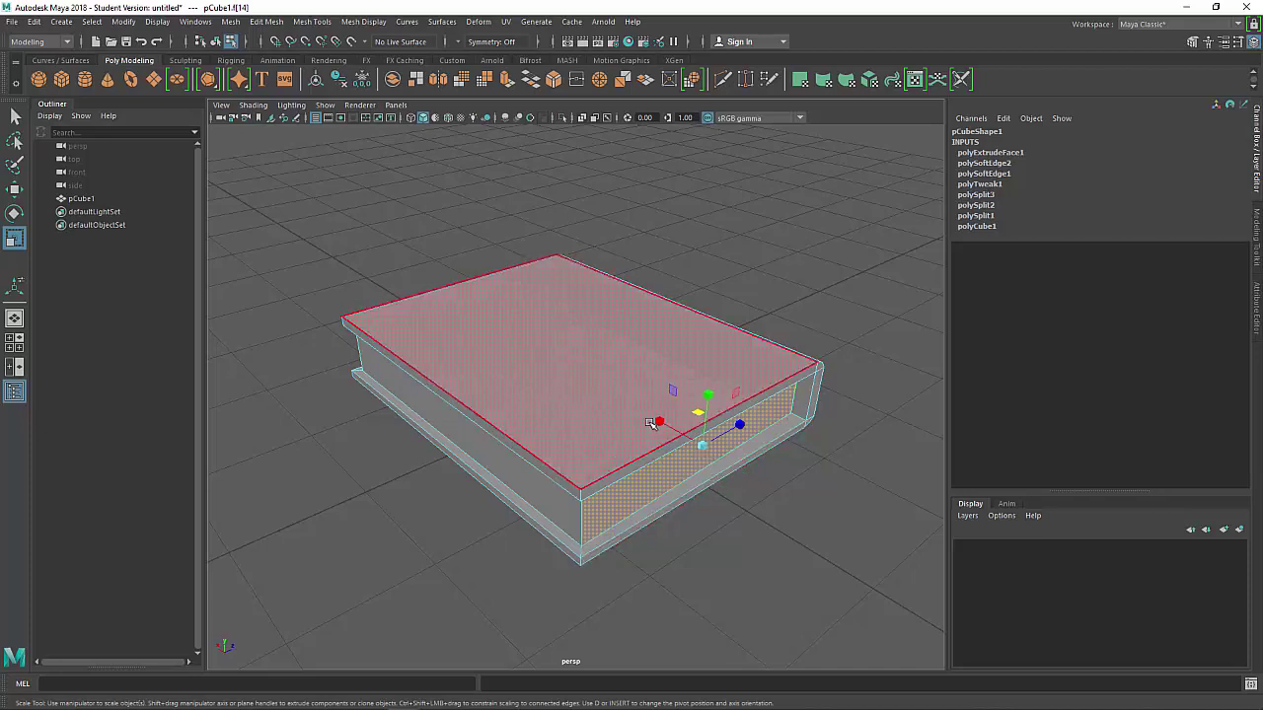
drag(653, 423, 710, 468)
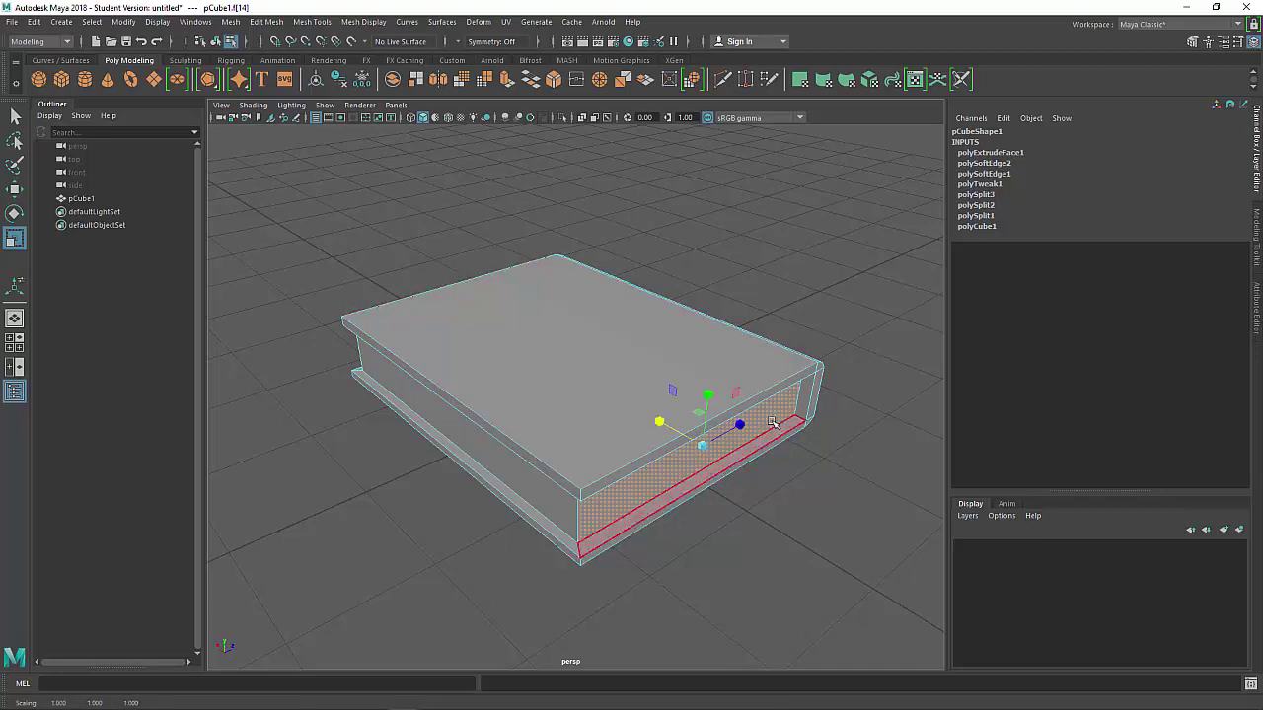
key(w)
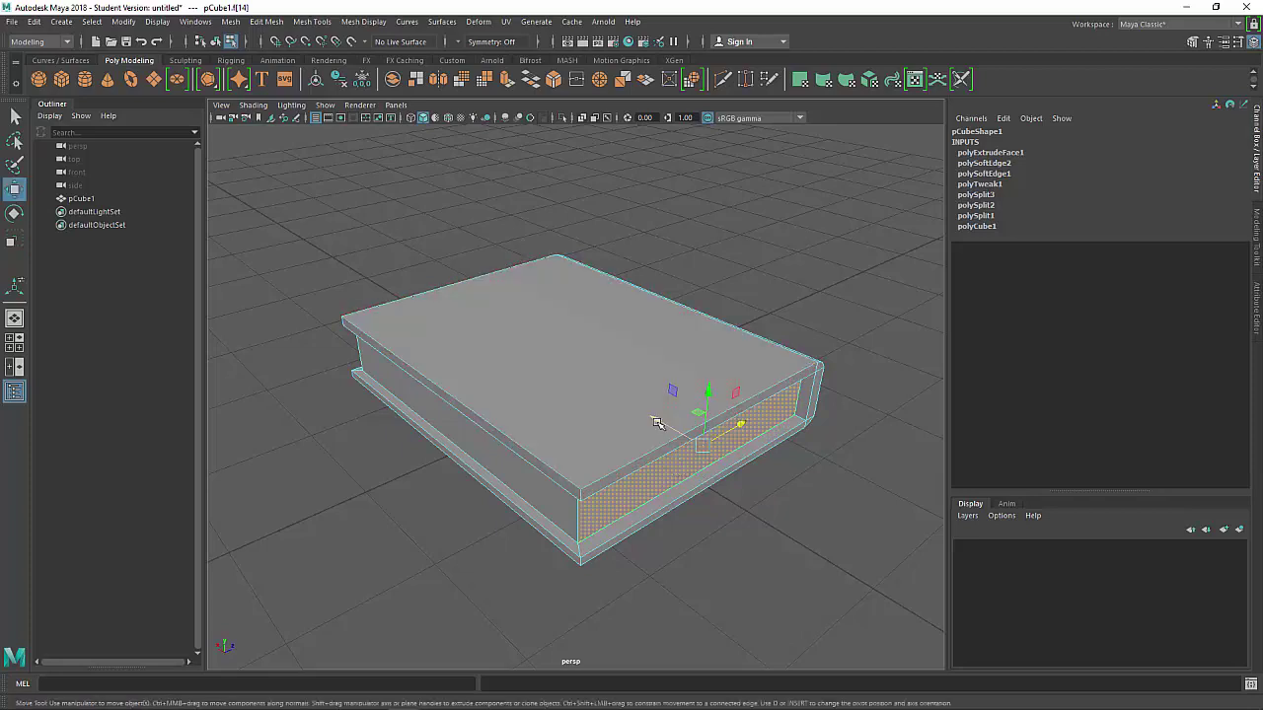
drag(657, 419, 662, 424)
Flatten the recessed page face at the opposite short end by scaling it along X, and fine-tune its depth
alt+drag(423, 451, 630, 448)
click(471, 486)
key(r)
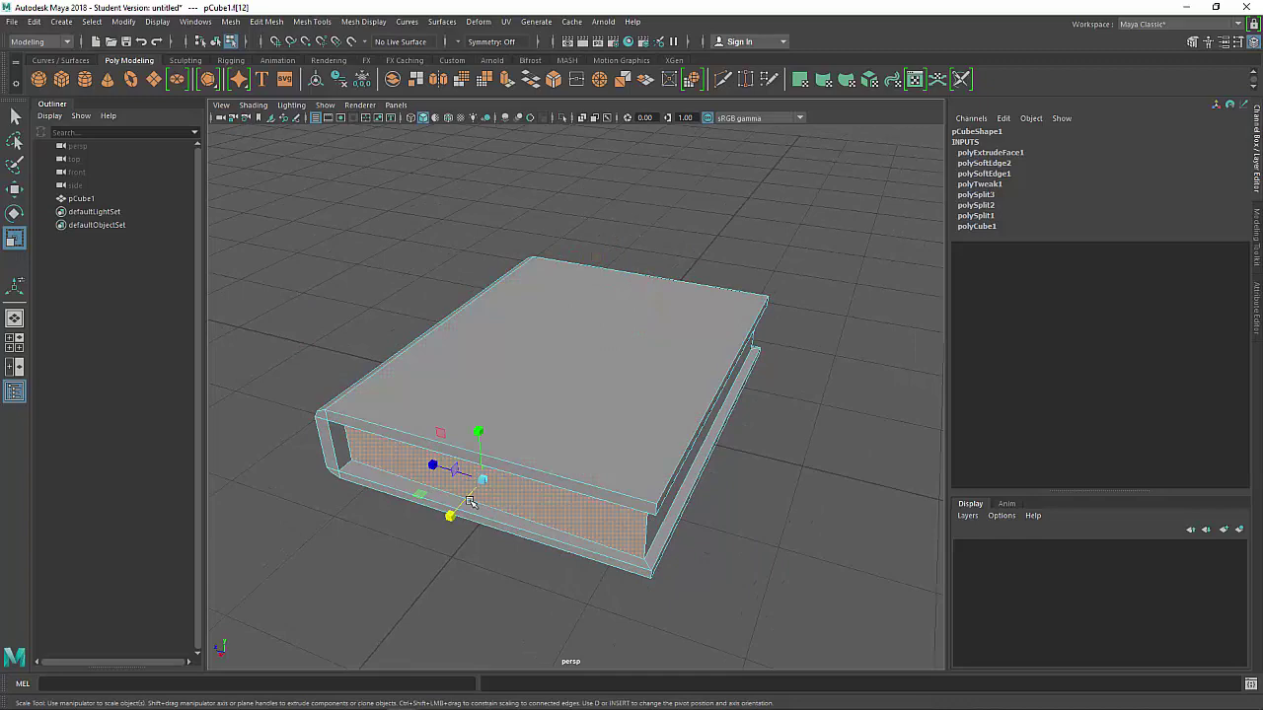
mouse_move(446, 523)
mouse_down()
mouse_move(476, 491)
mouse_move(449, 523)
mouse_up()
key(w)
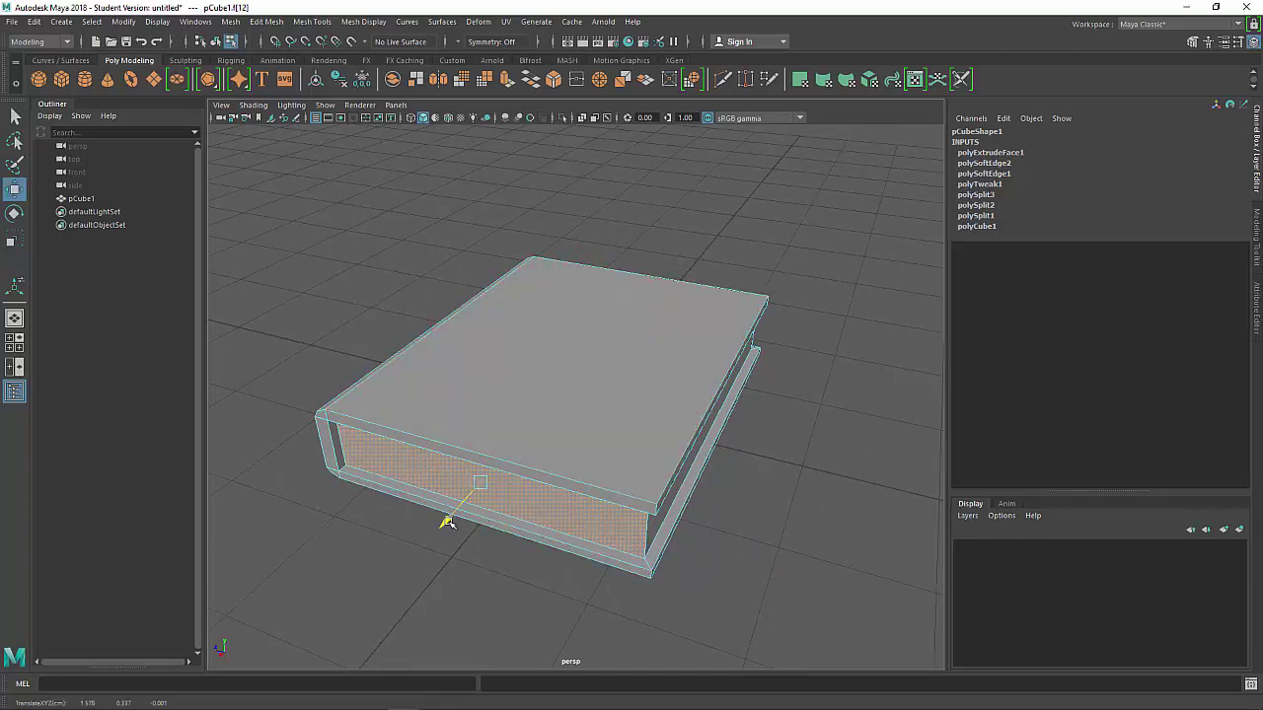
Shift the recessed page face on the long side opposite the spine slightly along Z
mouse_move(753, 504)
alt+mouse_down()
mouse_move(536, 494)
mouse_move(758, 497)
alt+mouse_up()
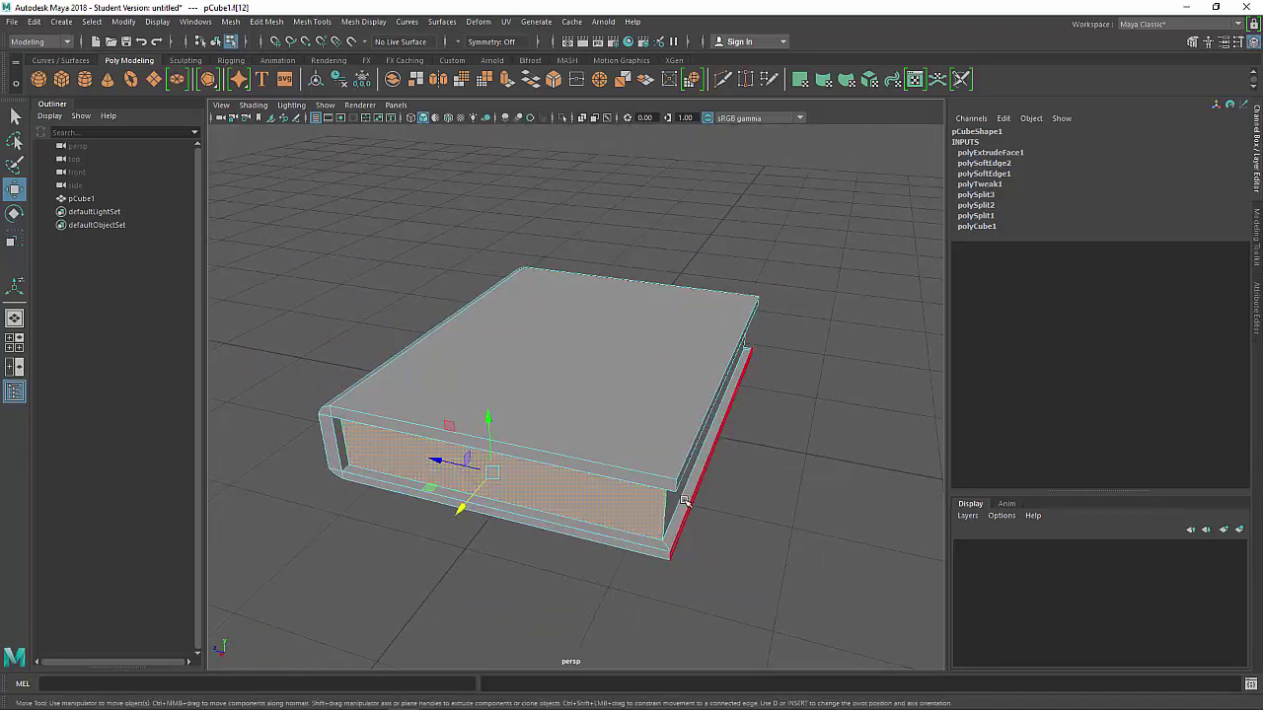
click(676, 507)
drag(651, 391, 656, 393)
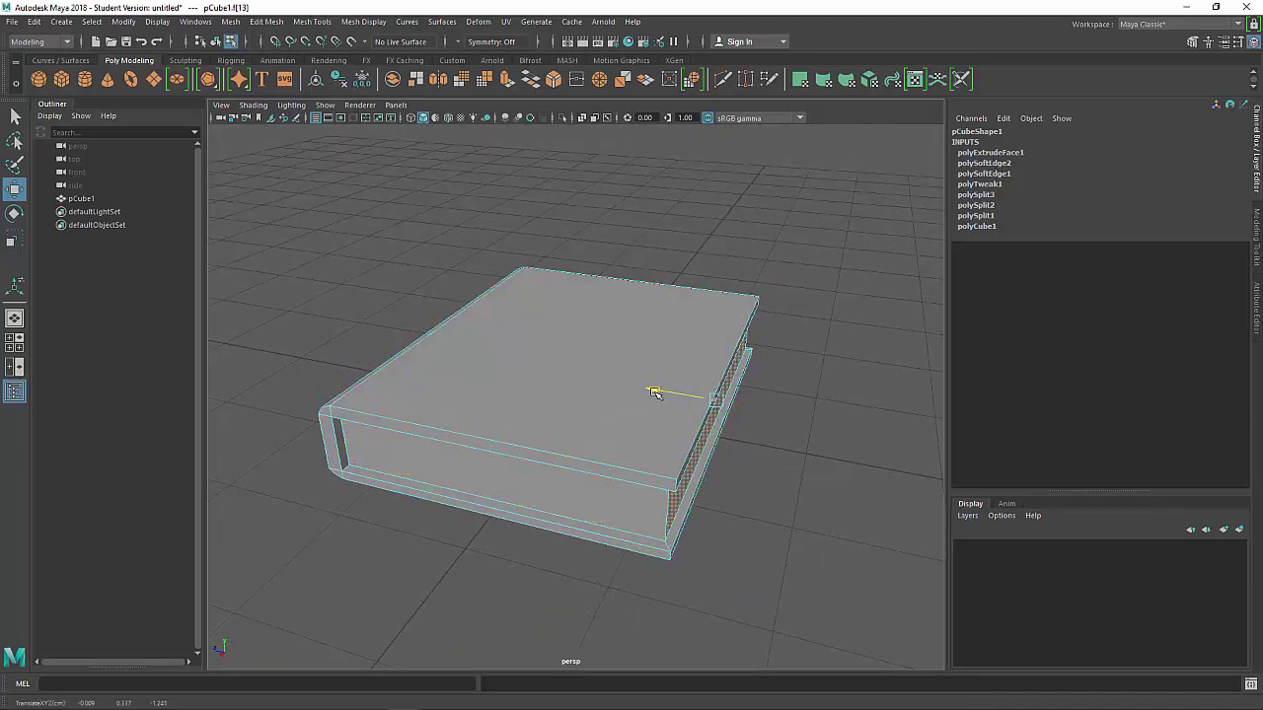
Return the book to object mode, deselect it and check its overall shape
alt+drag(743, 477, 795, 510)
alt+right_drag(795, 510, 760, 494)
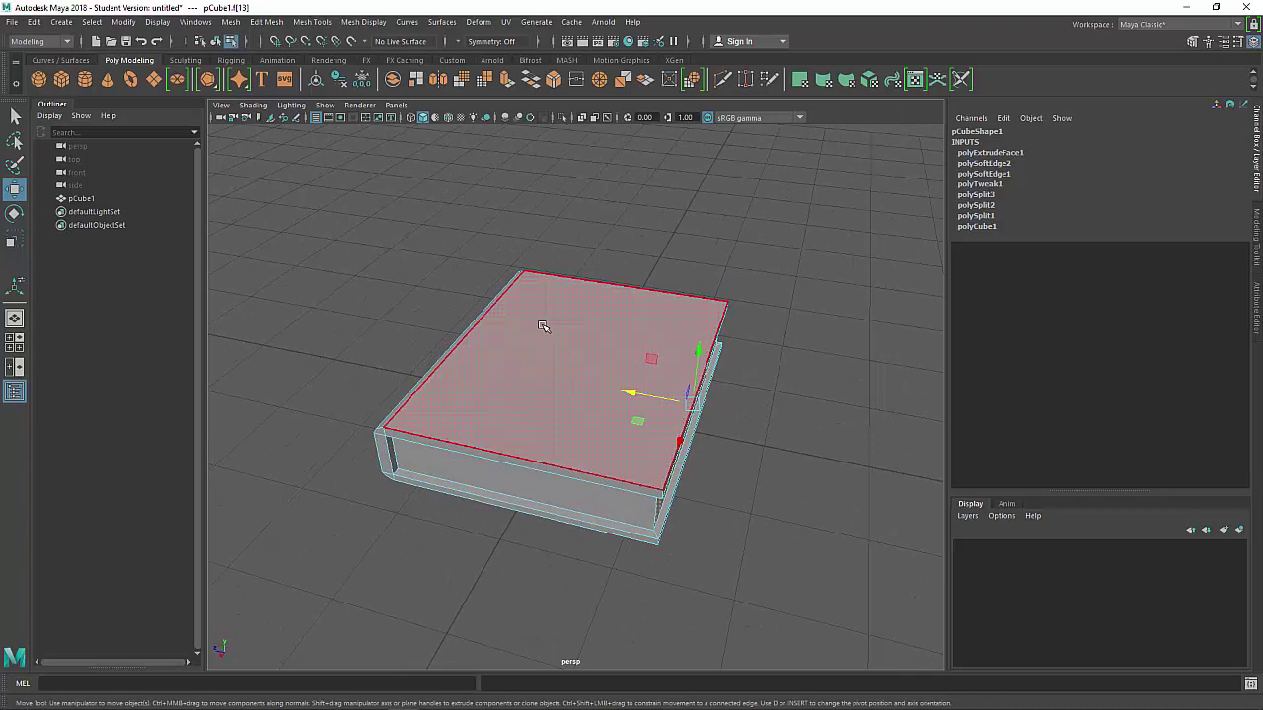
right_drag(543, 336, 624, 284)
click(804, 274)
alt+drag(805, 275, 804, 399)
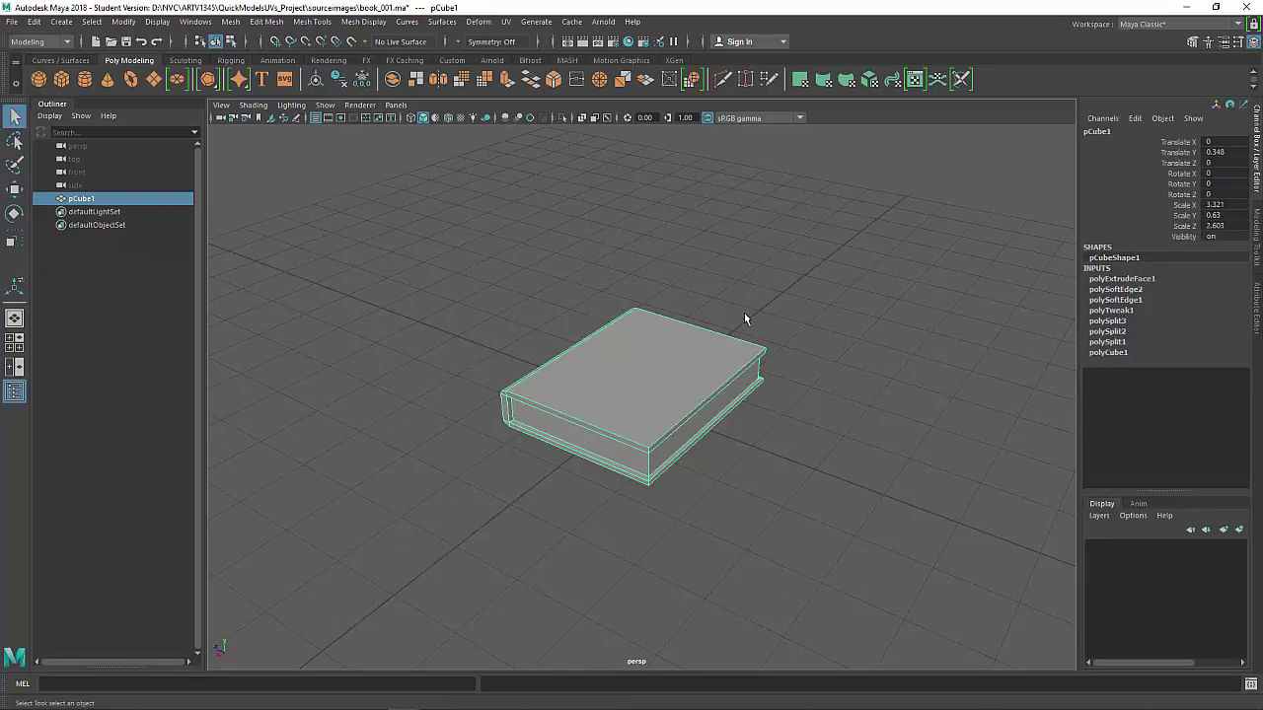
Assign a new Lambert material to the book
right_drag(805, 202, 809, 542)
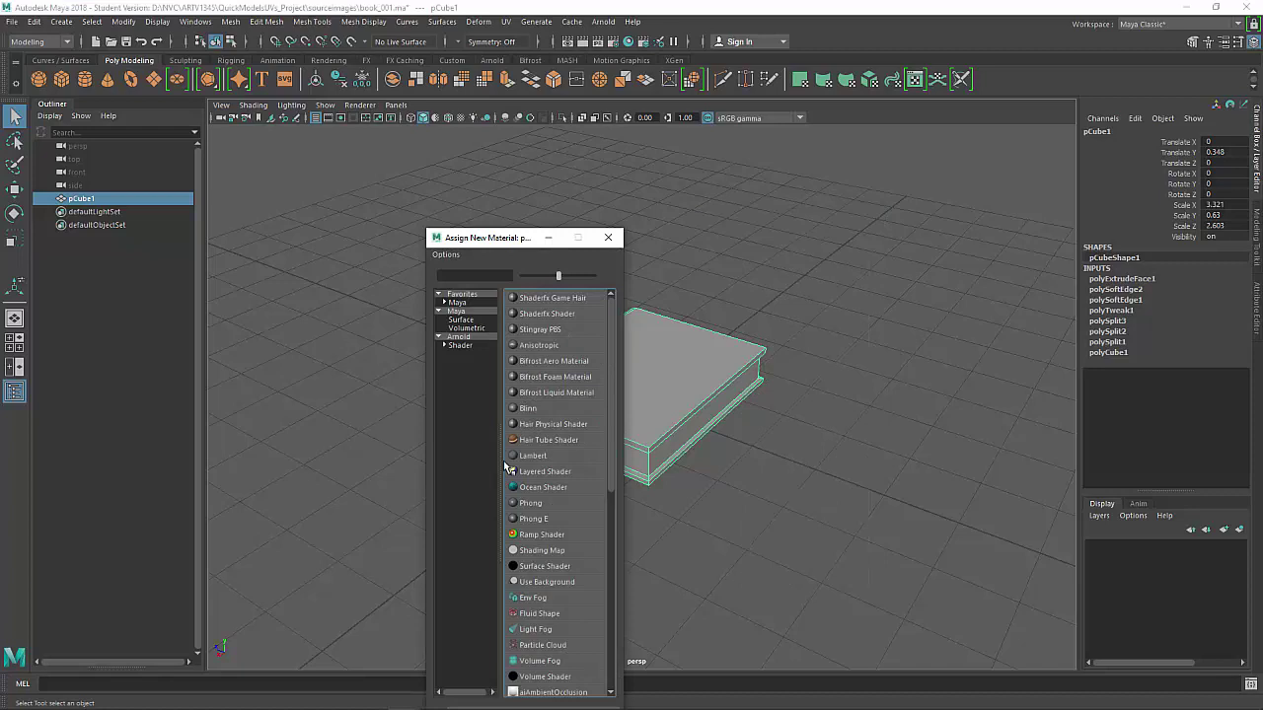
click(534, 456)
click(578, 424)
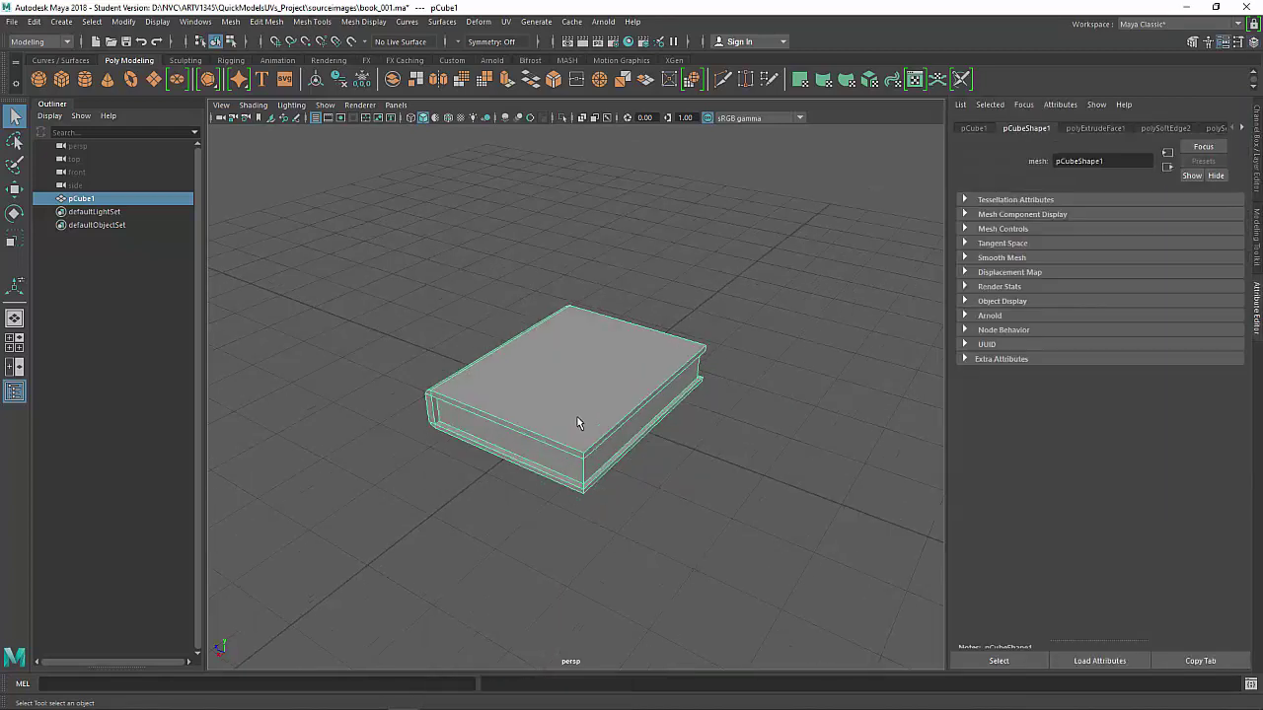
Check the book's construction history and delete it
click(1243, 131)
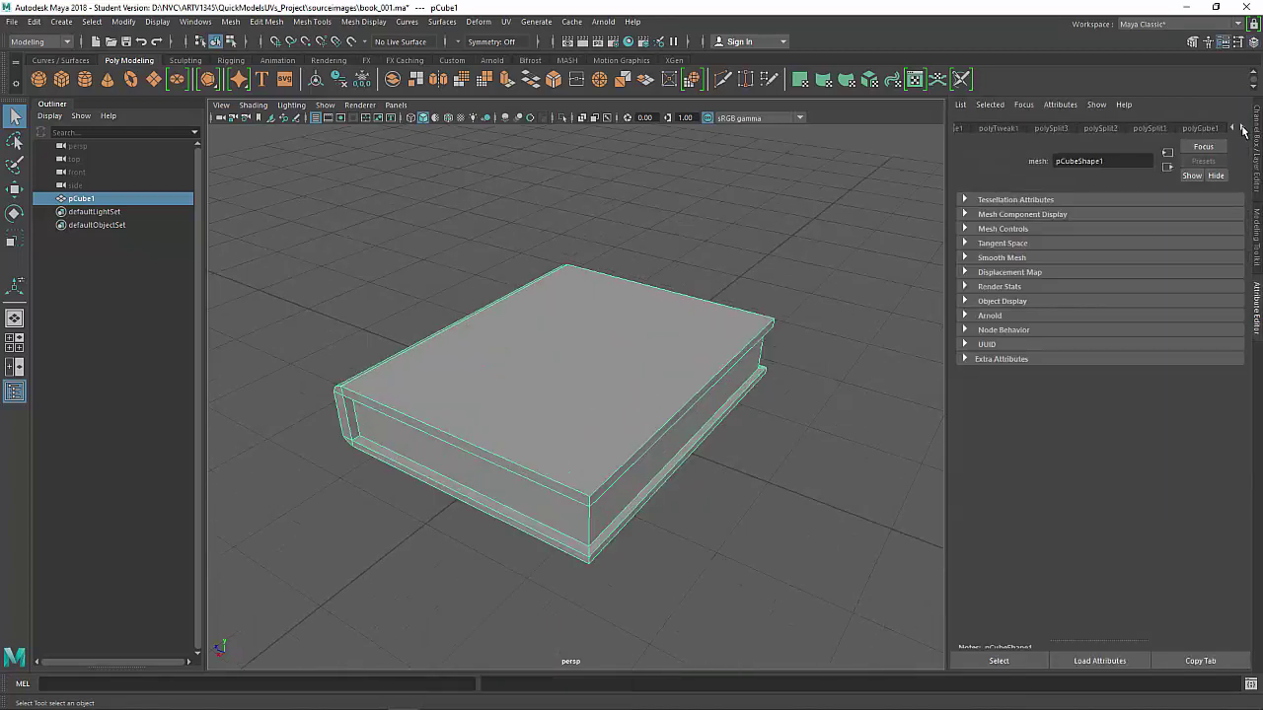
click(1257, 167)
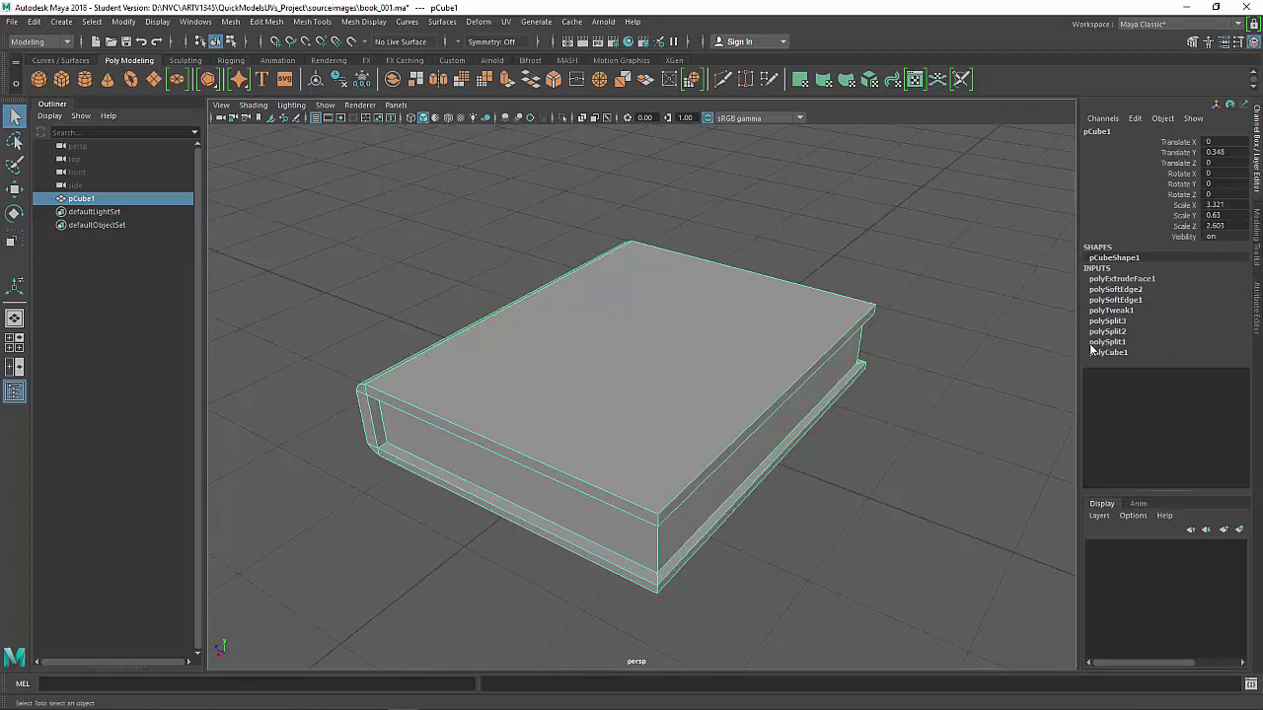
click(344, 86)
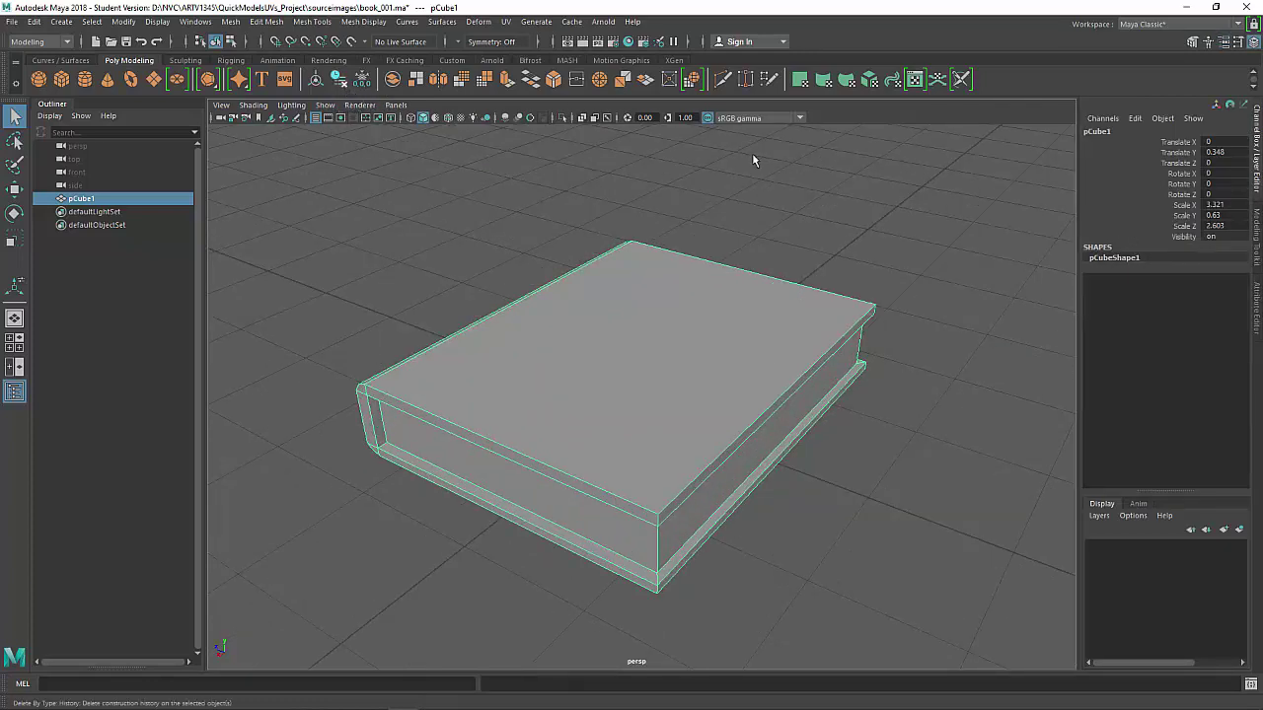
Rename the book's Lambert material to book_mat
click(1257, 318)
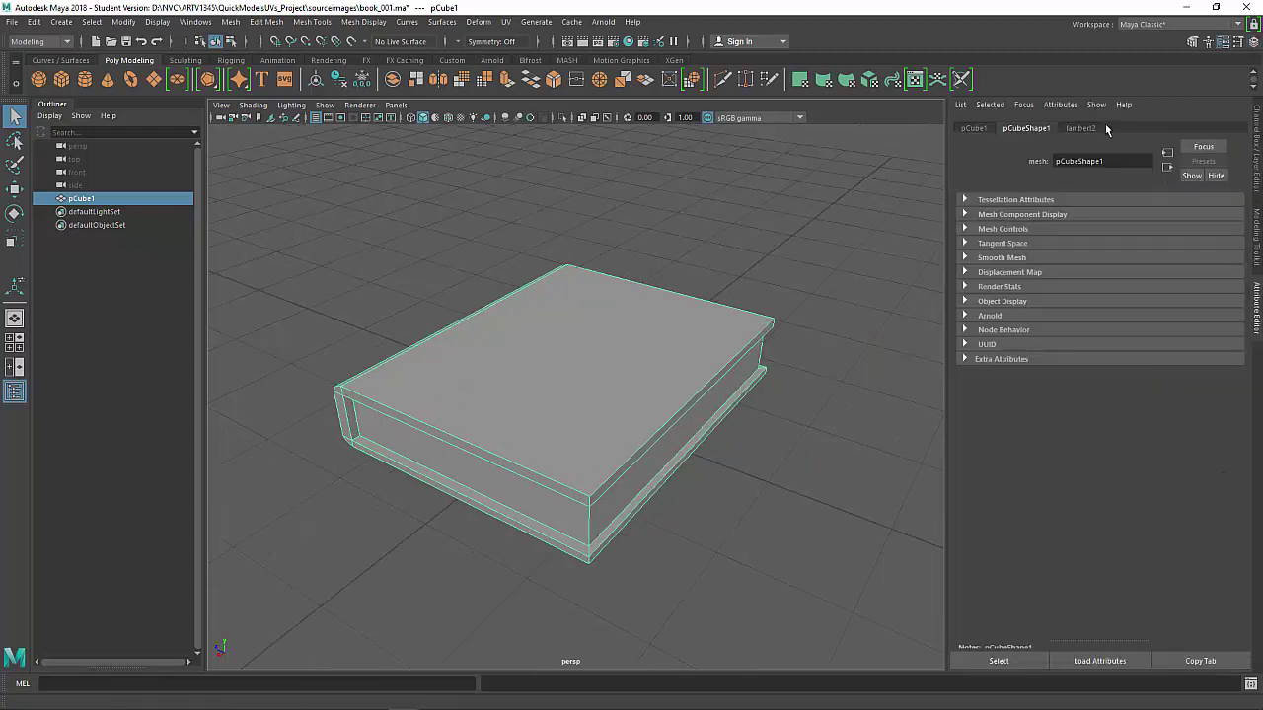
click(1081, 129)
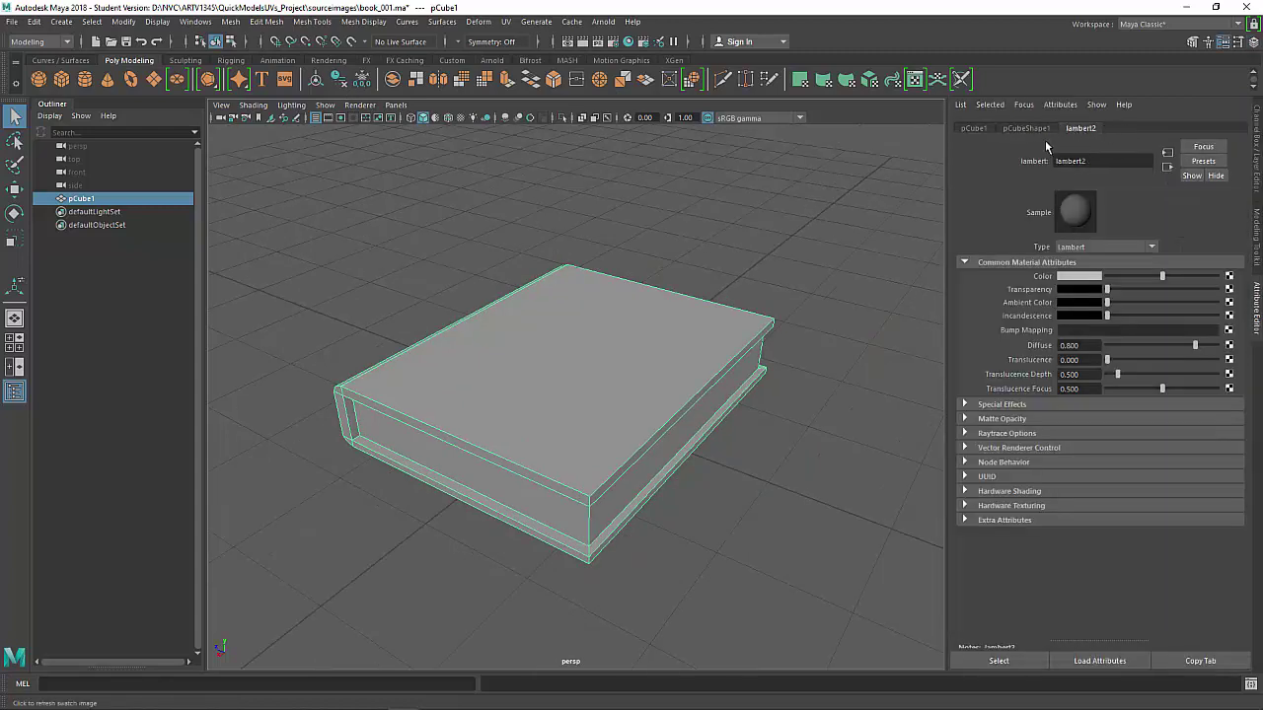
click(1113, 164)
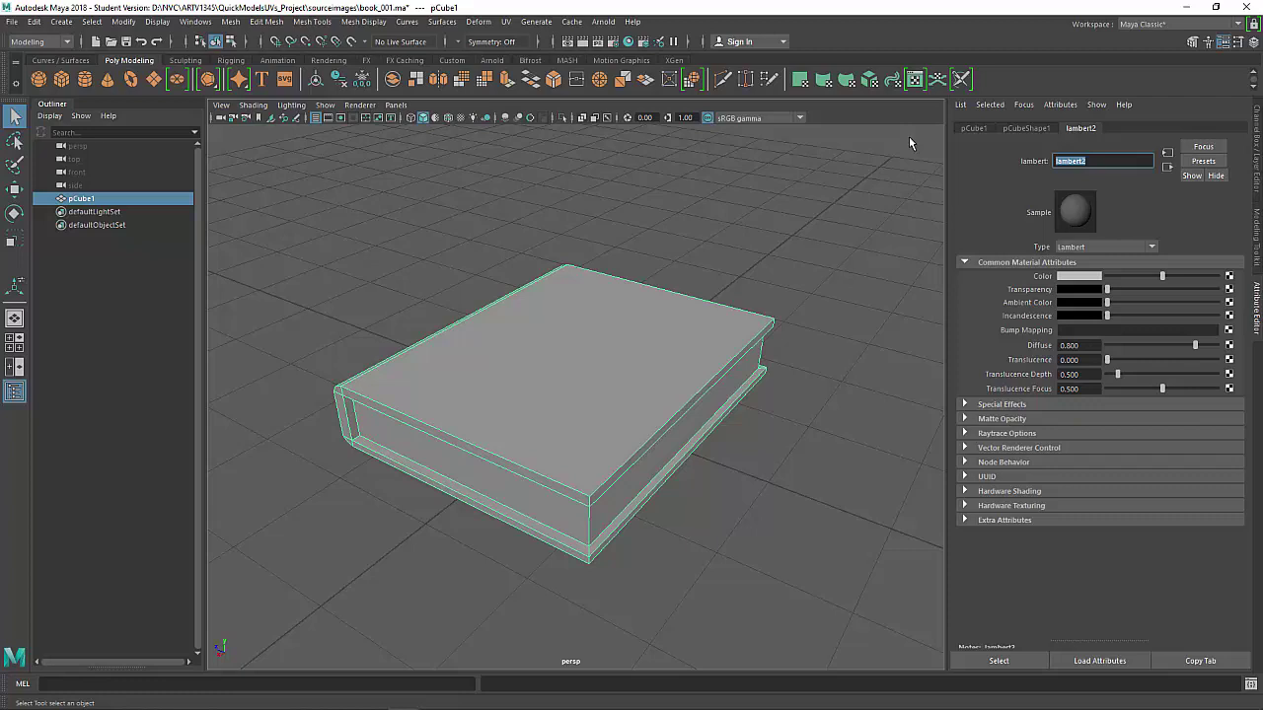
text(book_mat)
key(Return)
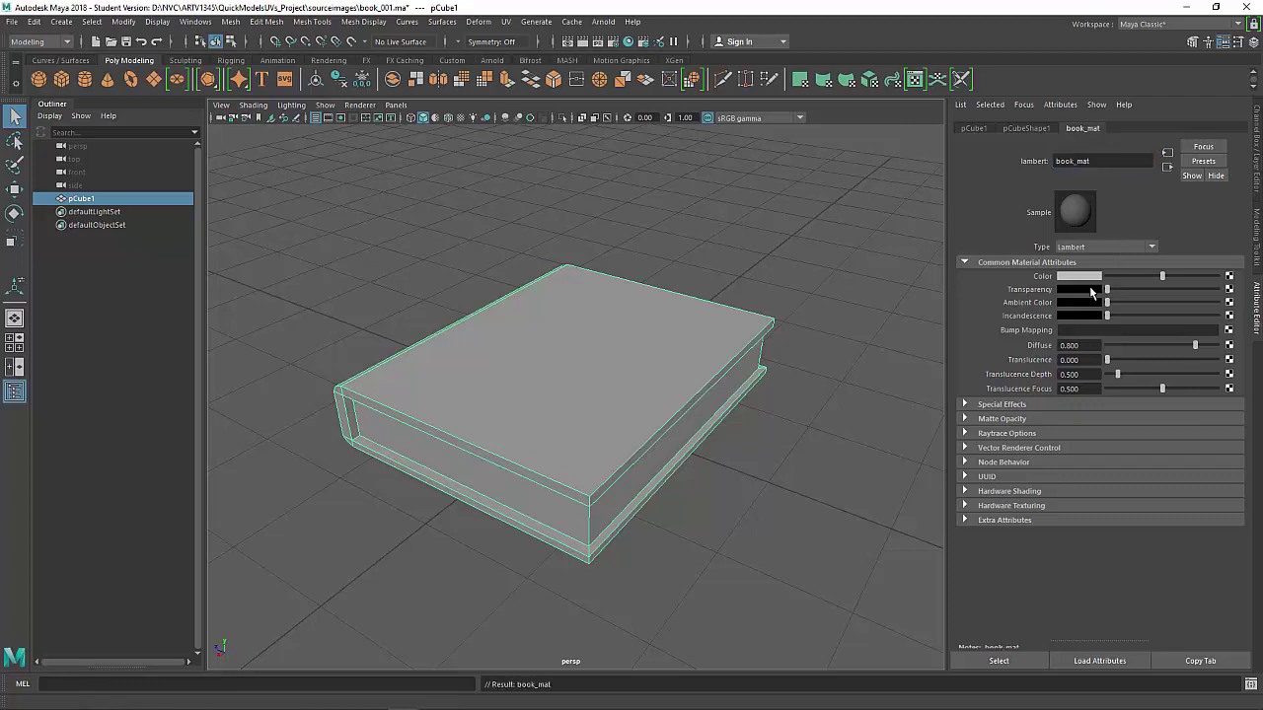
Map the material's Color to a File texture and load book_diffuse.png from the project's sourceimages folder
click(1229, 277)
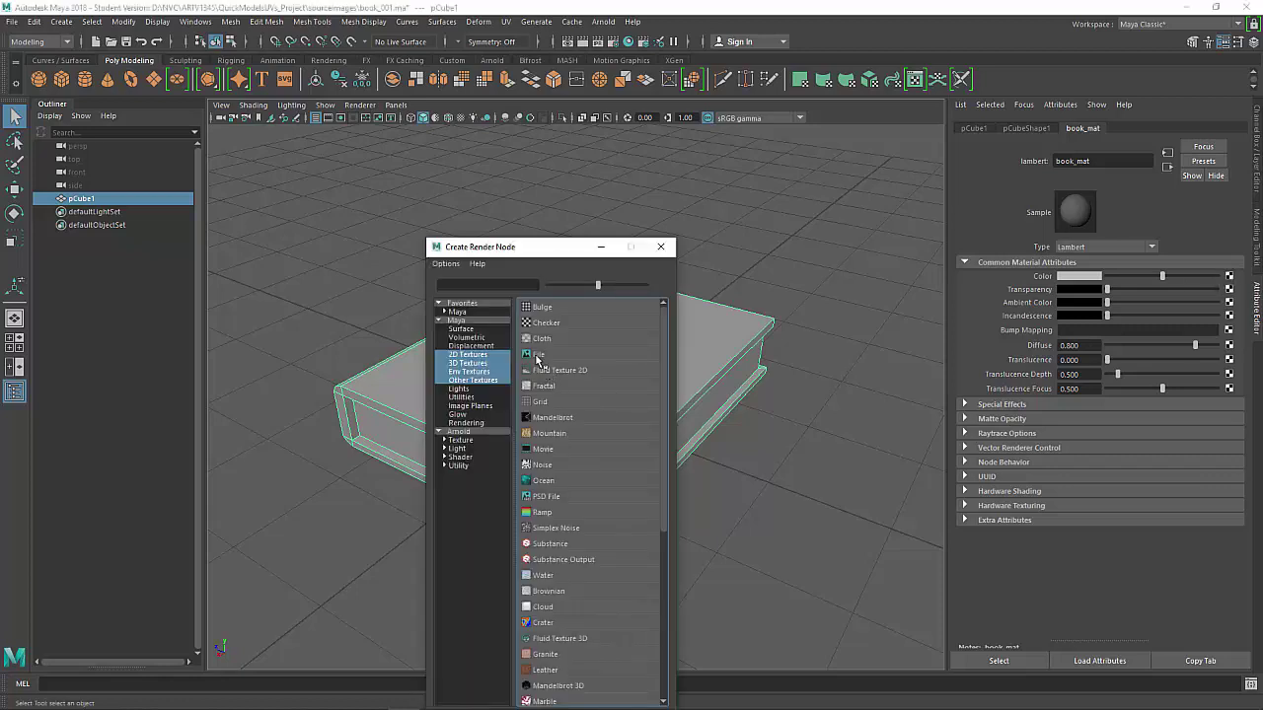
click(536, 355)
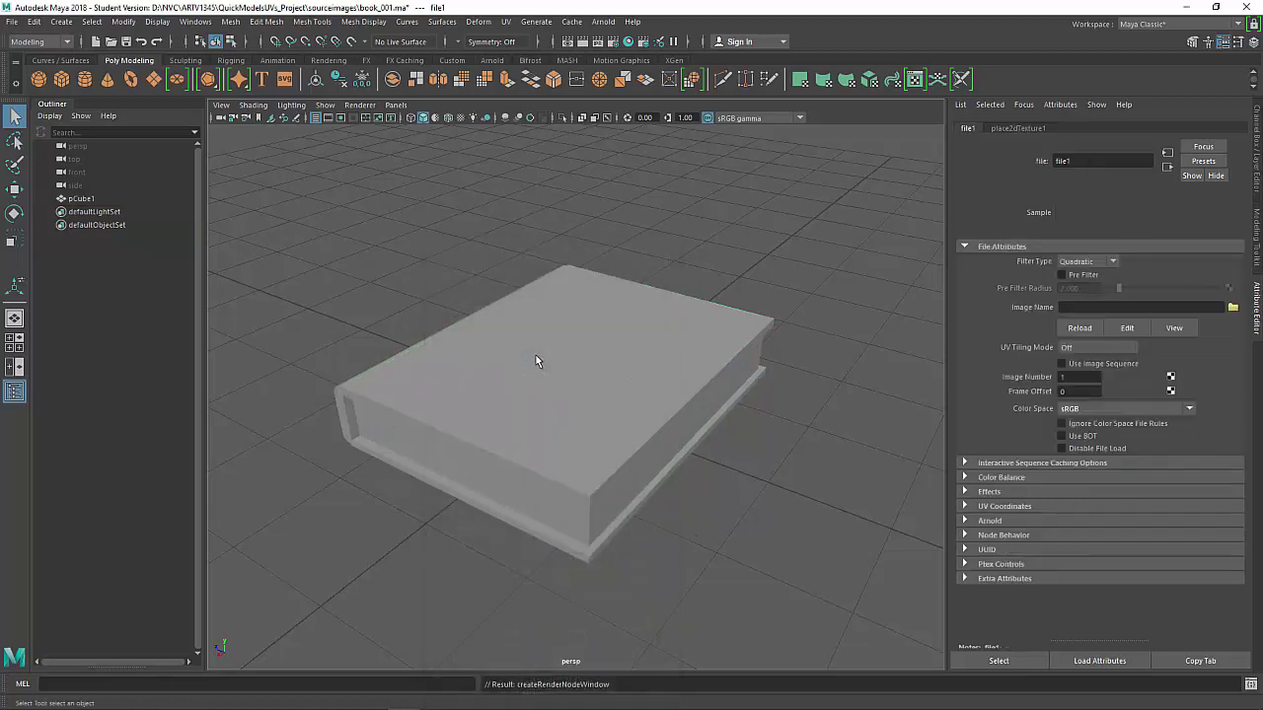
click(1233, 309)
drag(438, 165, 338, 166)
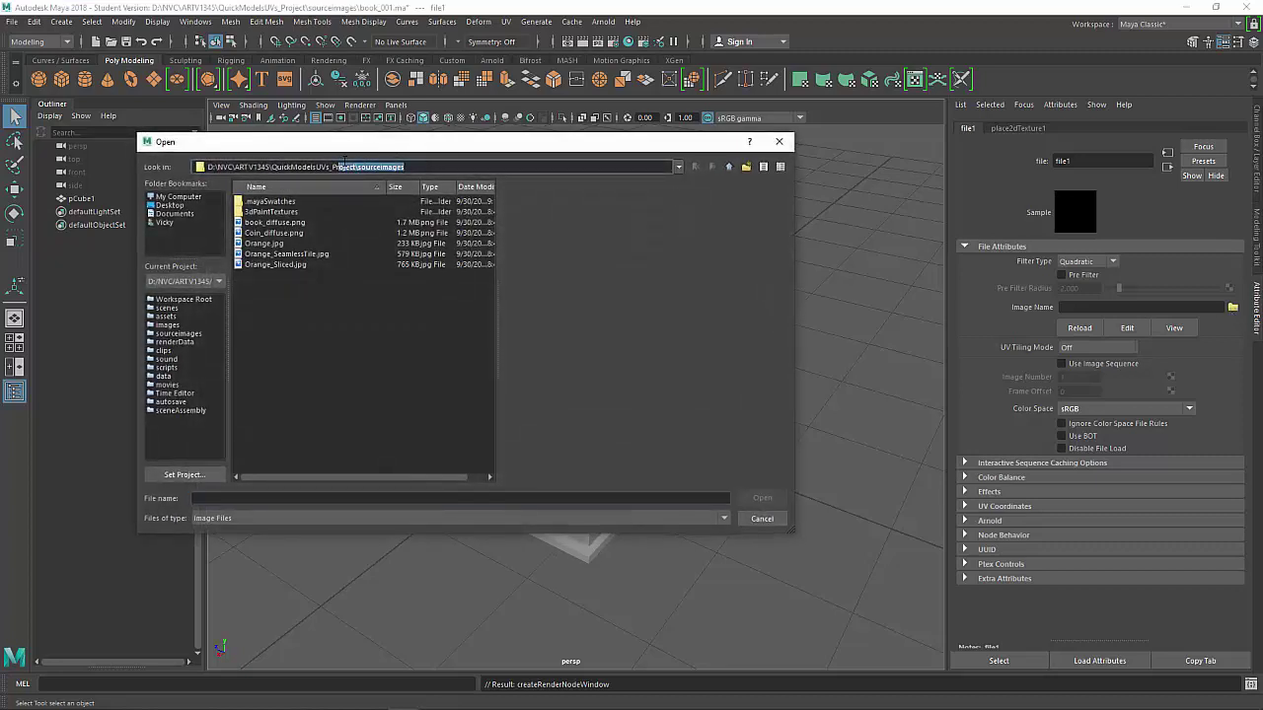
click(373, 165)
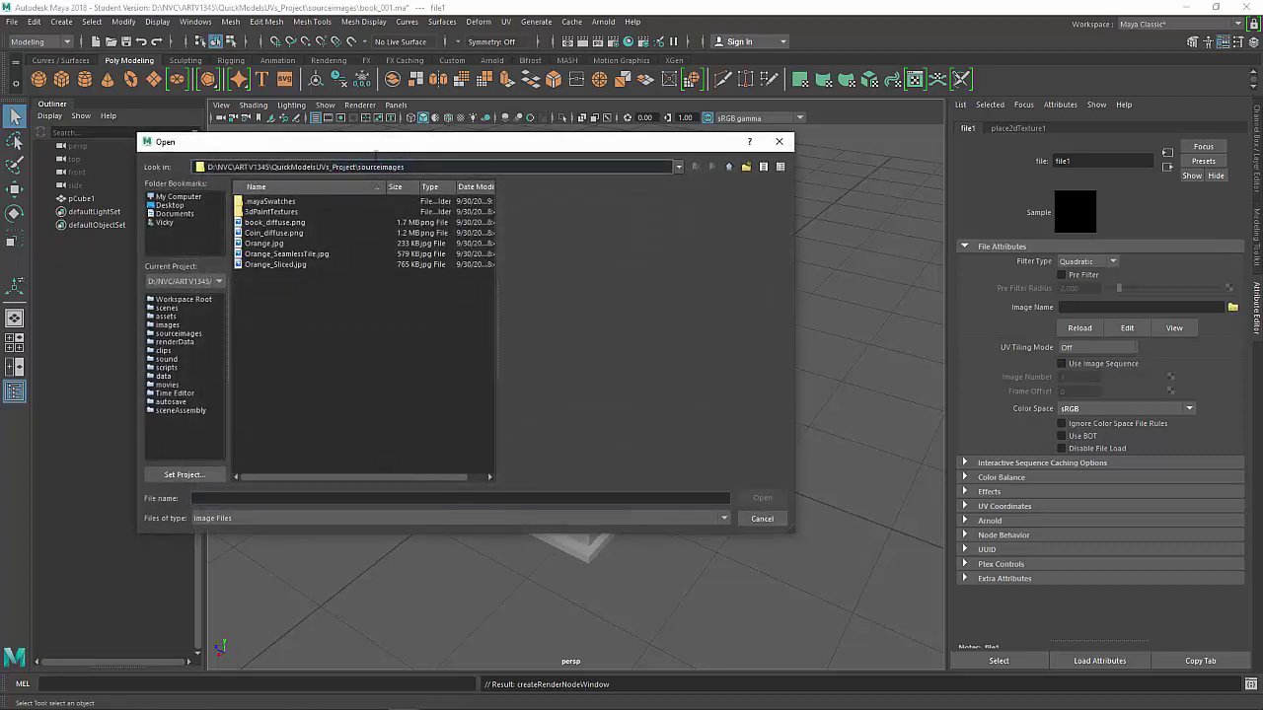
click(276, 222)
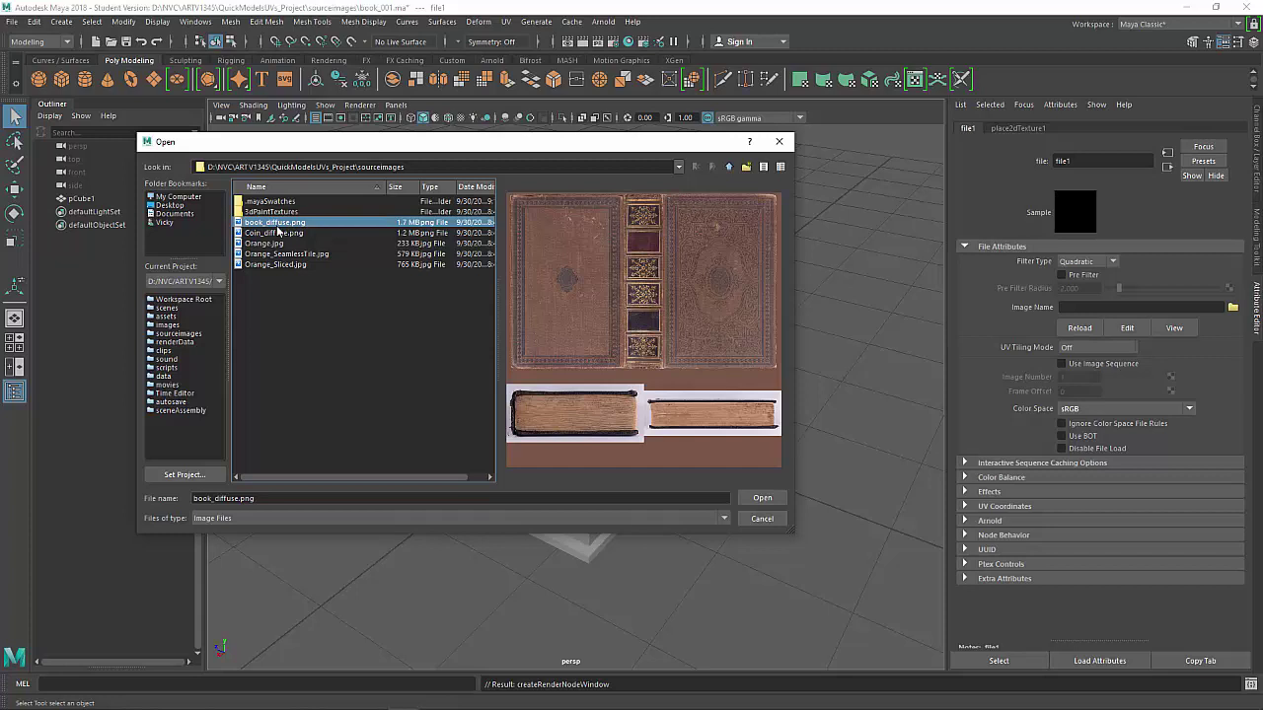
click(761, 499)
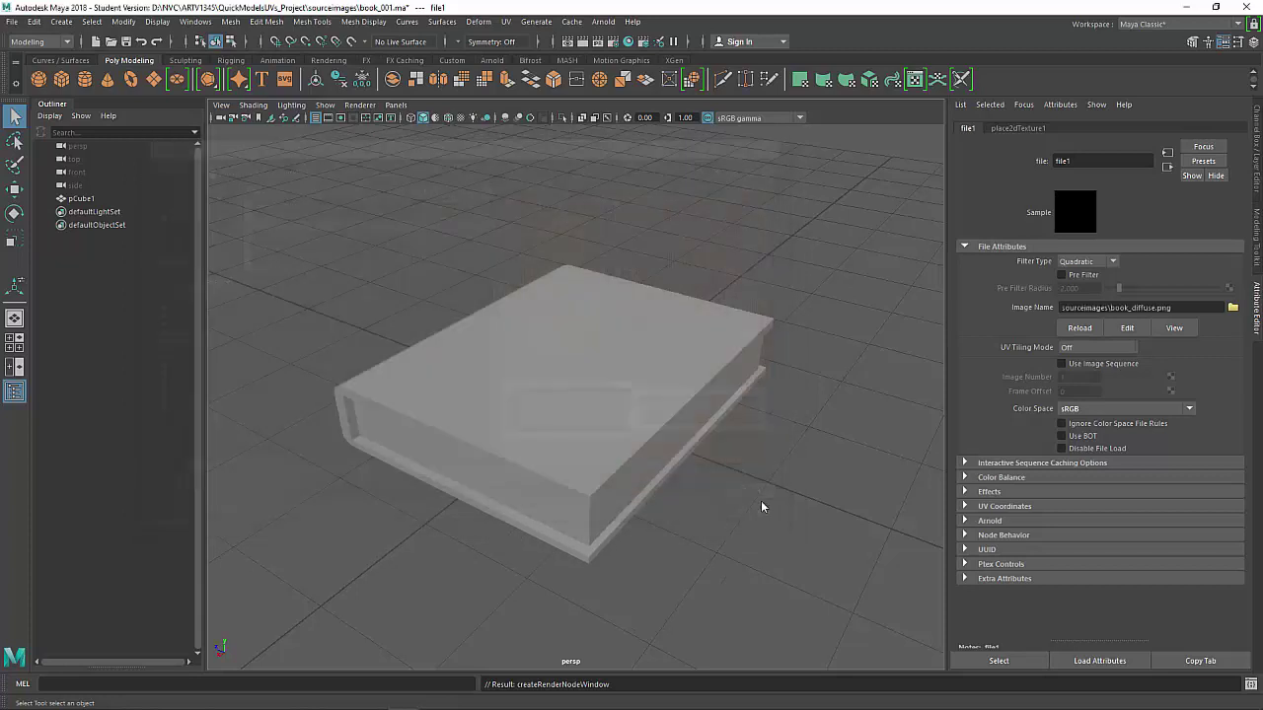
Turn on textured shading in the viewport and select the book
key(6)
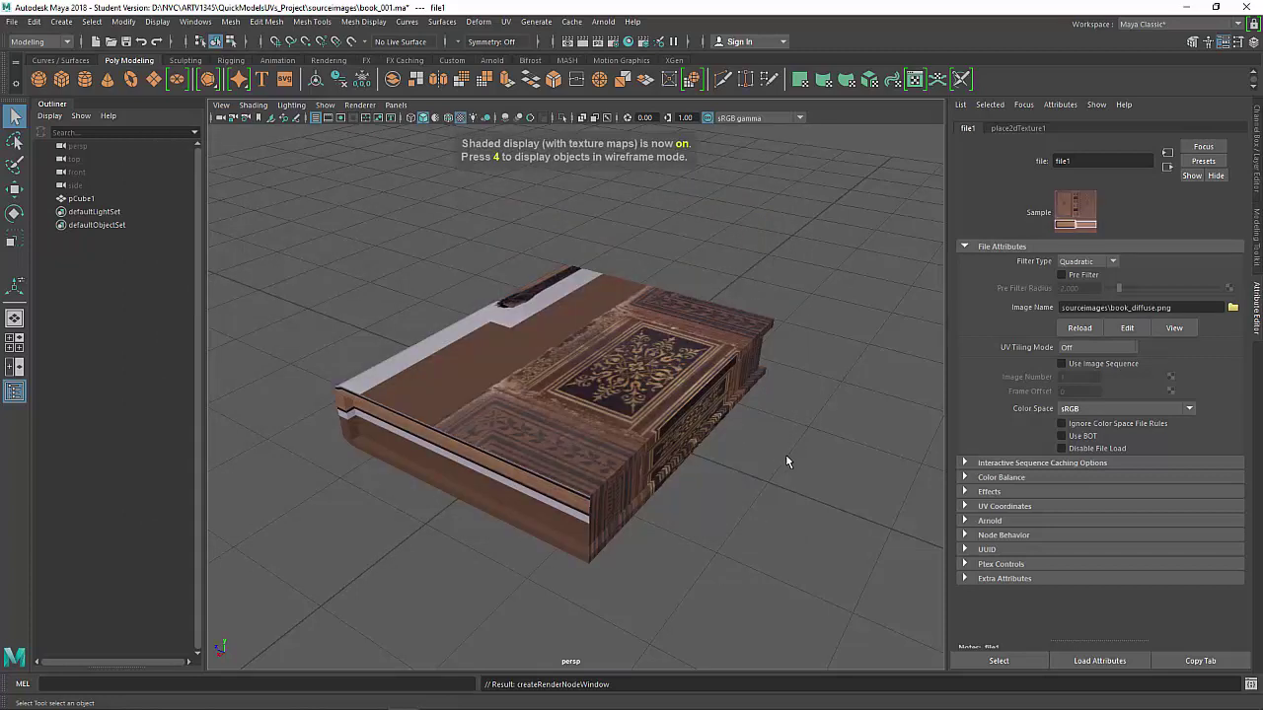
alt+right_drag(803, 374, 680, 359)
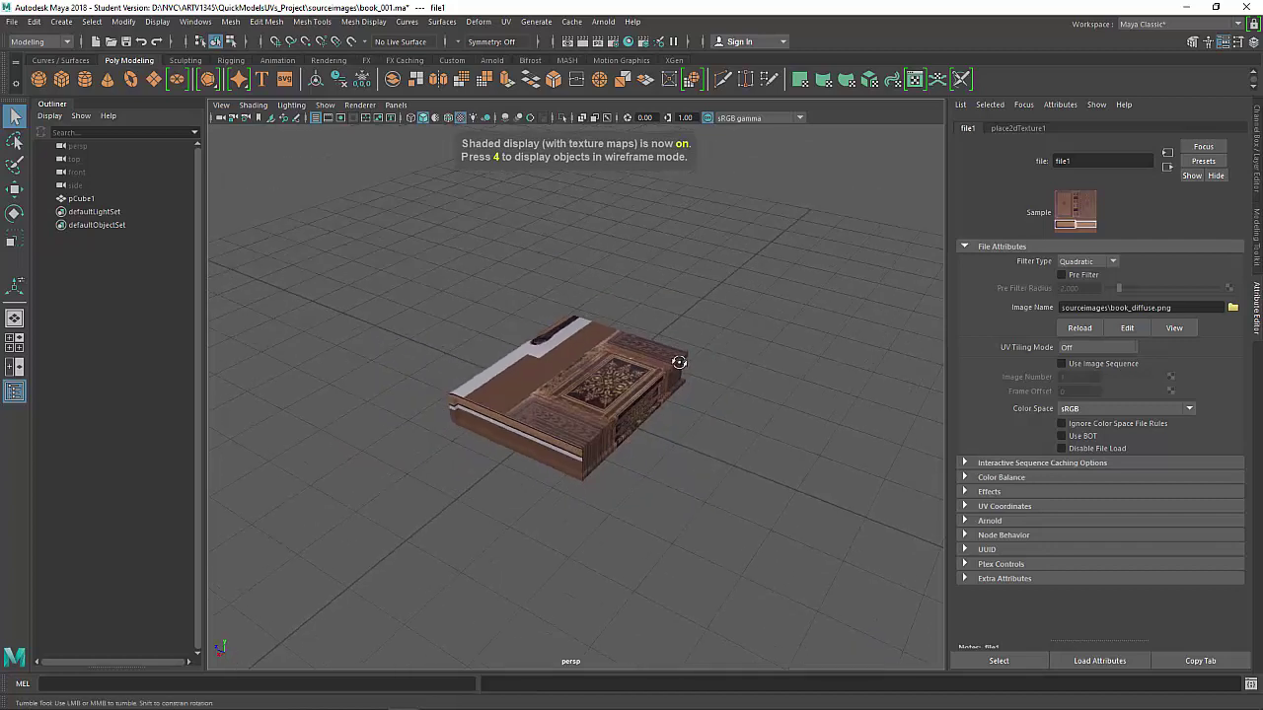
alt+drag(680, 359, 680, 361)
click(607, 383)
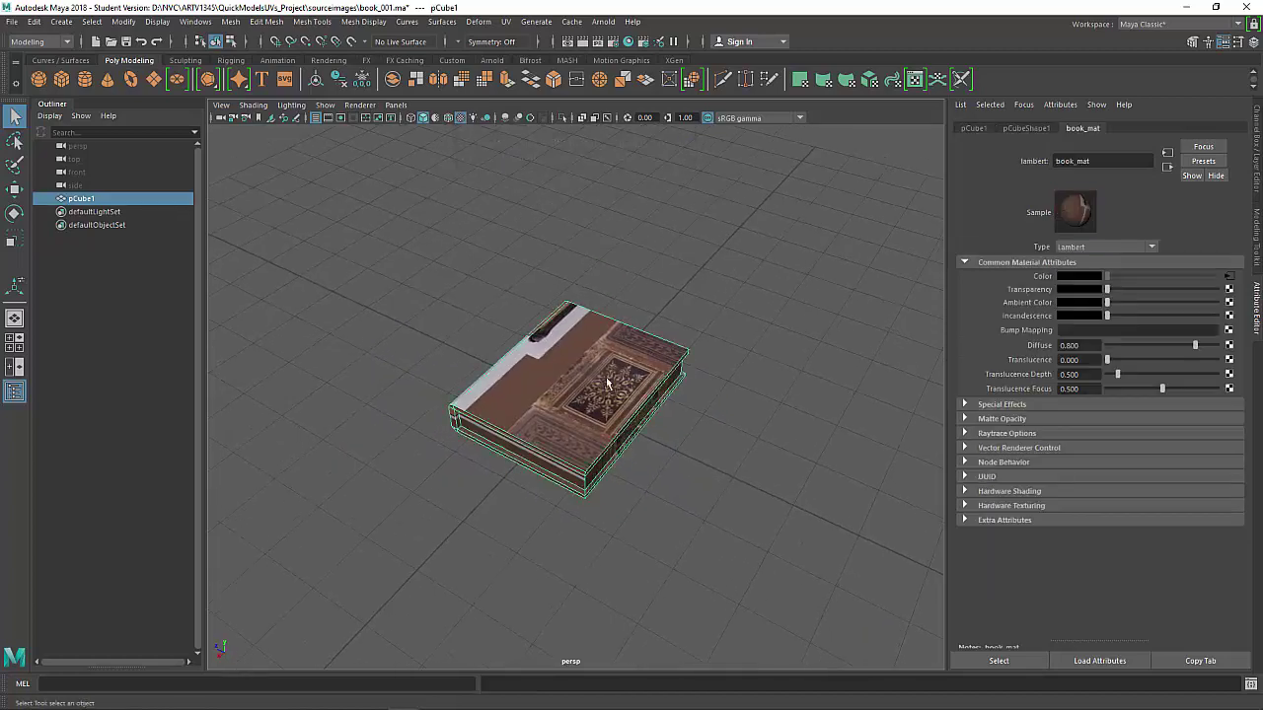
Open the UV Editor to show the book's UV layout over its texture
click(507, 21)
click(533, 43)
scroll(689, 402, up, 3)
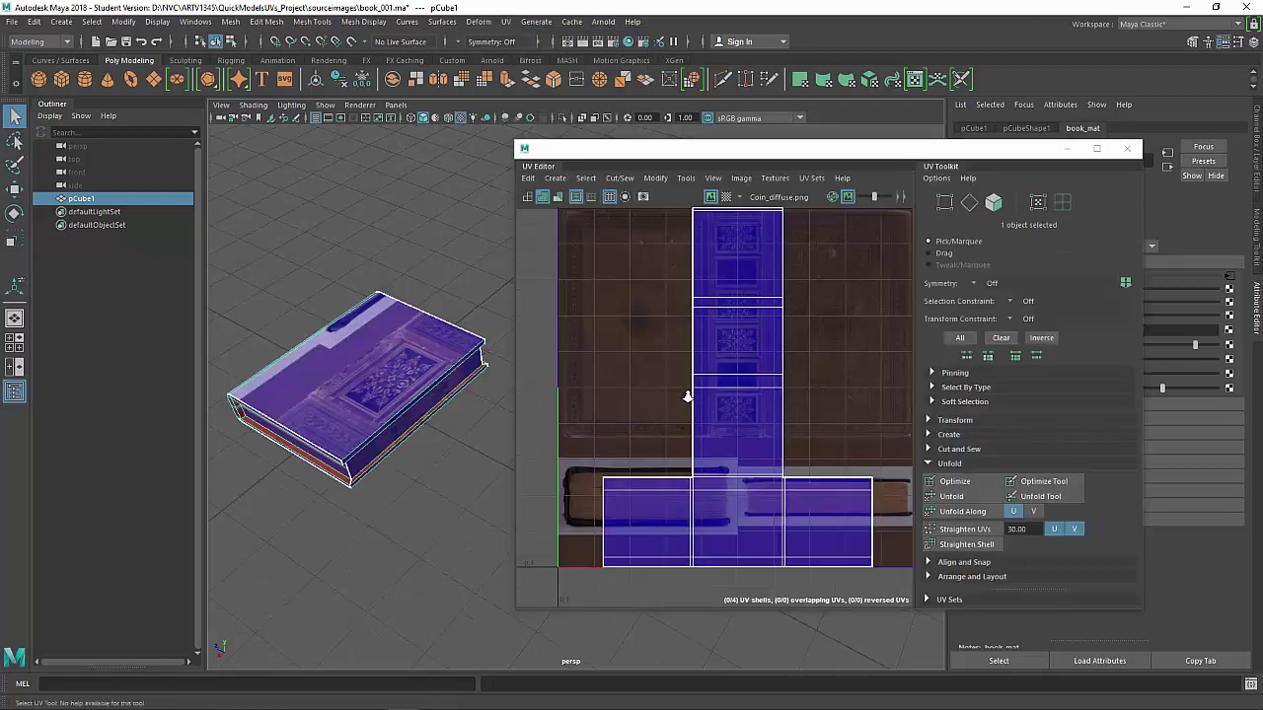
scroll(689, 400, down, 1)
Compare the UV layout of a temporary default polygon cube with the book's UVs
click(342, 227)
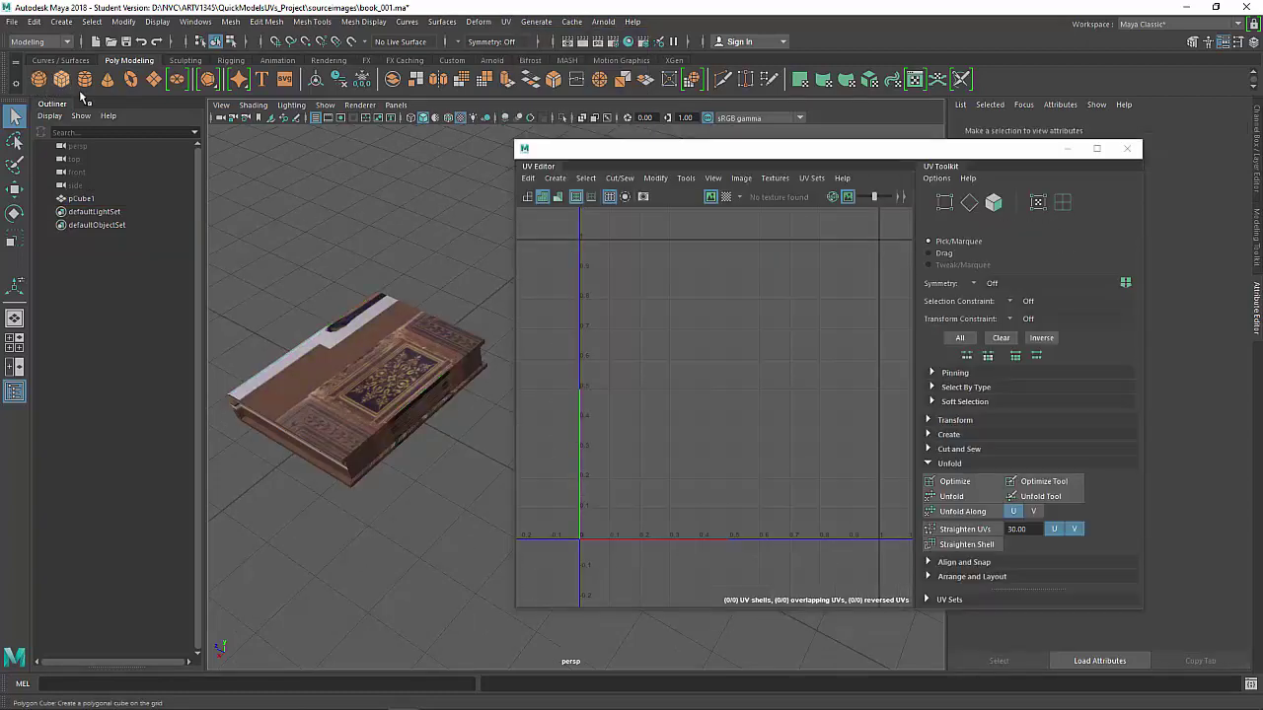
click(63, 80)
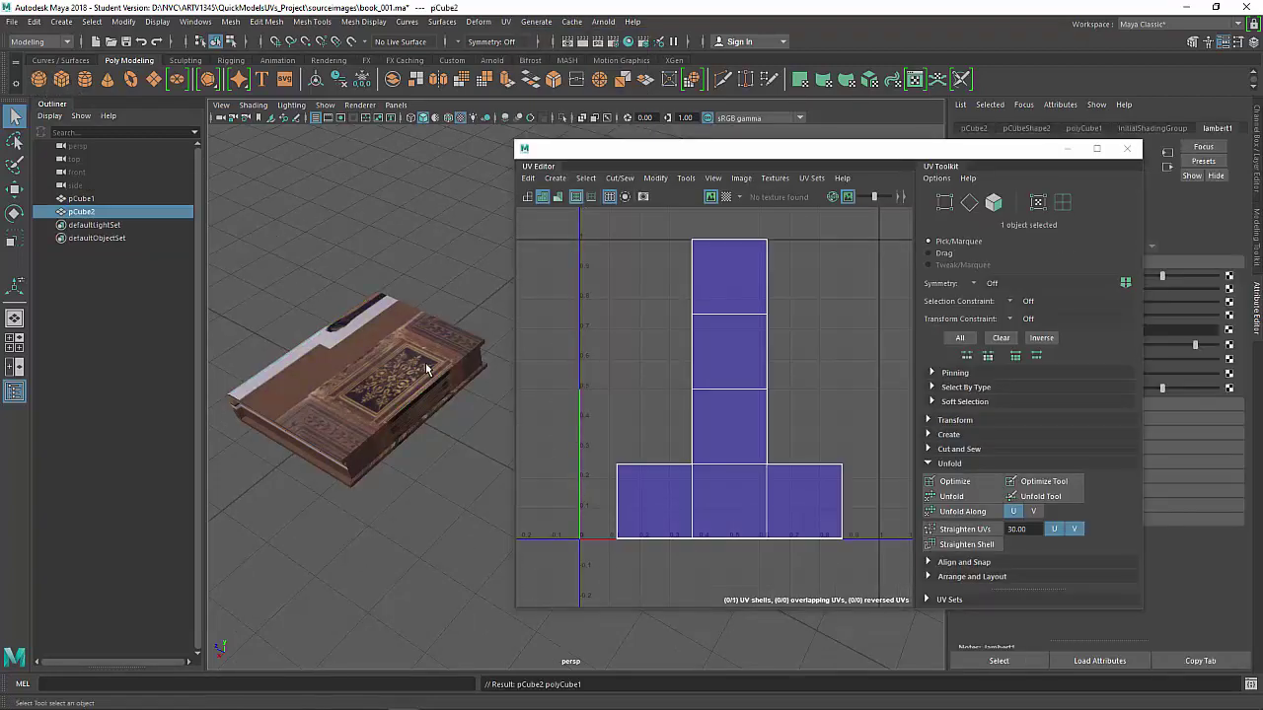
click(368, 361)
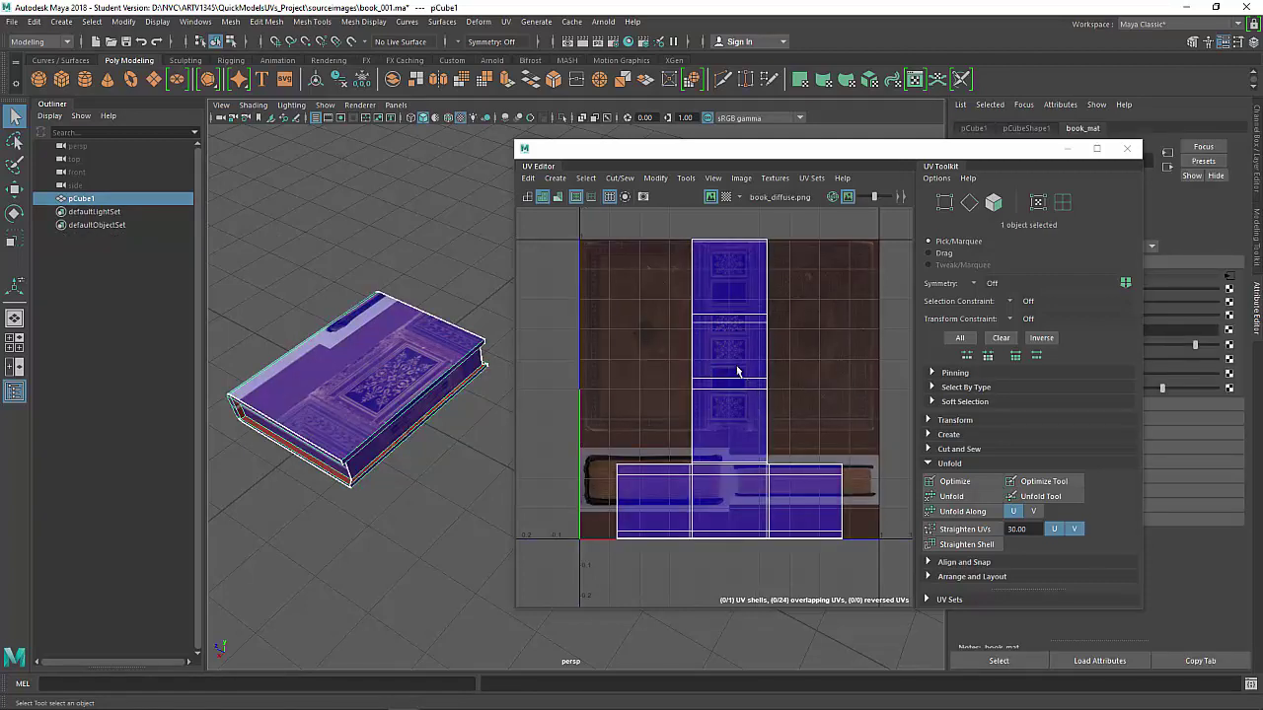
Apply Automatic UV mapping to the book and inspect the projection planes and resulting shells
click(555, 179)
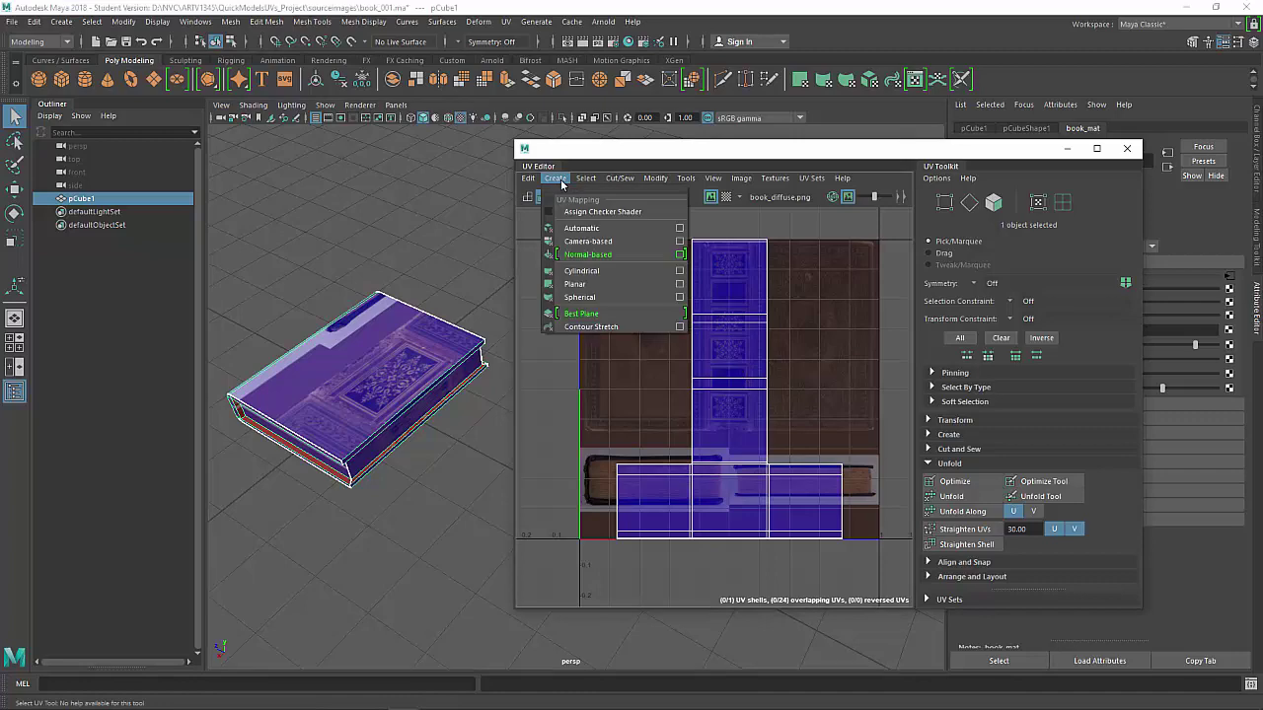
click(595, 234)
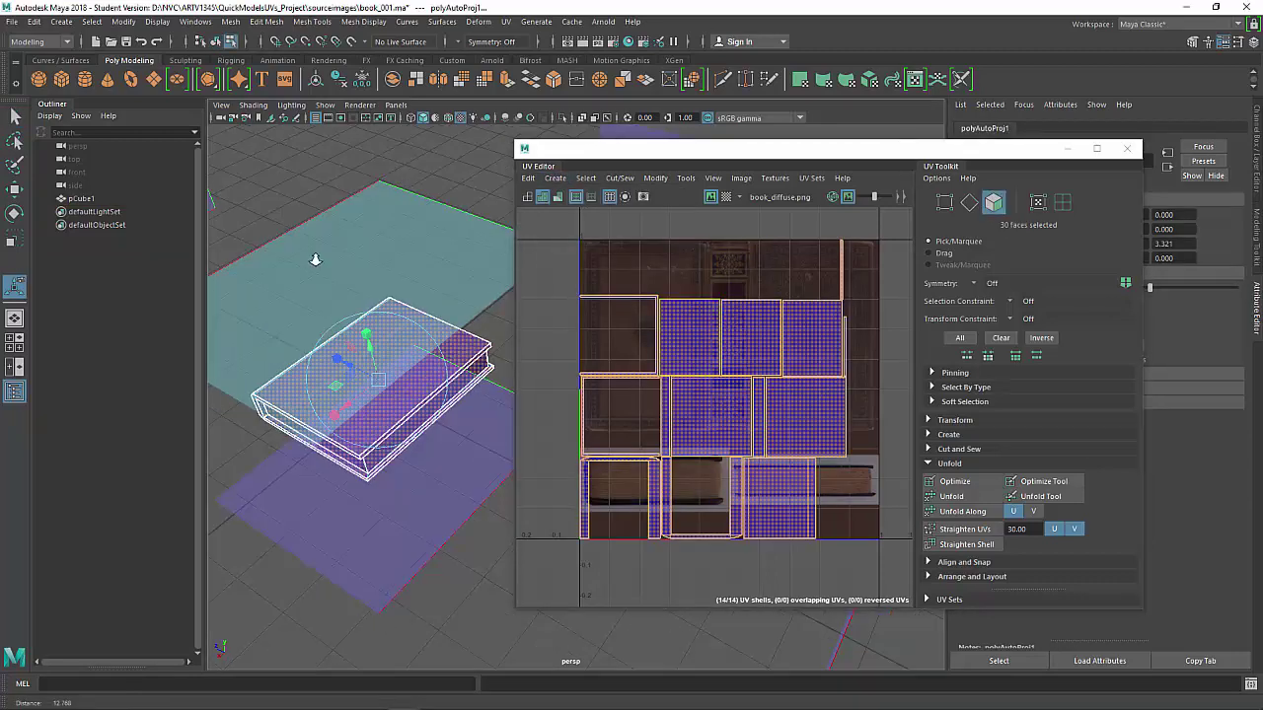
scroll(316, 260, down, 5)
alt+drag(395, 415, 395, 311)
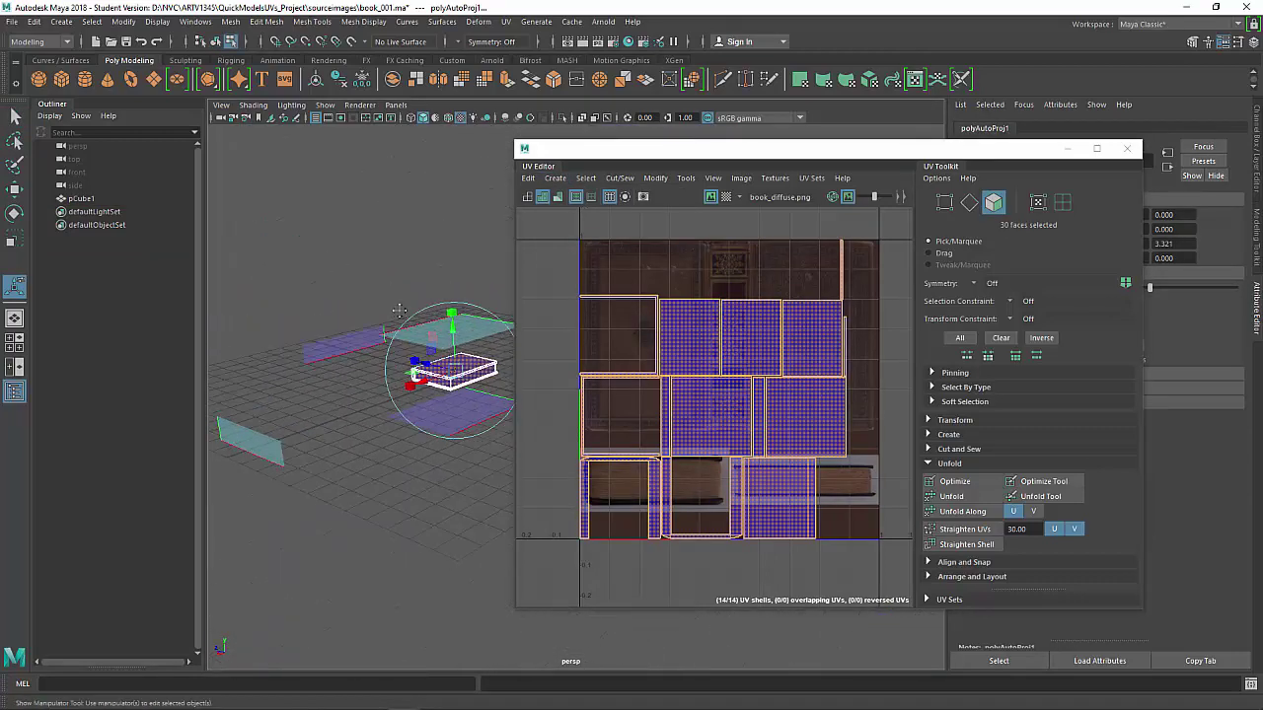
alt+right_drag(415, 366, 582, 435)
alt+middle_drag(413, 389, 661, 426)
alt+right_drag(789, 430, 703, 430)
alt+middle_drag(703, 430, 731, 431)
alt+right_drag(731, 430, 777, 454)
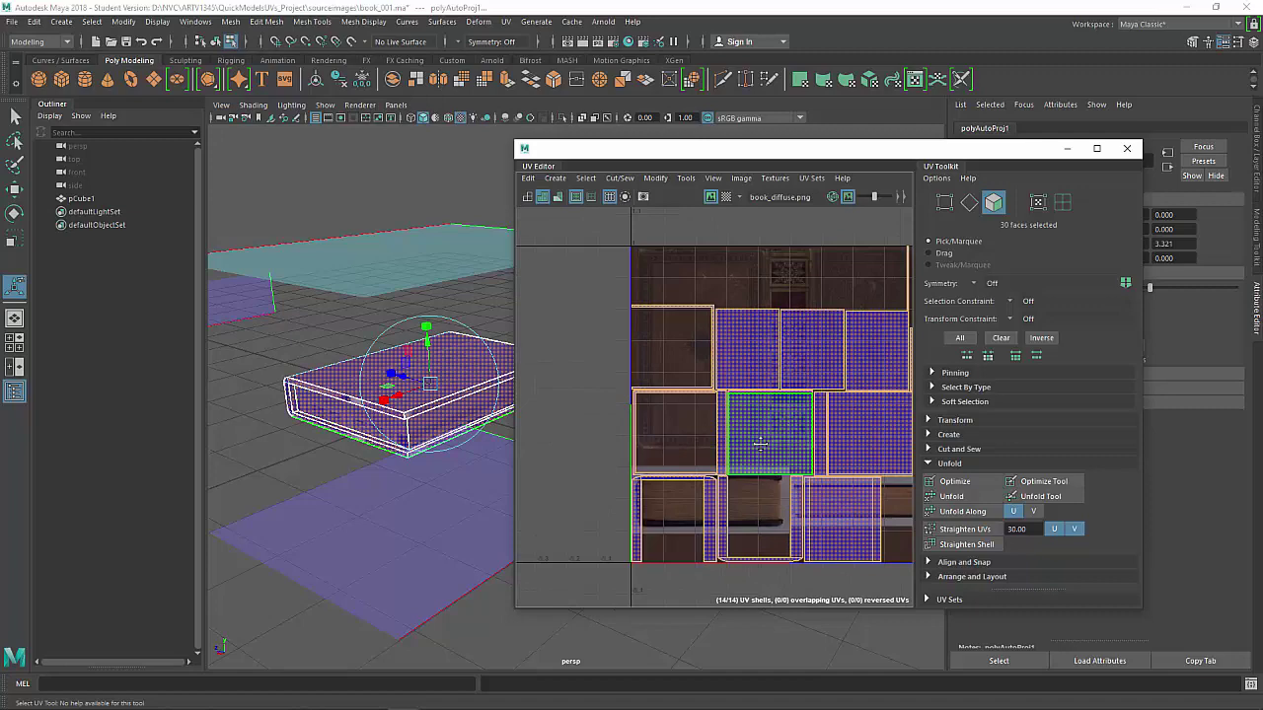
alt+middle_drag(777, 454, 726, 443)
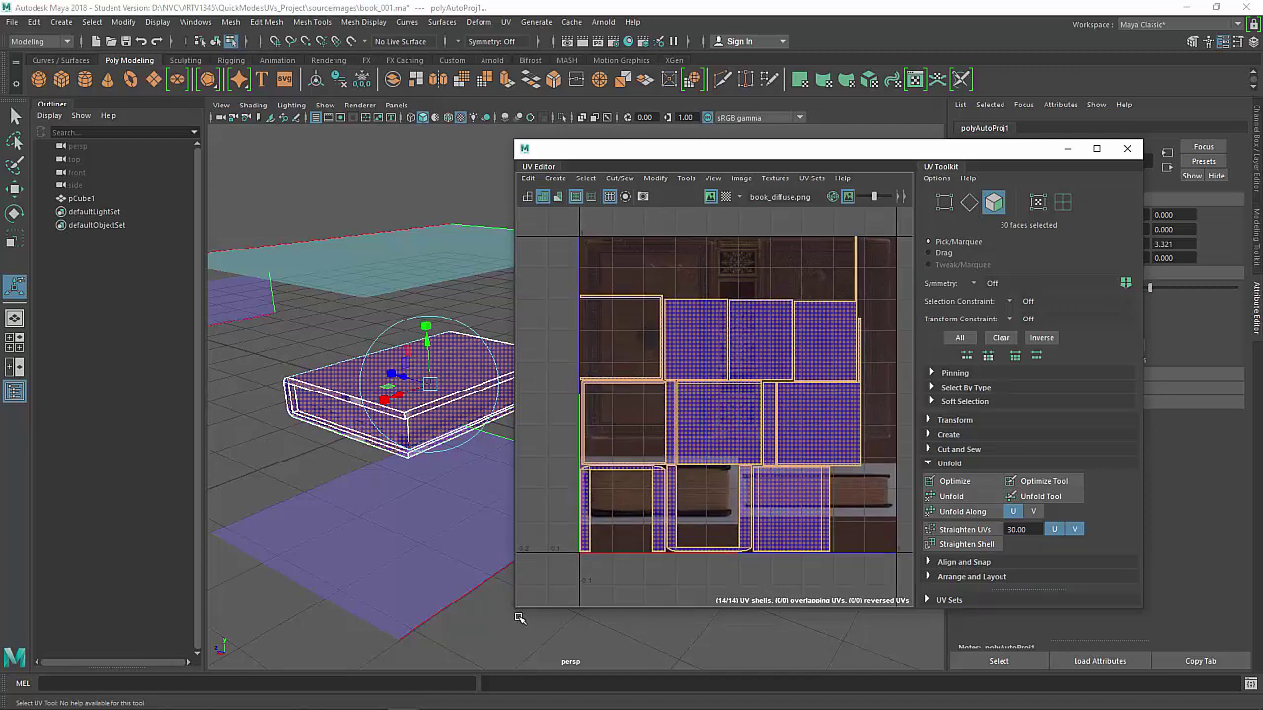
Resize the UV Editor window and turn off dimming of the book_diffuse.png texture image
drag(518, 612, 620, 600)
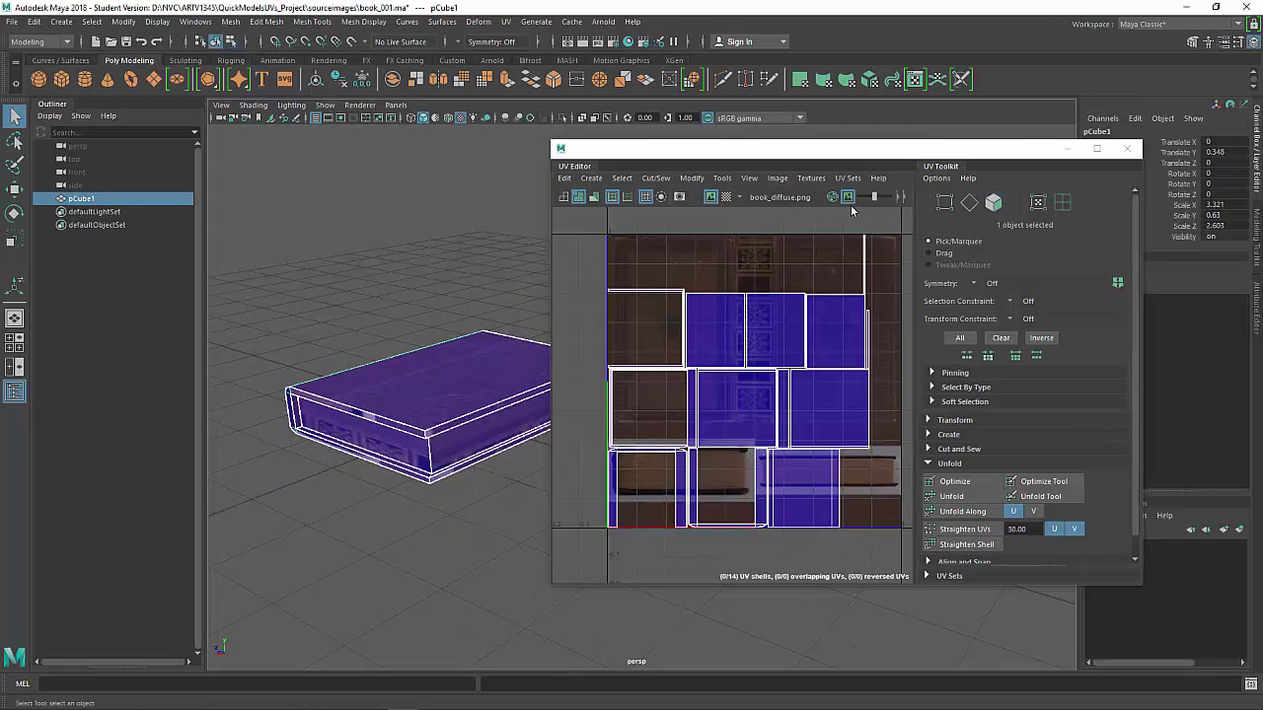
click(849, 202)
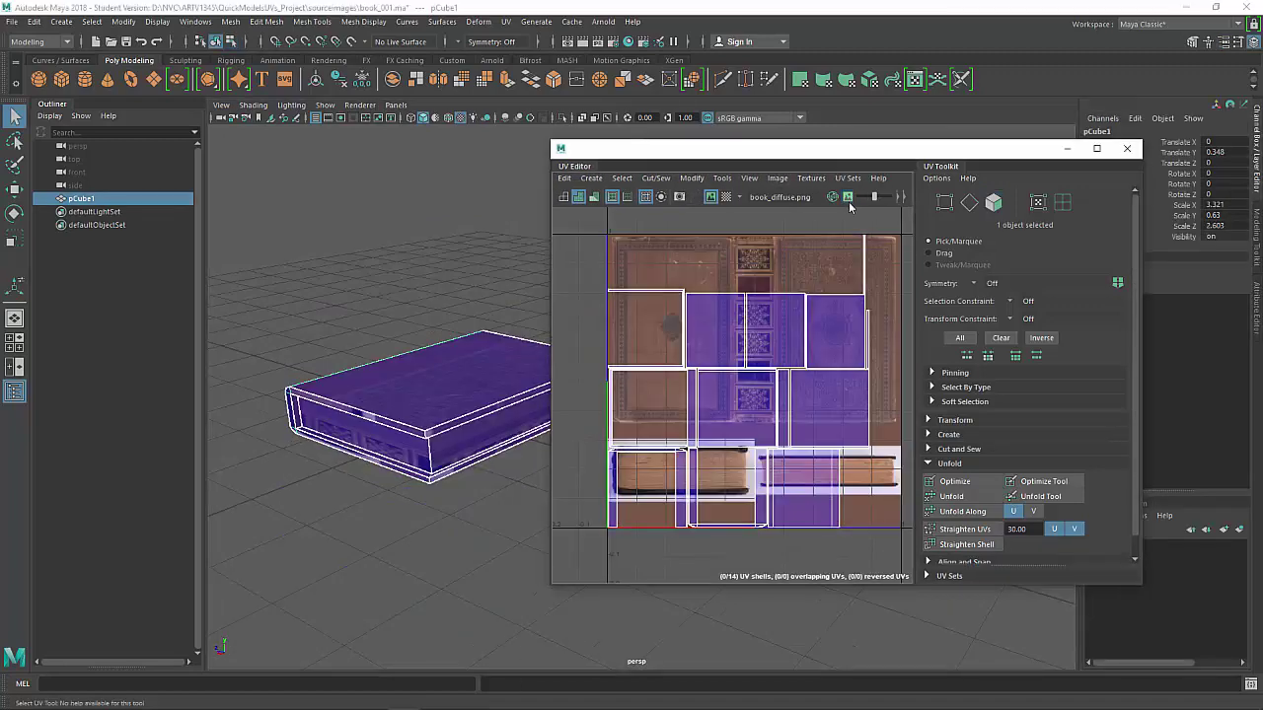
click(849, 202)
click(847, 198)
click(849, 202)
click(849, 201)
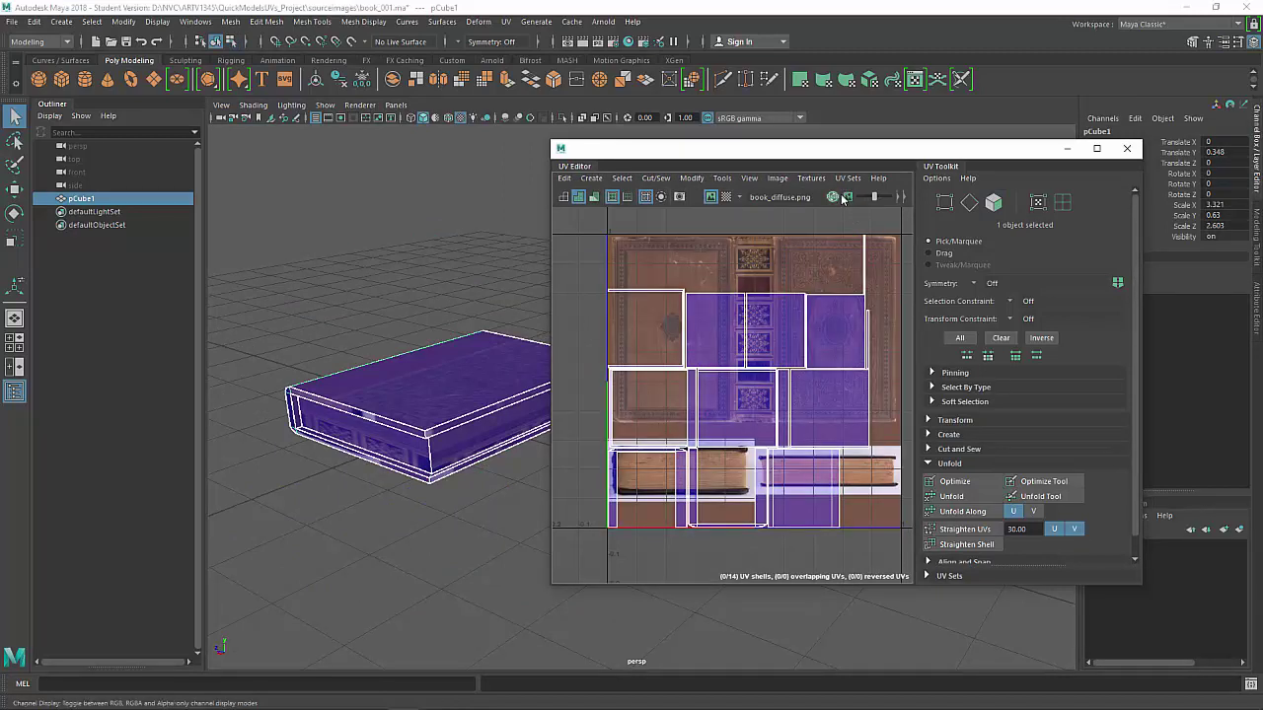
In UV shell selection, move all the book's shells clear of the texture image, keeping the shaded UV display
right_drag(765, 322, 766, 323)
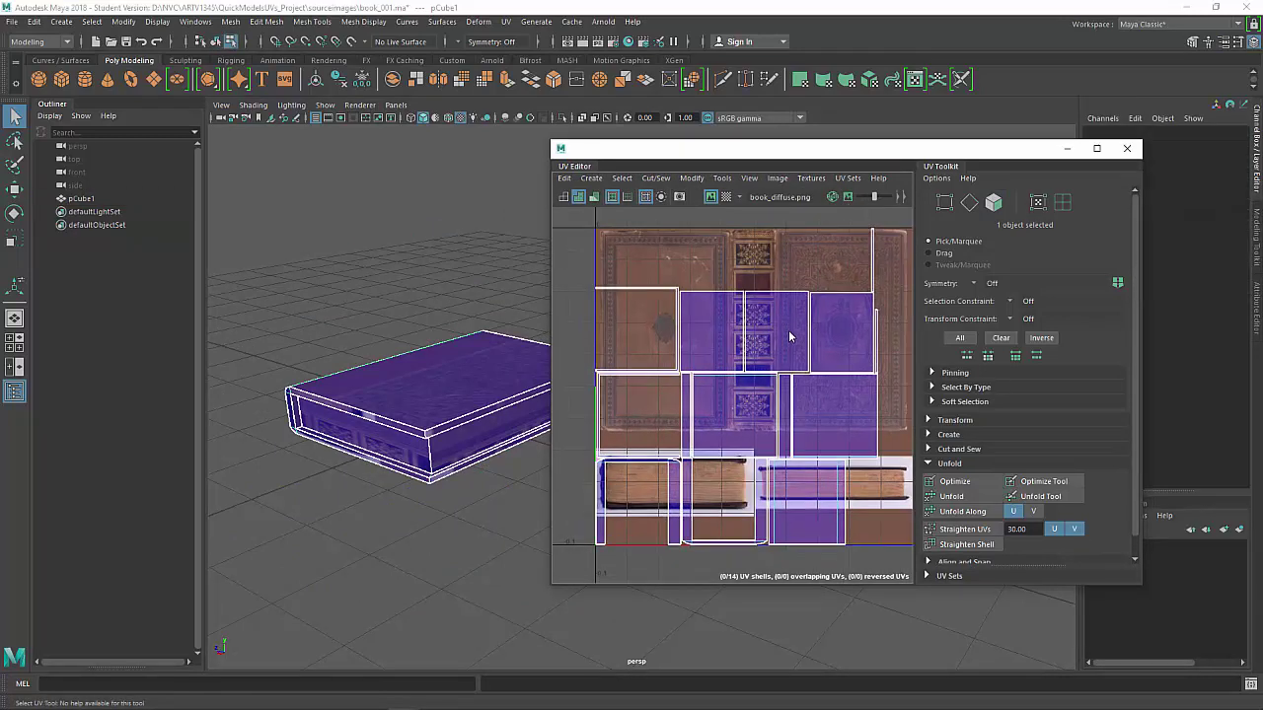
scroll(804, 335, up, 1)
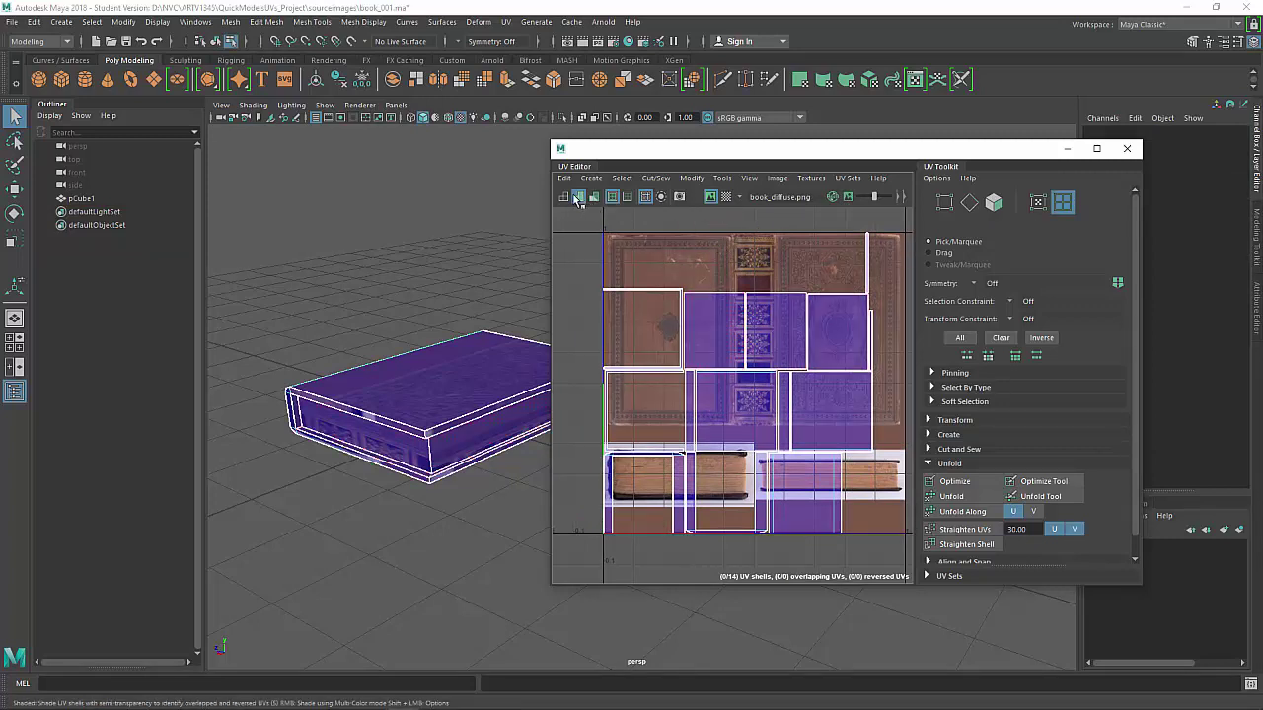
click(565, 198)
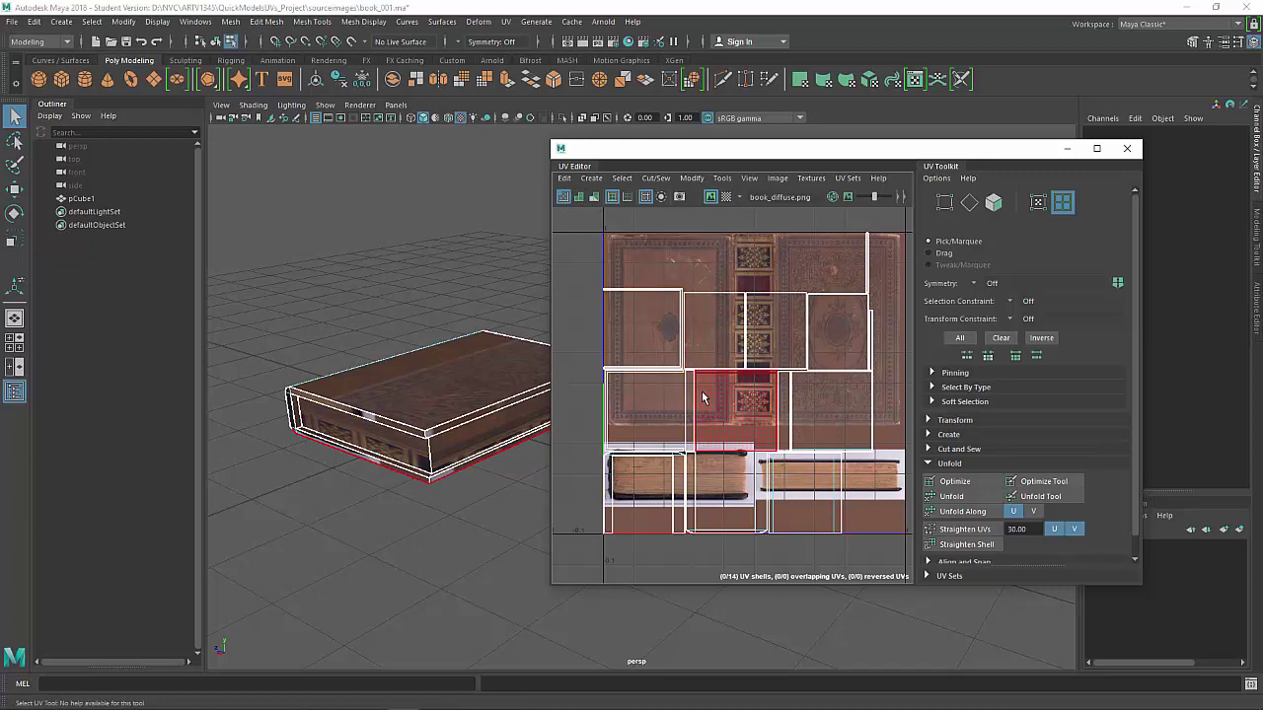
click(590, 210)
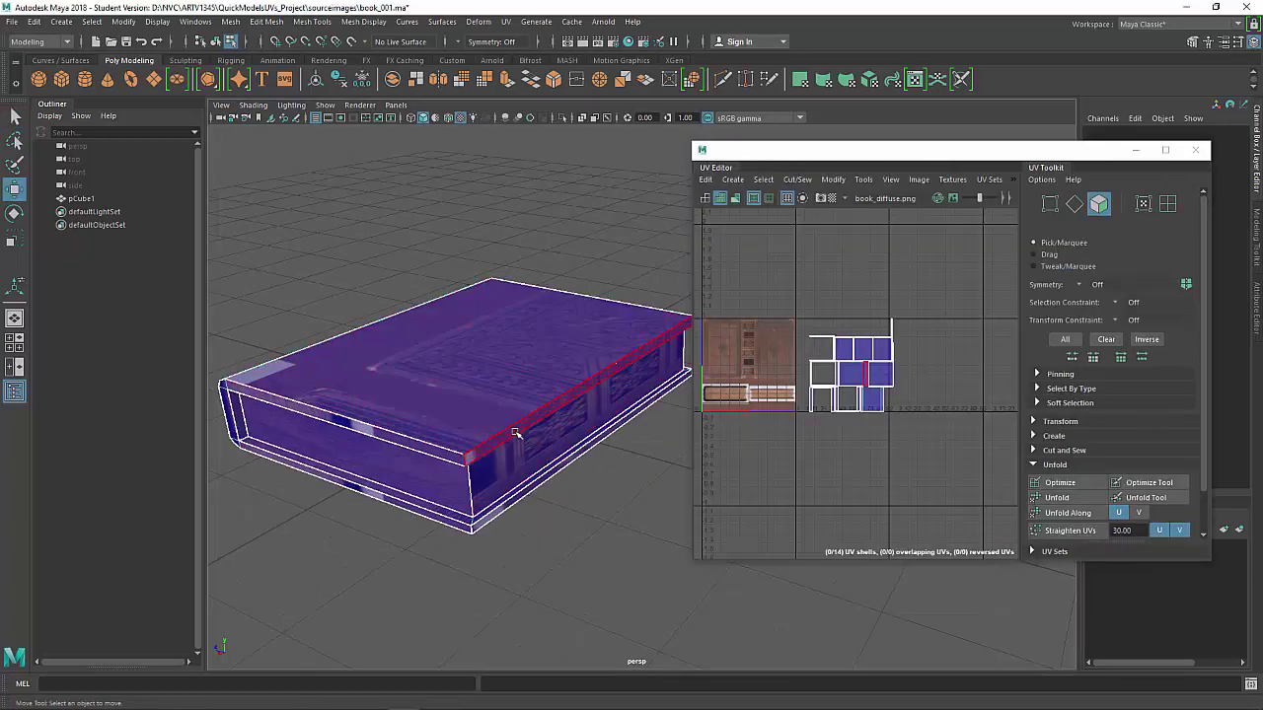
Select faces across the book's covers and spine to examine which UV shells they belong to
click(519, 428)
shift+click(502, 384)
alt+drag(454, 416, 559, 397)
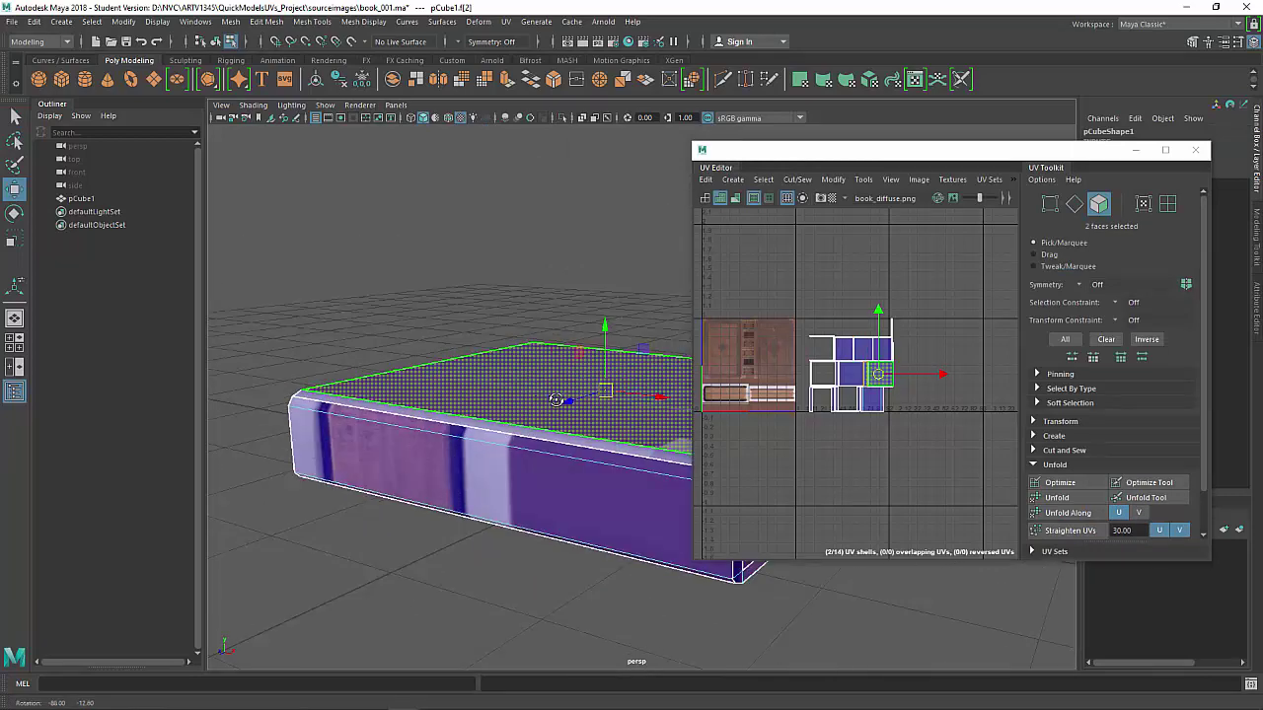
shift+click(528, 442)
shift+click(519, 482)
shift+click(510, 522)
alt+drag(510, 528, 464, 419)
shift+click(281, 311)
shift+click(358, 331)
alt+drag(363, 333, 528, 440)
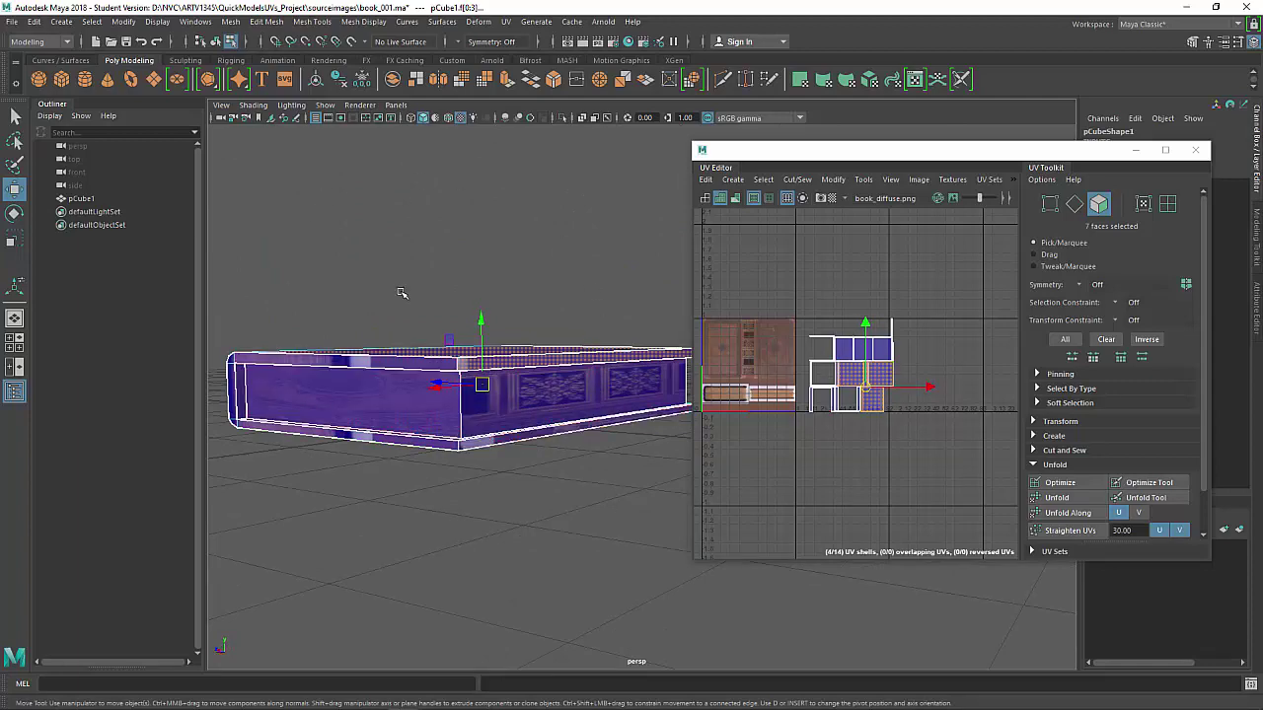
click(605, 253)
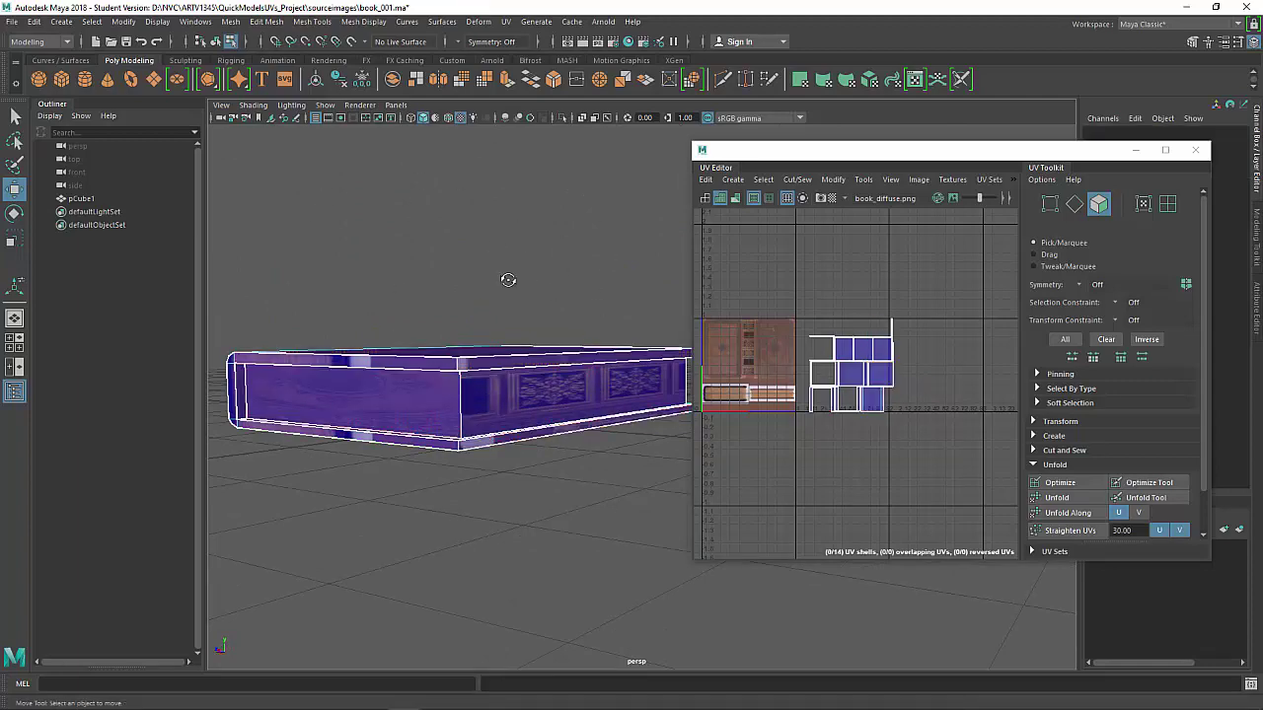
Move and sew the UV edge joining the upper cover to its thin outer strip opposite the spine
alt+drag(510, 279, 524, 287)
right_click(593, 319)
right_drag(592, 324, 592, 289)
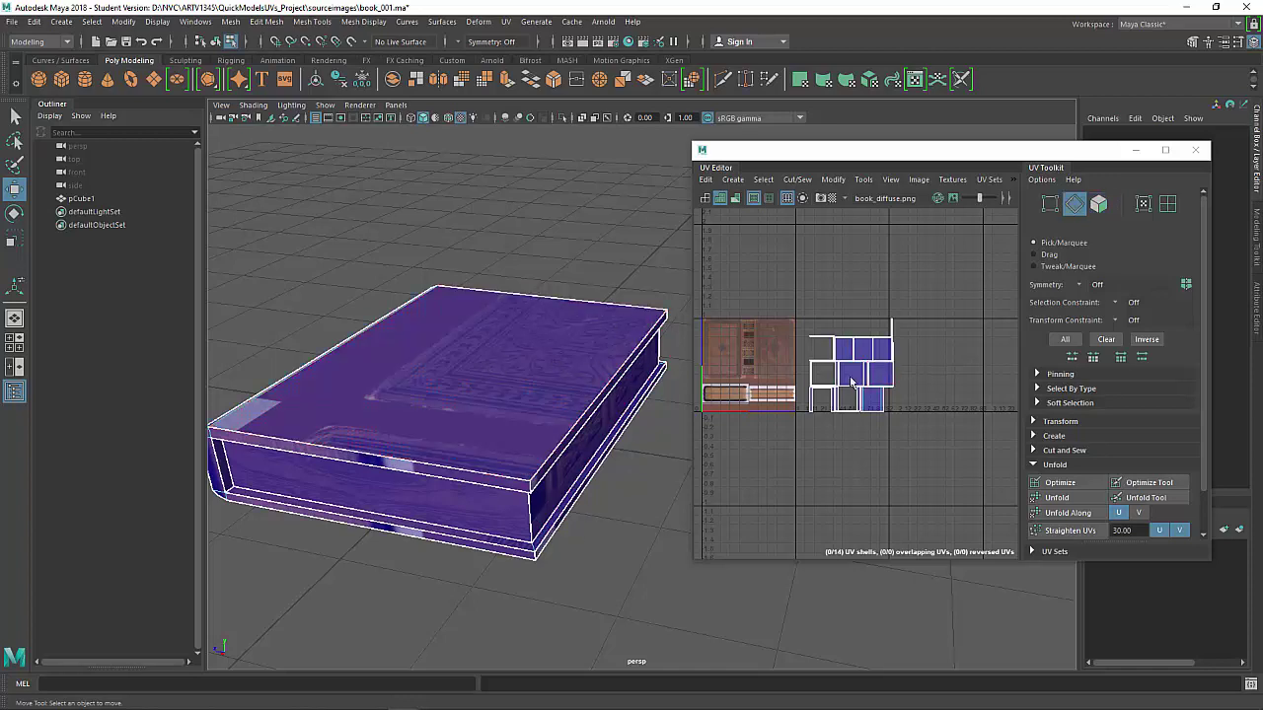
alt+drag(578, 399, 567, 390)
alt+right_drag(567, 390, 584, 389)
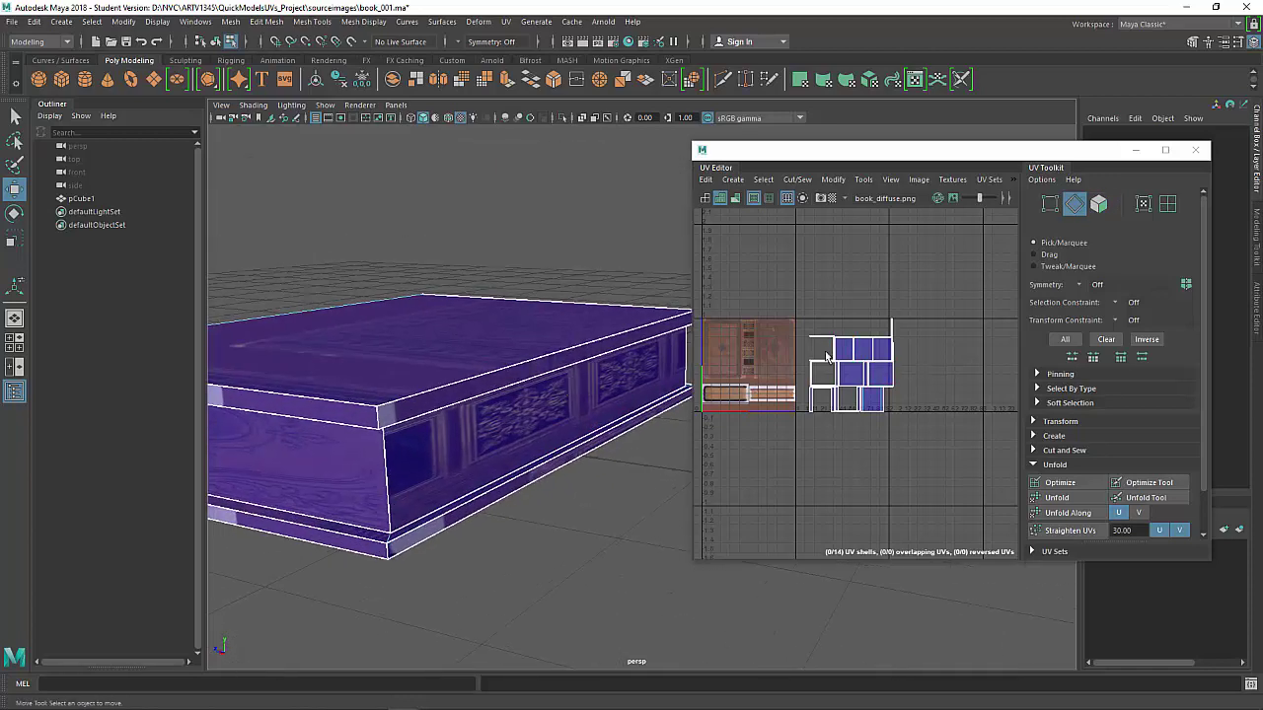
alt+middle_drag(827, 356, 902, 352)
alt+right_drag(902, 352, 928, 340)
alt+middle_drag(928, 330, 747, 360)
scroll(826, 360, up, 2)
alt+drag(473, 422, 511, 430)
click(455, 295)
key(w)
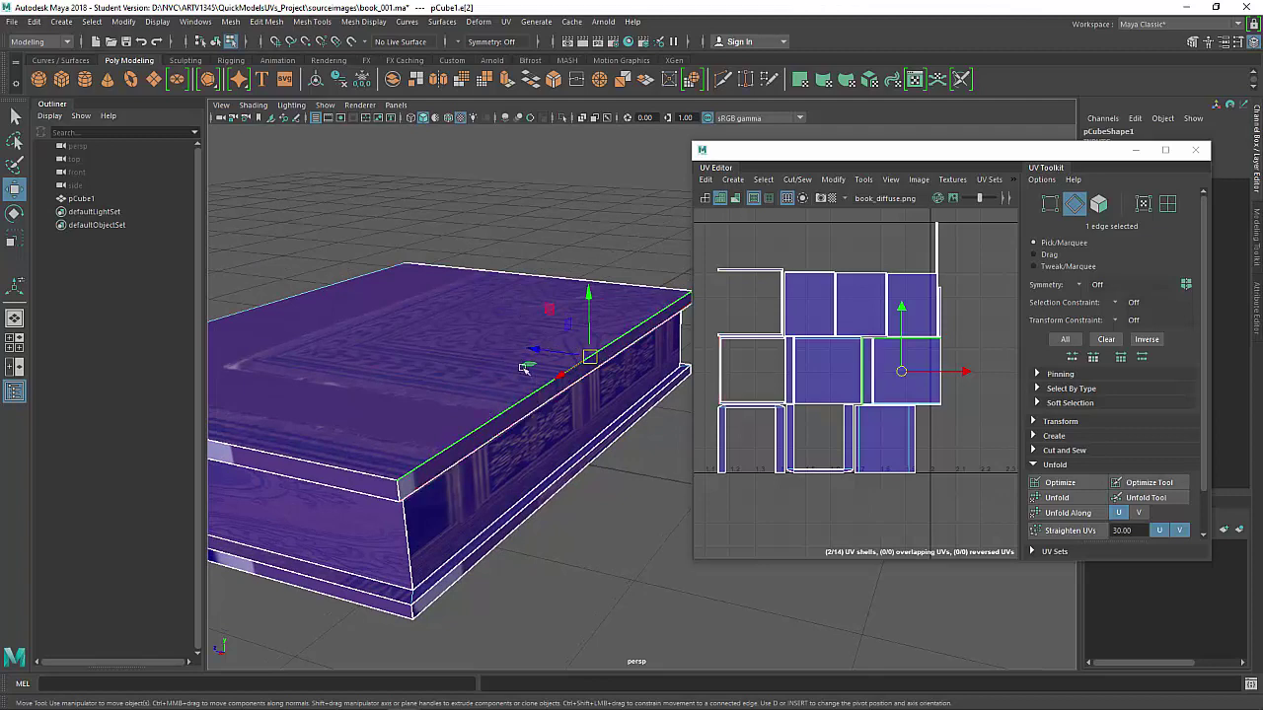
shift+right_click(921, 353)
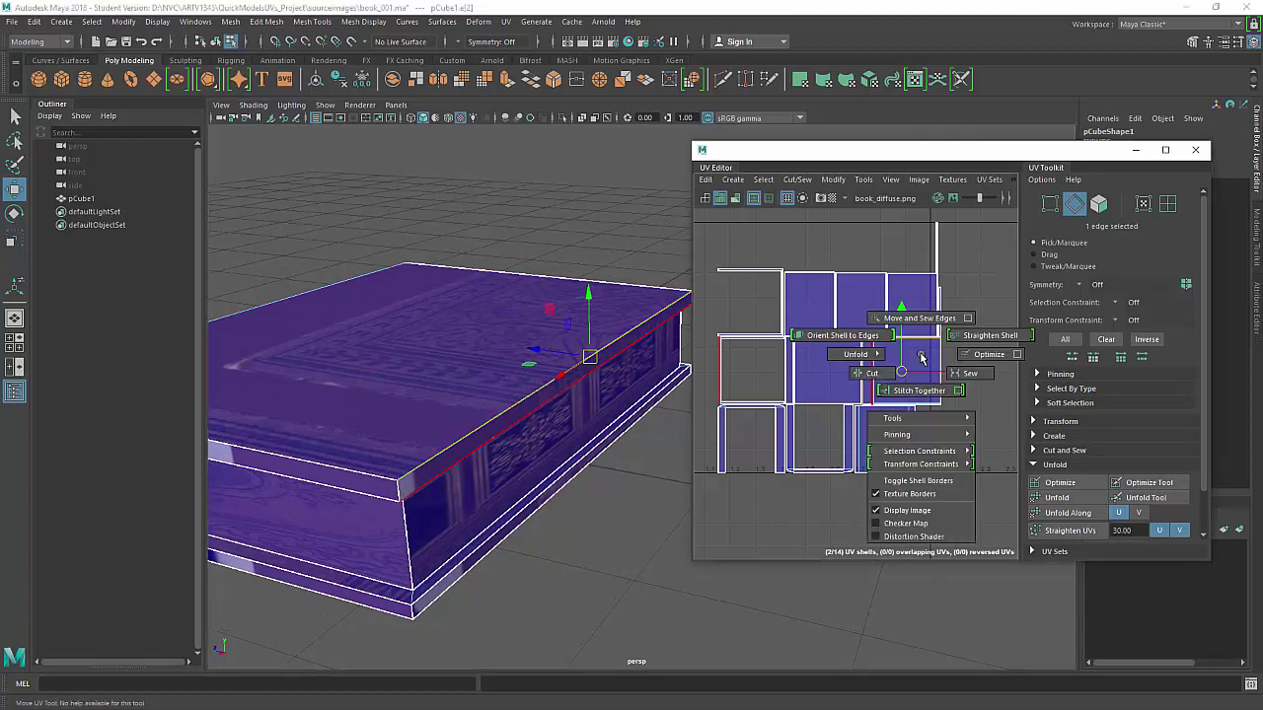
click(926, 339)
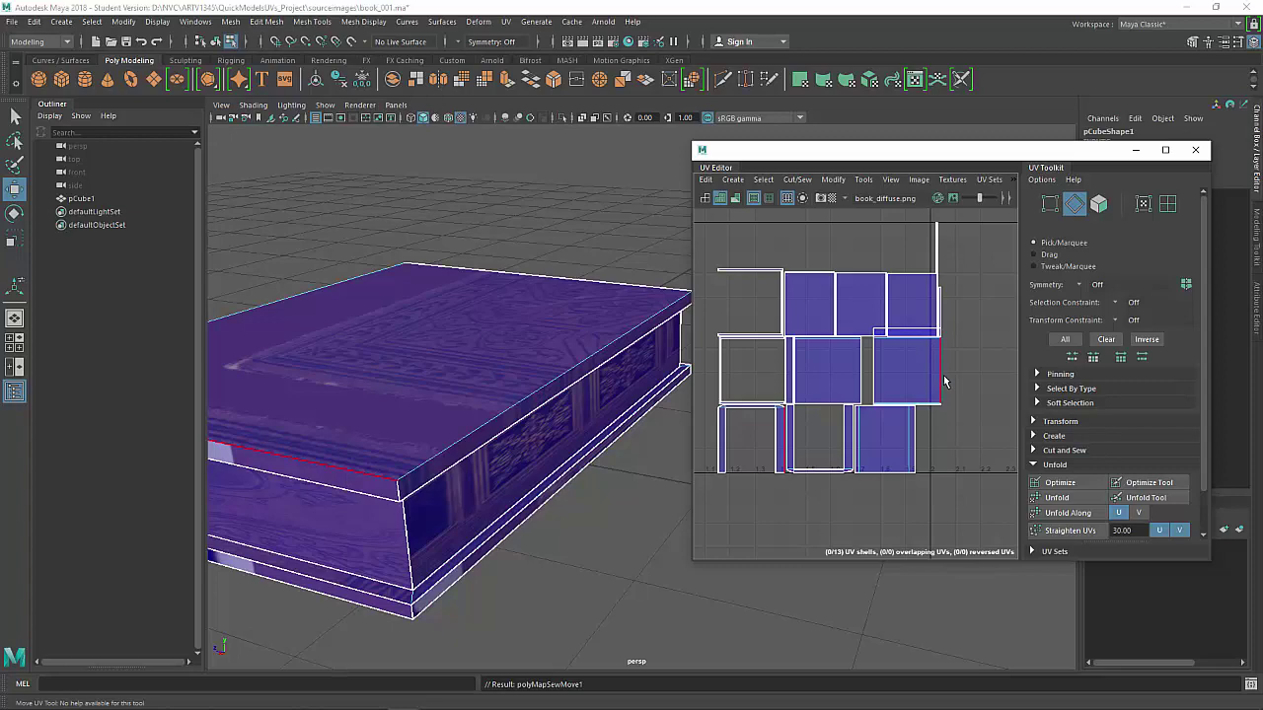
Move the sewn upper cover shell into empty UV space apart from the other shells
right_drag(943, 378, 915, 361)
click(910, 366)
alt+middle_drag(910, 366, 862, 357)
drag(919, 360, 1005, 361)
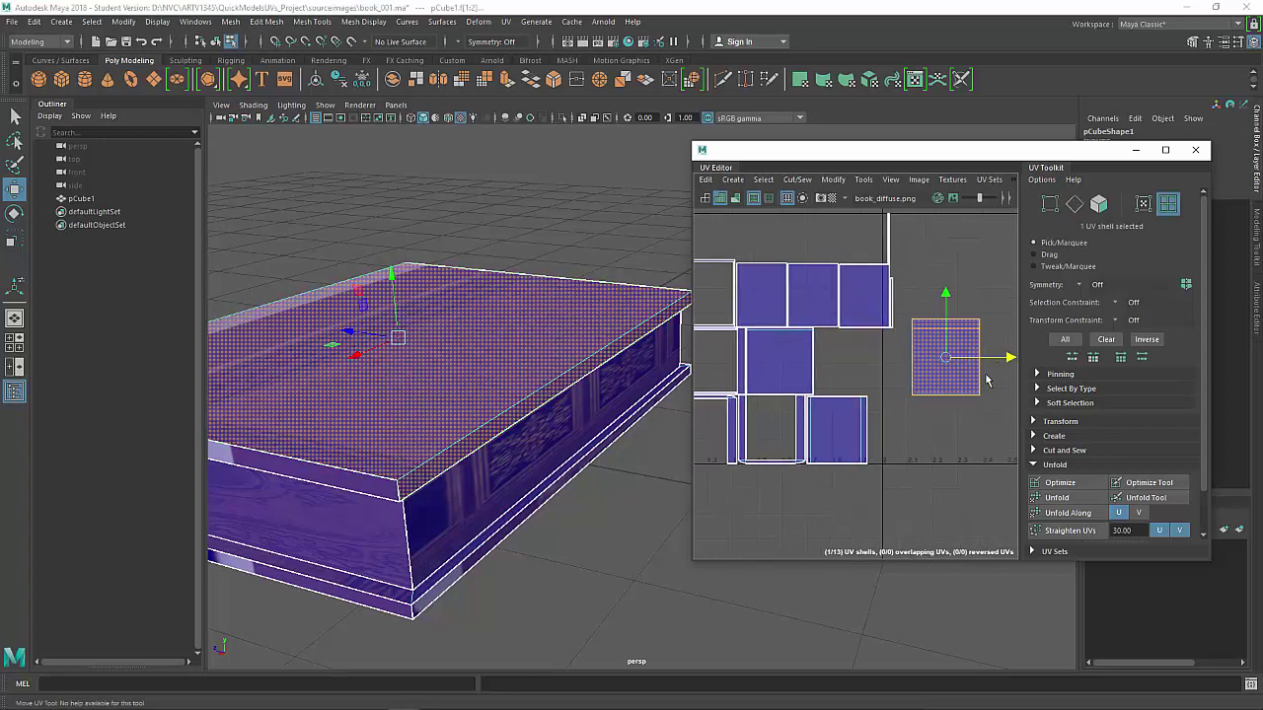
click(990, 378)
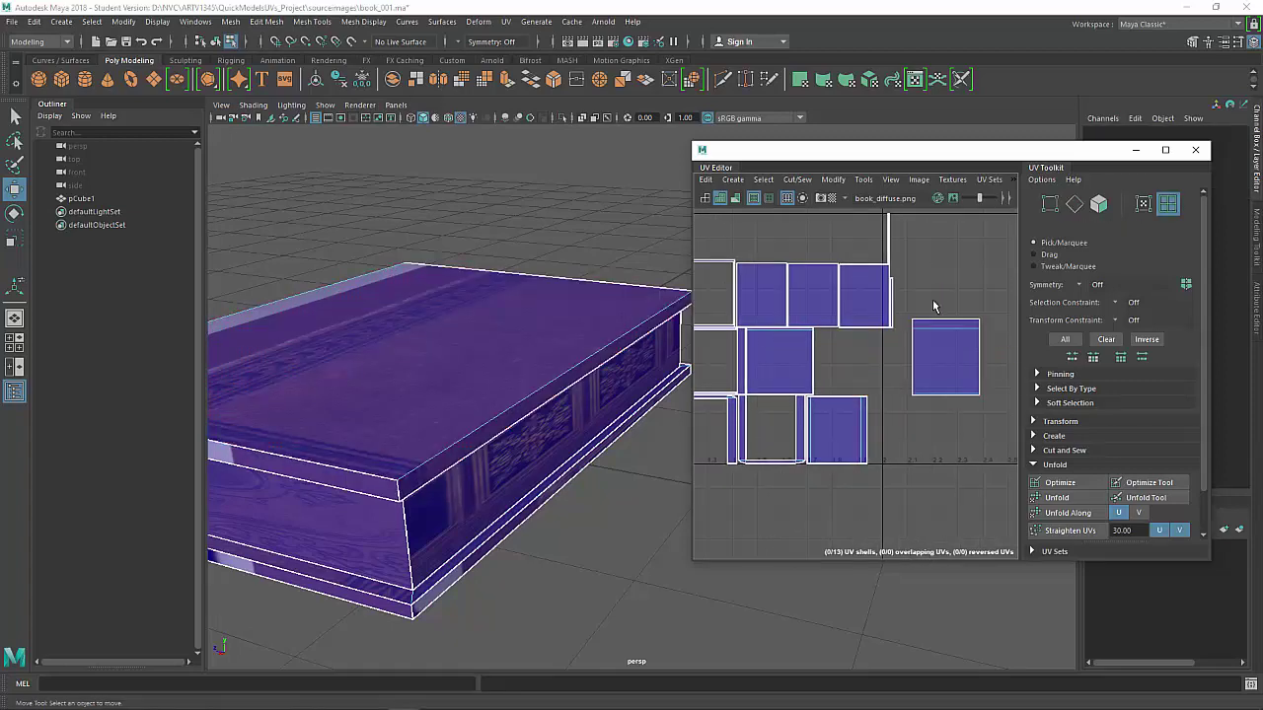
Move and sew the UV edge joining the upper cover to the rounded spine
right_drag(907, 397, 904, 325)
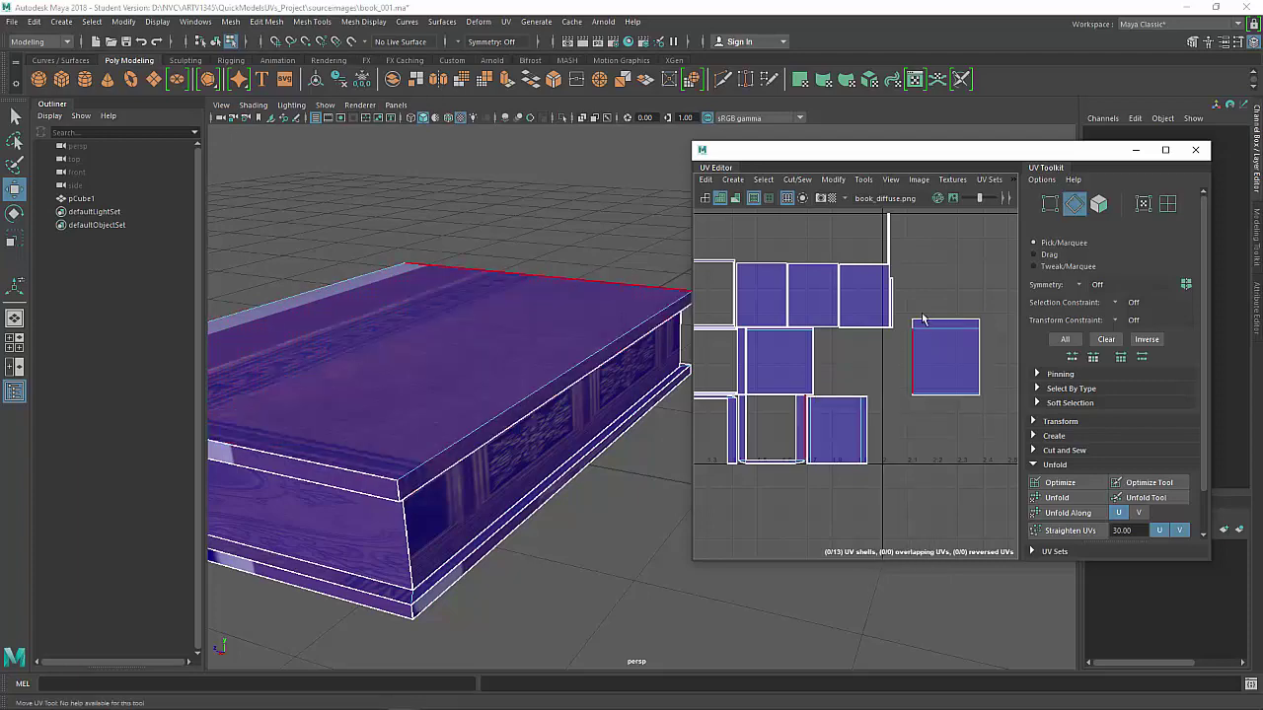
alt+drag(447, 409, 582, 419)
alt+right_drag(582, 420, 531, 462)
scroll(531, 462, down, 2)
click(488, 415)
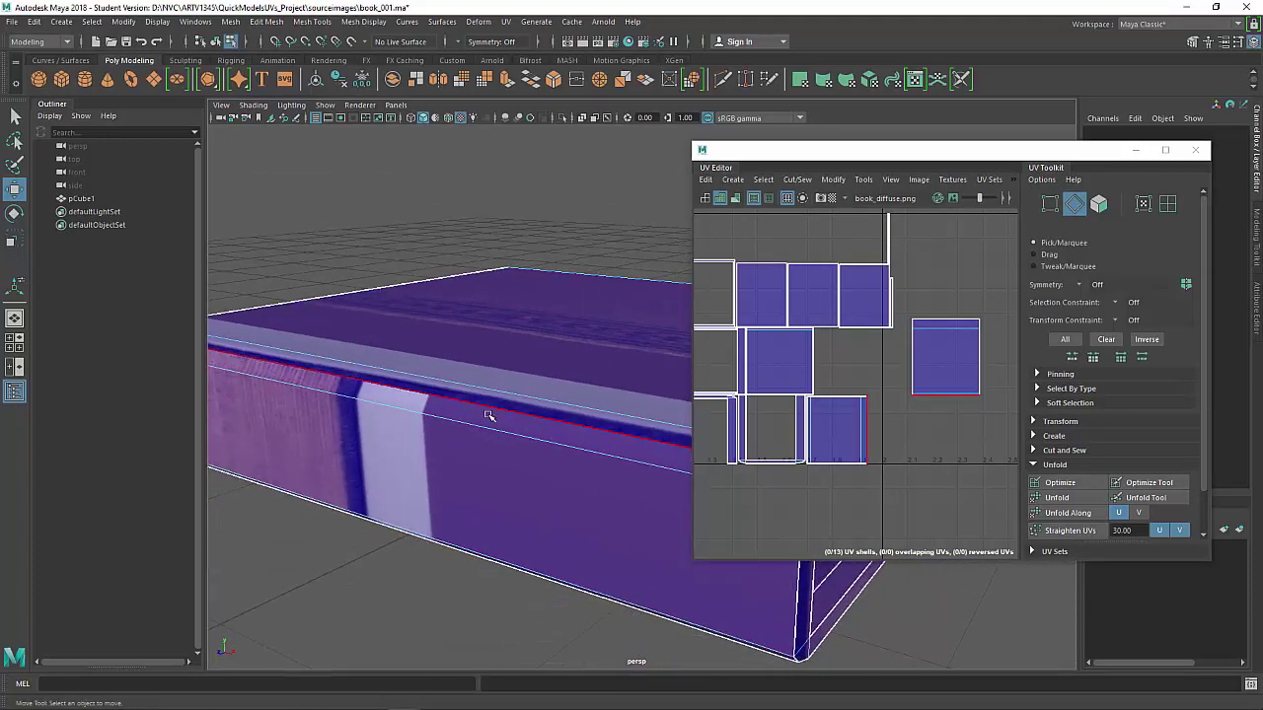
click(518, 417)
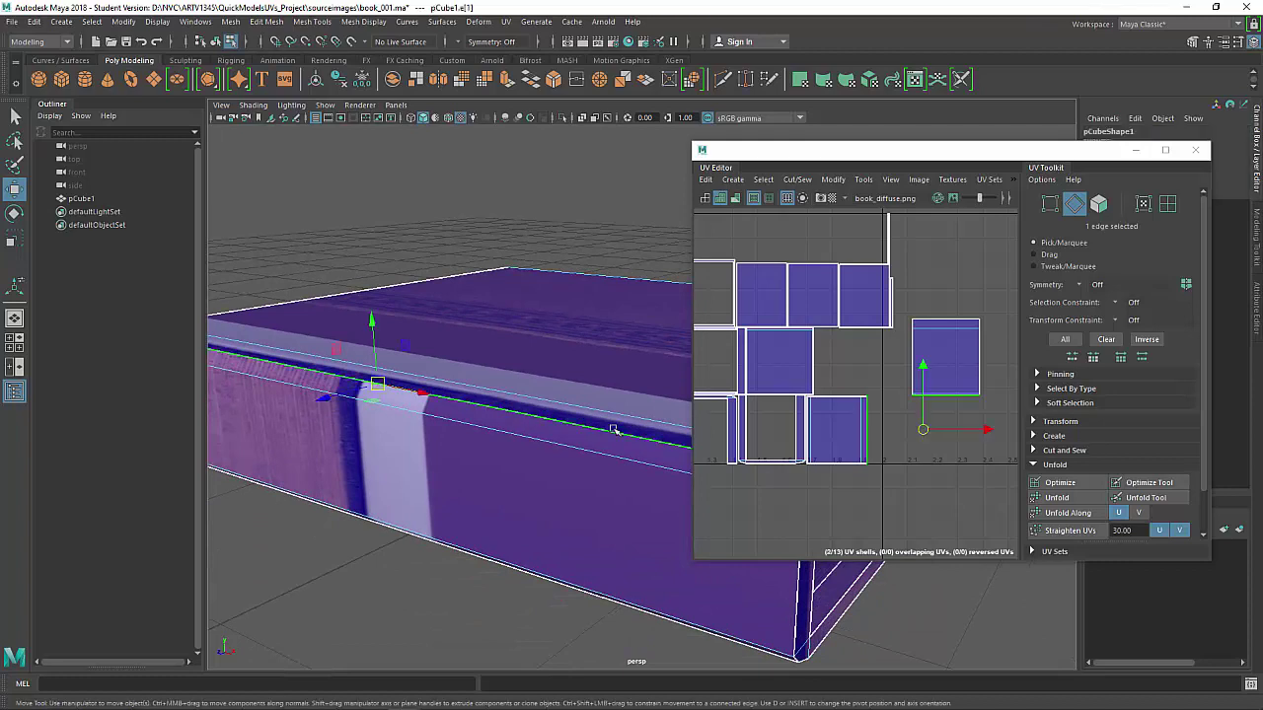
shift+right_drag(957, 449, 960, 403)
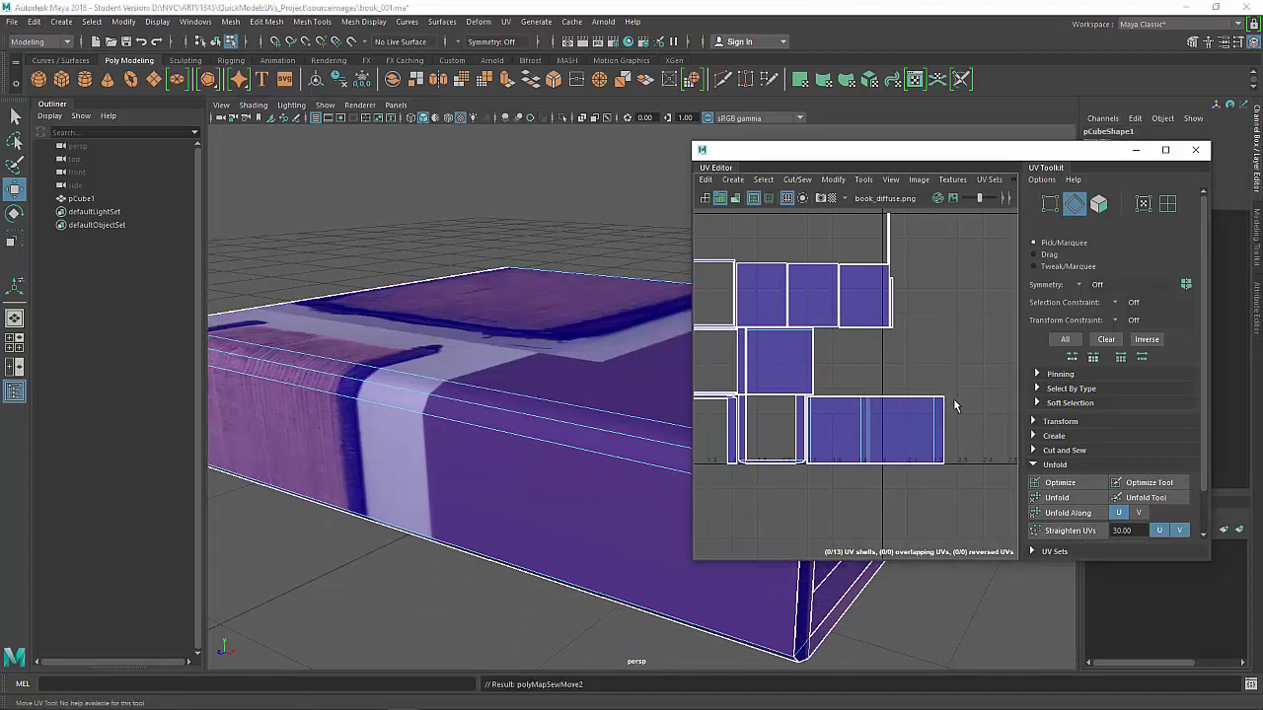
Move the combined cover and spine shell into open UV space away from the remaining shells
alt+middle_drag(868, 457, 929, 385)
click(919, 379)
right_drag(939, 380, 972, 398)
alt+middle_drag(973, 398, 879, 378)
drag(863, 333, 930, 381)
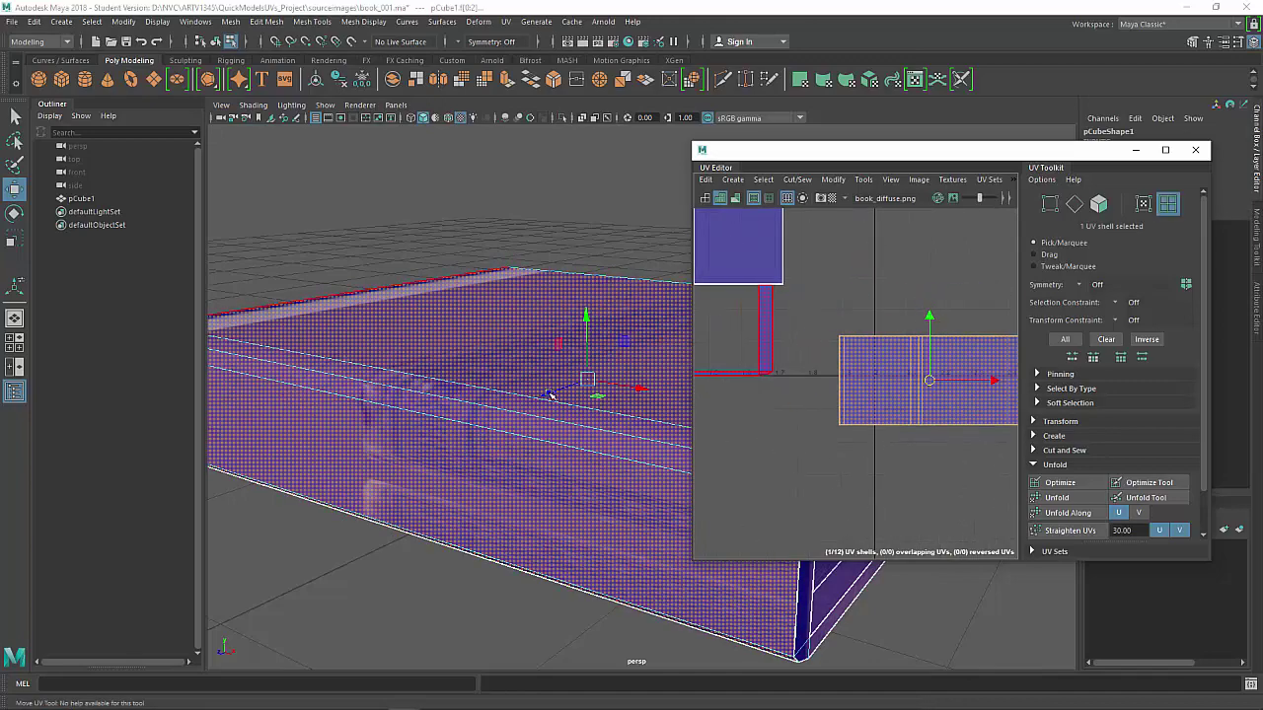
Move and sew the UV edge joining the spine to the underside cover
alt+right_drag(550, 394, 480, 380)
alt+drag(480, 380, 521, 400)
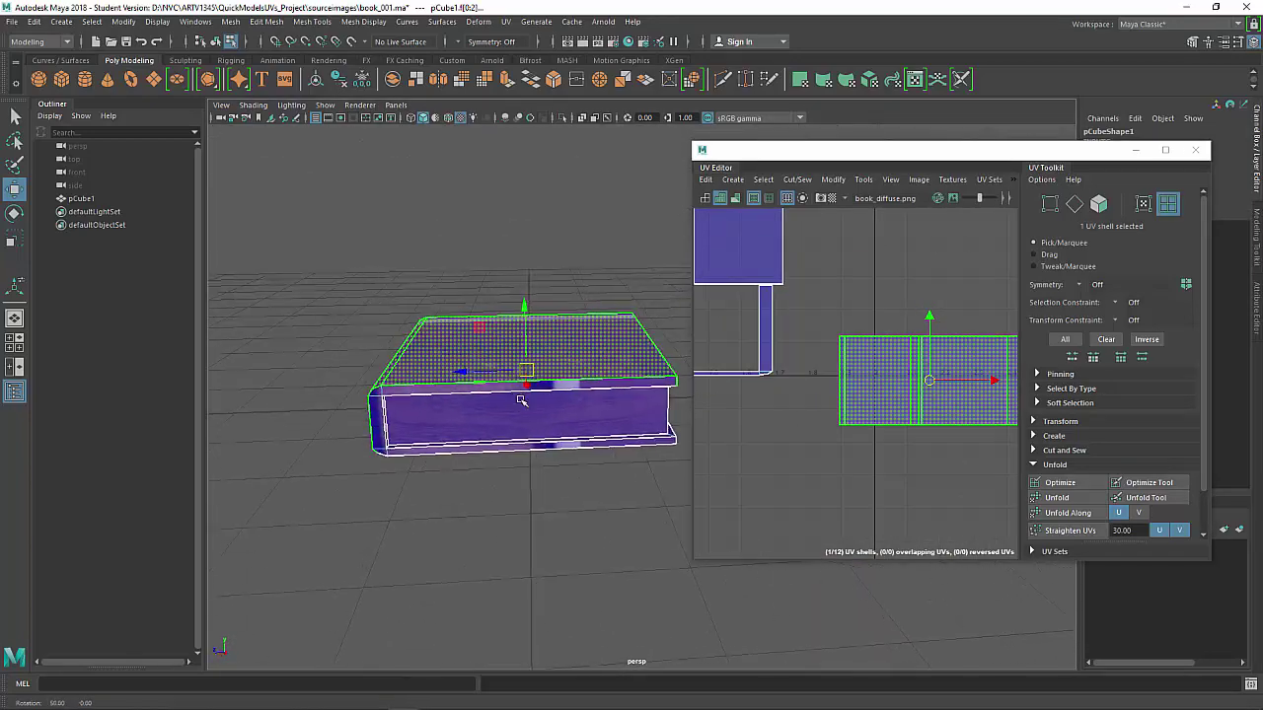
alt+drag(542, 338, 502, 270)
right_drag(502, 270, 500, 233)
scroll(439, 259, up, 2)
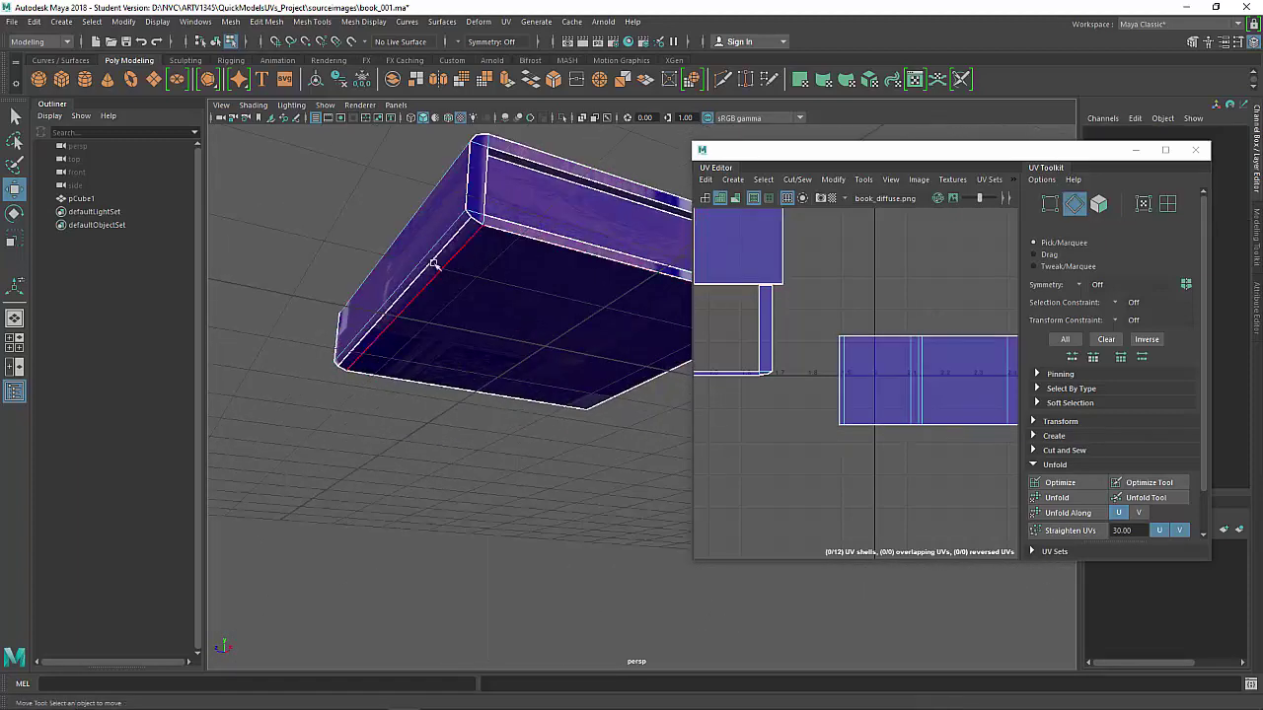
click(437, 260)
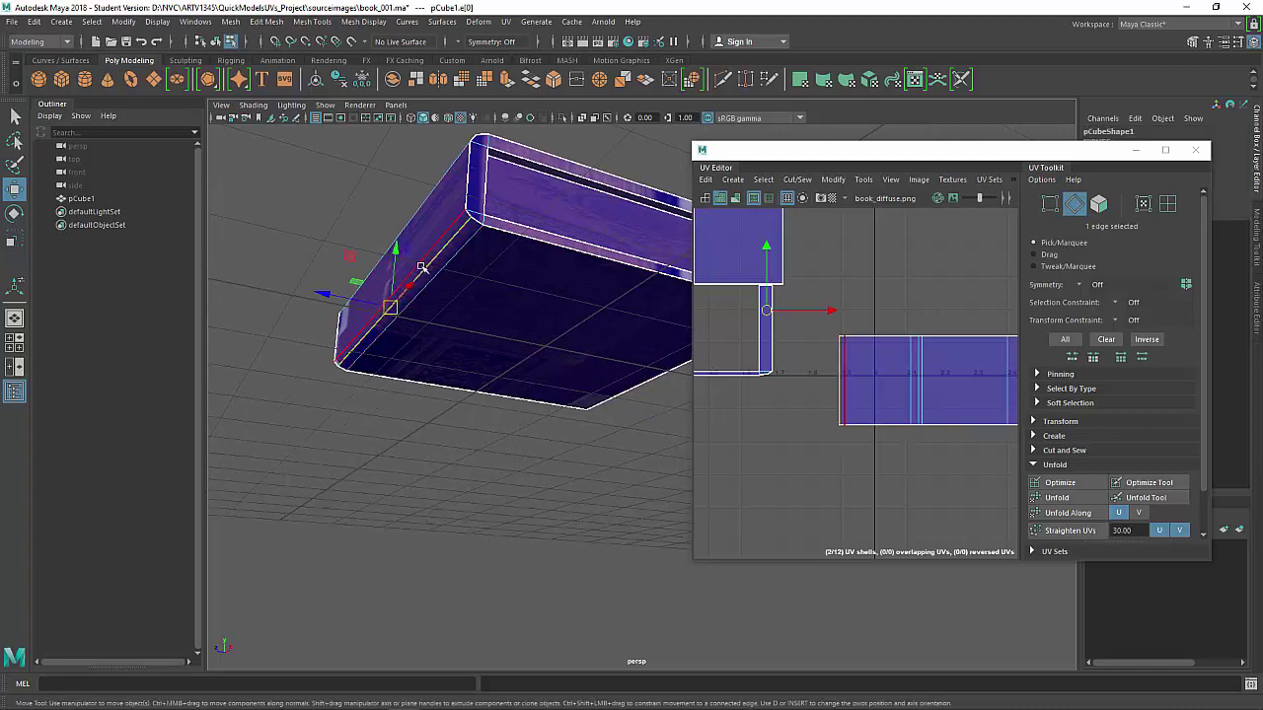
shift+right_drag(864, 353, 868, 320)
alt+drag(468, 312, 405, 304)
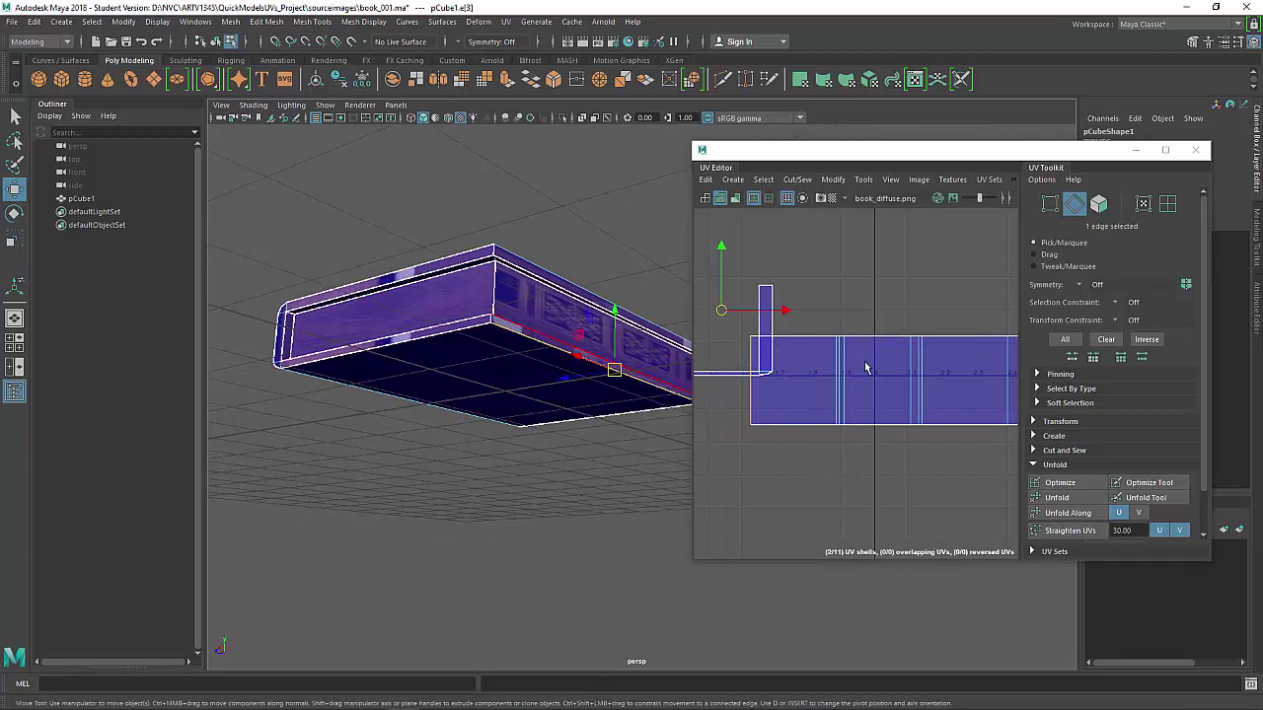
Move and sew the selected underside cover edge, and move the joined cover shell into empty UV space below the other shells
click(799, 424)
shift+right_drag(779, 399, 806, 369)
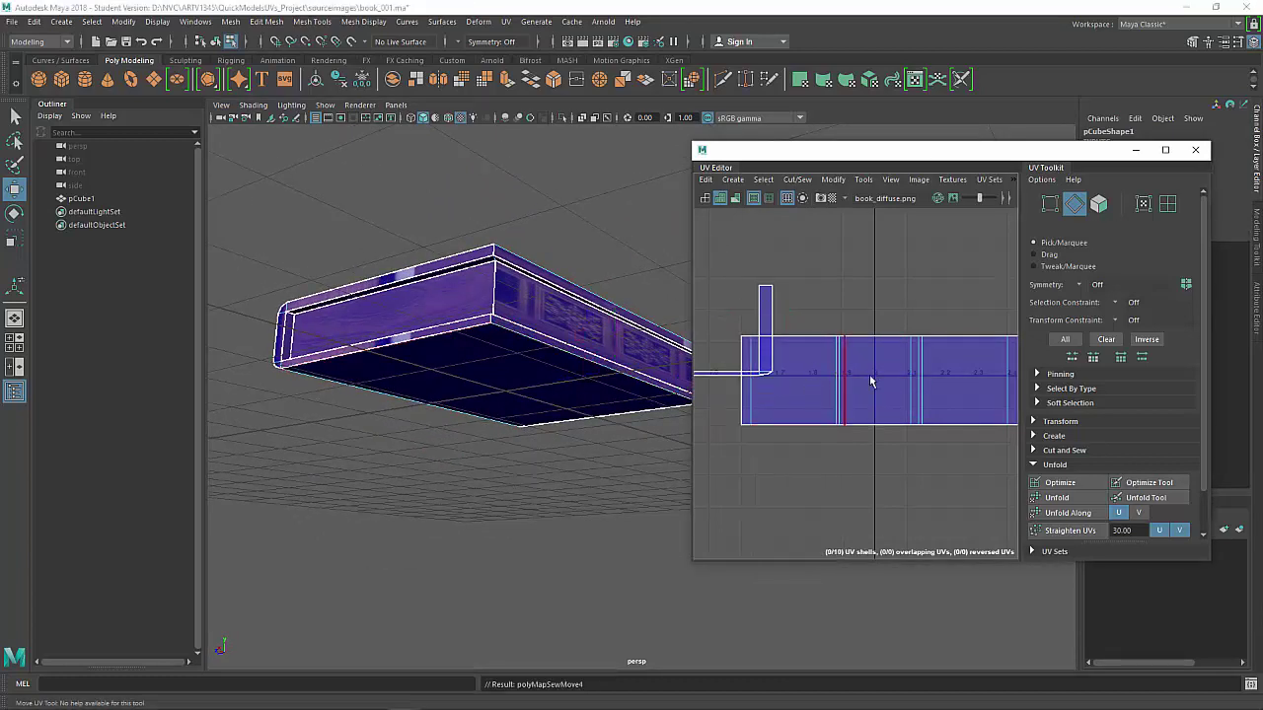
scroll(886, 385, down, 5)
right_drag(907, 389, 896, 382)
click(896, 384)
mouse_move(884, 385)
mouse_down()
mouse_move(941, 411)
mouse_move(872, 421)
mouse_move(881, 408)
mouse_up()
alt+drag(480, 288, 541, 395)
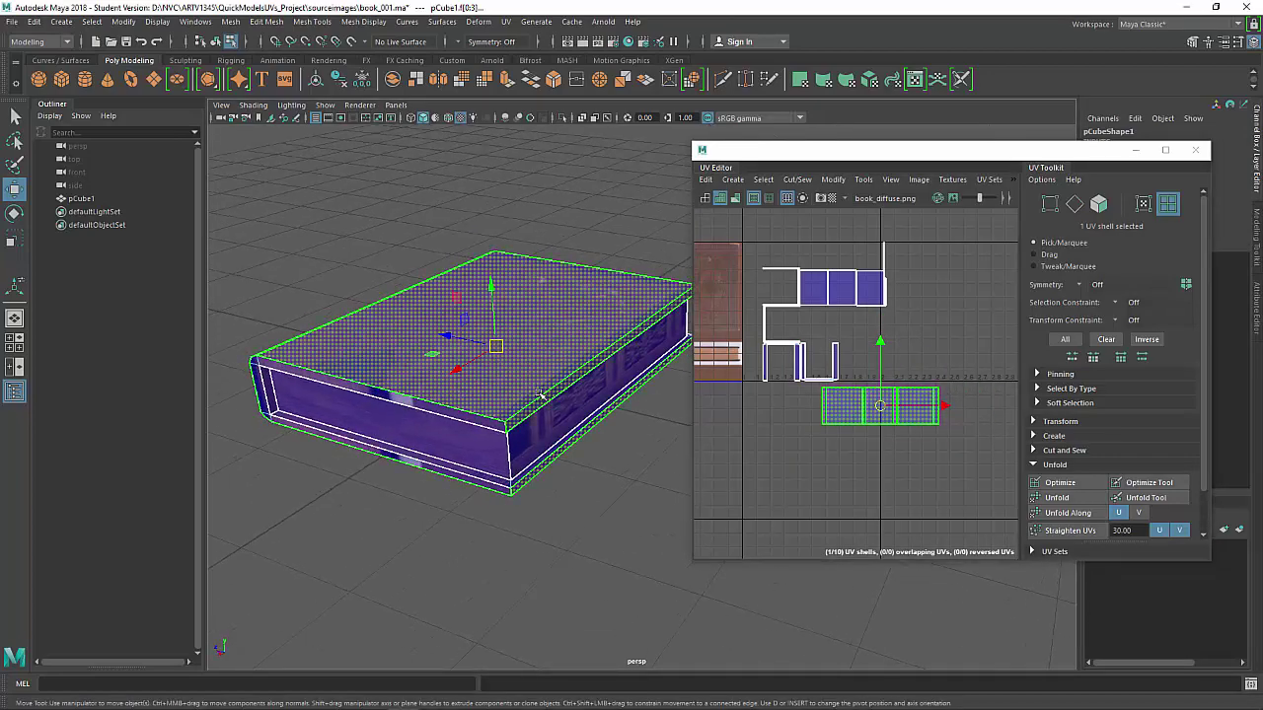
alt+drag(414, 264, 394, 326)
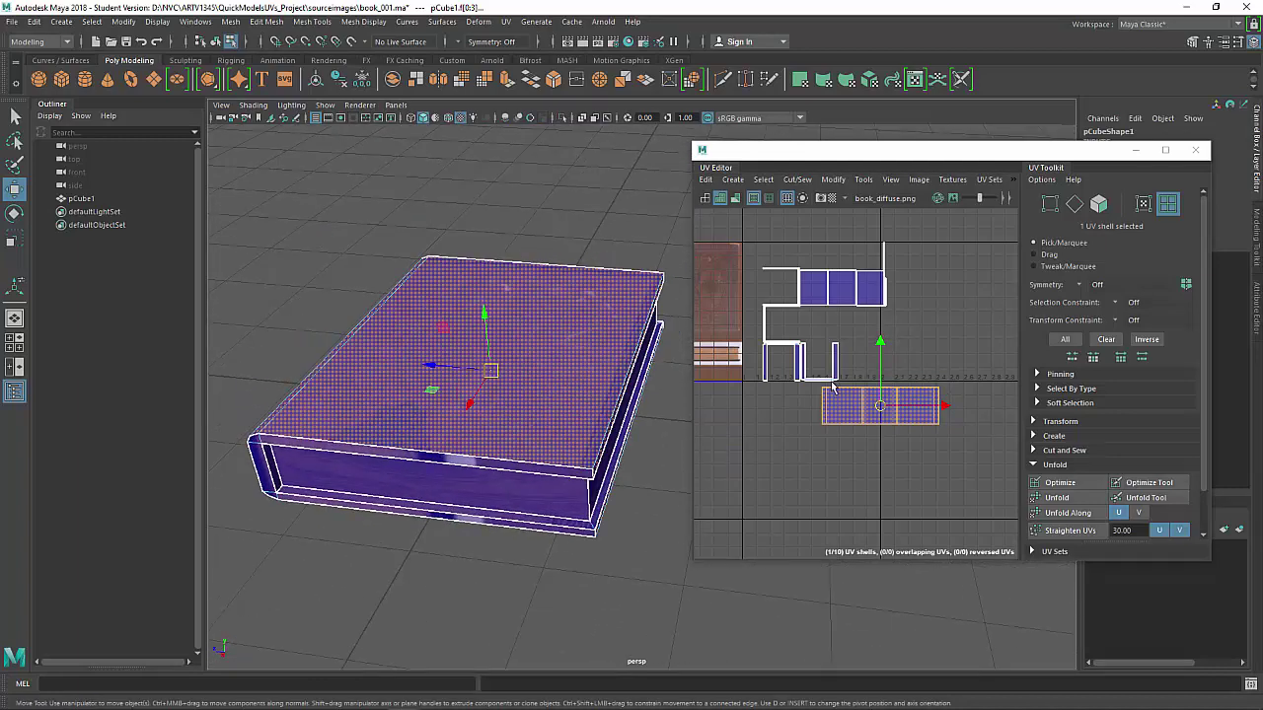
Turn on the checker map and examine the squares on the book's upper cover for stretching
click(1000, 350)
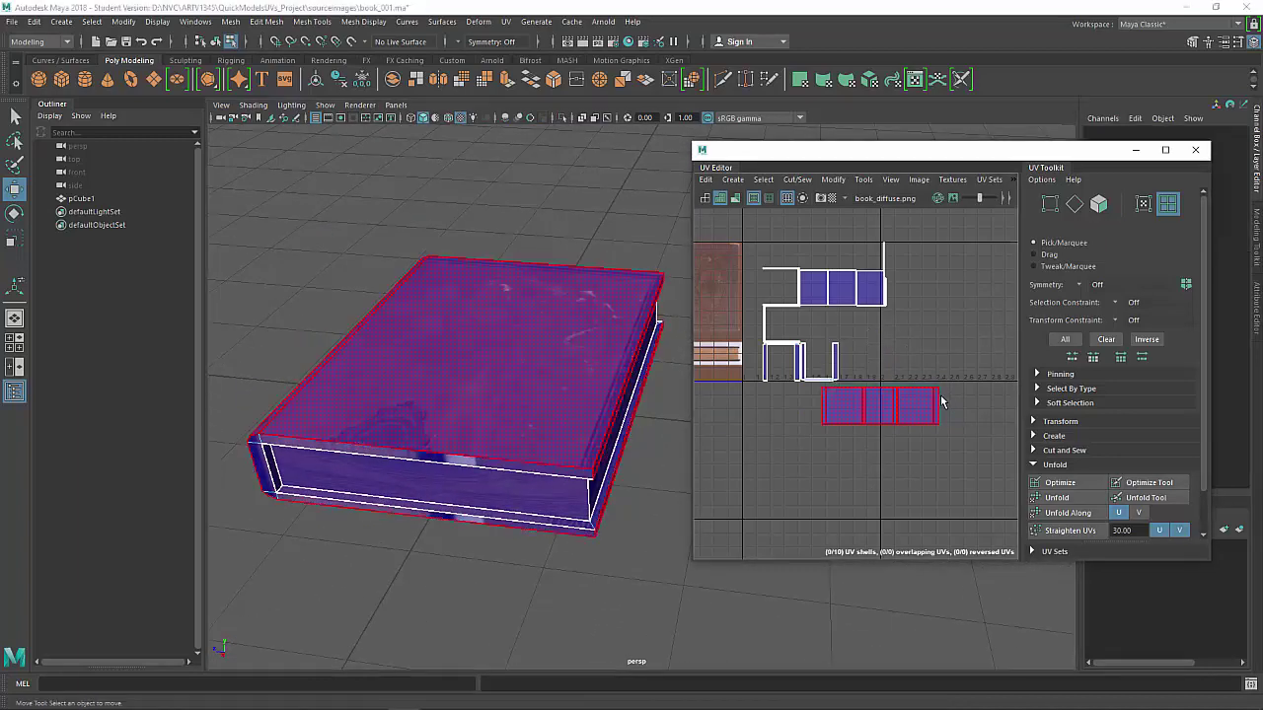
click(832, 198)
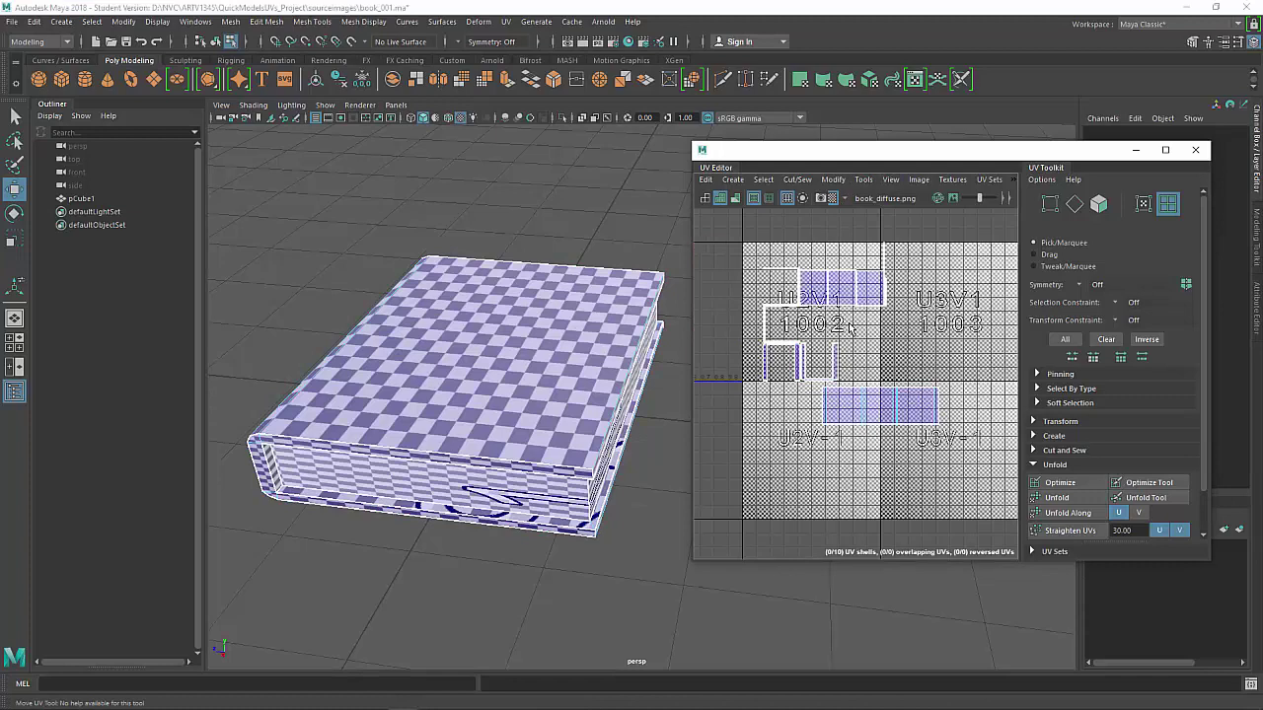
alt+drag(509, 327, 528, 382)
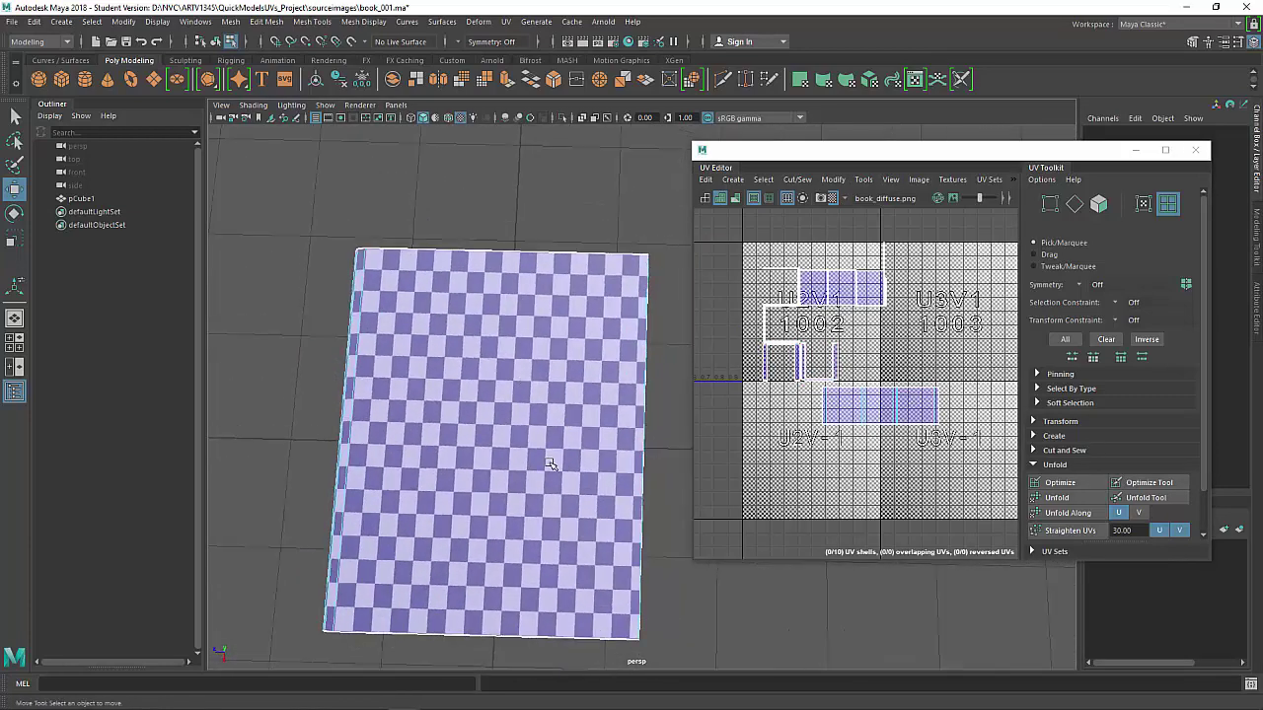
alt+drag(549, 464, 556, 419)
scroll(915, 420, up, 3)
Try scaling the cover UV shell along V to correct the checker proportions
click(850, 407)
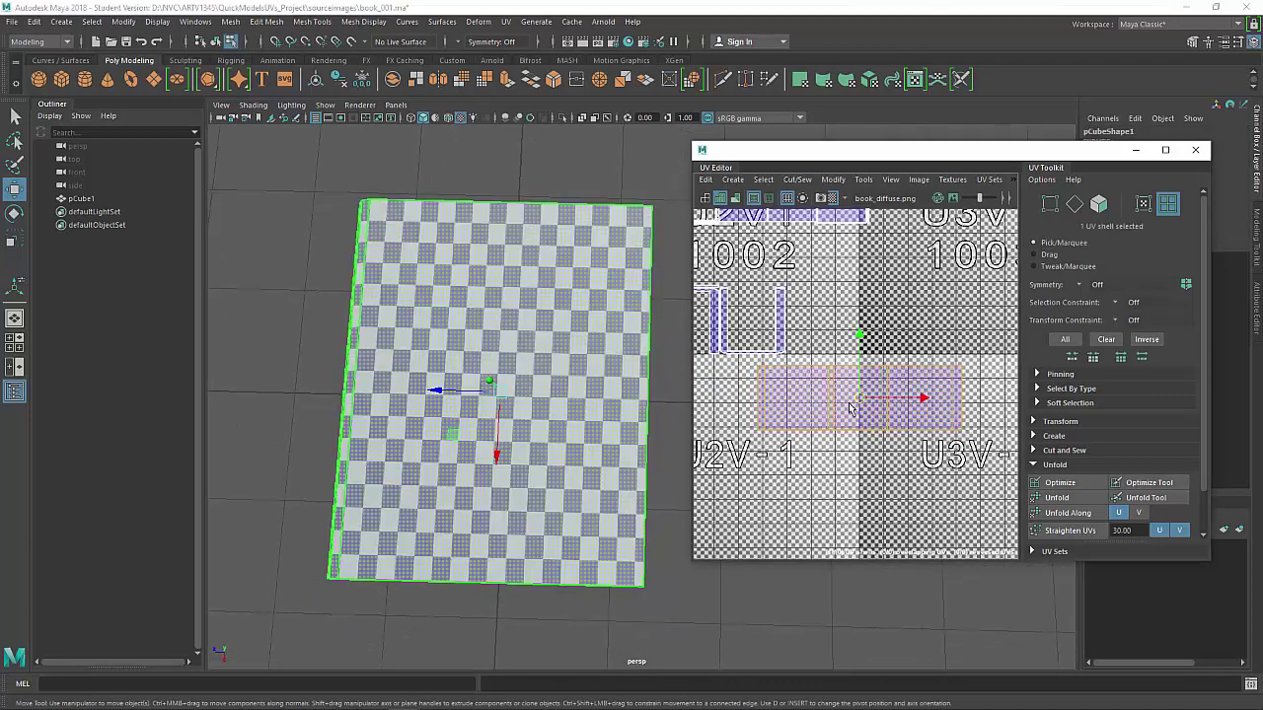
key(r)
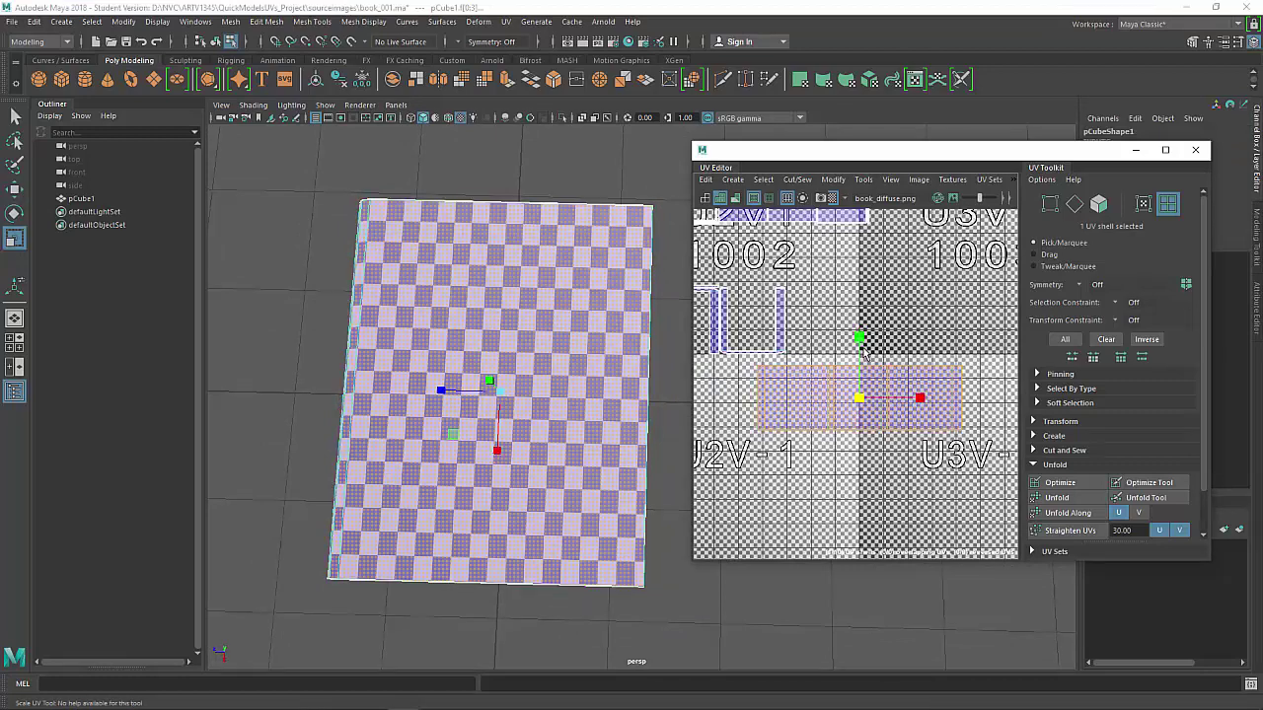
drag(860, 342, 860, 260)
click(904, 289)
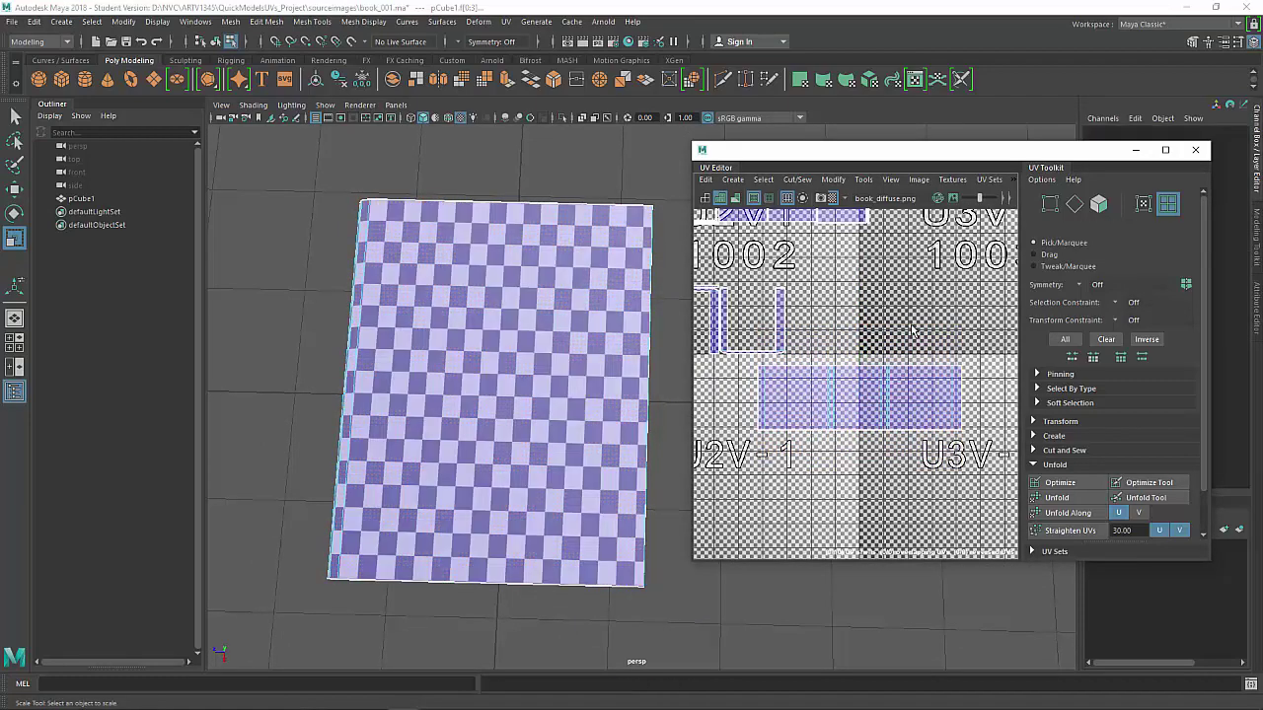
Inspect the checker pattern around the book and its UV shells, and turn the checker map off
alt+drag(501, 333, 502, 372)
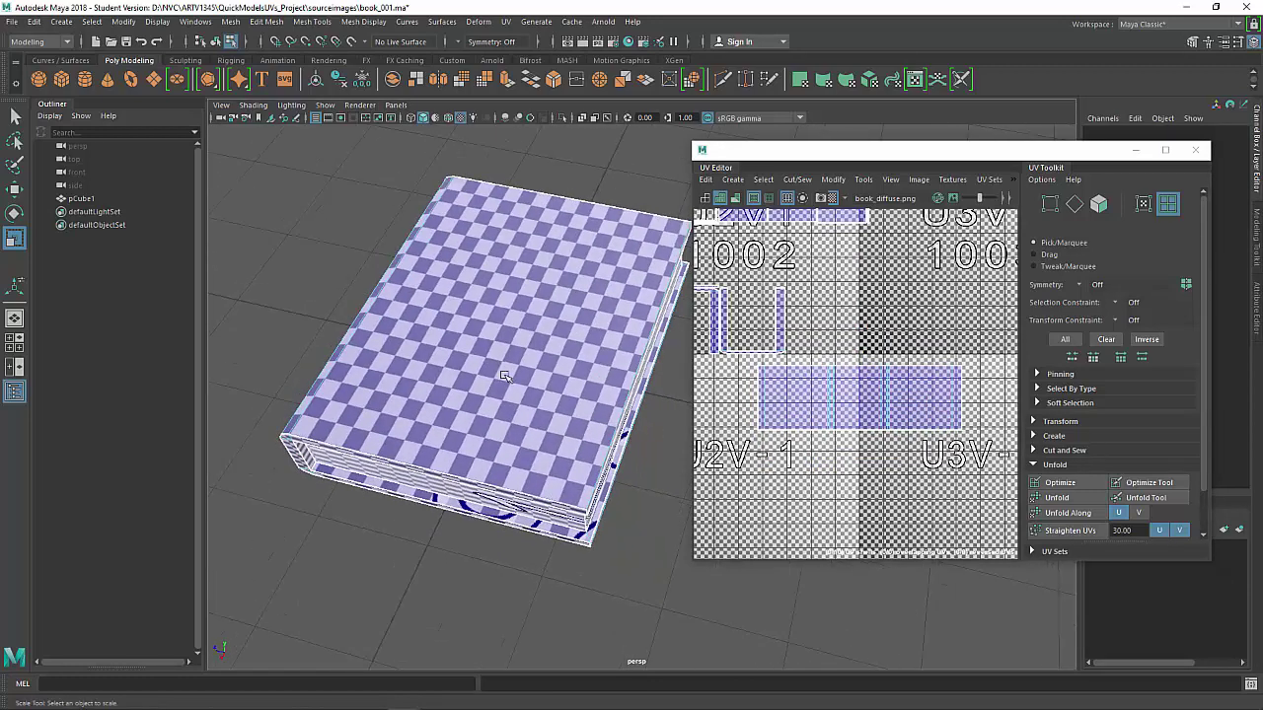
click(541, 368)
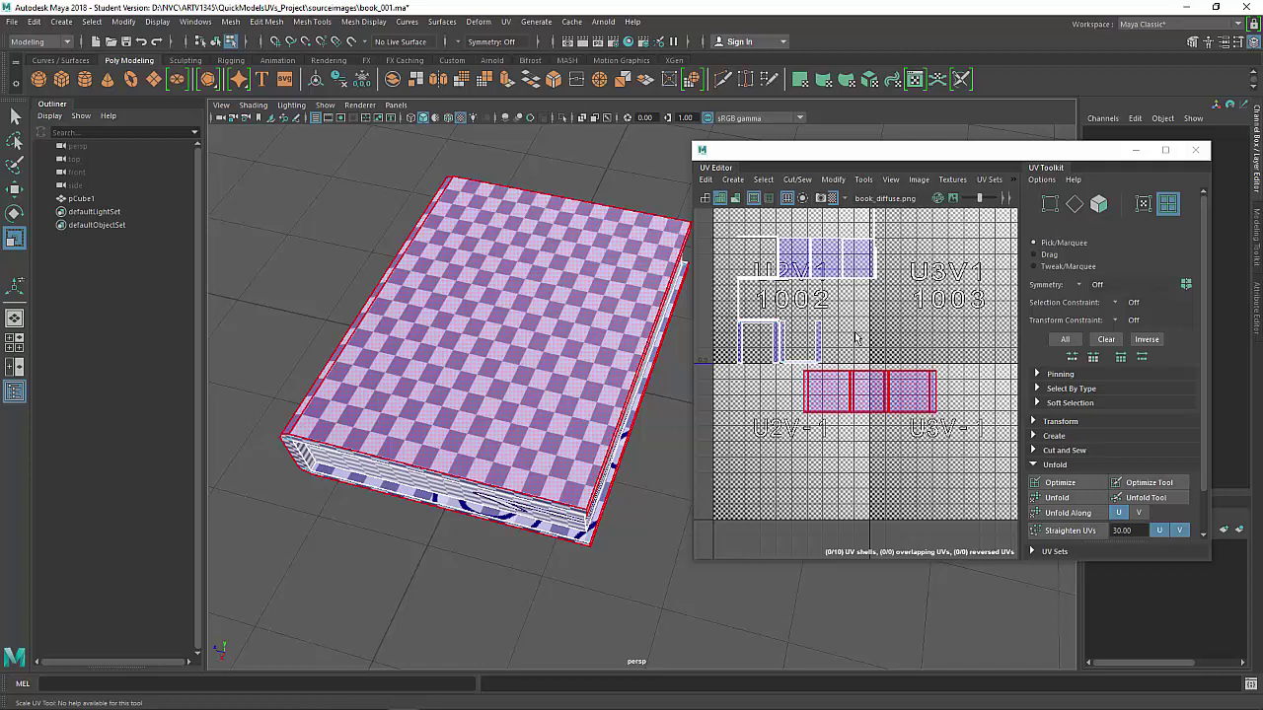
alt+middle_drag(856, 337, 874, 375)
click(727, 248)
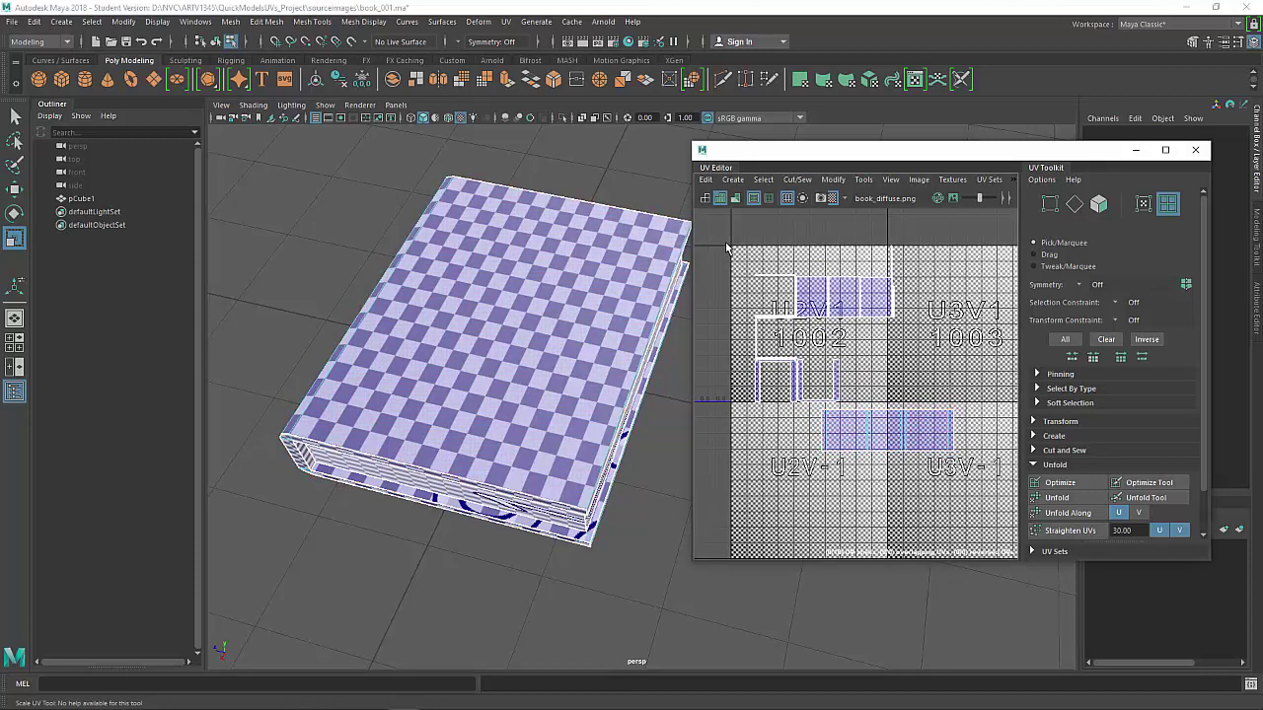
drag(892, 407, 894, 407)
click(908, 427)
click(833, 198)
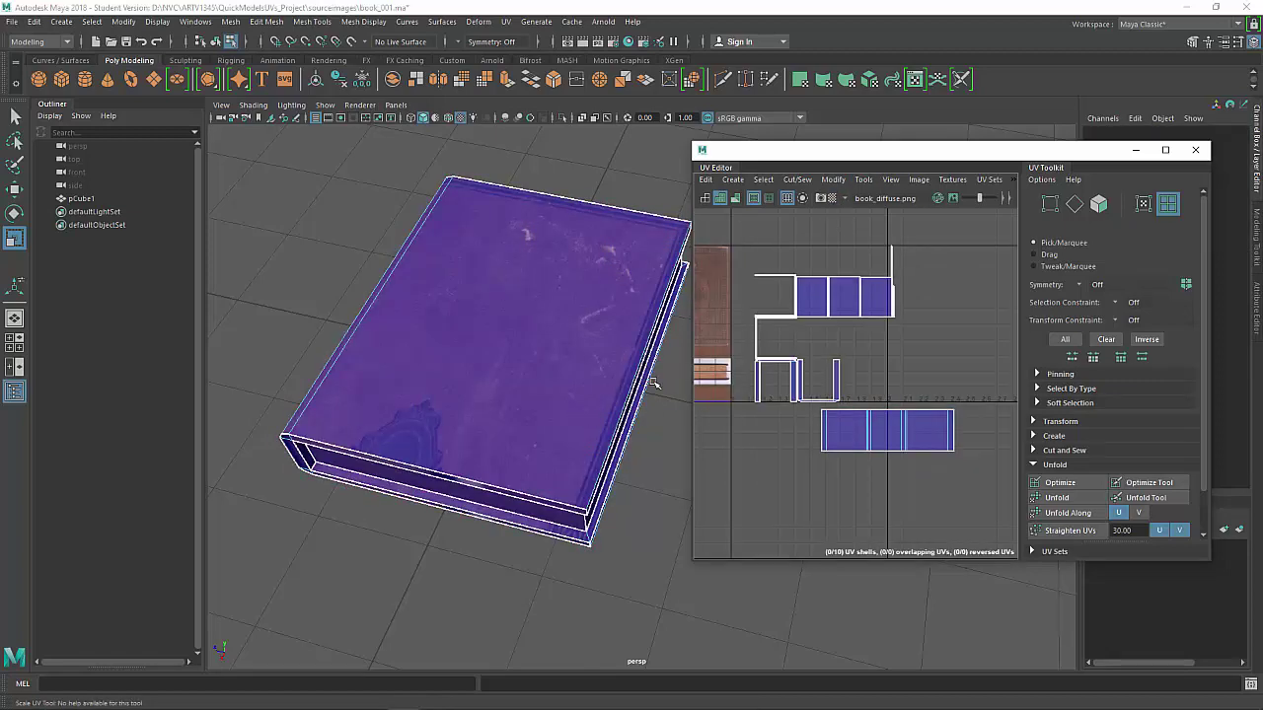
Select the cover UV shell and shift it slightly in the negative U direction
alt+middle_drag(898, 427, 896, 418)
click(891, 412)
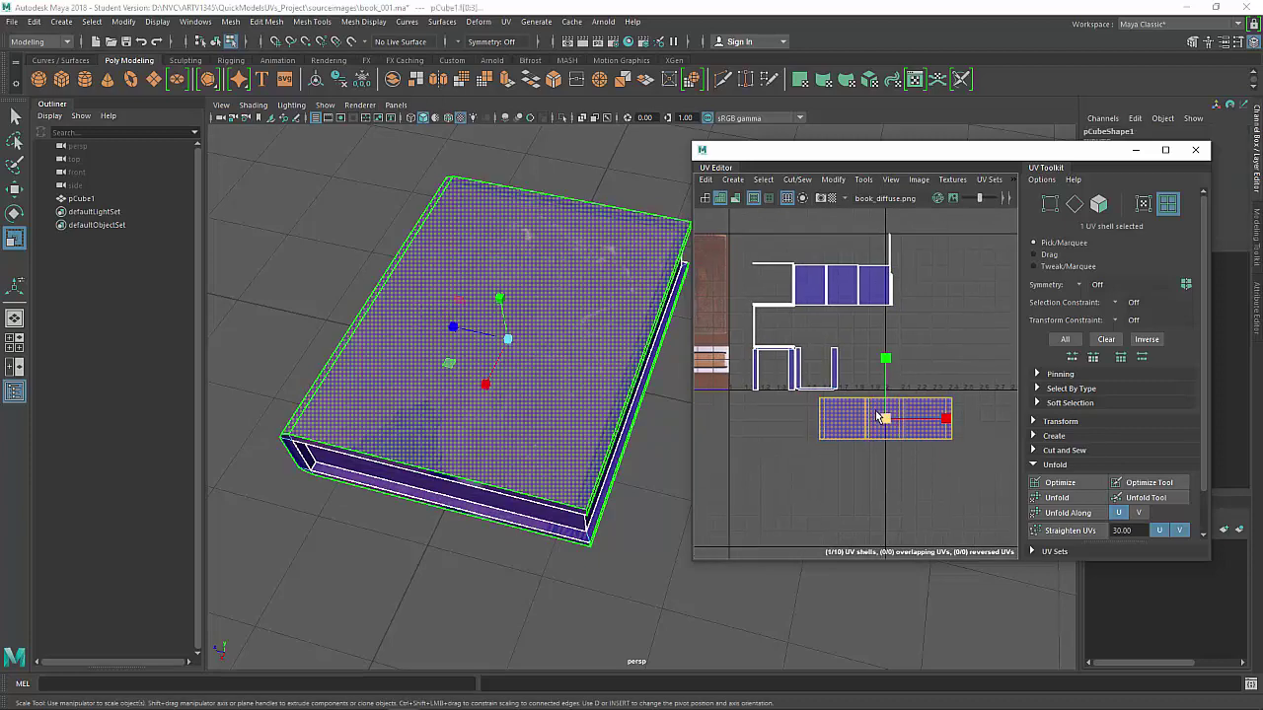
key(w)
mouse_move(878, 416)
mouse_down()
mouse_move(852, 417)
mouse_move(864, 417)
mouse_up()
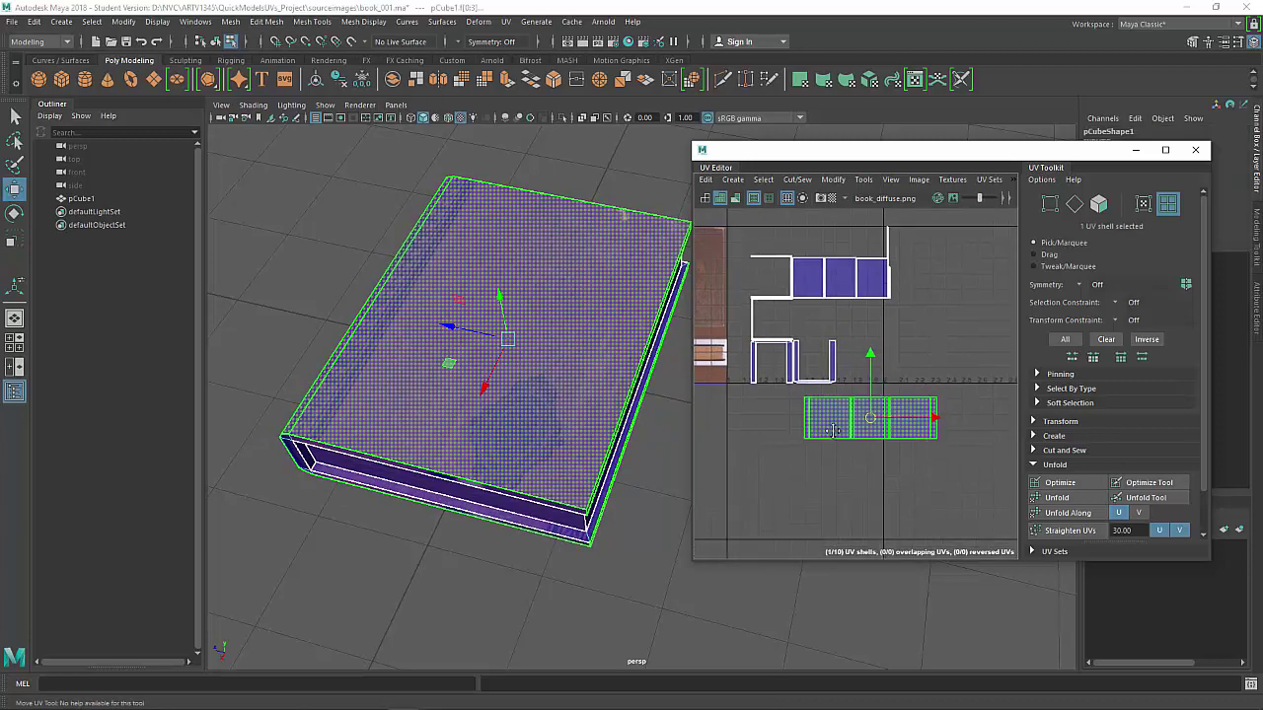
Optimize the UV distribution of the cover shell
right_drag(859, 366, 866, 380)
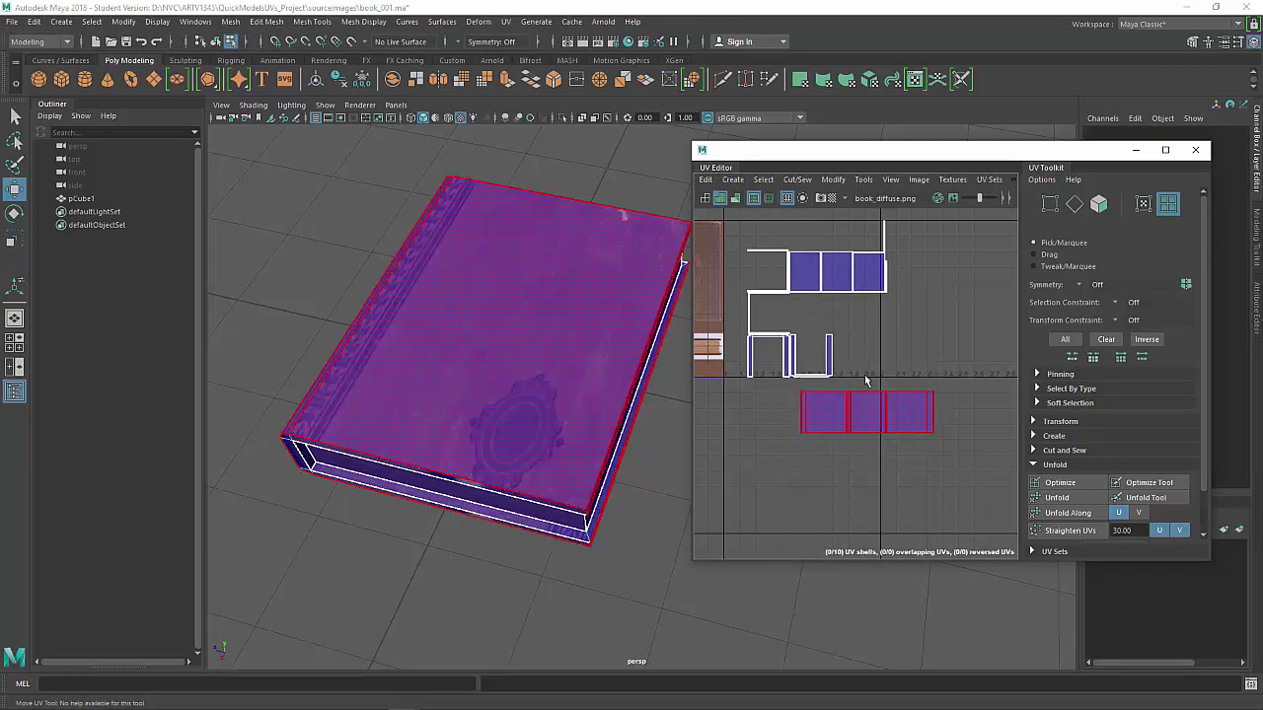
click(853, 427)
alt+drag(552, 485, 544, 422)
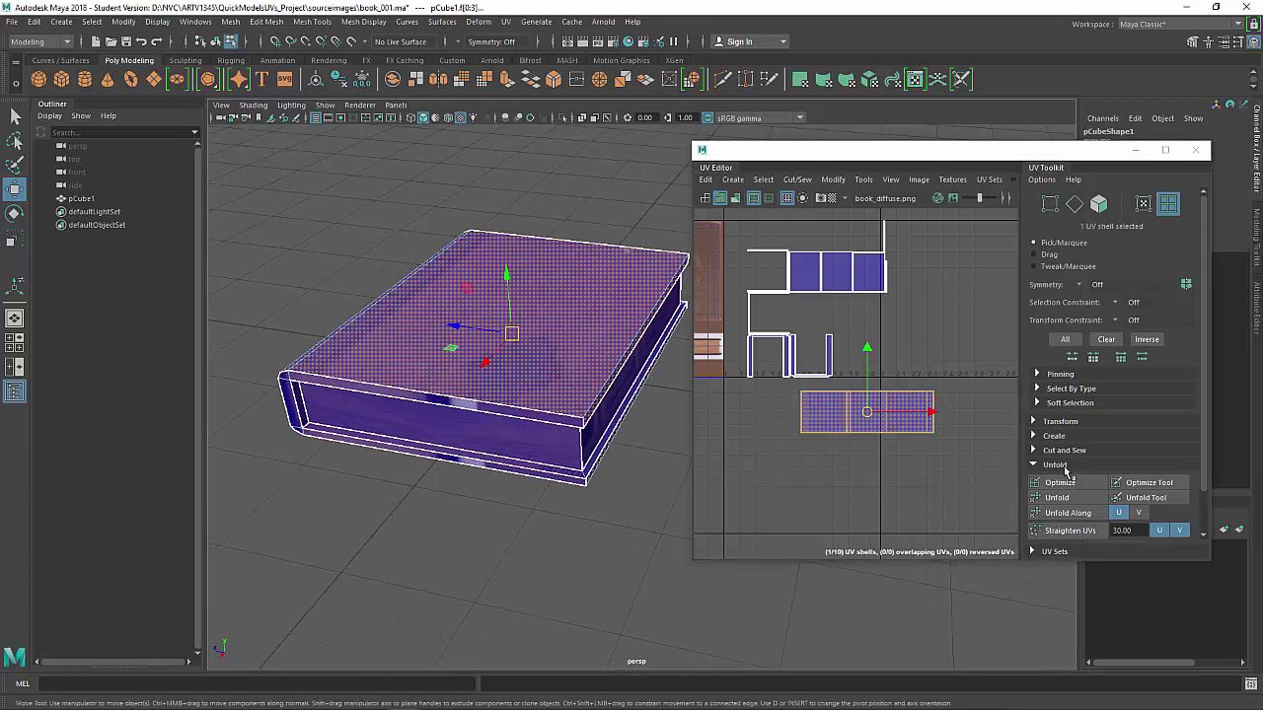
click(1063, 467)
click(1063, 467)
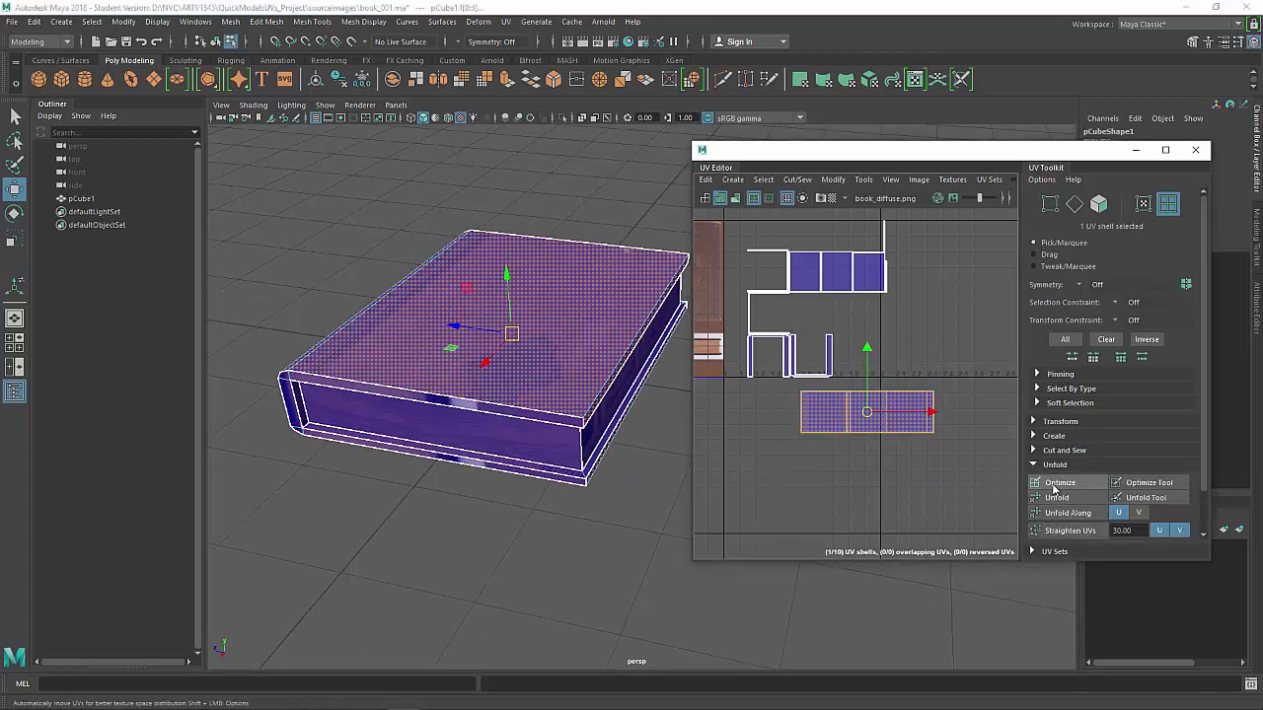
click(1054, 486)
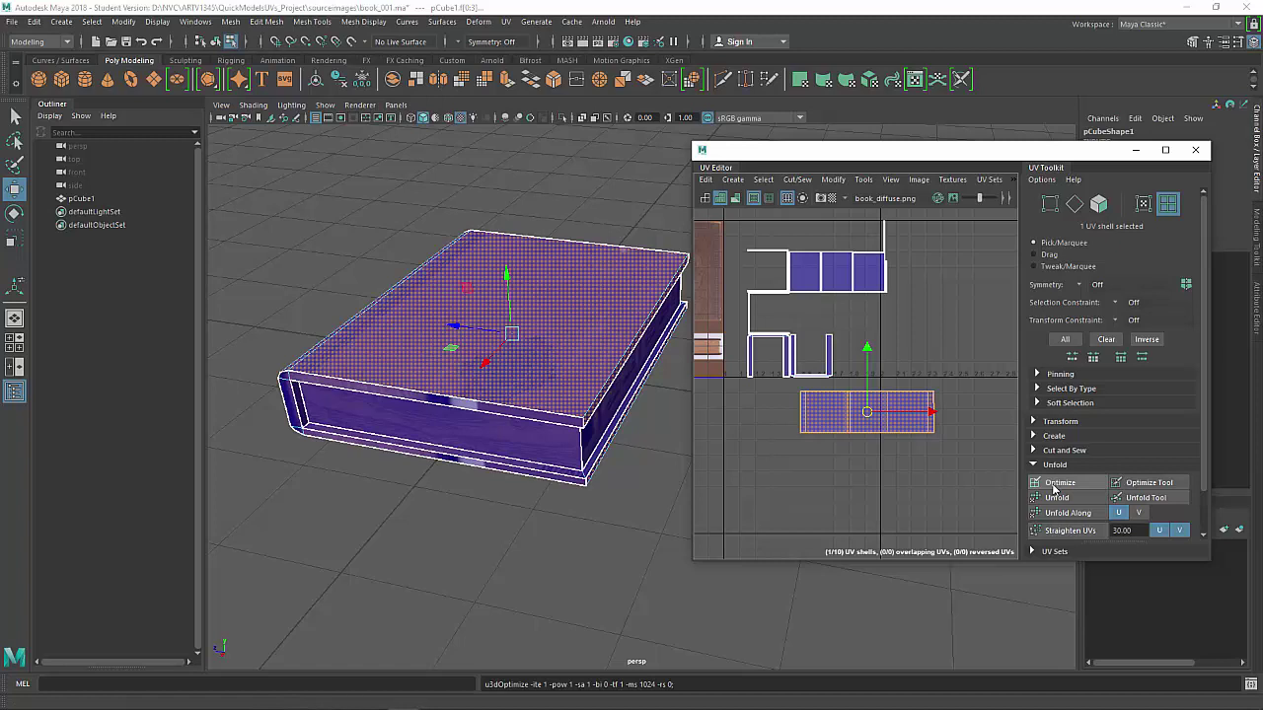
scroll(851, 429, up, 3)
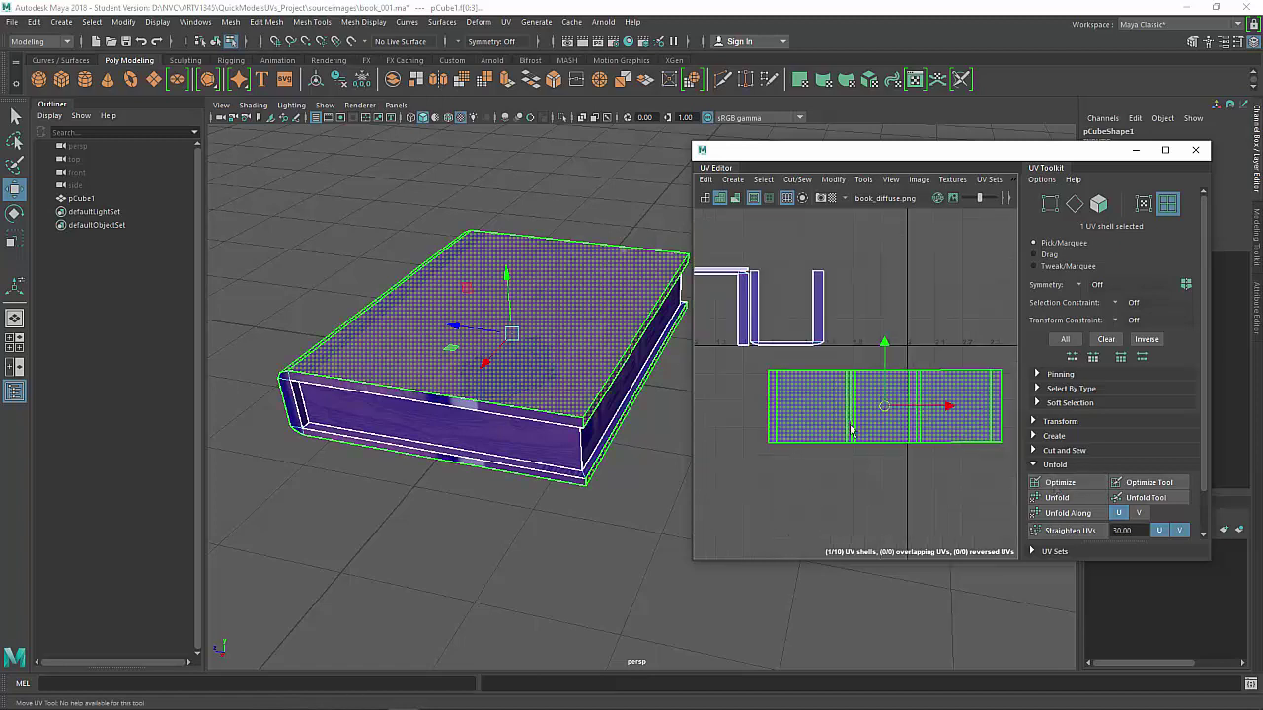
Try stretching the cover shell along V with the checker map on, undo the scaling, and restore the book texture
click(823, 198)
alt+drag(595, 355, 594, 466)
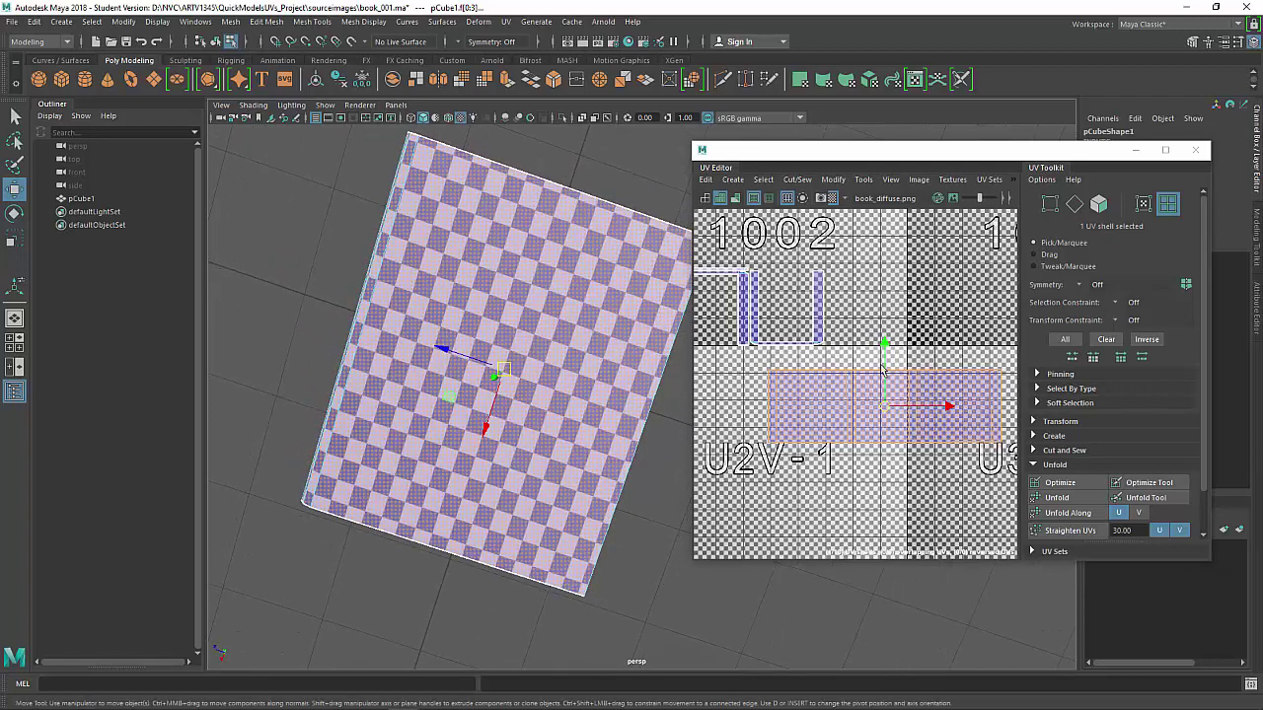
drag(884, 346, 882, 211)
key(ctrl+z)
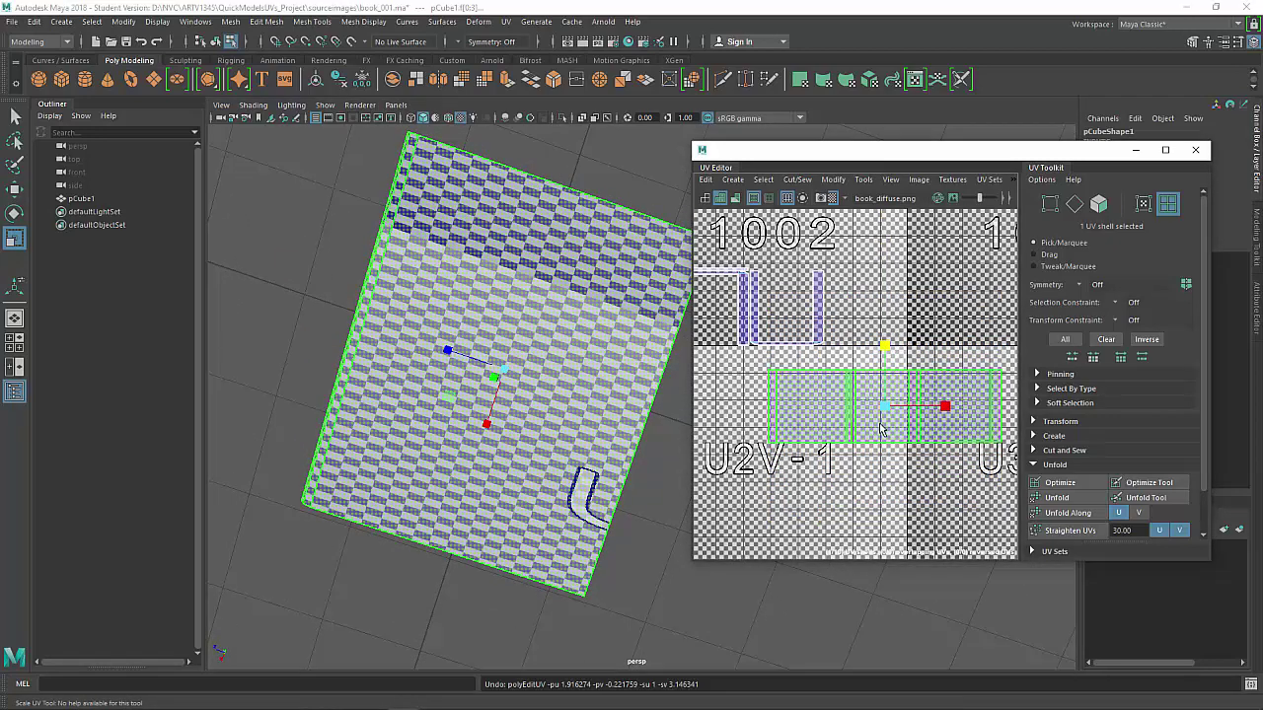
drag(885, 347, 885, 314)
key(ctrl+z)
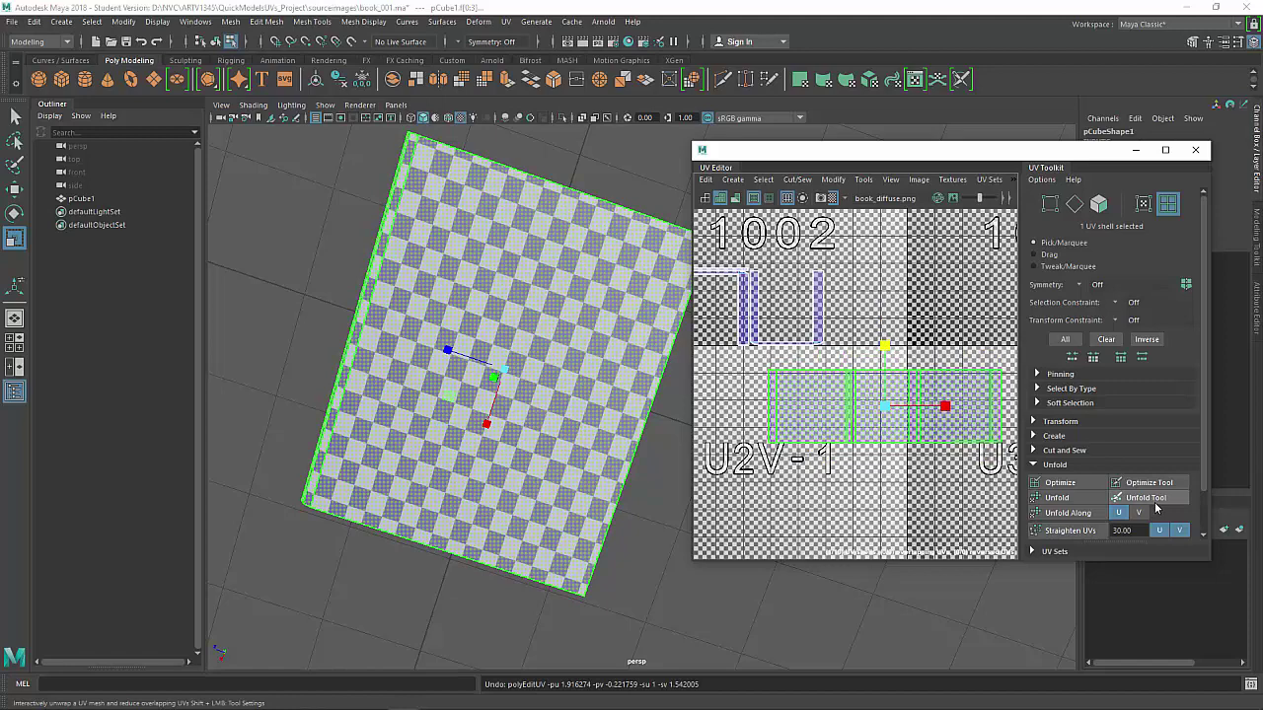
key(ctrl+z)
click(831, 196)
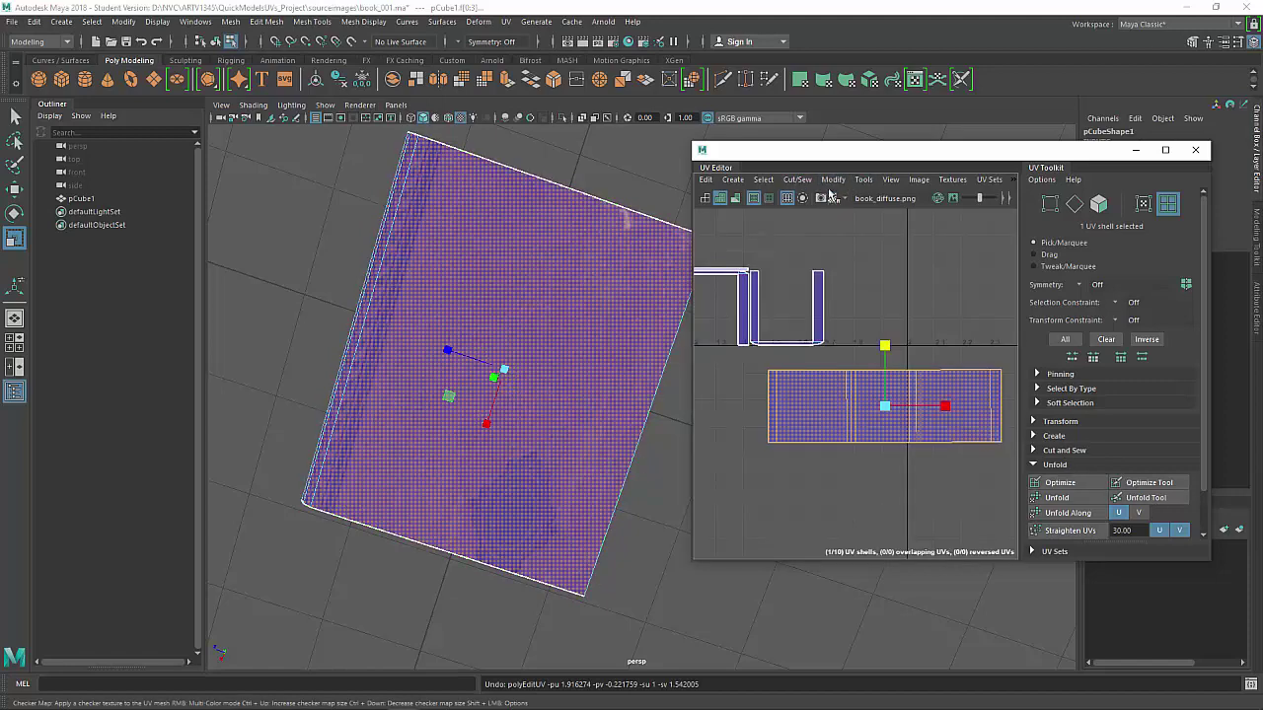
Minimize the UV Editor and switch the book back to object selection
alt+drag(491, 394, 573, 222)
drag(796, 149, 729, 235)
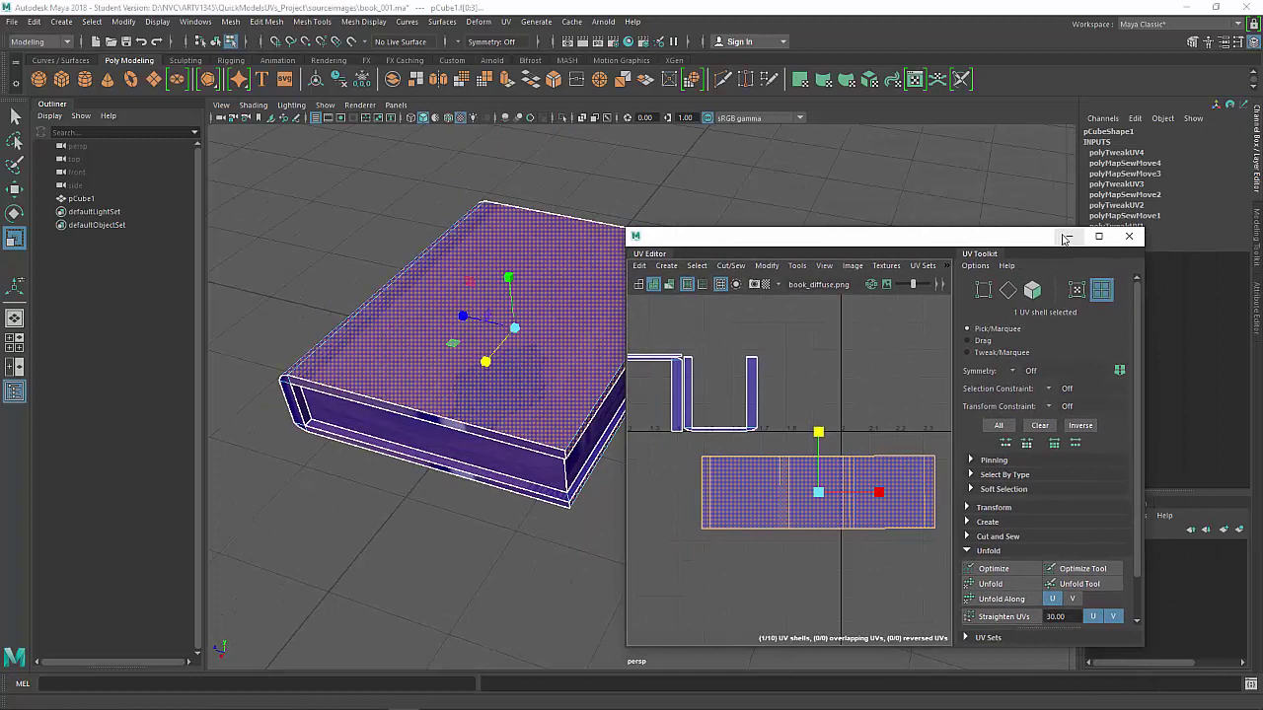
click(1067, 237)
right_drag(583, 264, 628, 256)
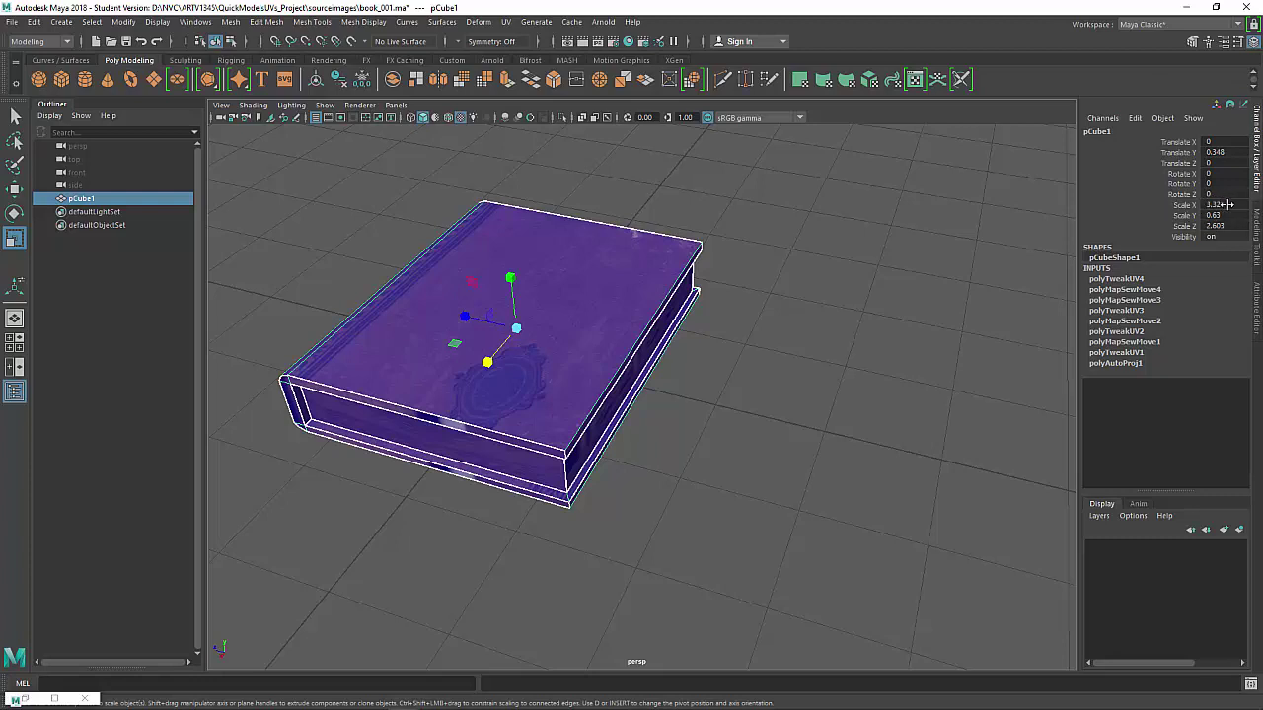
Try setting the book's Scale X, Y and Z to 1, and undo the change
text(1)
key(Return)
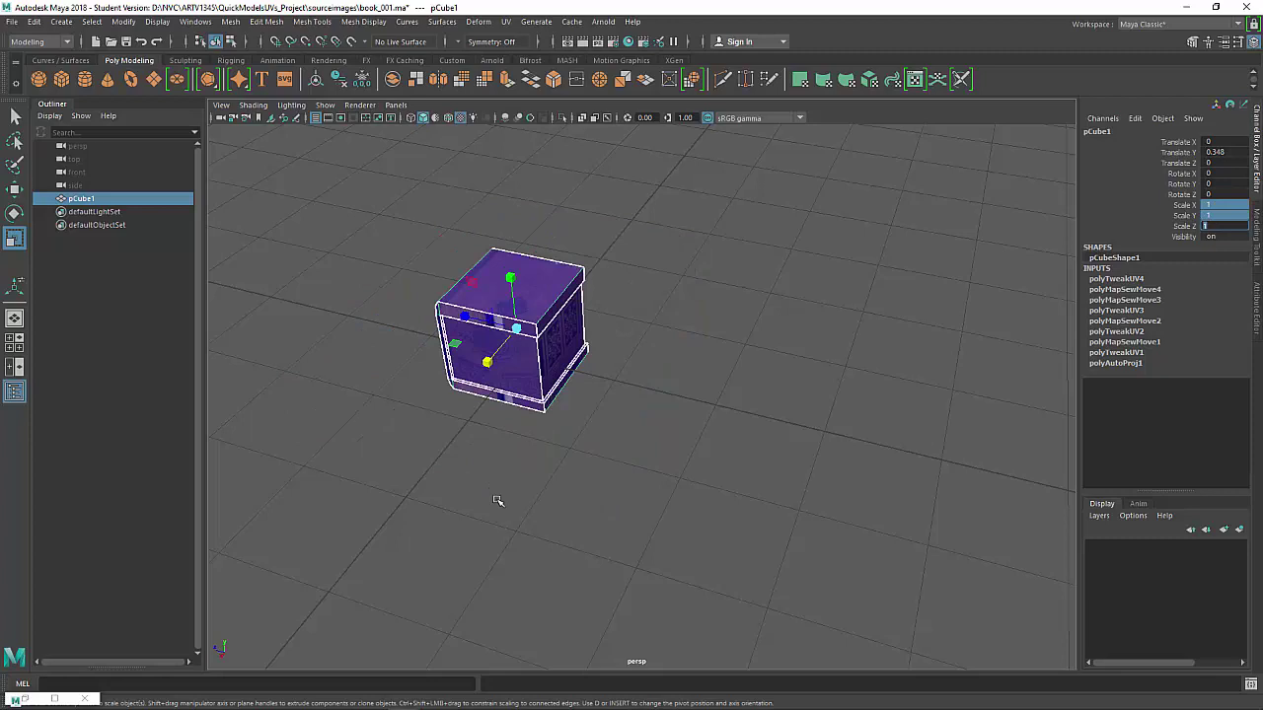
key(ctrl+z)
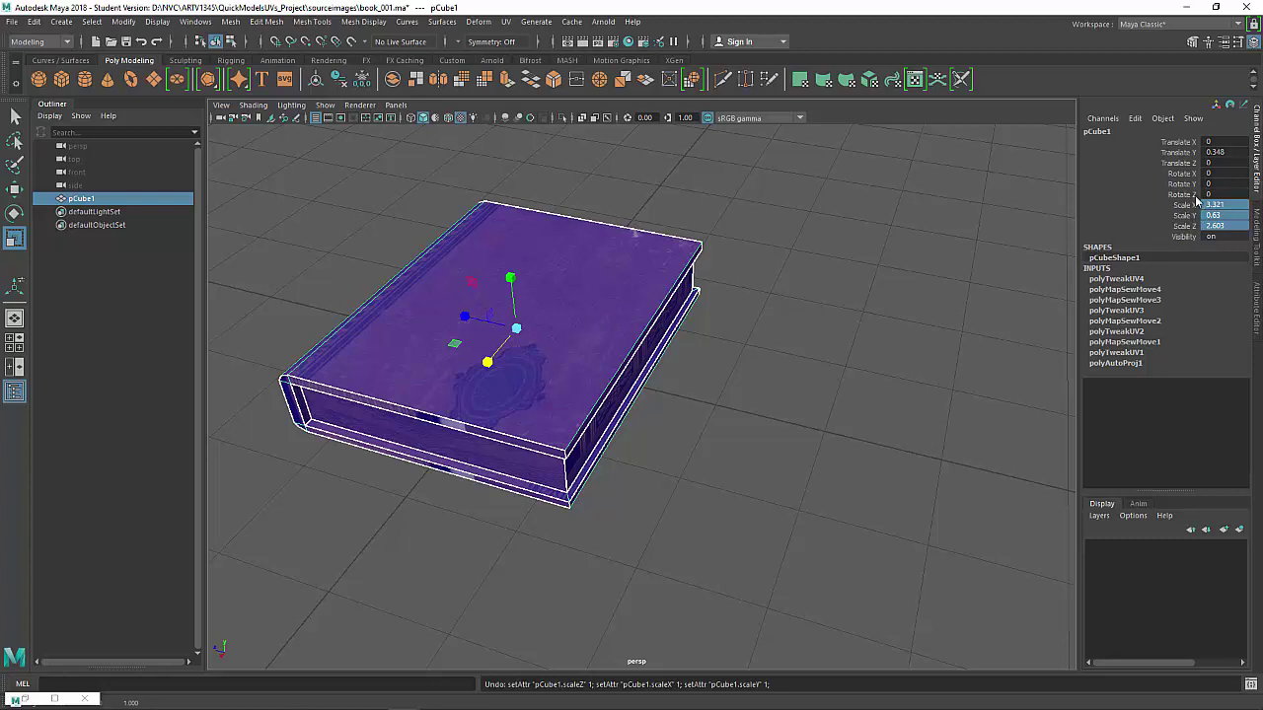
Select the whole book and freeze its transformations
click(666, 192)
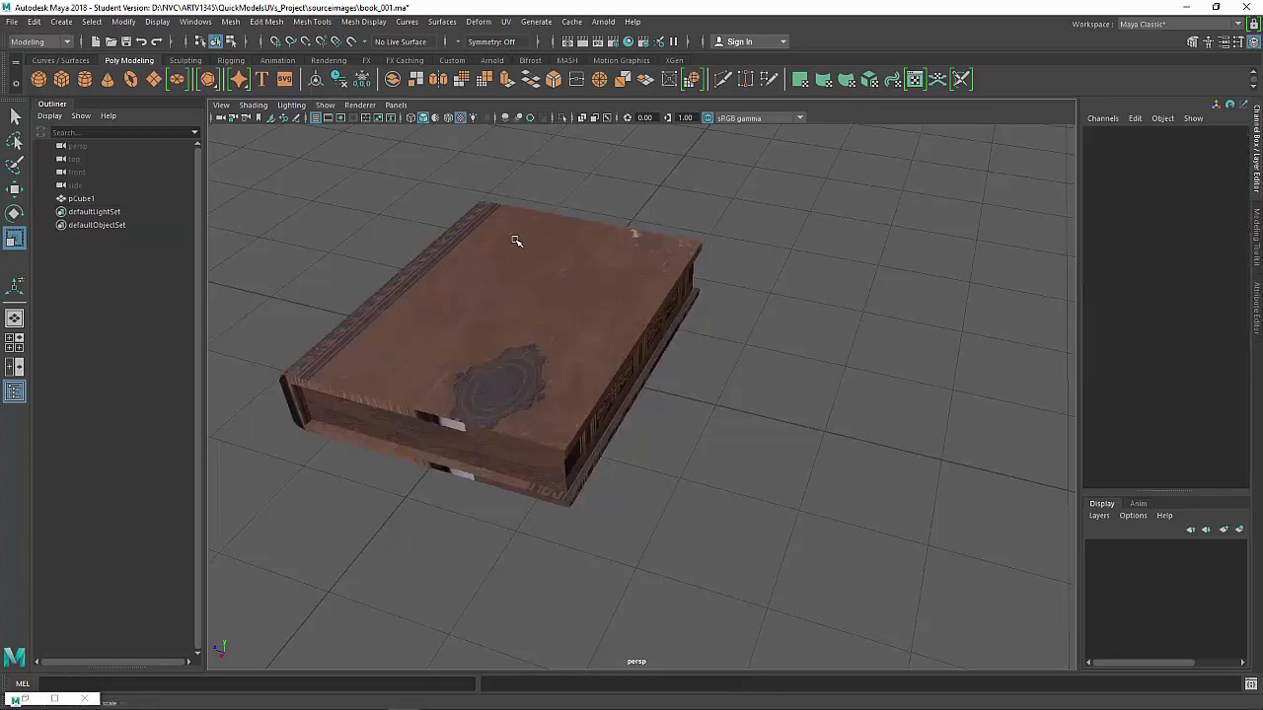
click(515, 241)
click(362, 81)
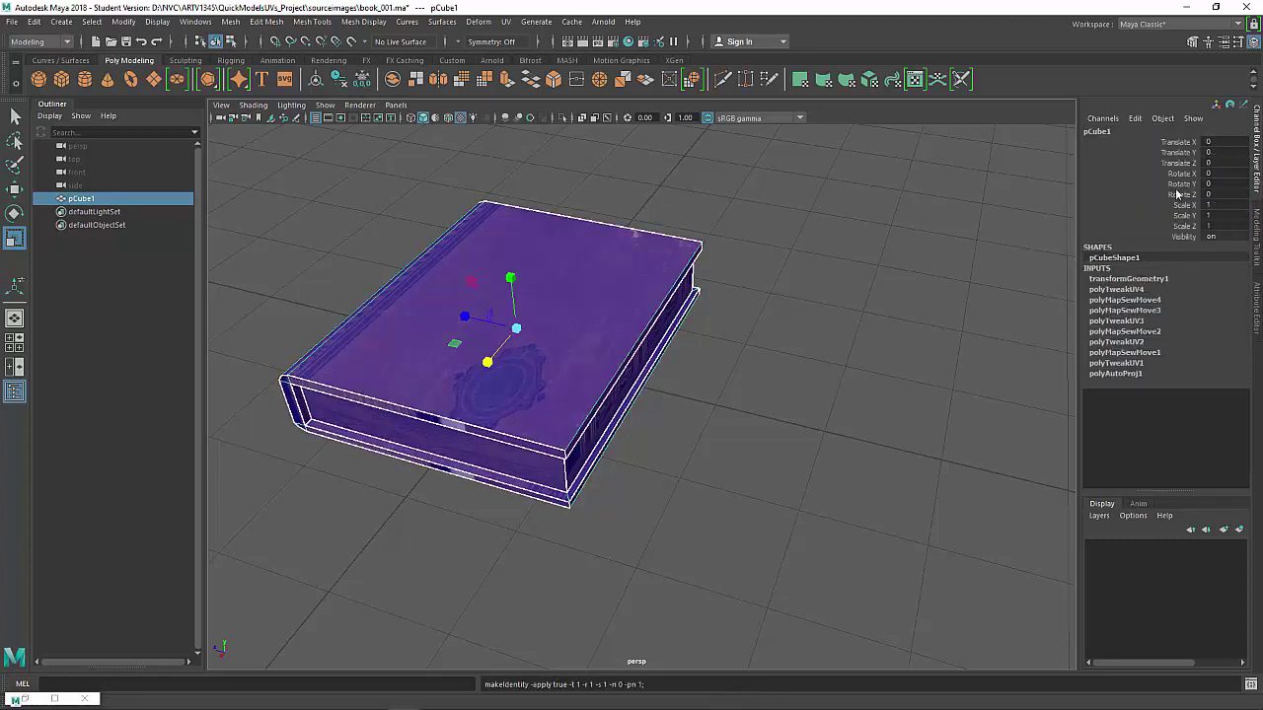
Restore the UV Editor, select the cover UV shell, and optimize it to match the book's real proportions
click(27, 699)
right_drag(857, 458, 792, 426)
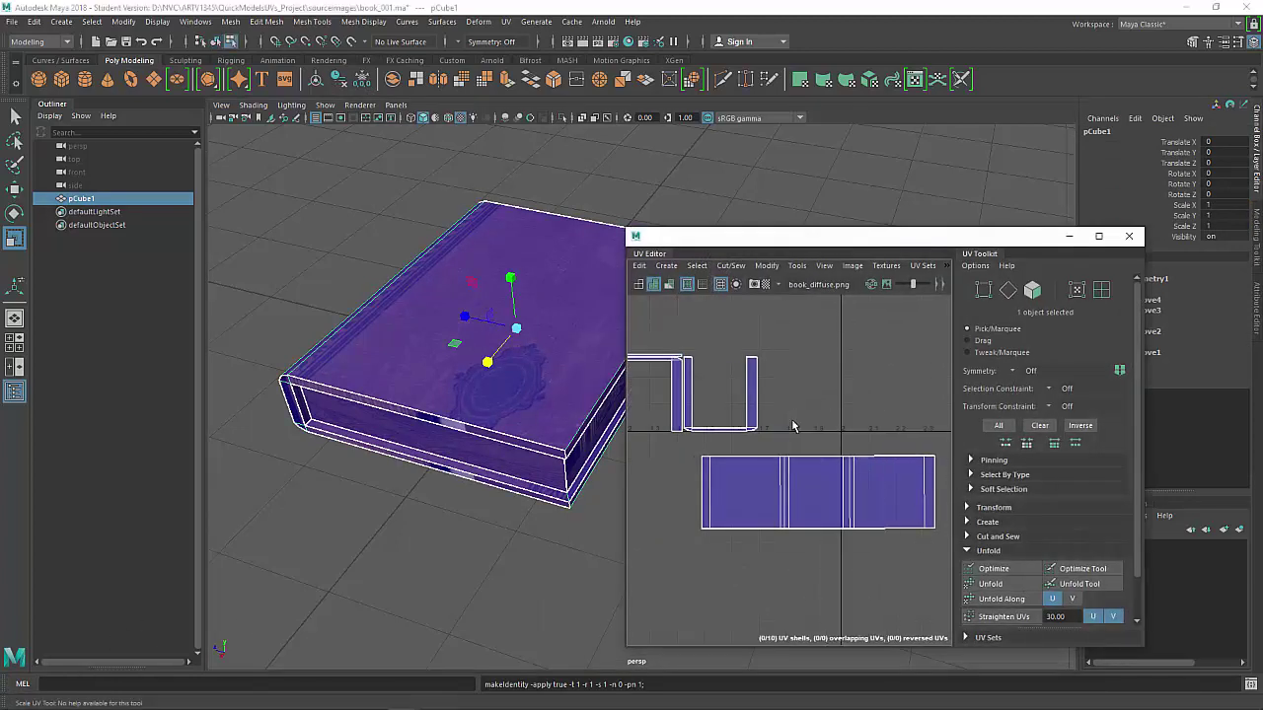
click(885, 510)
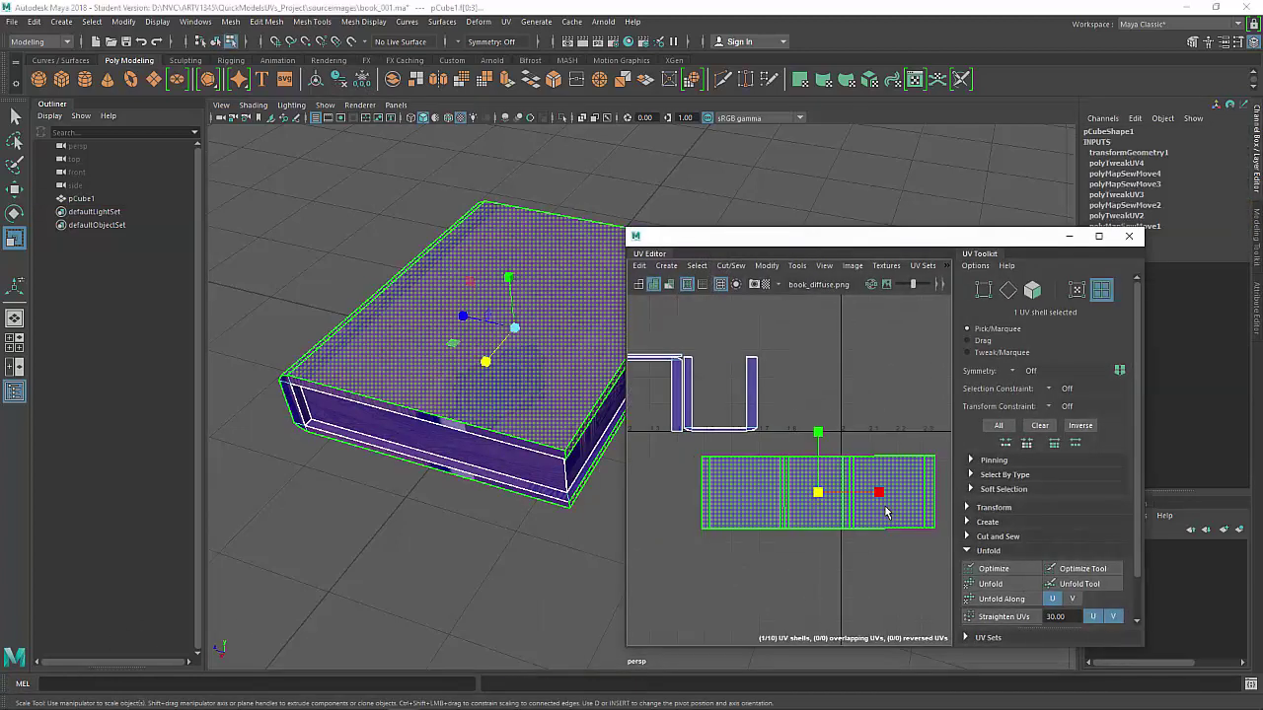
click(1014, 570)
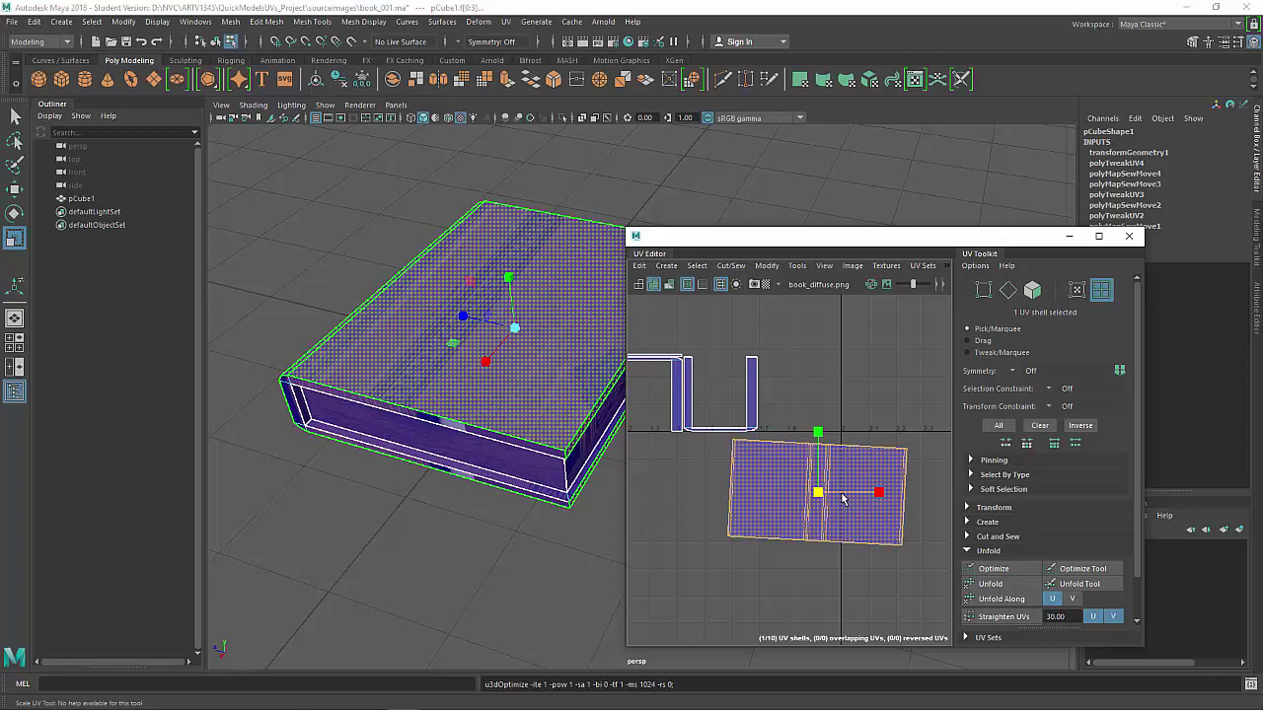
Straighten the cover shell's UVs in both U and V with an angle of 30
scroll(1034, 555, down, 2)
click(998, 592)
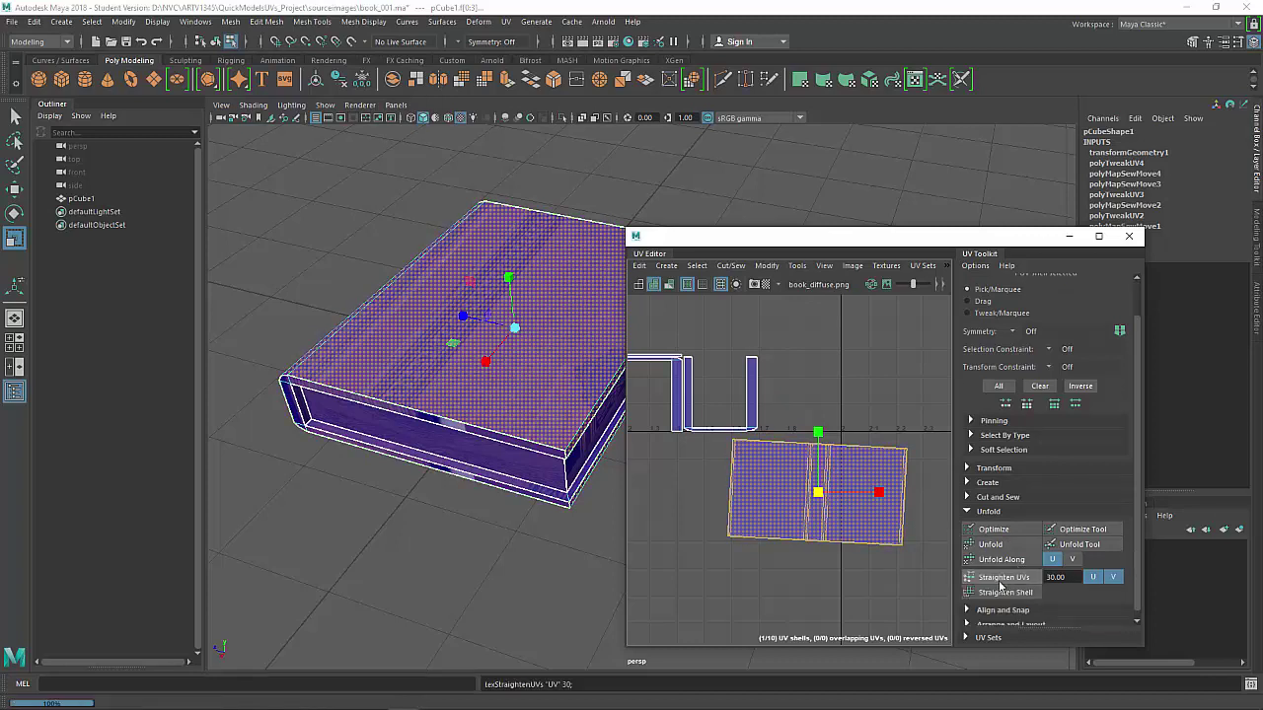
scroll(769, 471, up, 2)
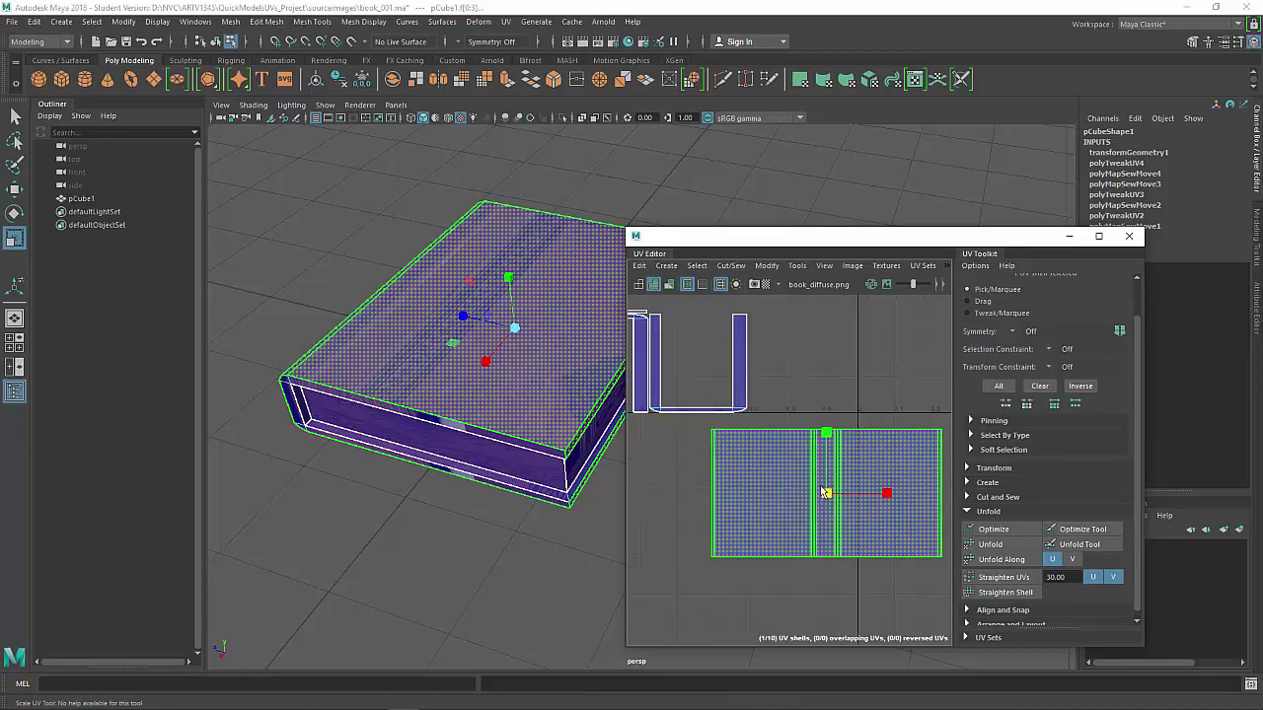
Preview the checker pattern on the book to judge the cover's UV distortion, and restore the texture display
click(767, 285)
mouse_move(444, 356)
alt+mouse_down()
mouse_move(500, 356)
mouse_move(440, 374)
mouse_move(482, 347)
mouse_move(456, 365)
alt+mouse_up()
click(768, 286)
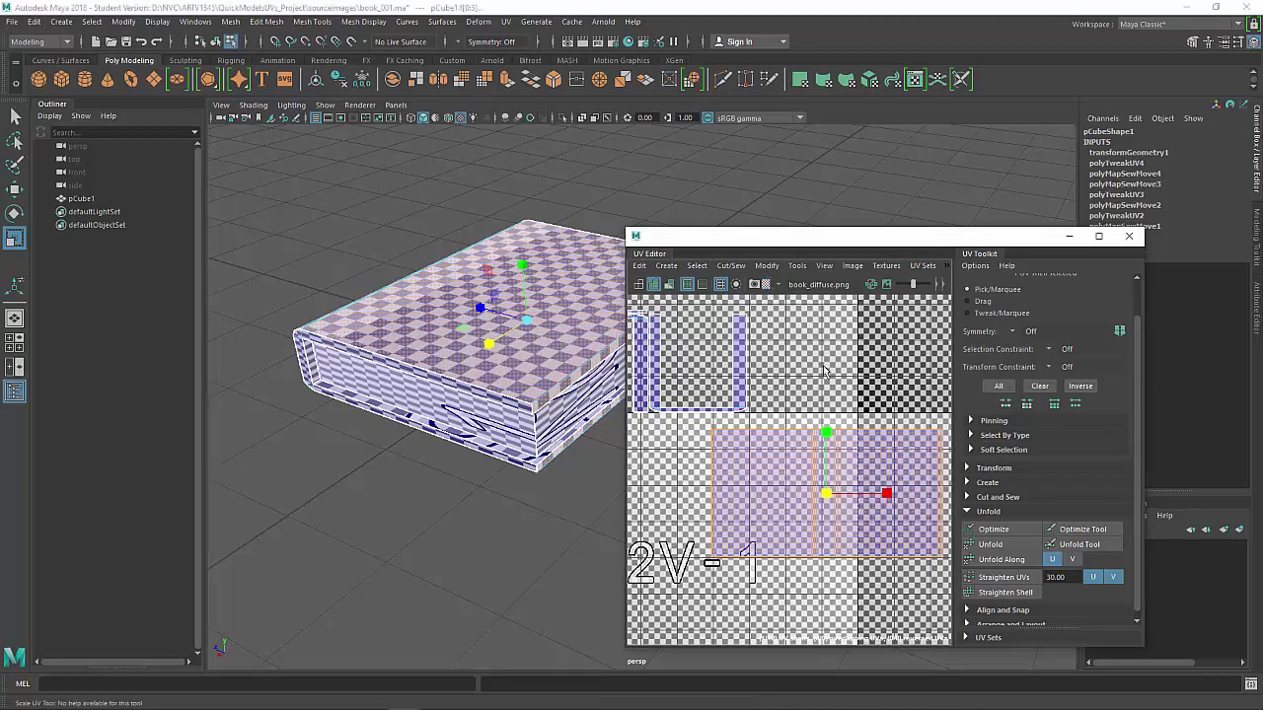
Move the cover UV shell onto the cover artwork of book_diffuse.png, centred on the spine image
scroll(849, 425, down, 3)
alt+middle_drag(849, 440, 927, 518)
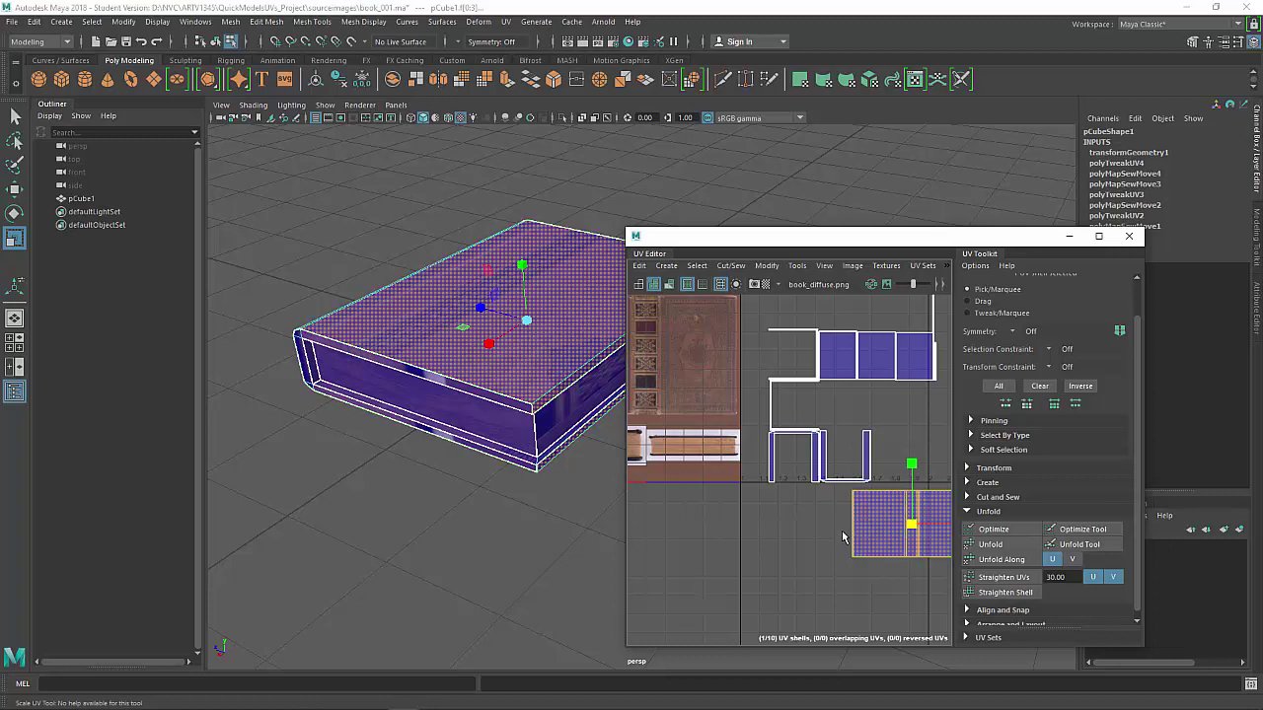
alt+middle_drag(845, 530, 828, 525)
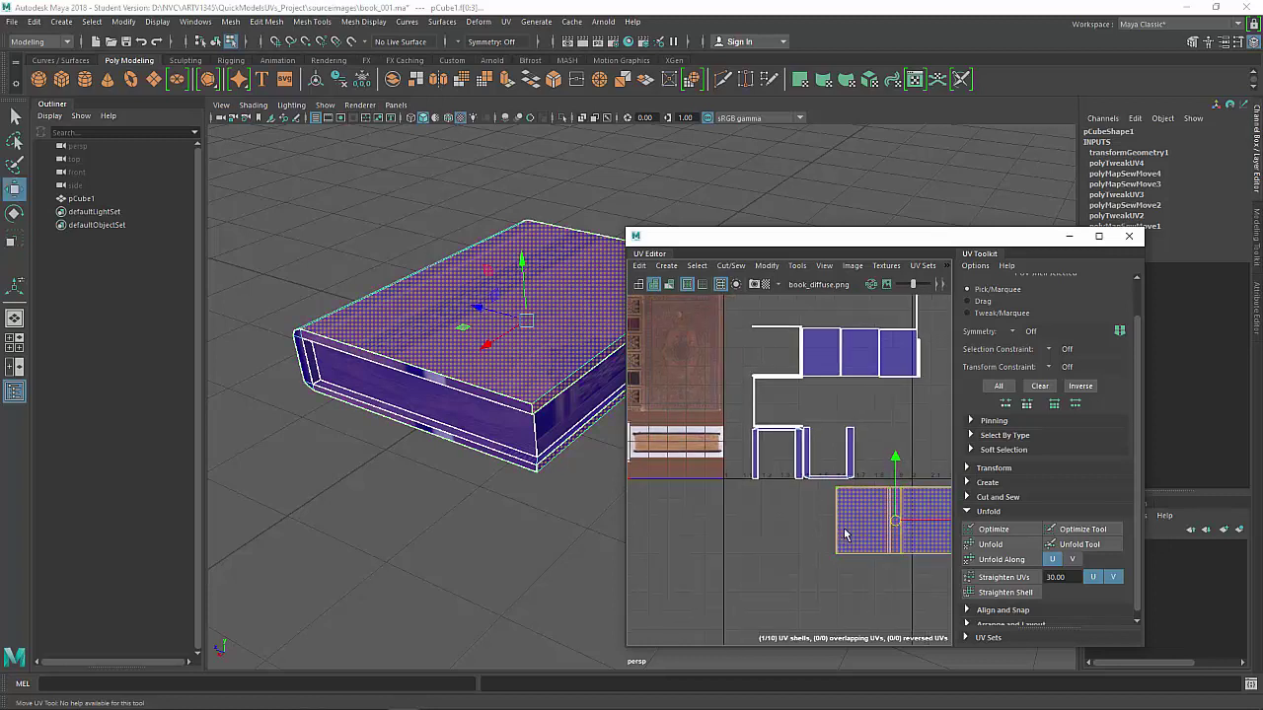
key(w)
drag(881, 521, 694, 403)
scroll(694, 403, up, 2)
alt+middle_drag(695, 403, 905, 530)
drag(917, 472, 819, 460)
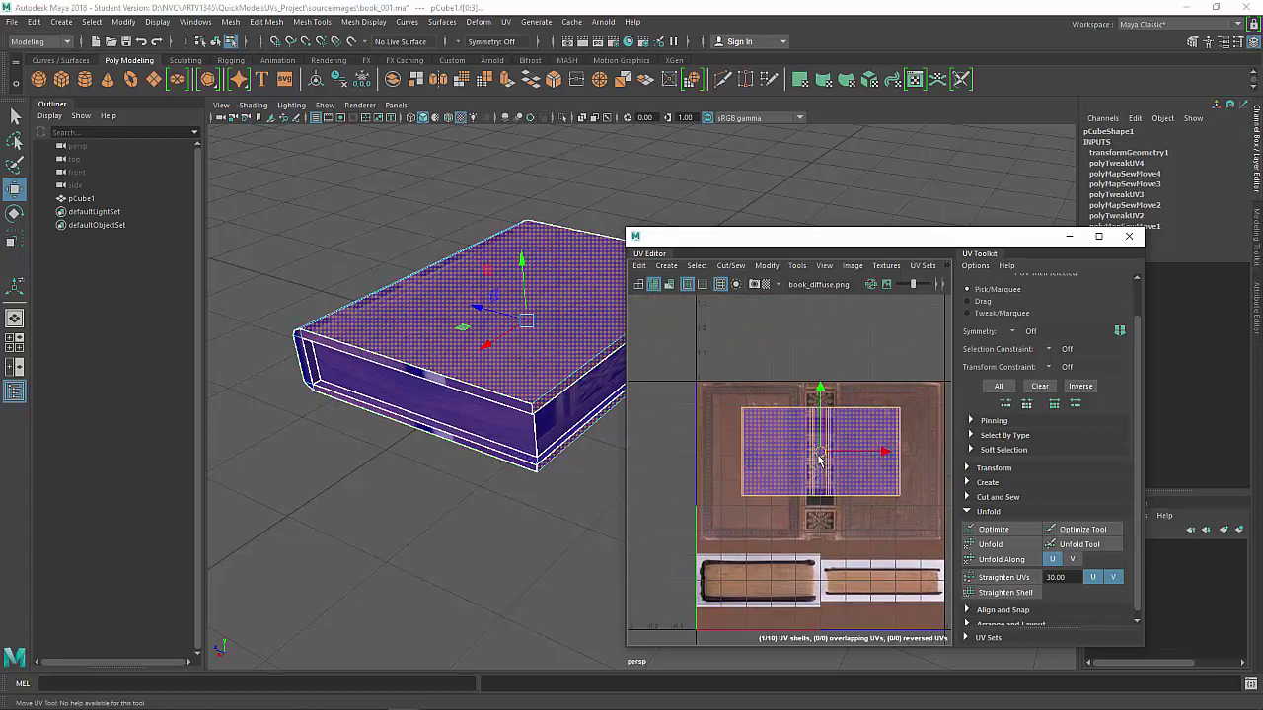
mouse_move(819, 459)
alt+middle_down()
mouse_move(850, 501)
mouse_move(815, 452)
alt+middle_up()
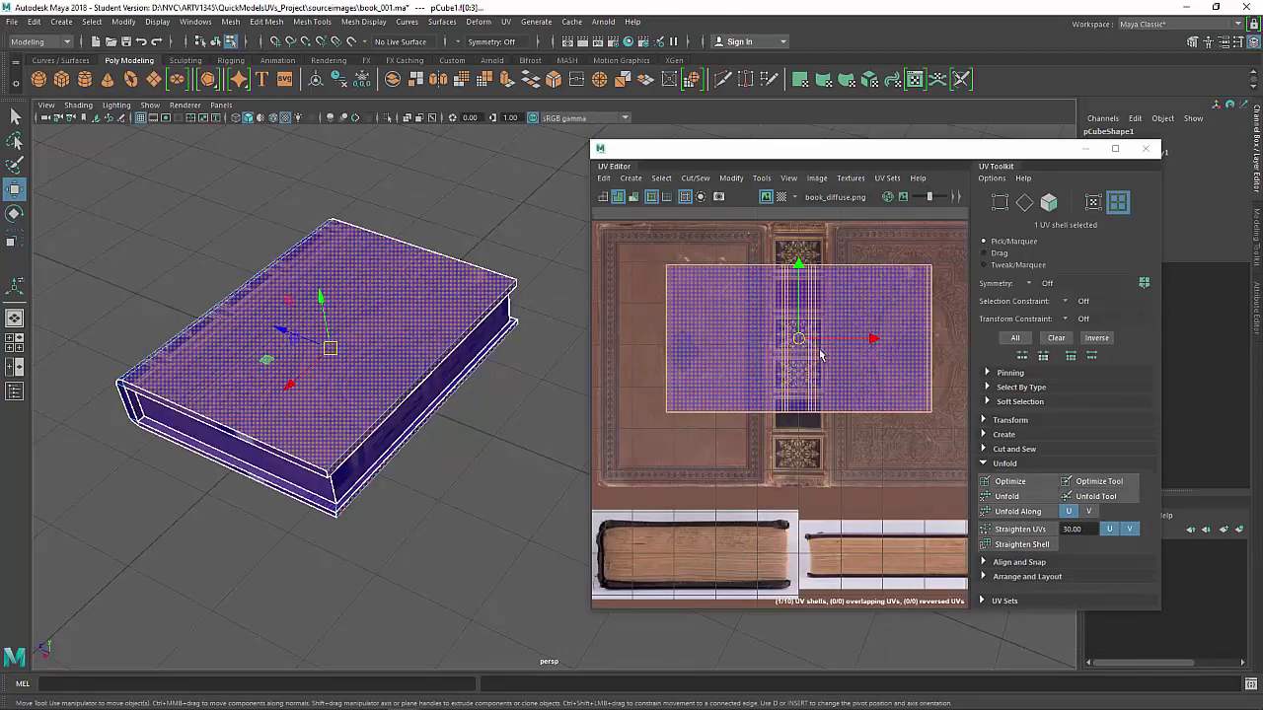
Scale the cover shell up uniformly until it spans the width of the cover artwork, and centre it on the spine image
scroll(839, 379, down, 2)
alt+middle_drag(840, 366, 812, 361)
scroll(812, 361, up, 2)
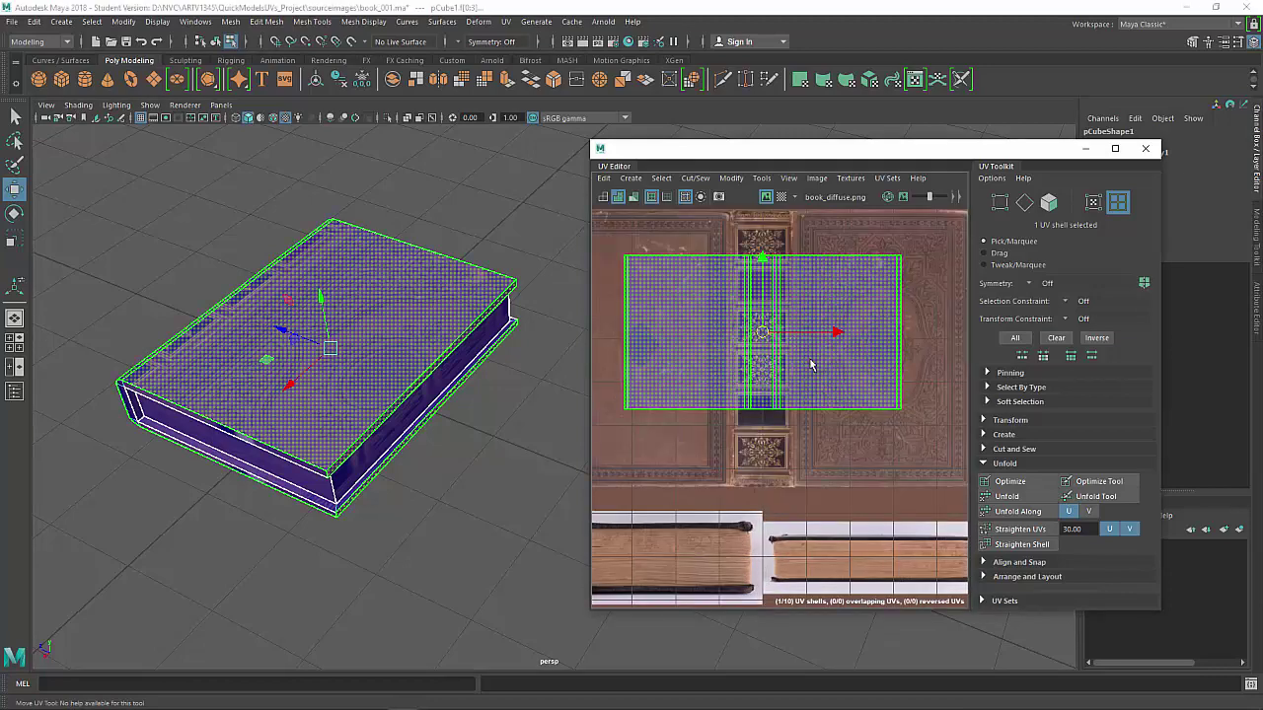
scroll(812, 361, down, 3)
key(r)
drag(778, 341, 818, 327)
key(w)
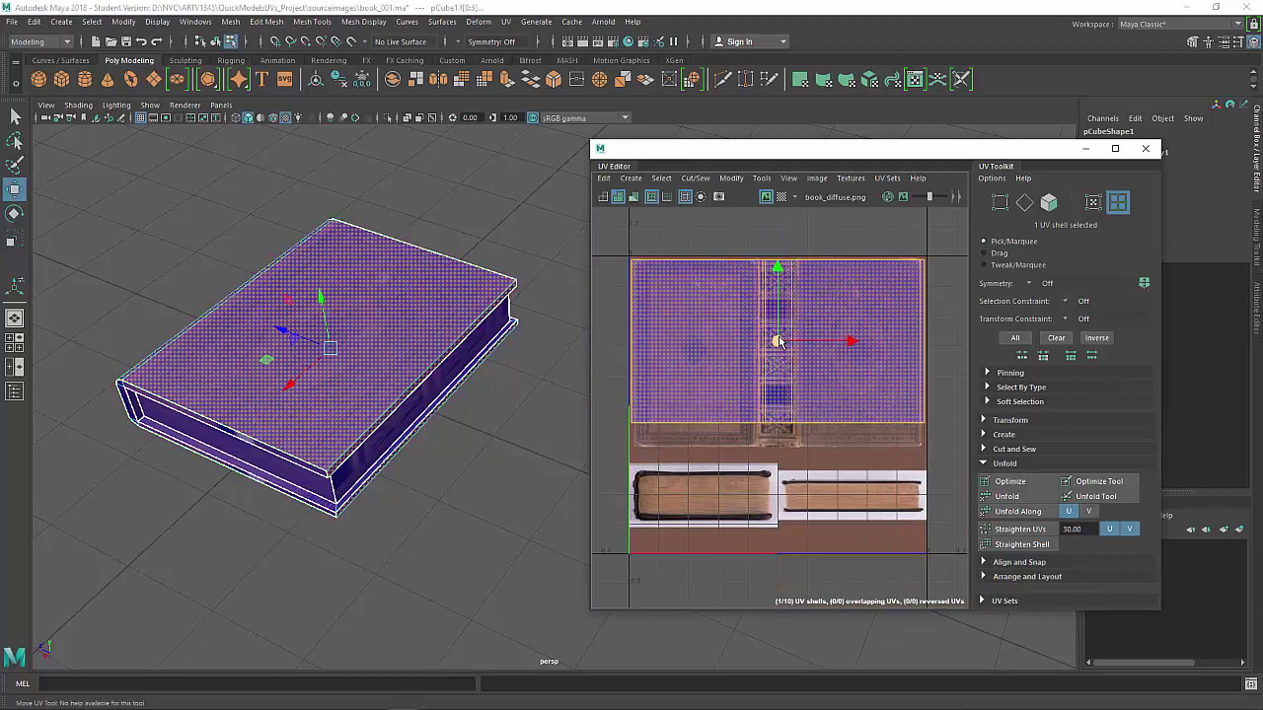
scroll(779, 349, up, 1)
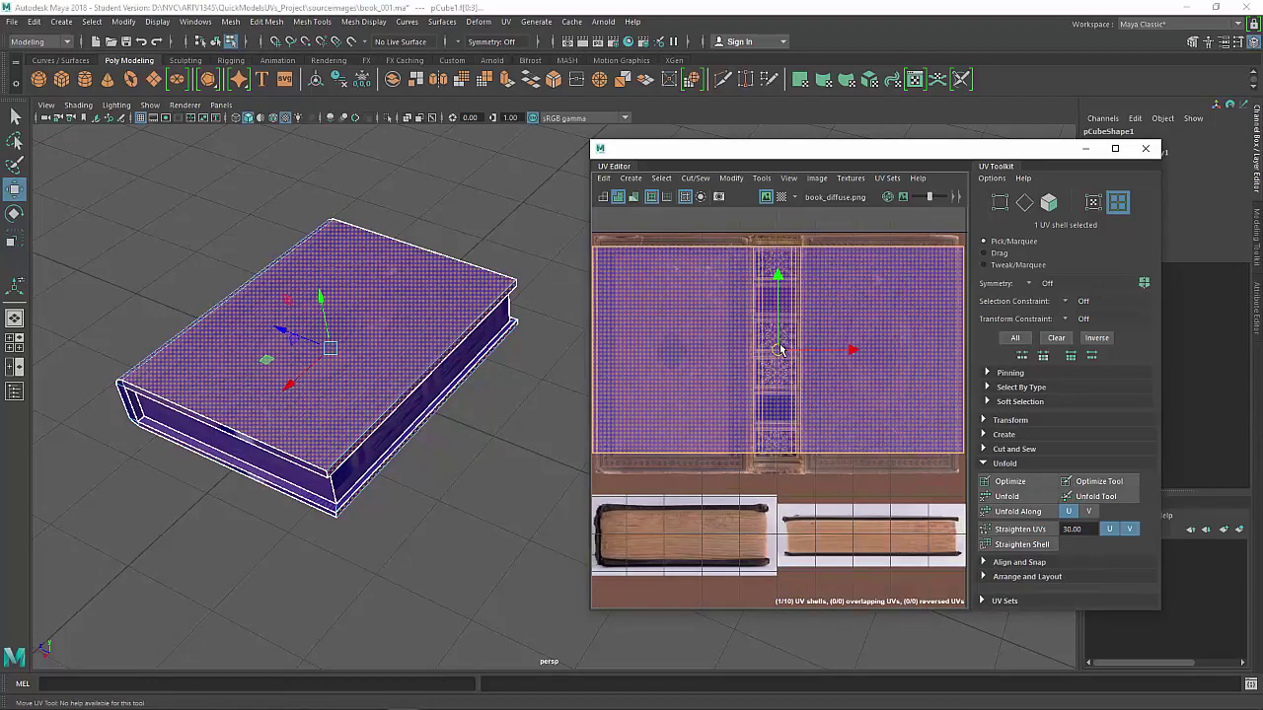
scroll(779, 349, down, 1)
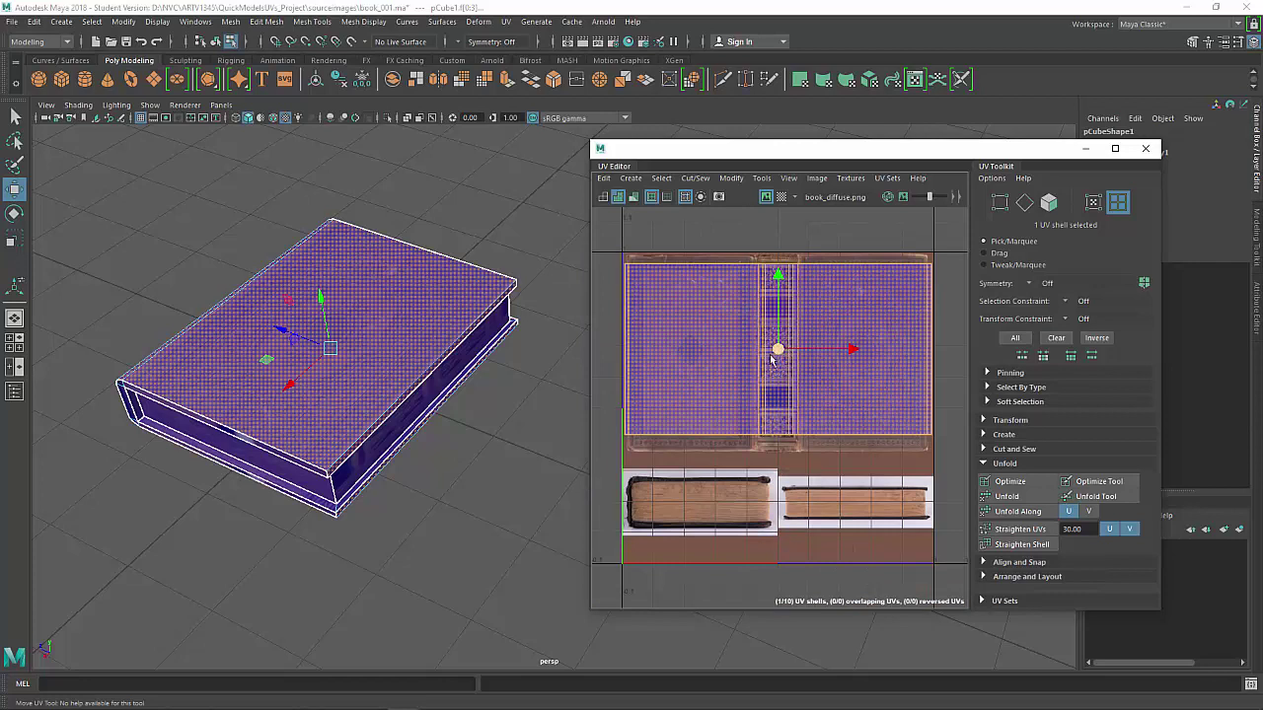
Reposition the cover shell and stretch it vertically to the cover artwork's height, checking the distortion with the checker pattern
drag(779, 355, 778, 360)
drag(777, 281, 778, 279)
key(w)
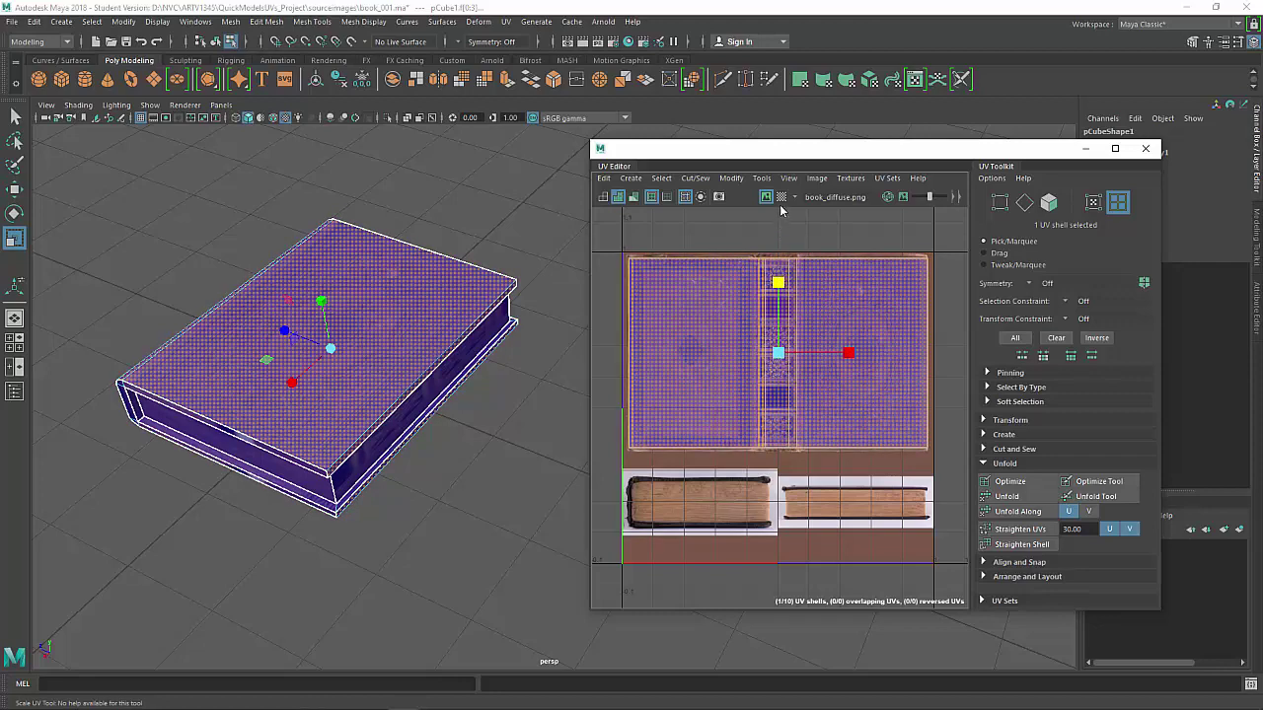
click(780, 197)
scroll(290, 327, up, 3)
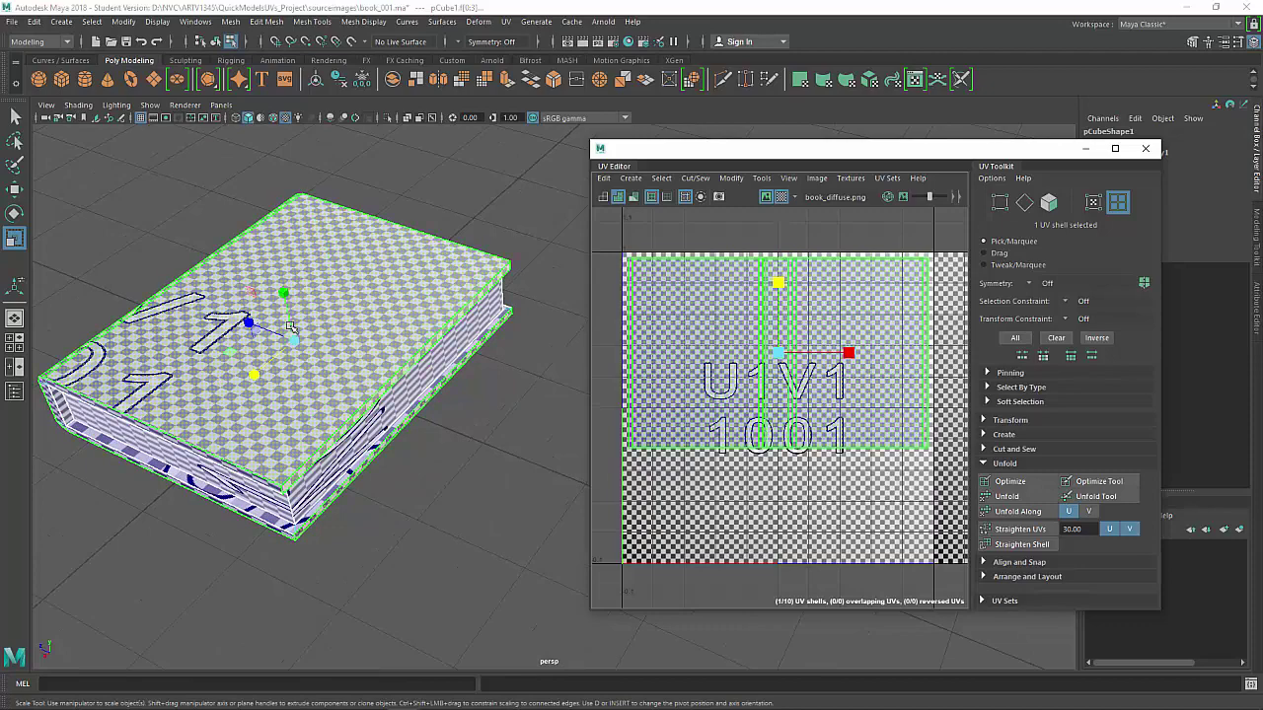
click(782, 199)
drag(778, 284, 777, 281)
Deselect the cover shell and check the spine's UV distortion with the checker pattern
click(476, 233)
alt+drag(395, 304, 454, 395)
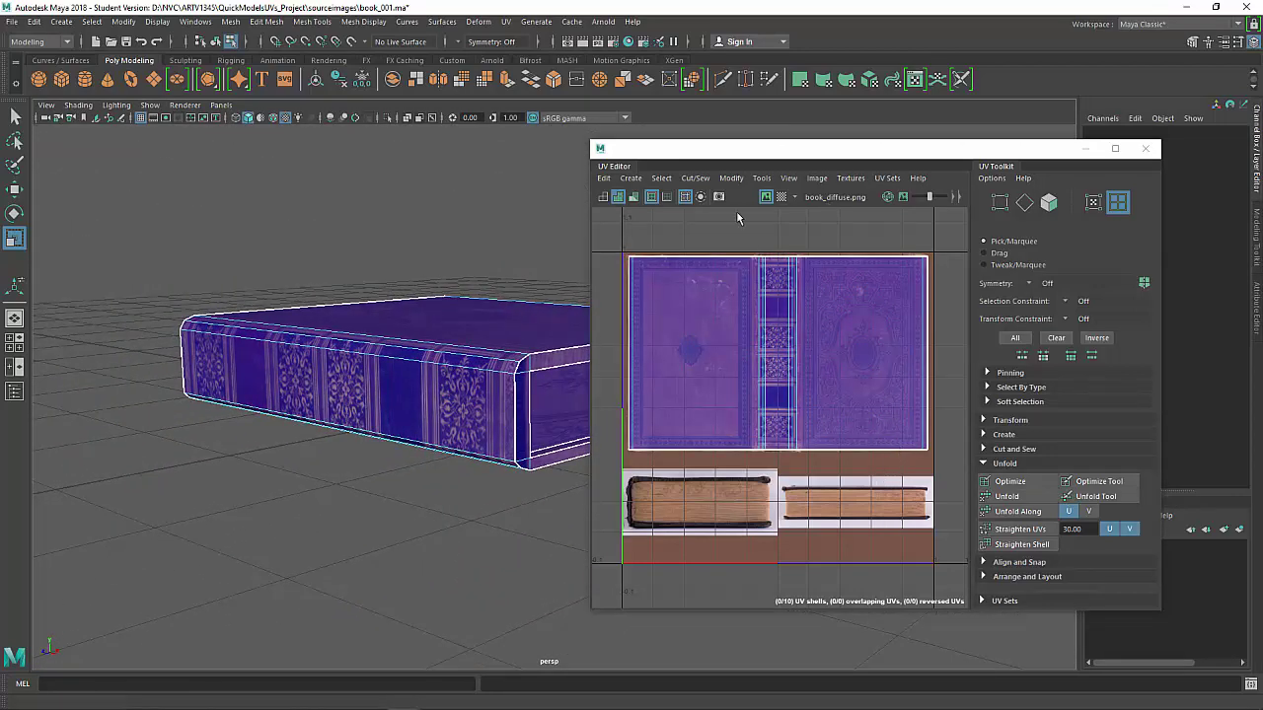
click(781, 197)
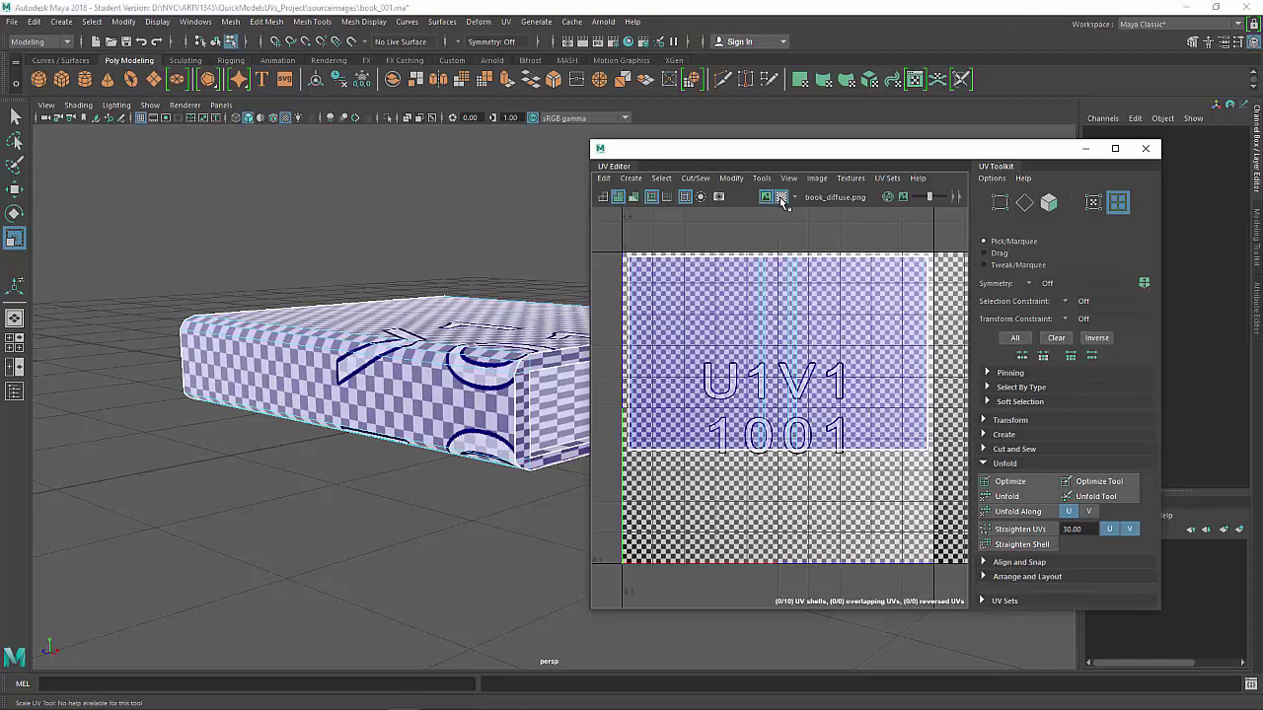
click(781, 197)
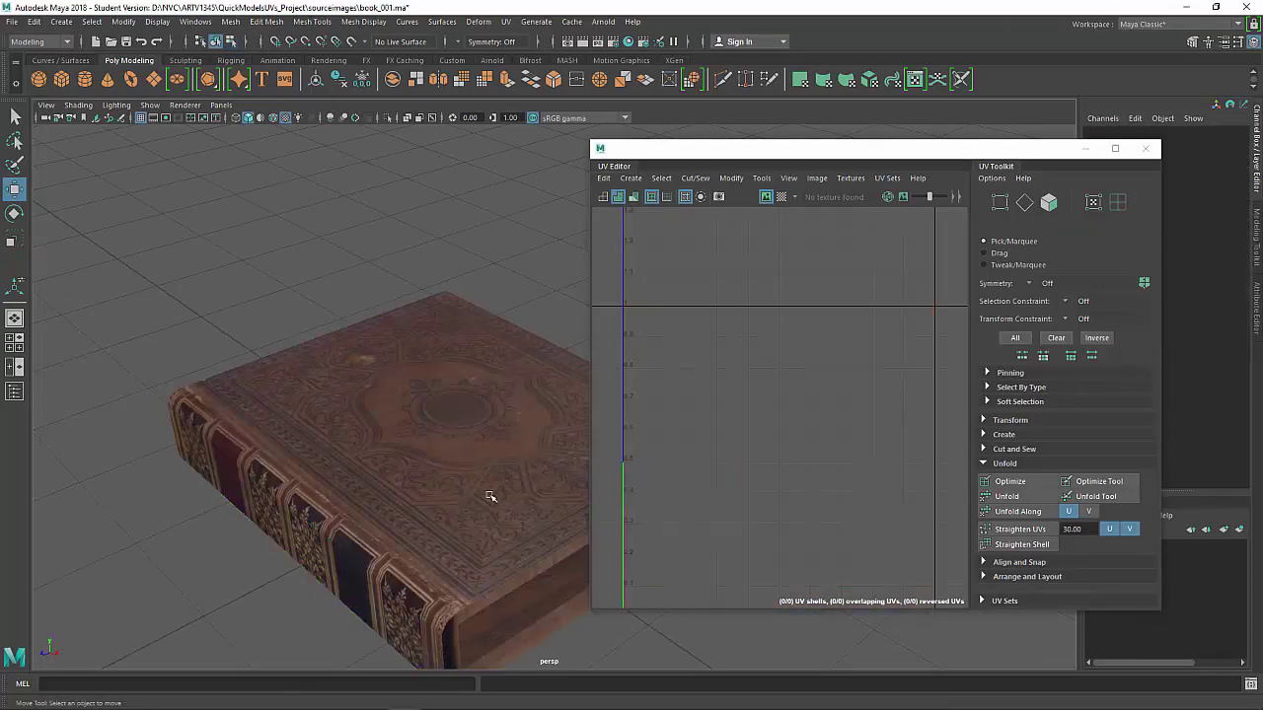
Inspect the textured cover and compare the spine's edges on the model with the spine artwork in the UV layout
alt+drag(490, 499, 527, 417)
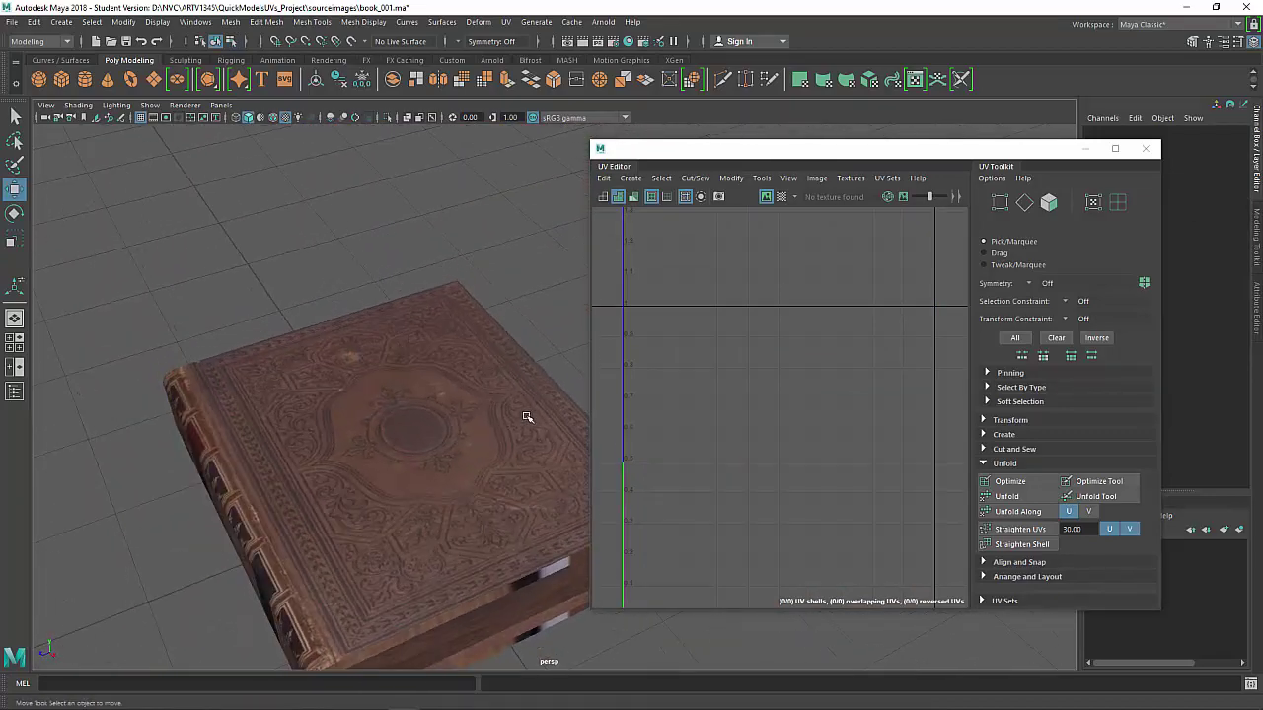
click(404, 434)
alt+drag(405, 434, 490, 438)
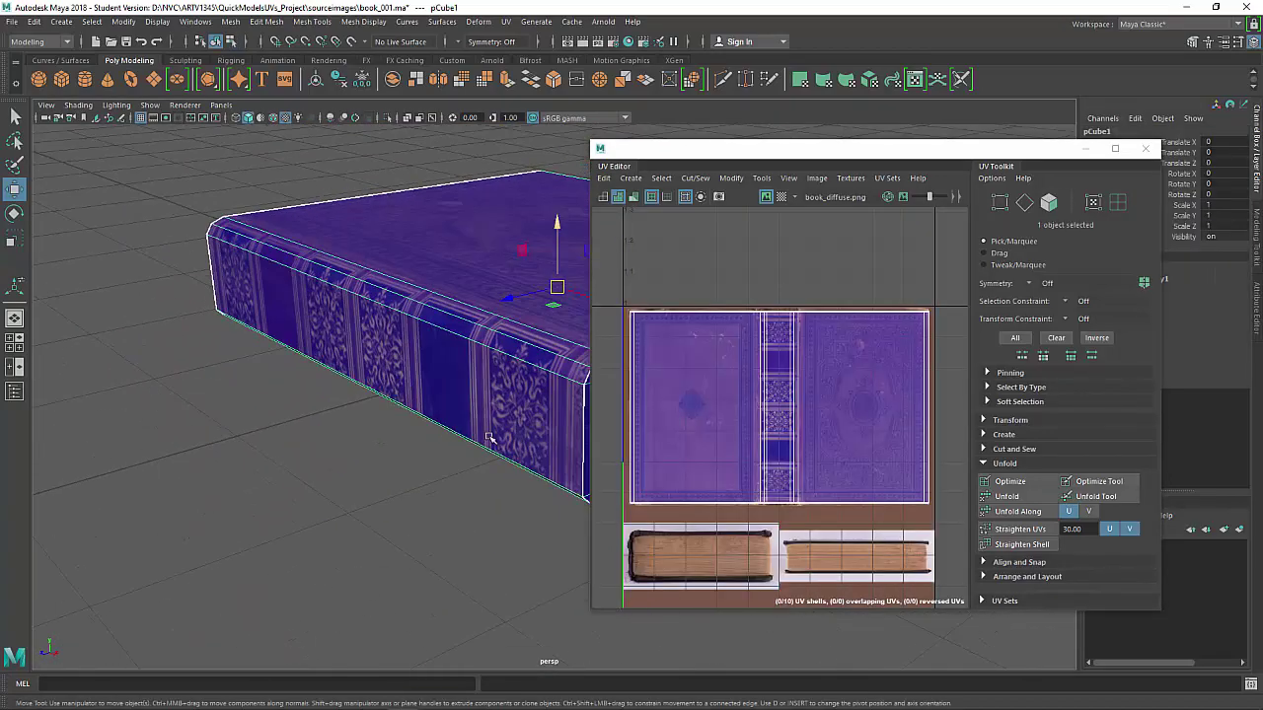
scroll(745, 415, up, 5)
scroll(792, 420, up, 2)
alt+middle_drag(774, 234, 759, 416)
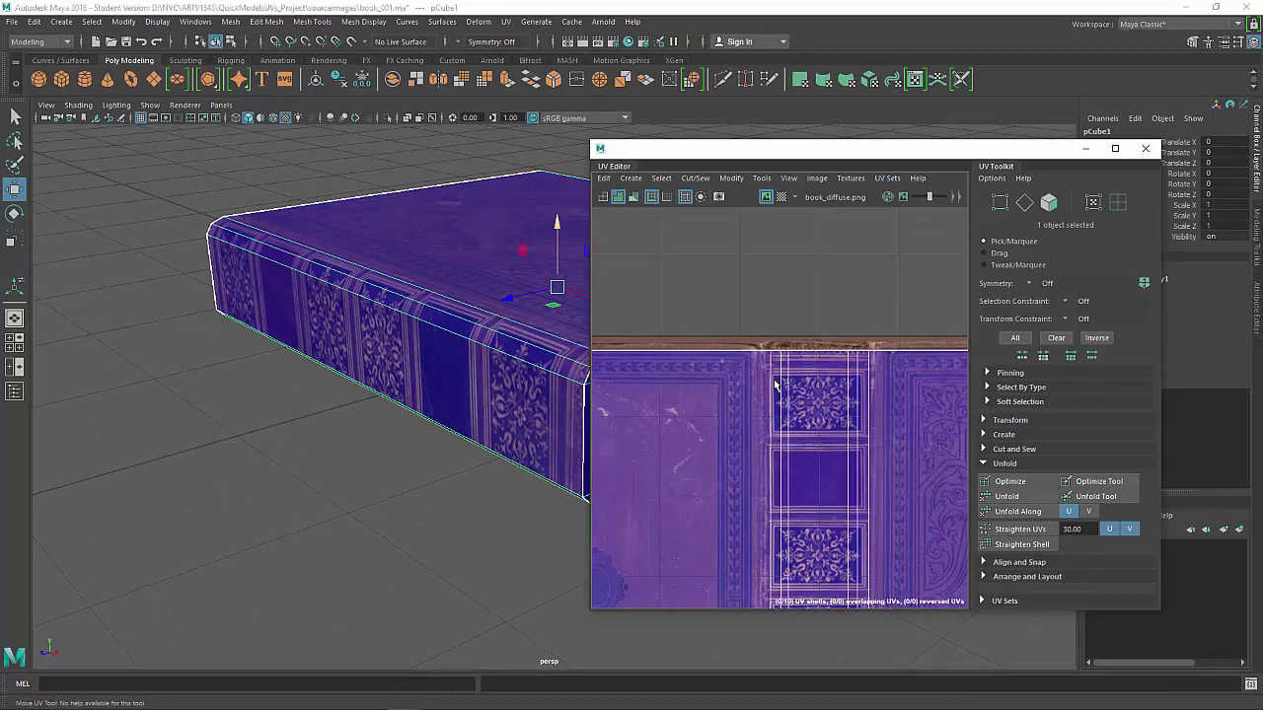
scroll(759, 376, up, 1)
mouse_move(330, 366)
alt+mouse_down()
mouse_move(291, 366)
mouse_move(307, 352)
mouse_move(339, 383)
alt+mouse_up()
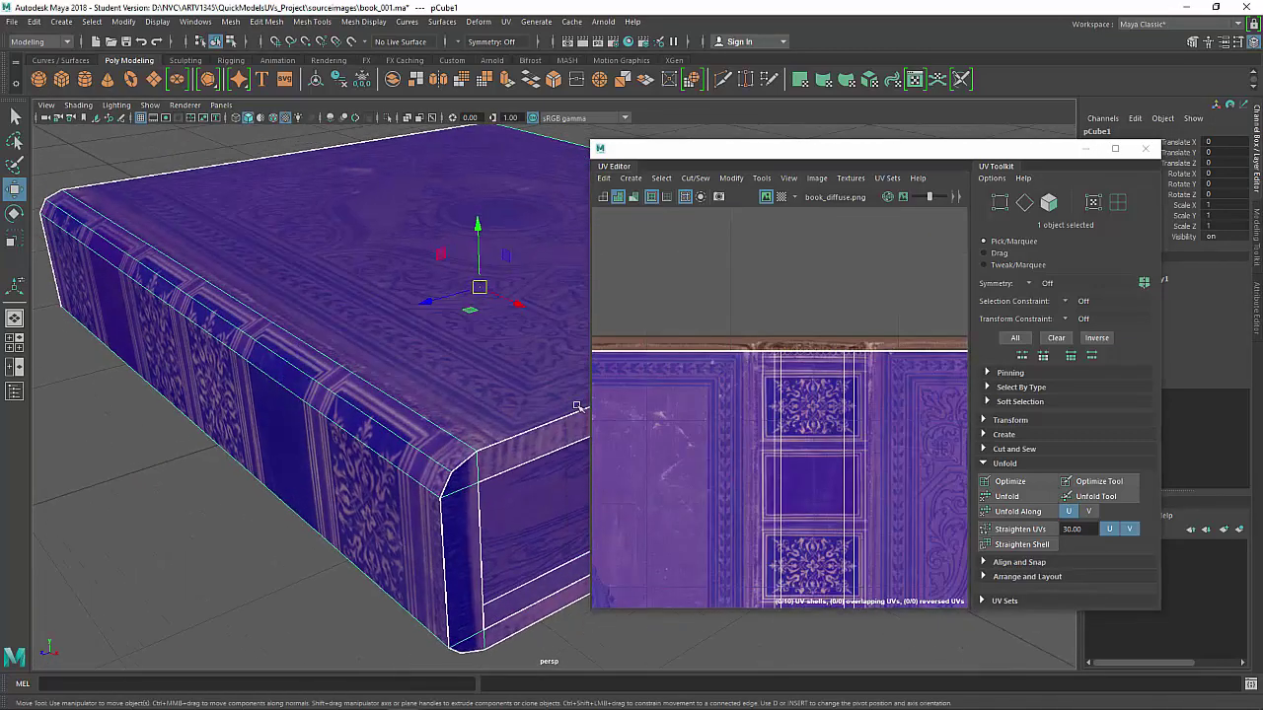
Select the UVs along the spine's border with the plain cover and move them outward past the spine artwork's edge
scroll(735, 391, down, 2)
alt+middle_drag(764, 438, 705, 241)
right_drag(725, 338, 825, 322)
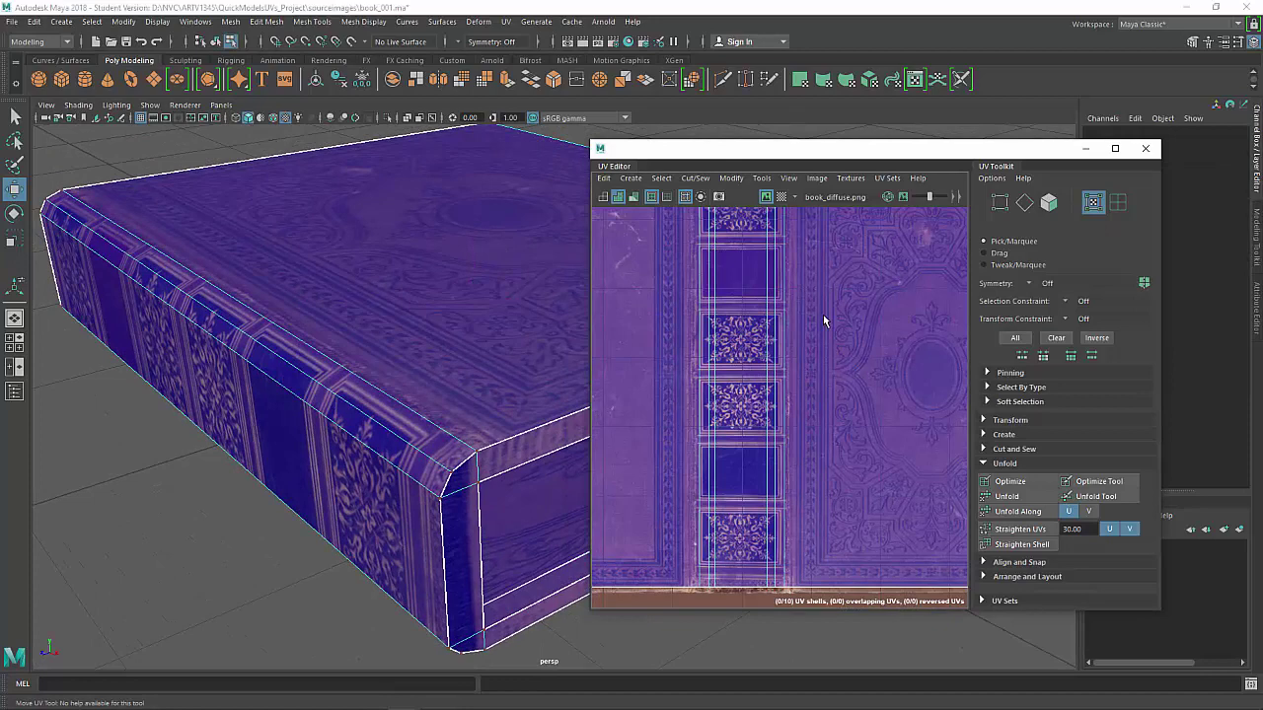
scroll(825, 322, down, 2)
scroll(765, 274, up, 1)
alt+middle_drag(766, 277, 763, 310)
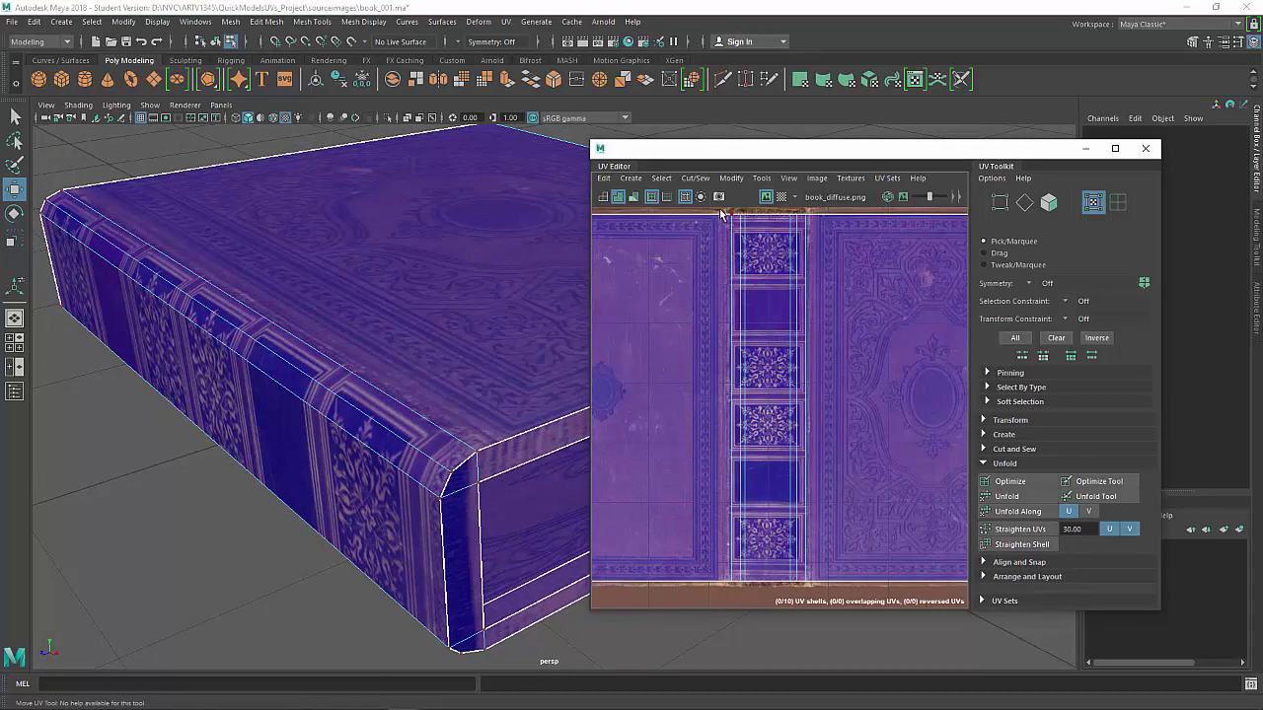
click(764, 432)
alt+middle_drag(764, 432, 769, 439)
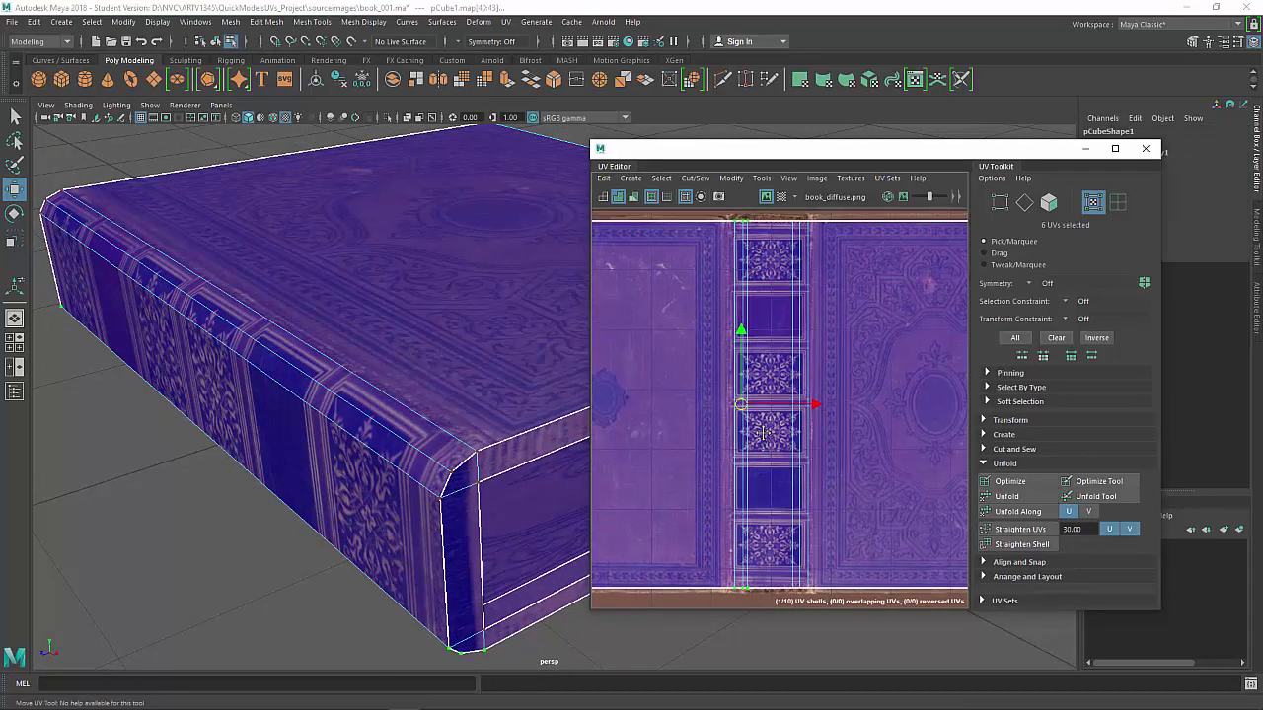
drag(809, 406, 769, 412)
alt+drag(543, 473, 510, 422)
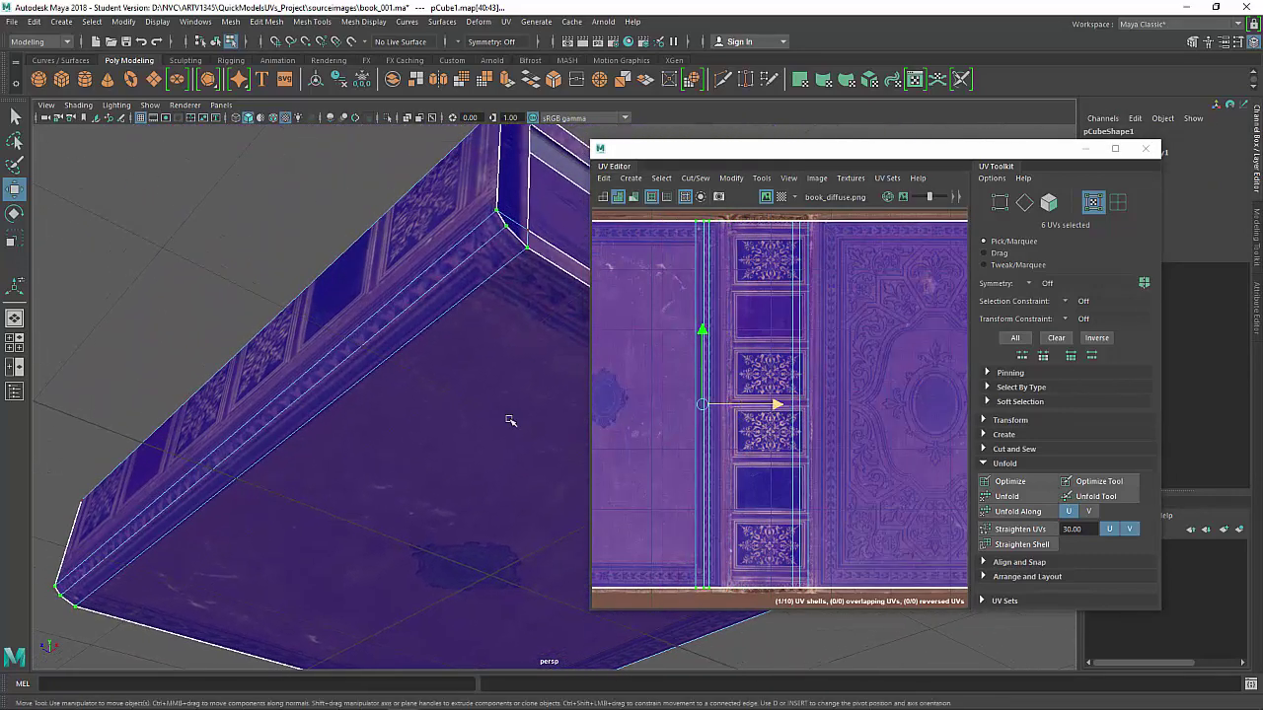
mouse_move(769, 409)
mouse_down()
mouse_move(800, 405)
mouse_move(784, 409)
mouse_up()
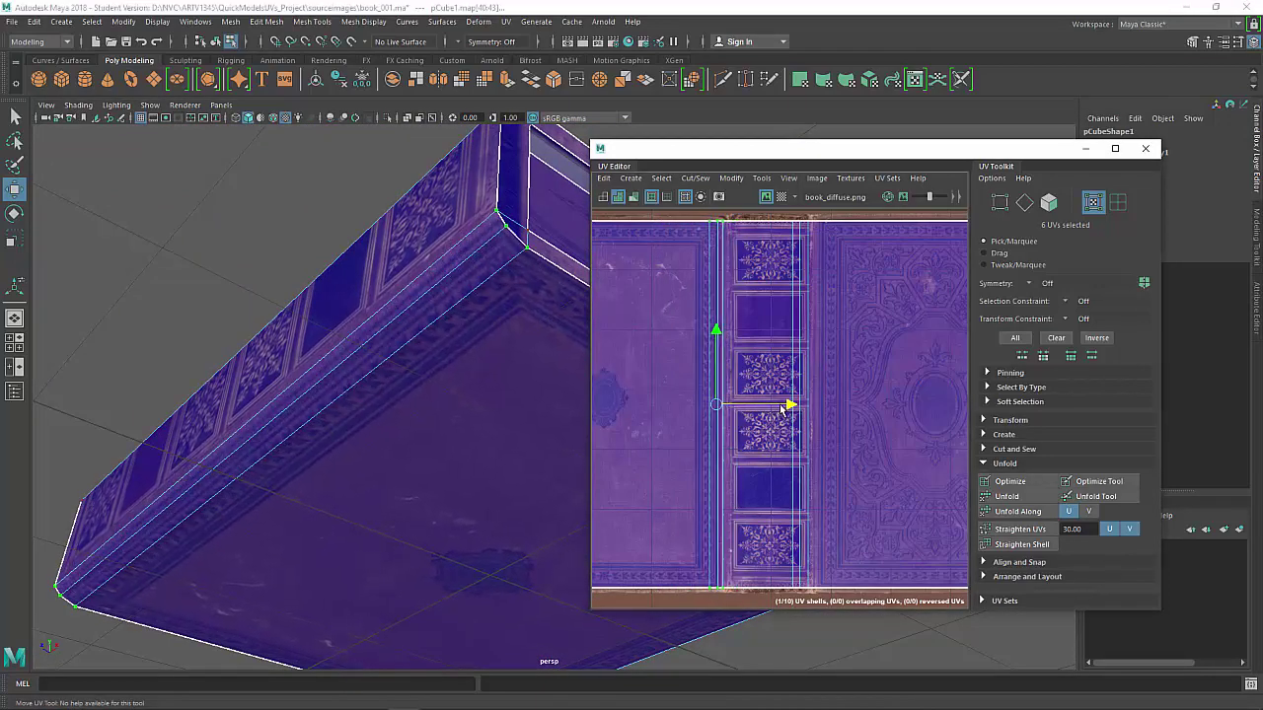
Select the UVs along the spine's border with the ornate cover and move them outward to the spine artwork's edge
alt+drag(408, 267, 408, 305)
drag(824, 216, 760, 367)
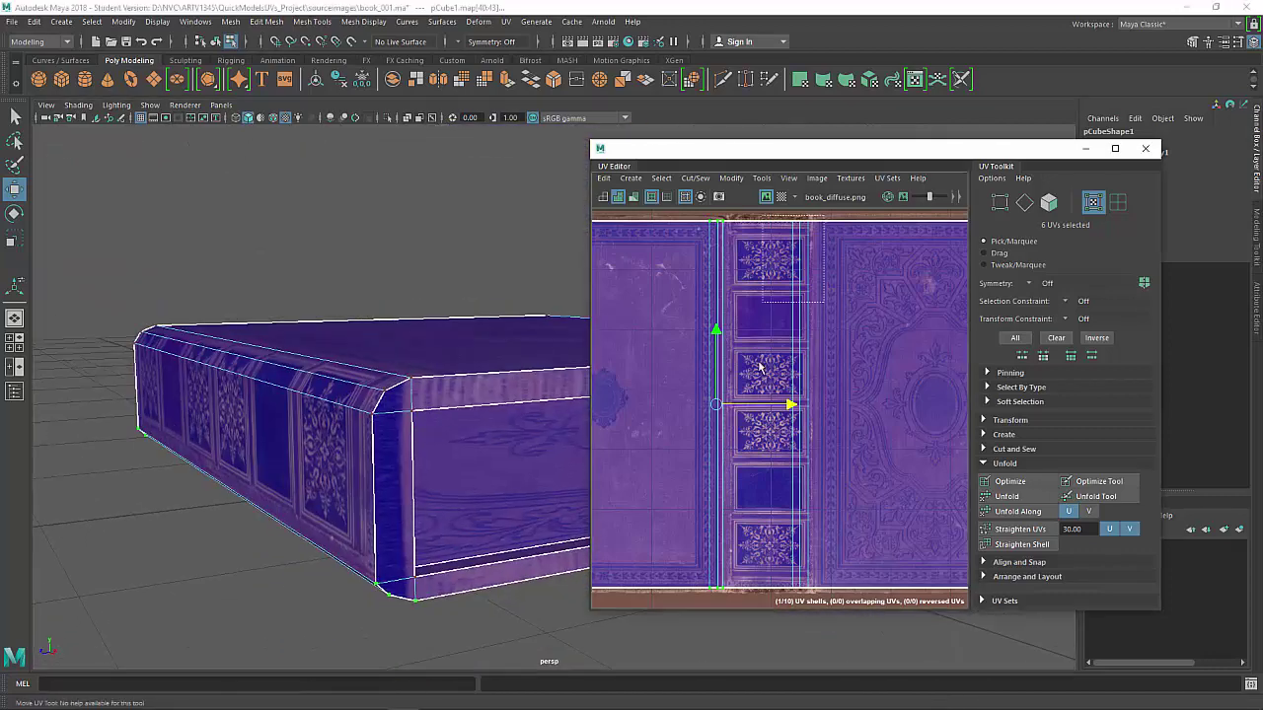
drag(771, 596, 773, 596)
drag(873, 404, 895, 403)
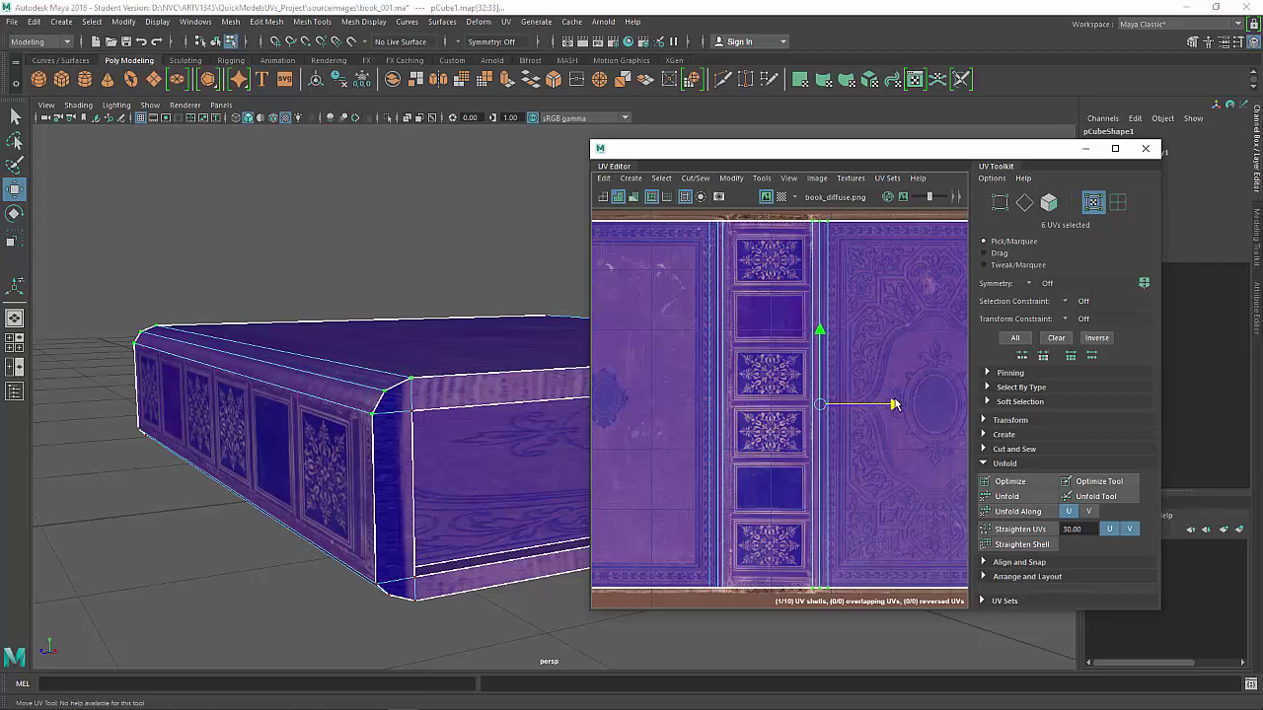
Inspect the spine and cover texture alignment on the book from several angles in object mode
alt+drag(368, 472, 378, 385)
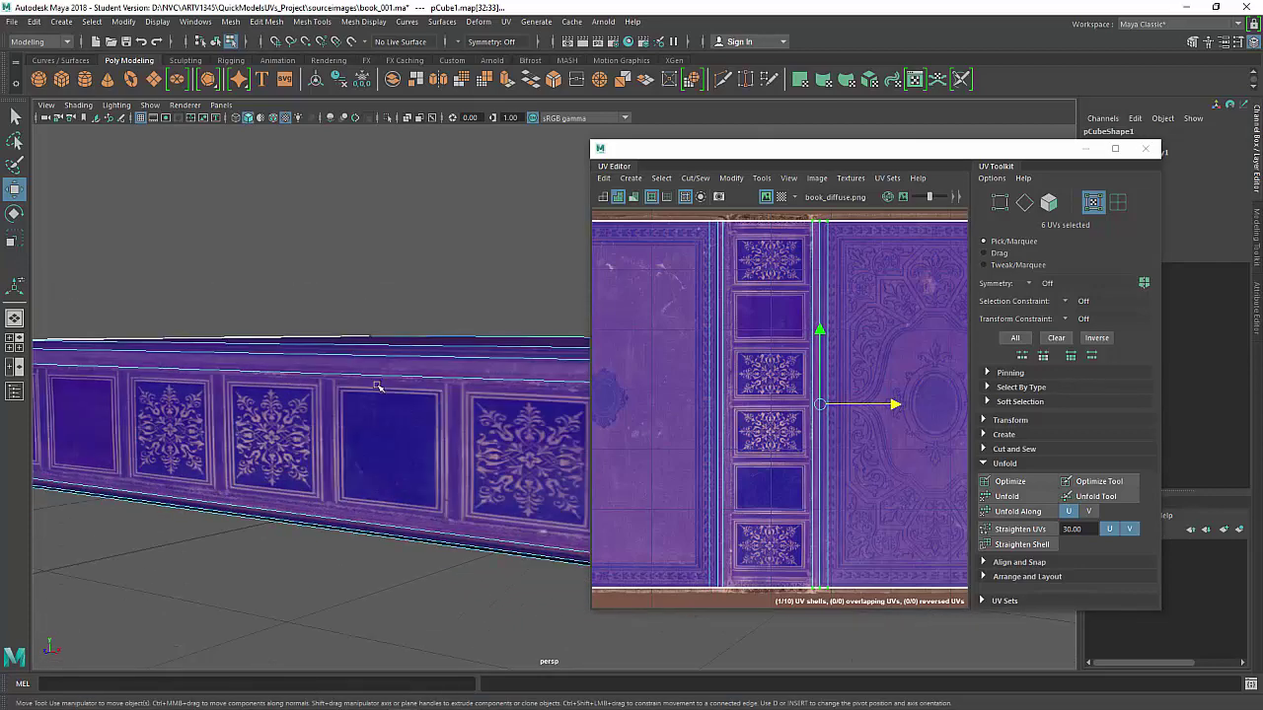
right_drag(377, 318, 470, 292)
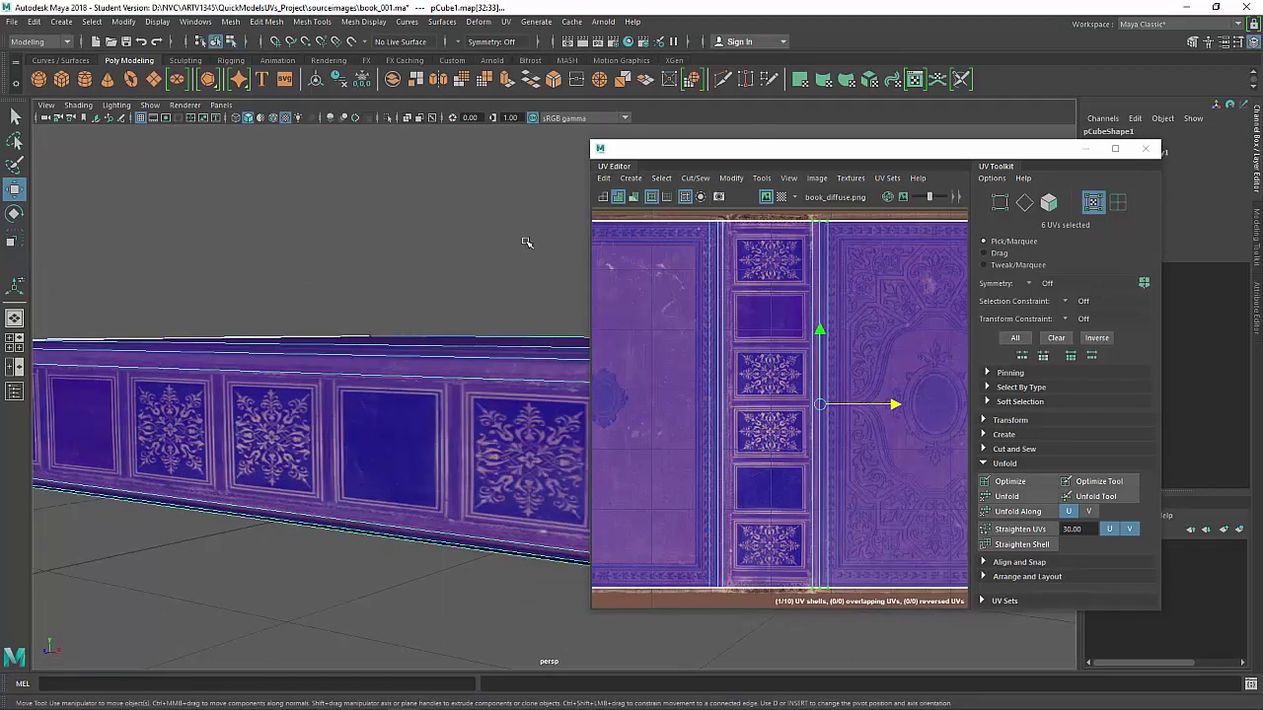
click(485, 319)
alt+drag(544, 530, 308, 456)
click(444, 385)
alt+drag(450, 385, 472, 248)
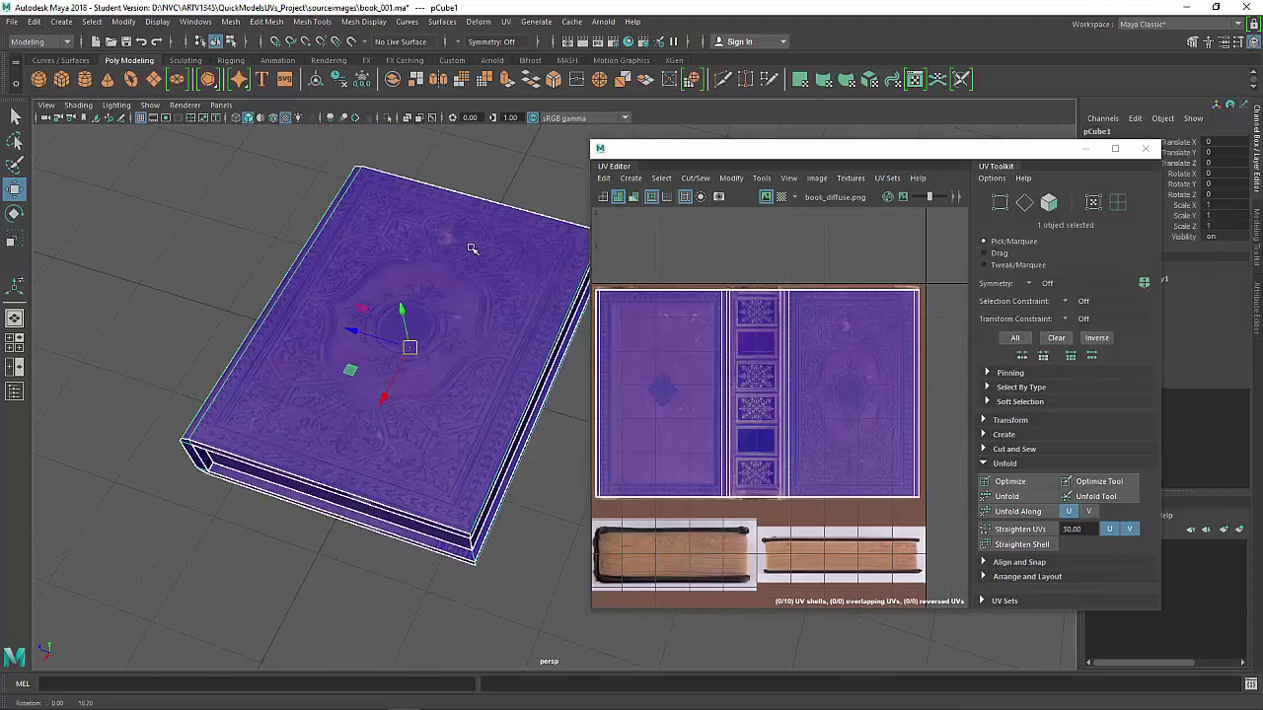
alt+drag(436, 361, 460, 378)
Identify the UVs of the book's upper cover face, and rotate the whole cover shell half a turn to swap the covers
right_drag(471, 318, 471, 356)
click(449, 386)
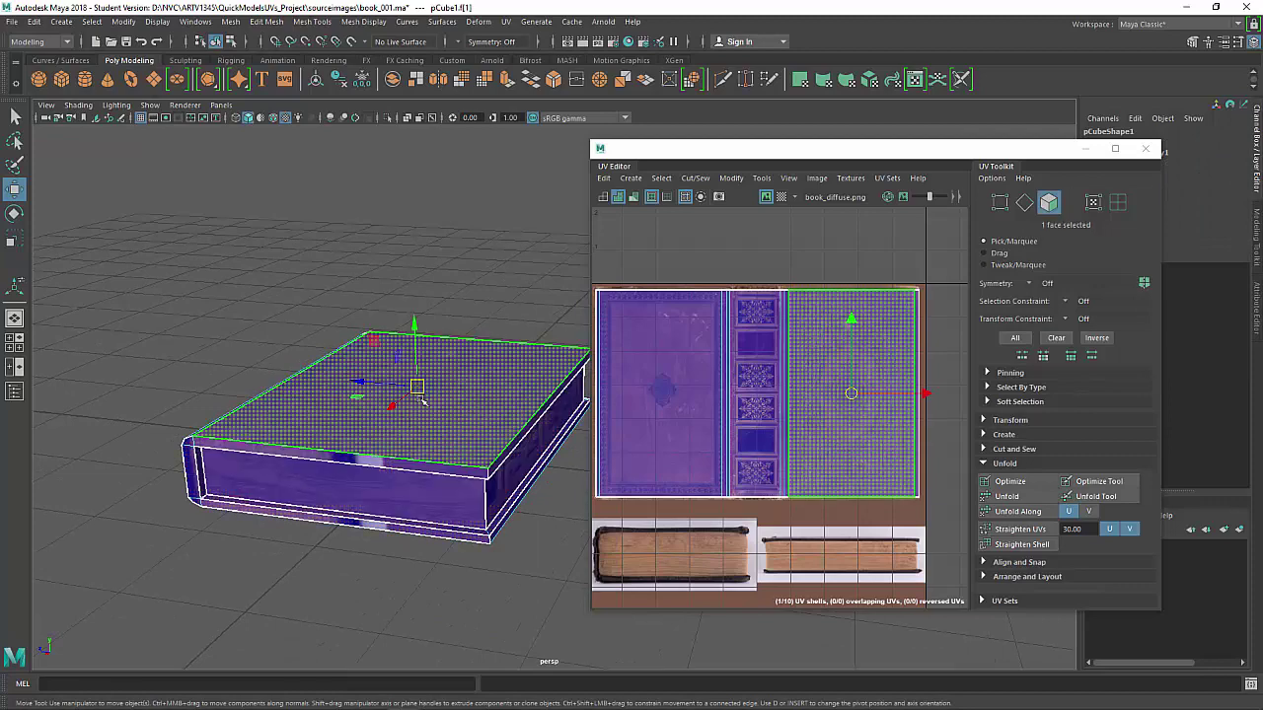
click(511, 321)
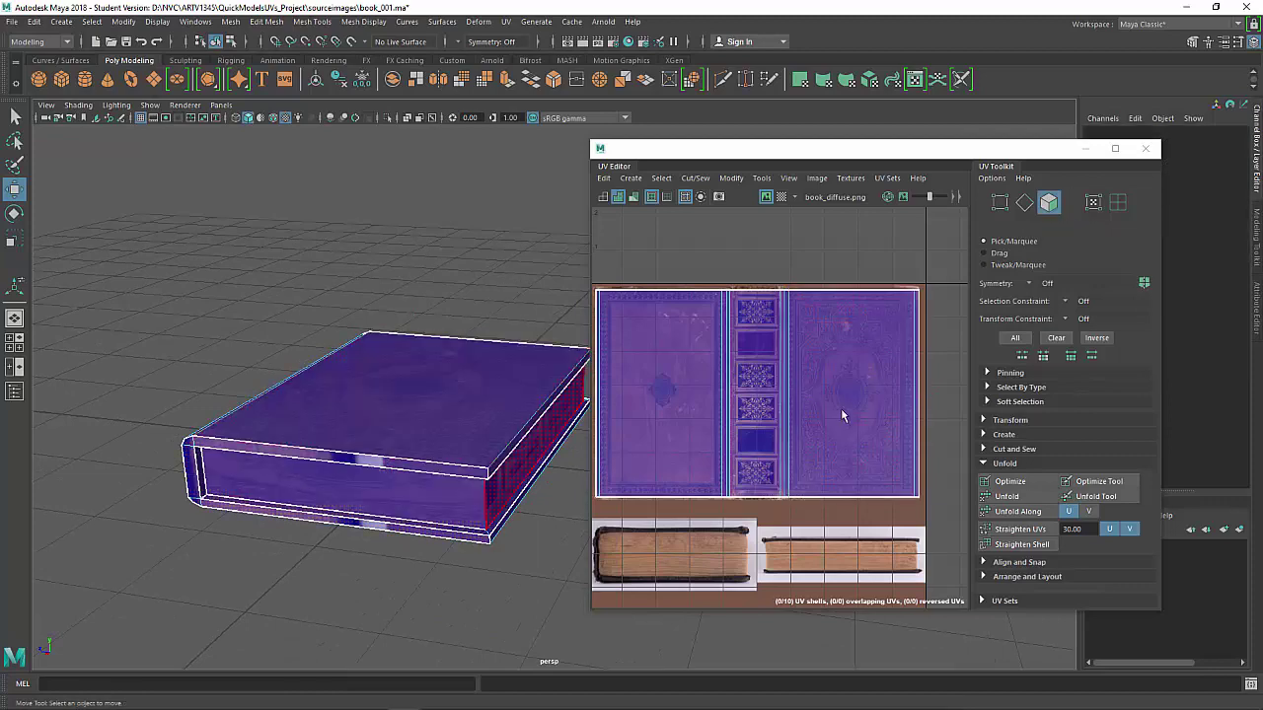
right_click(815, 385)
click(759, 367)
click(813, 382)
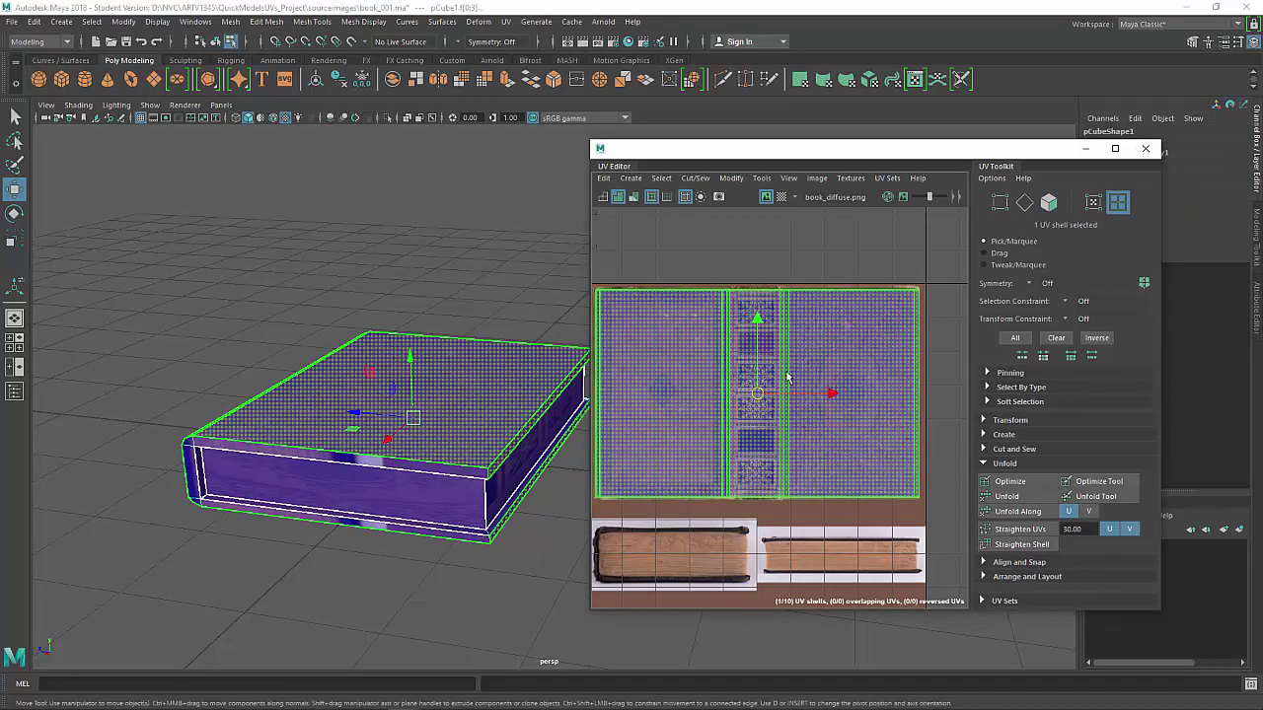
key(e)
drag(824, 376, 618, 445)
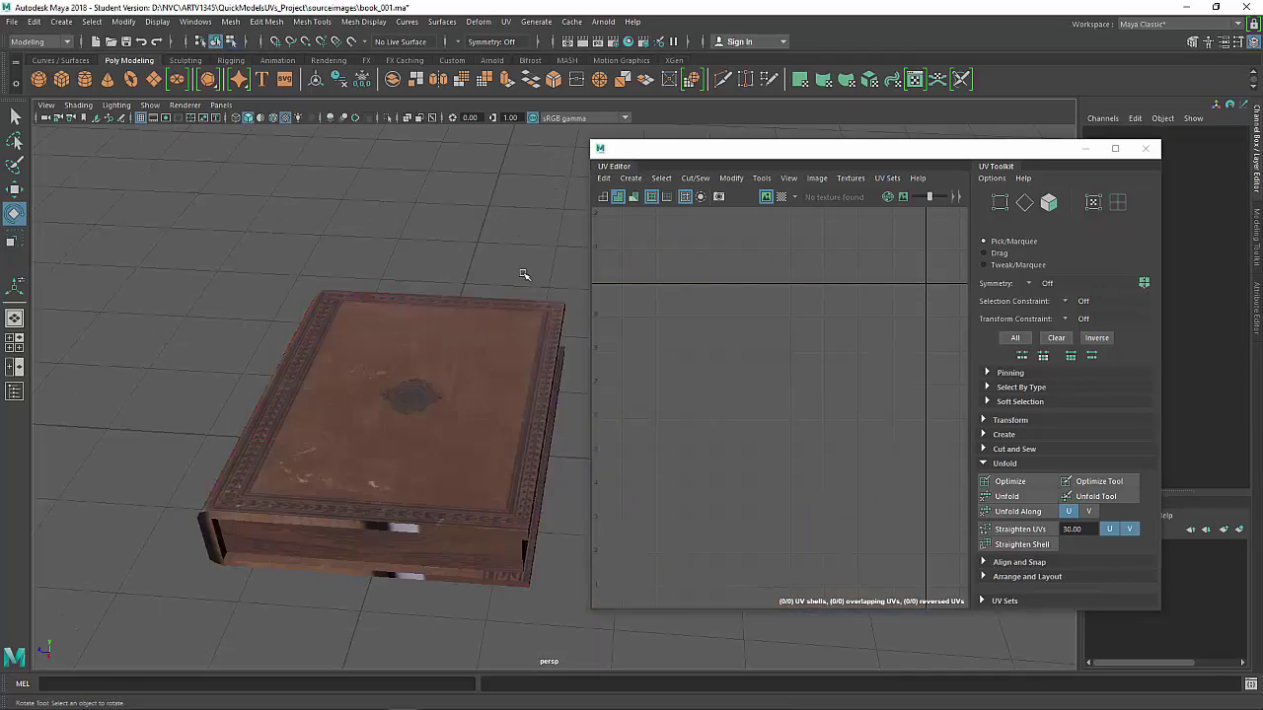
Inspect the book with its rotated cover texture, reselect the book, and examine the page-edge artwork in the UV layout
alt+drag(524, 275, 445, 375)
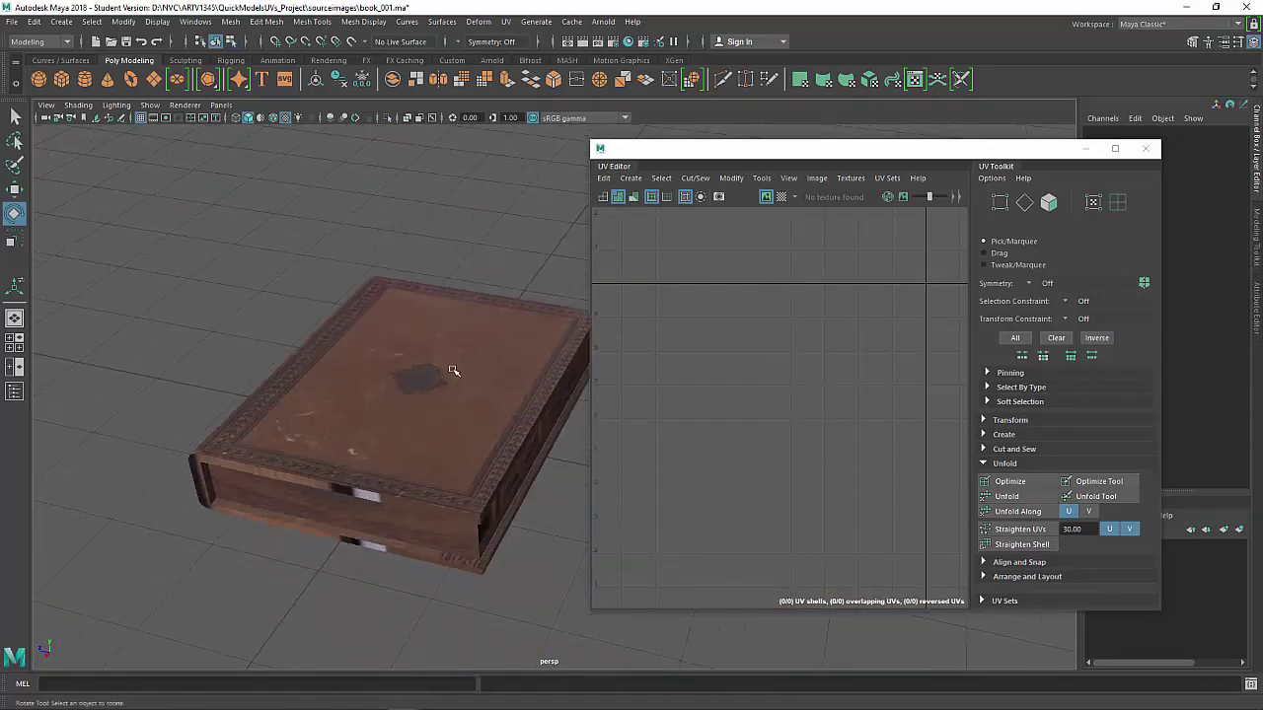
click(457, 374)
key(q)
alt+drag(539, 411, 391, 398)
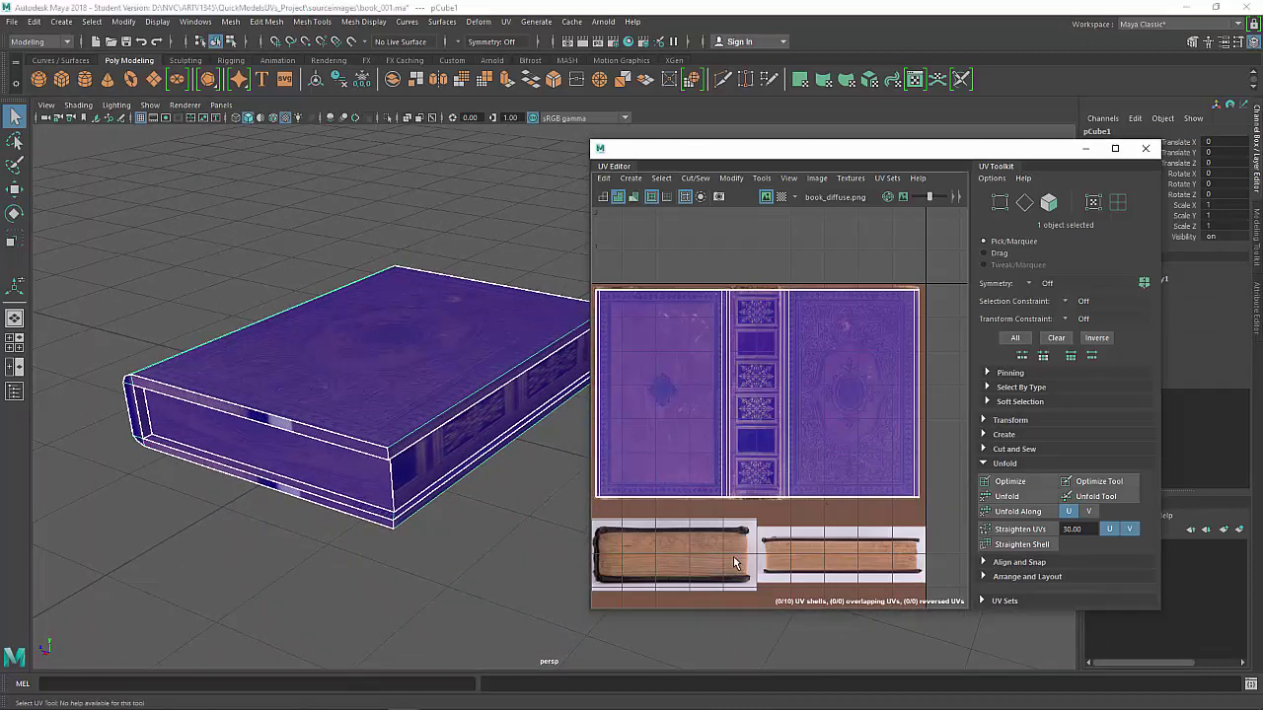
scroll(734, 563, up, 5)
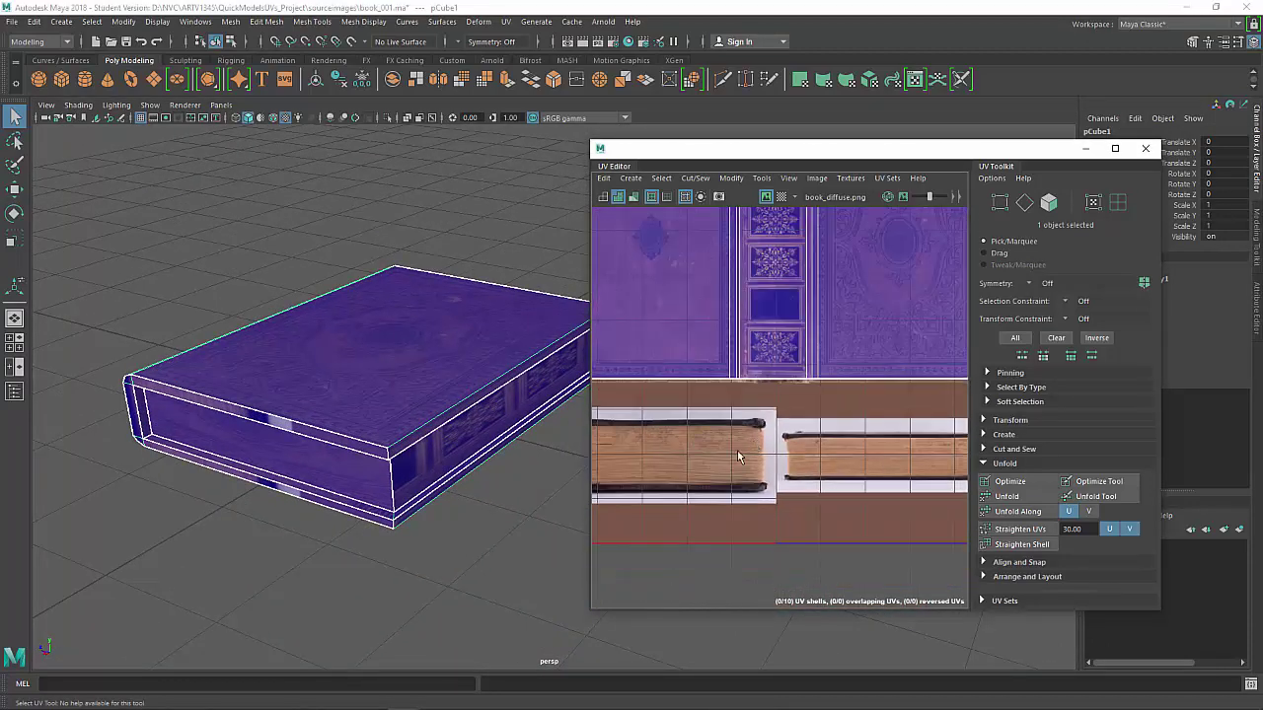
Select the book's long page-edge face and move its UV shell onto the narrower page-edge artwork of the texture
scroll(737, 455, down, 3)
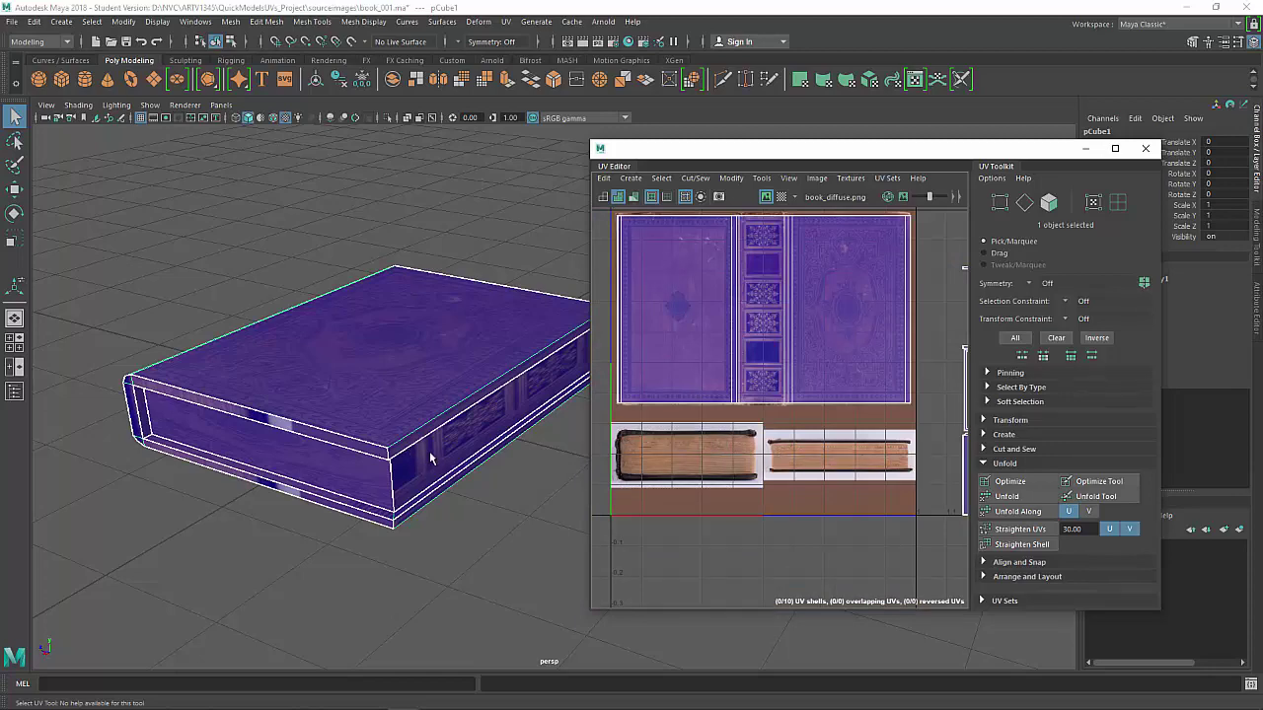
alt+drag(429, 450, 394, 375)
right_drag(359, 318, 360, 383)
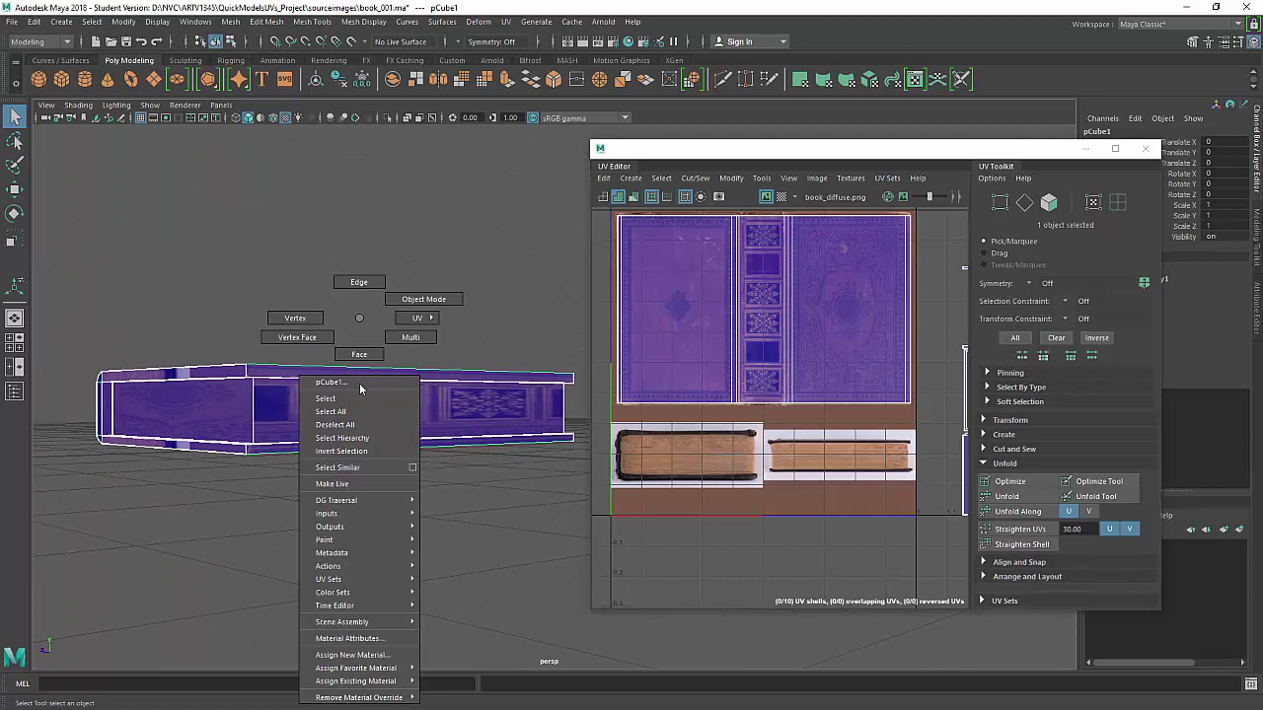
click(359, 354)
click(369, 412)
scroll(873, 390, down, 1)
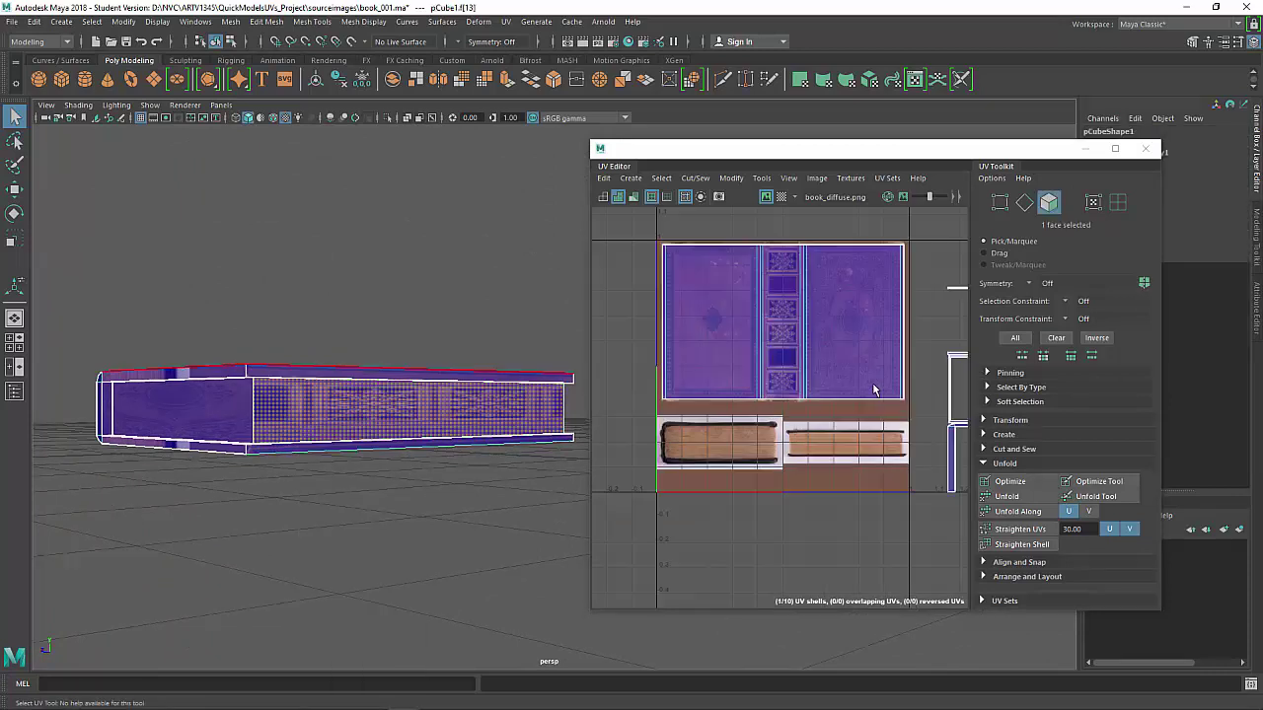
scroll(874, 390, down, 3)
alt+middle_drag(873, 389, 681, 387)
scroll(750, 371, up, 1)
key(w)
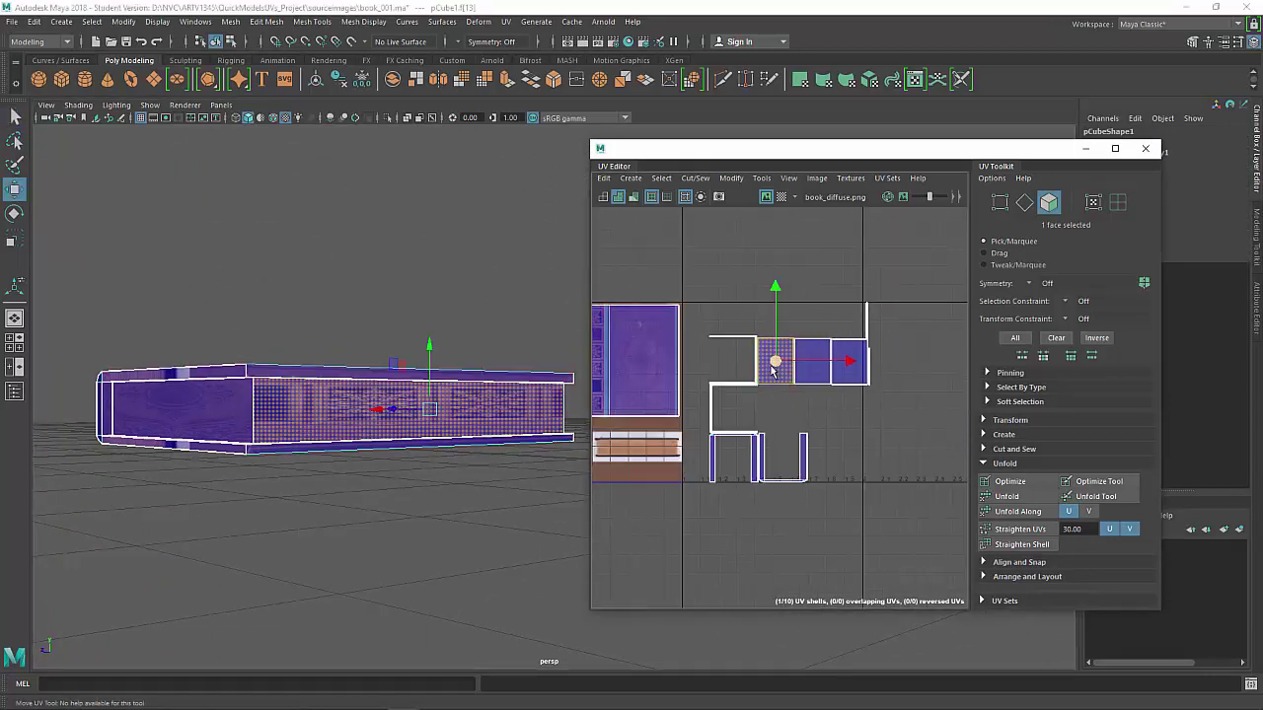
mouse_move(773, 370)
mouse_down()
mouse_move(794, 351)
mouse_move(753, 357)
mouse_move(760, 380)
mouse_up()
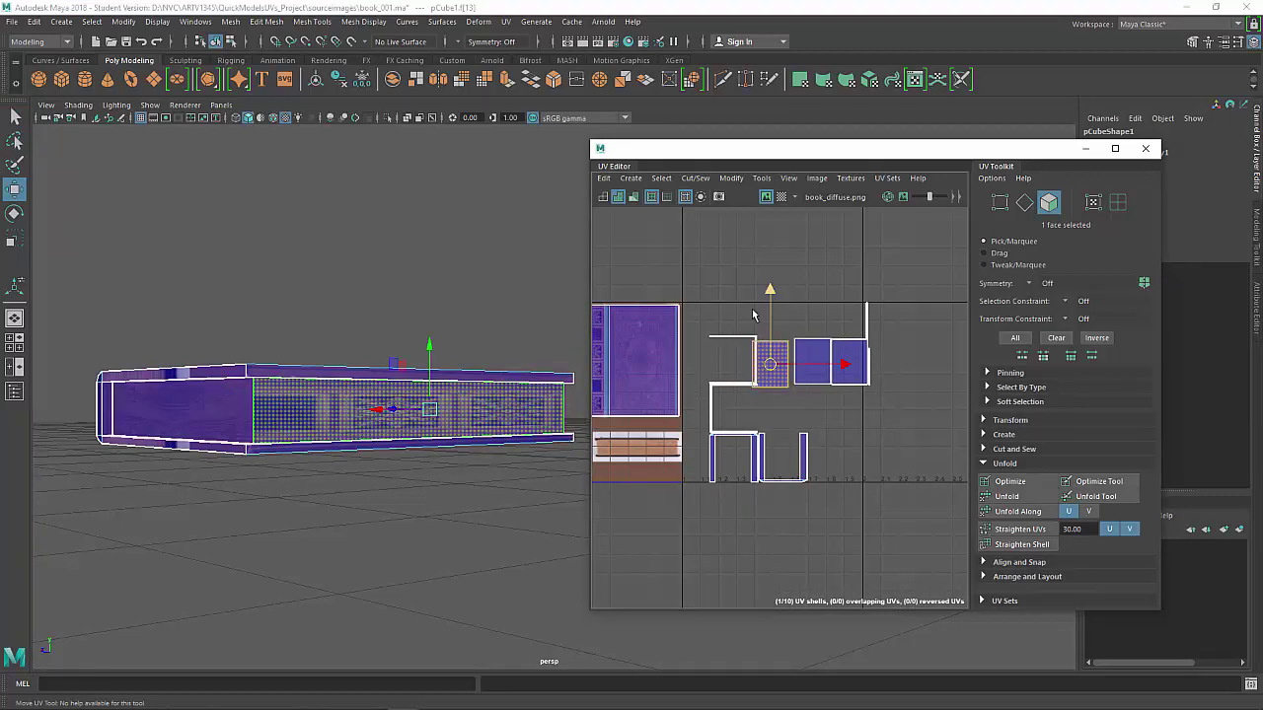
alt+middle_drag(709, 400, 868, 379)
drag(907, 359, 766, 443)
scroll(760, 437, up, 5)
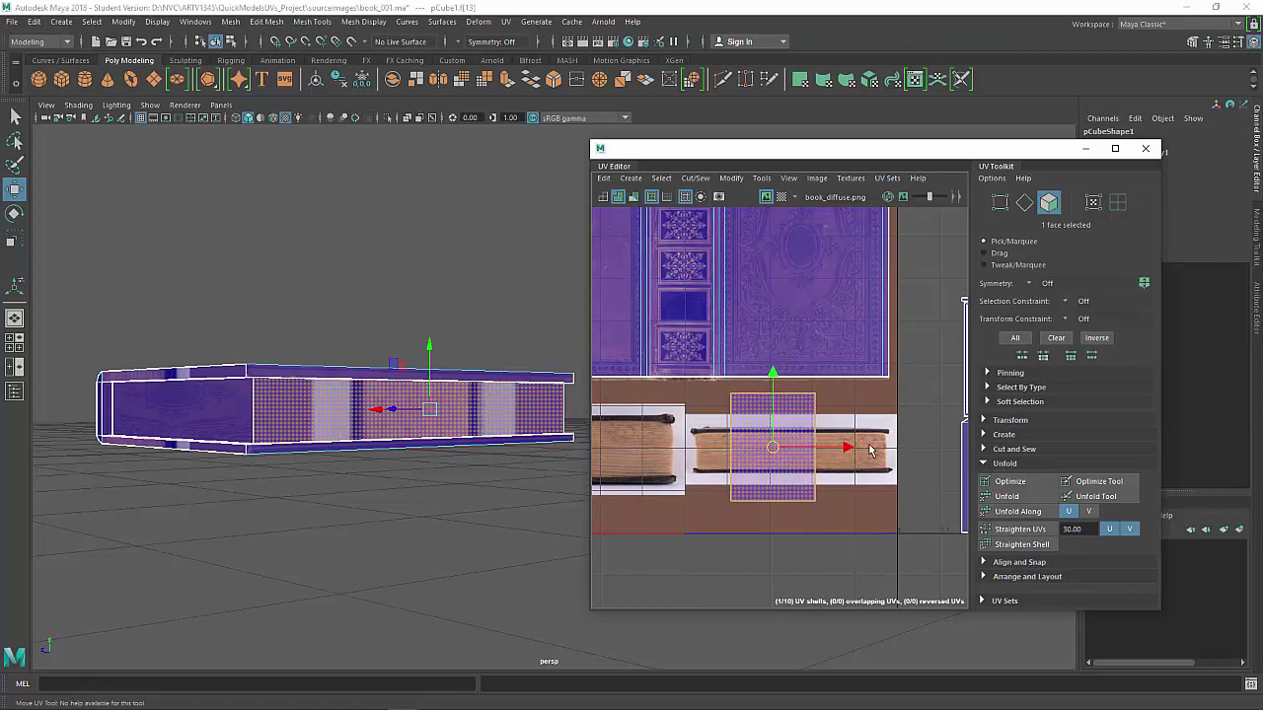
Rotate the long page-edge UV shell a quarter turn so its length follows the page lines
key(e)
drag(841, 426, 777, 333)
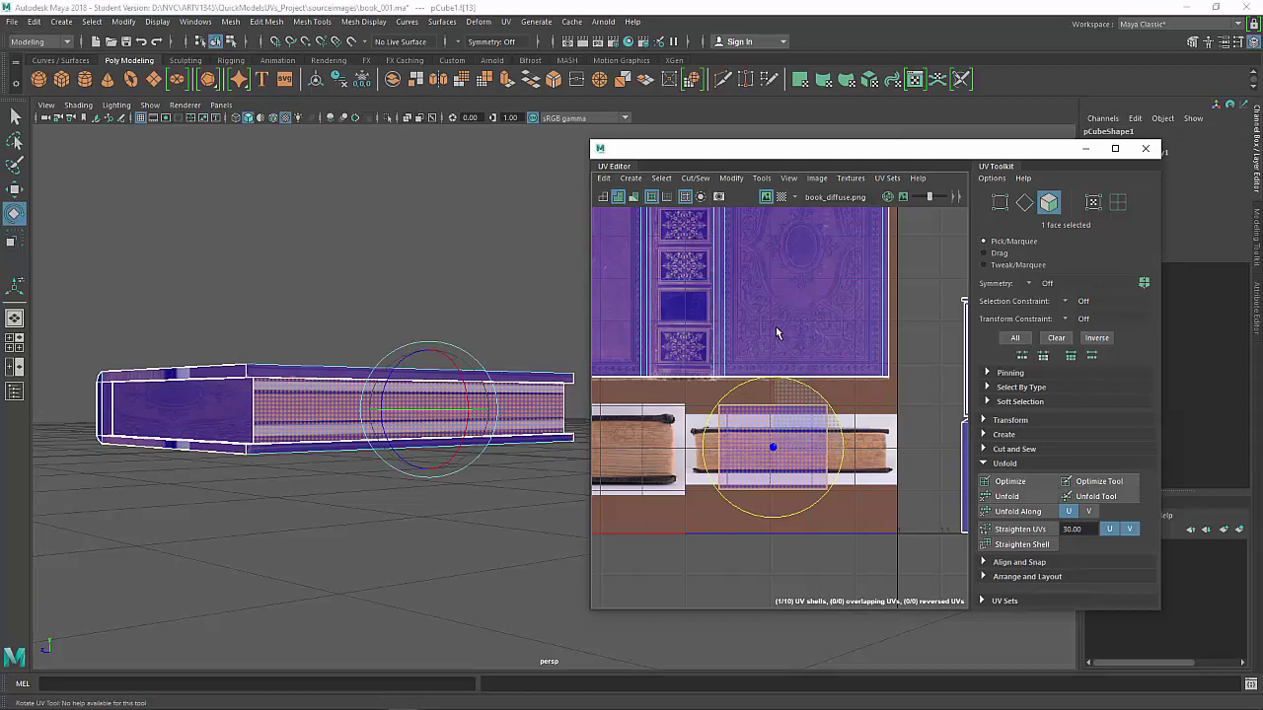
mouse_move(425, 419)
alt+mouse_down()
mouse_move(474, 456)
mouse_move(501, 445)
mouse_move(409, 434)
alt+mouse_up()
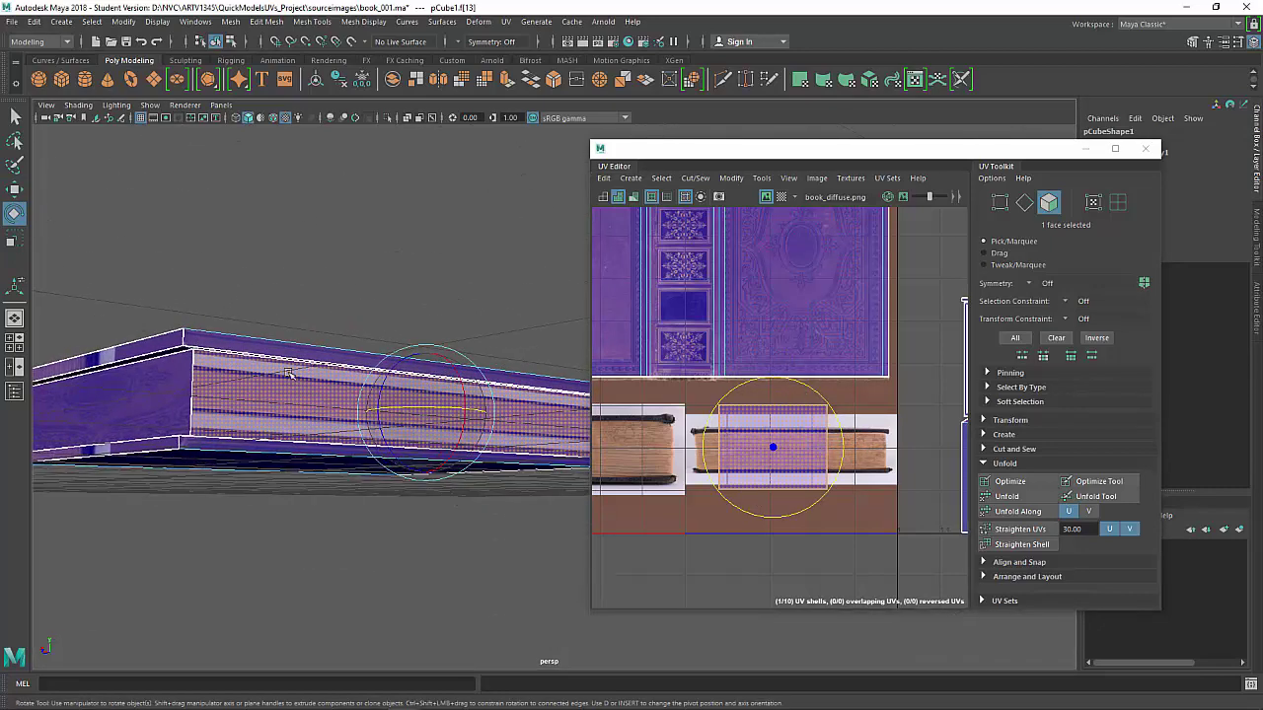
Pick the long page-edge shell's corner UVs one at a time to identify the matching corners on the book
right_click(849, 386)
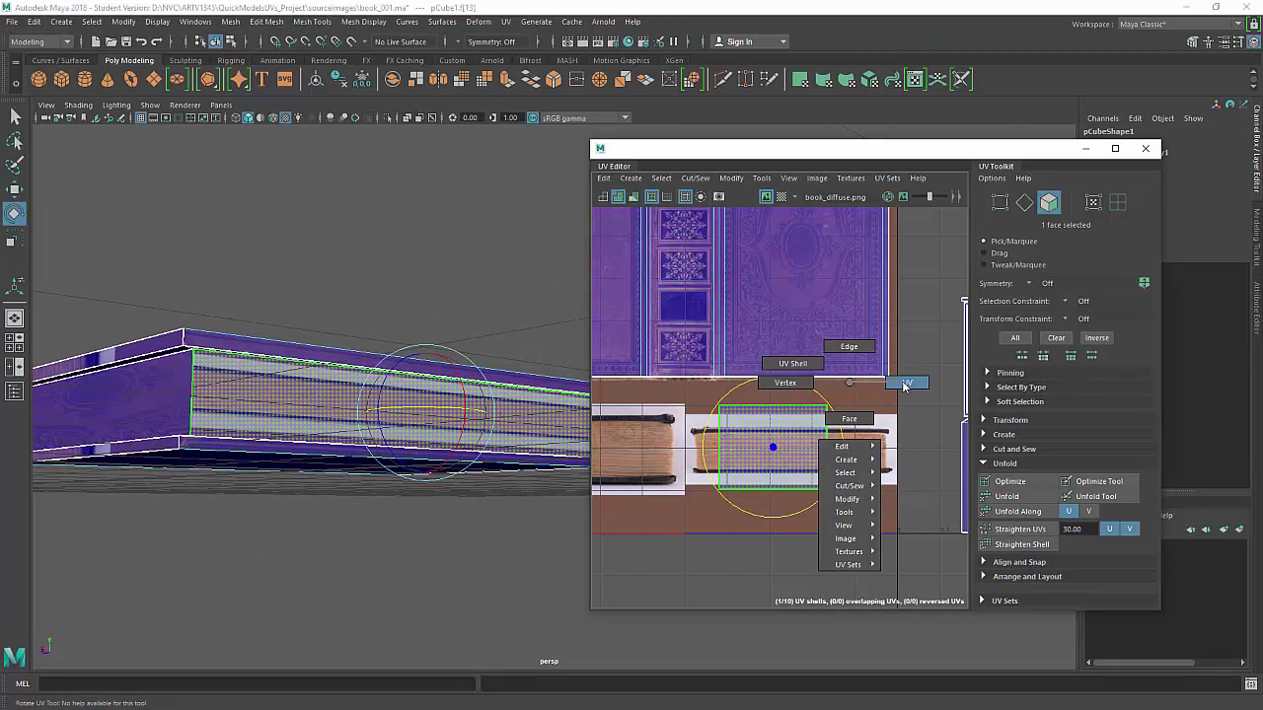
click(904, 384)
click(888, 387)
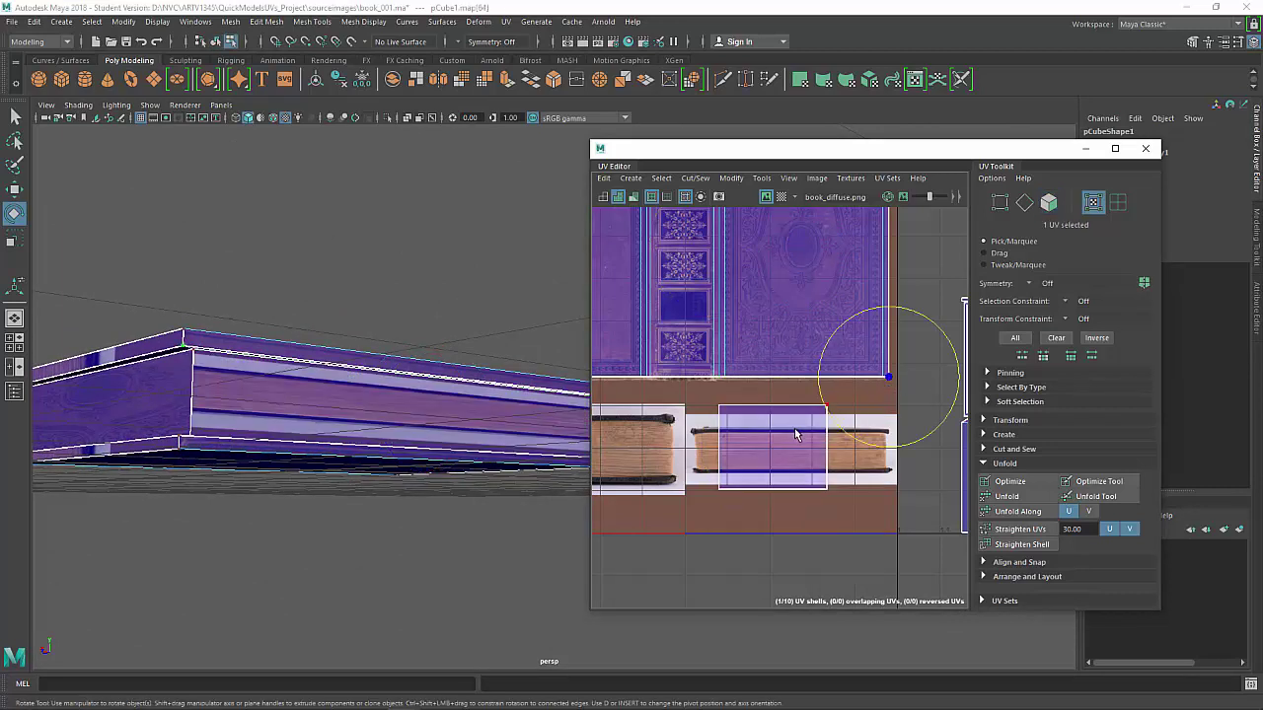
click(837, 402)
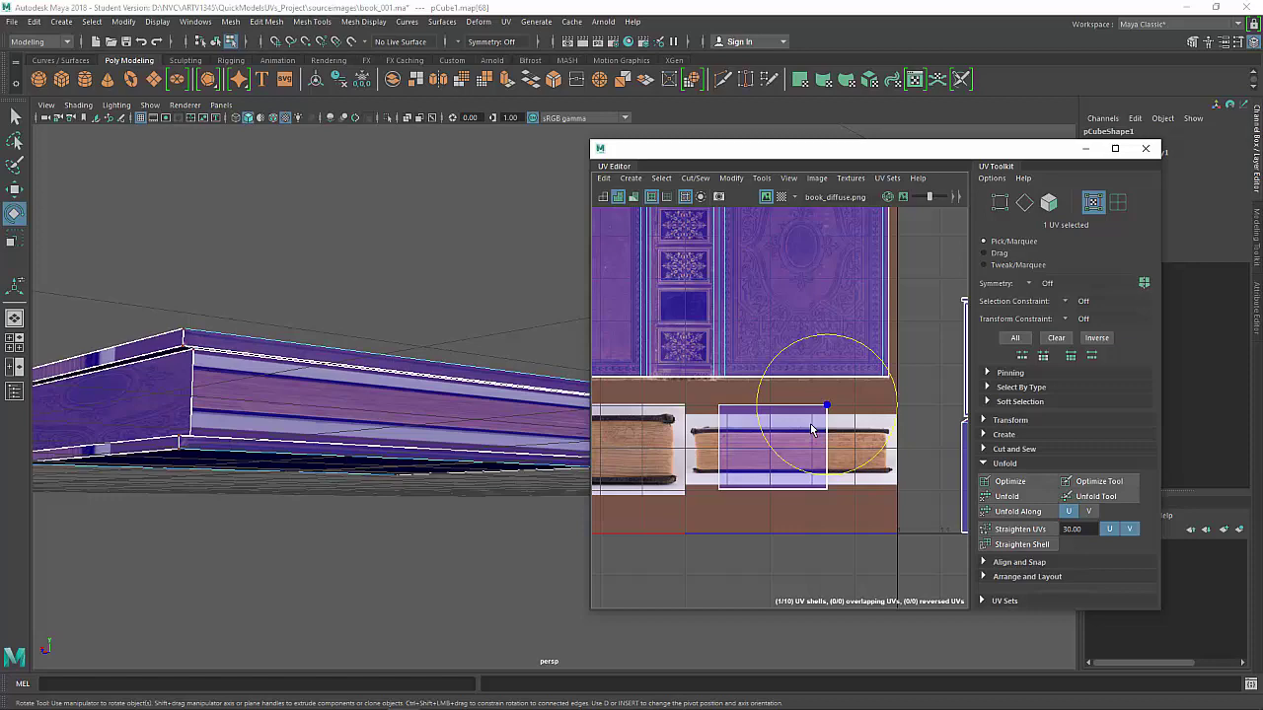
key(q)
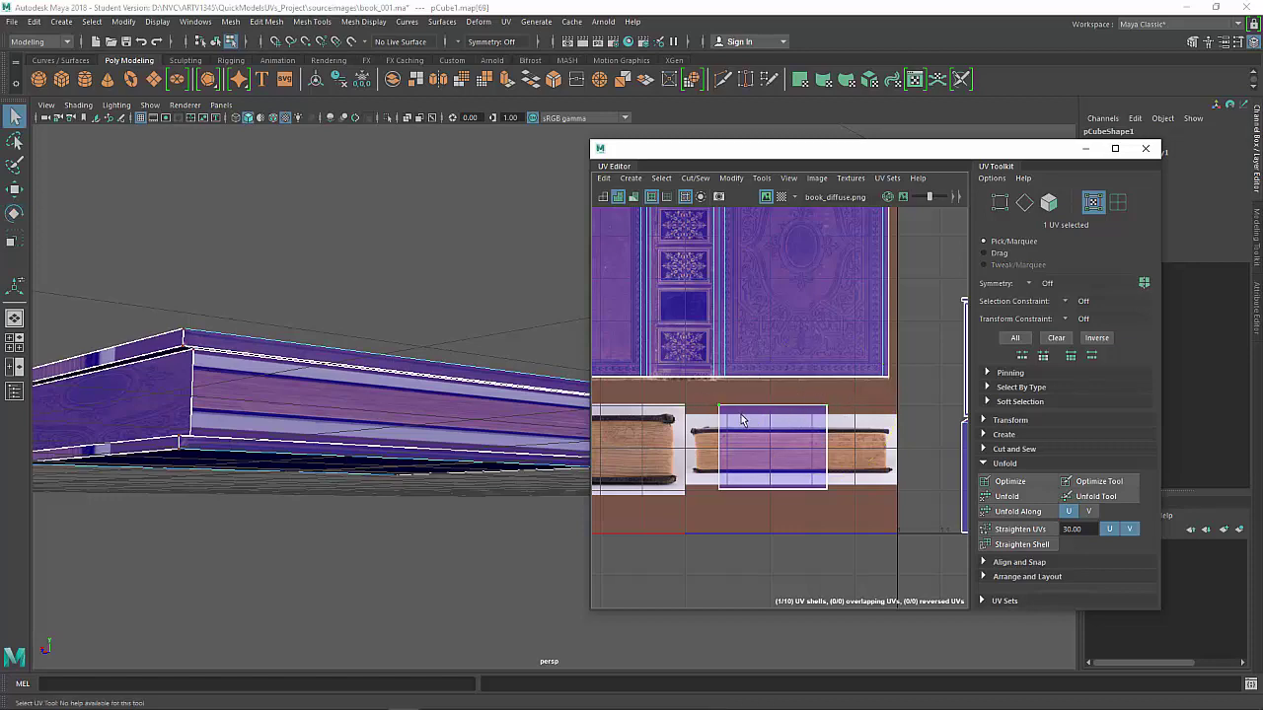
alt+drag(414, 414, 485, 395)
click(703, 493)
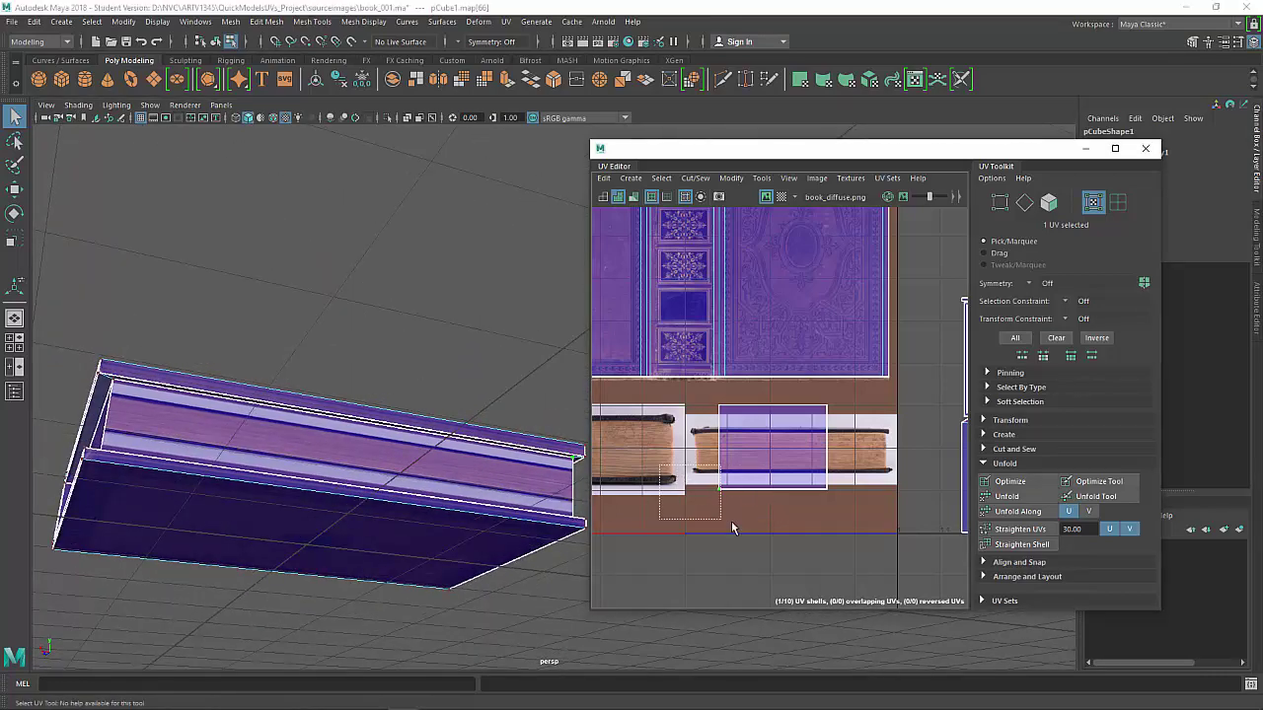
Select the whole long page-edge UV shell and rotate it half a turn
right_drag(846, 475, 803, 461)
key(e)
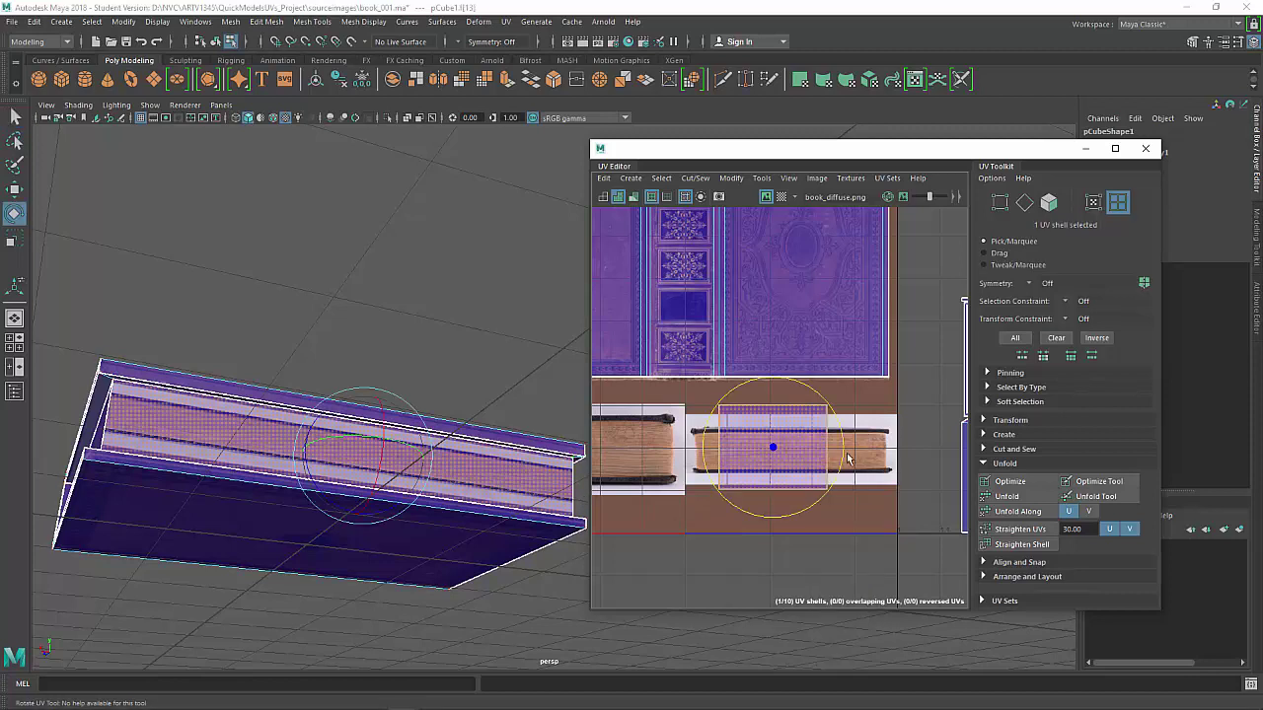
drag(843, 447, 604, 450)
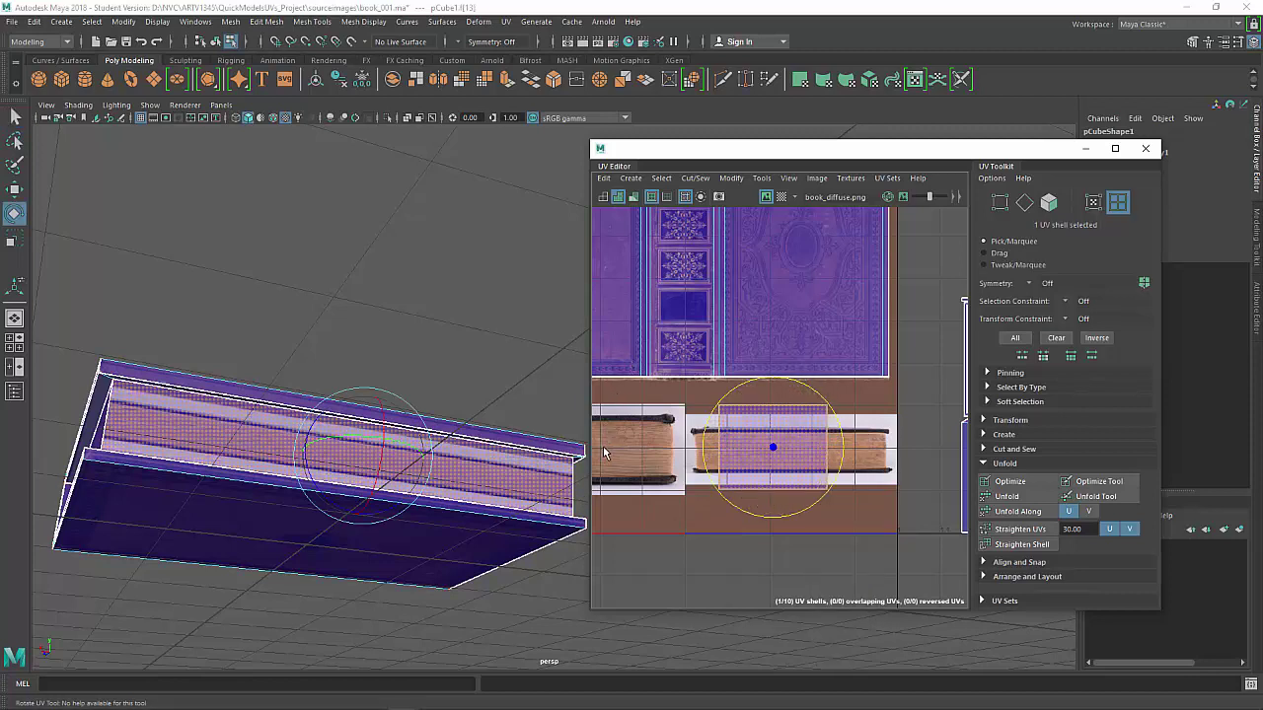
Check the rotated shell's orientation by picking its upper corner UVs and comparing them with the book's corners
click(698, 396)
click(826, 406)
click(718, 405)
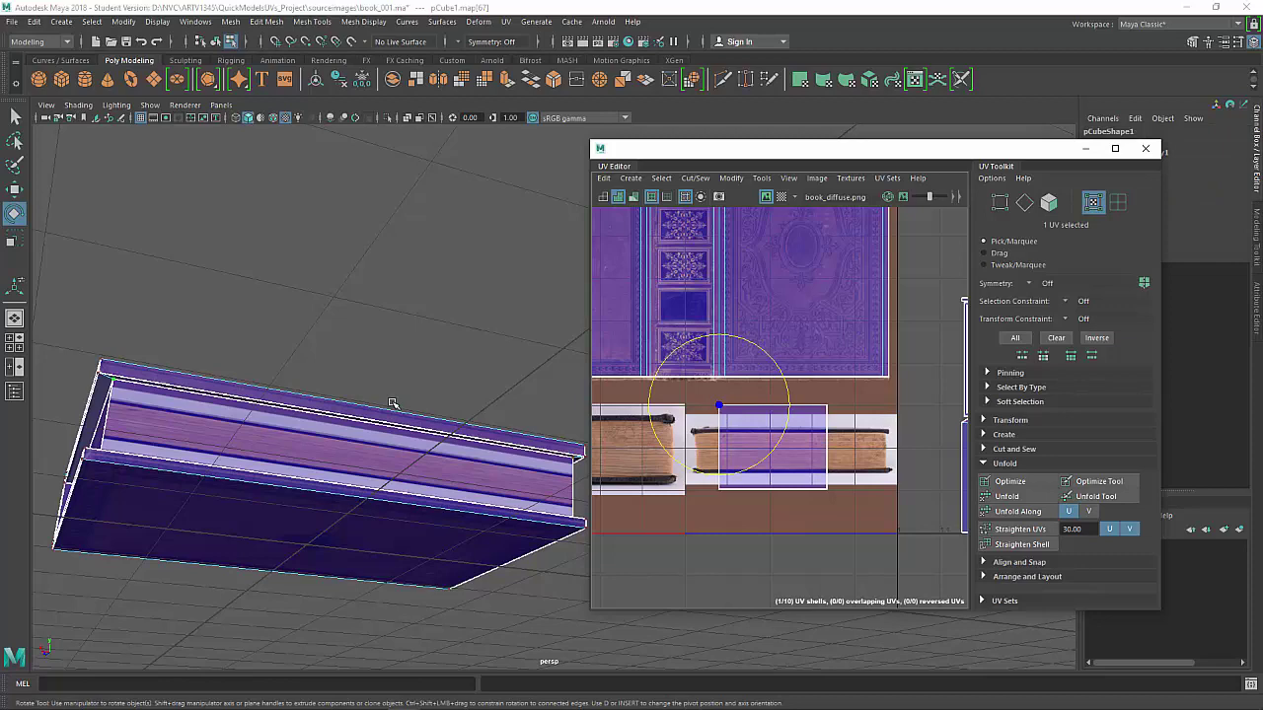
alt+drag(392, 406, 410, 382)
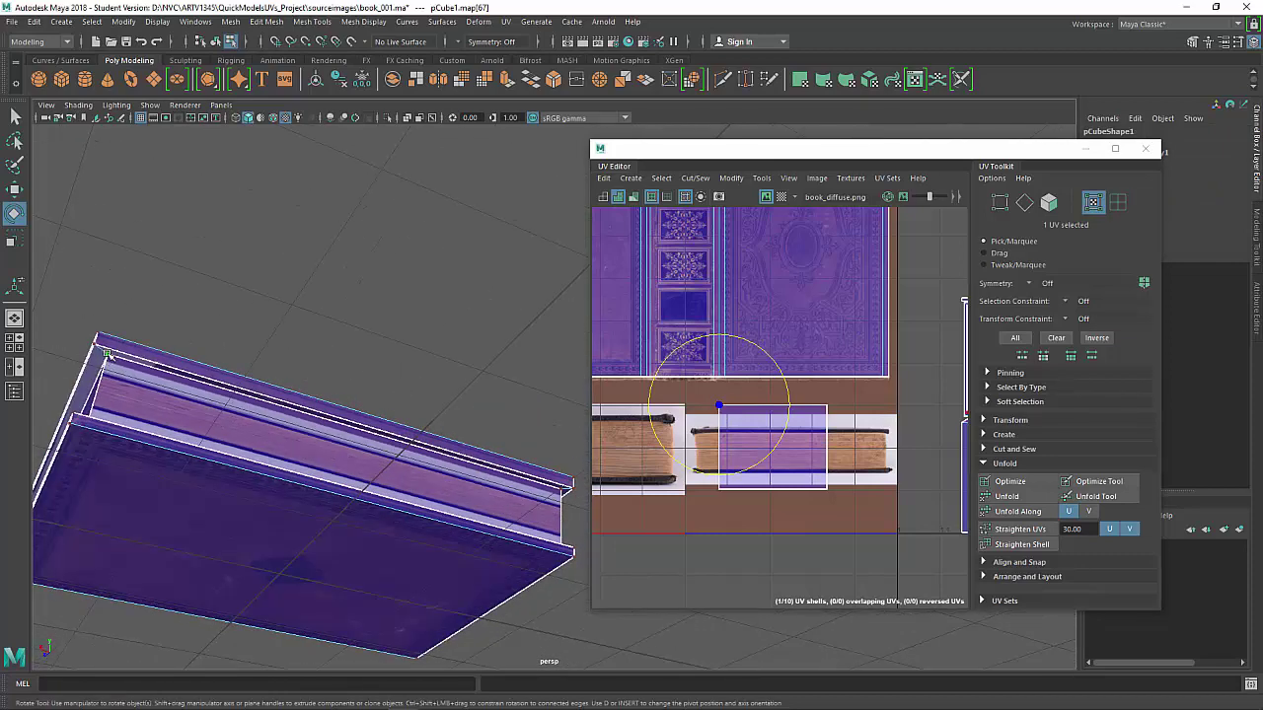
click(827, 404)
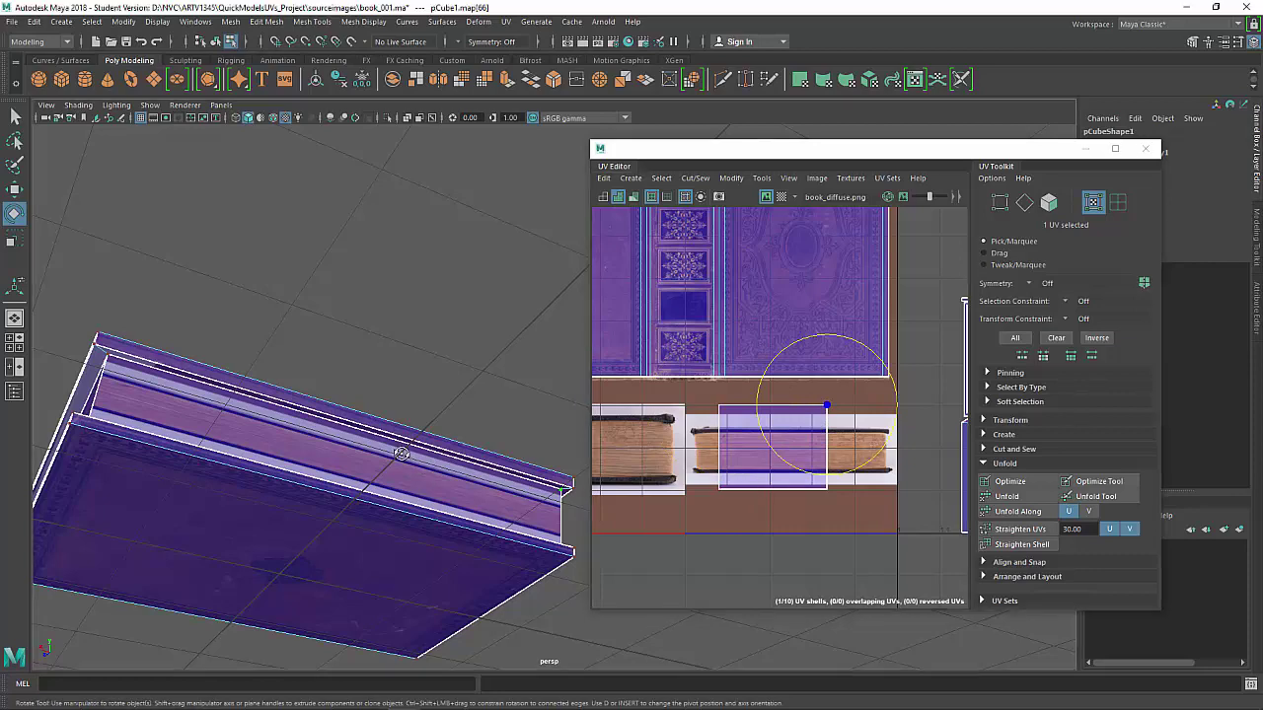
alt+drag(400, 445, 415, 473)
click(811, 540)
Move the border UVs of the long page-edge shell to the inner edges of the narrower page artwork
right_drag(757, 432, 829, 428)
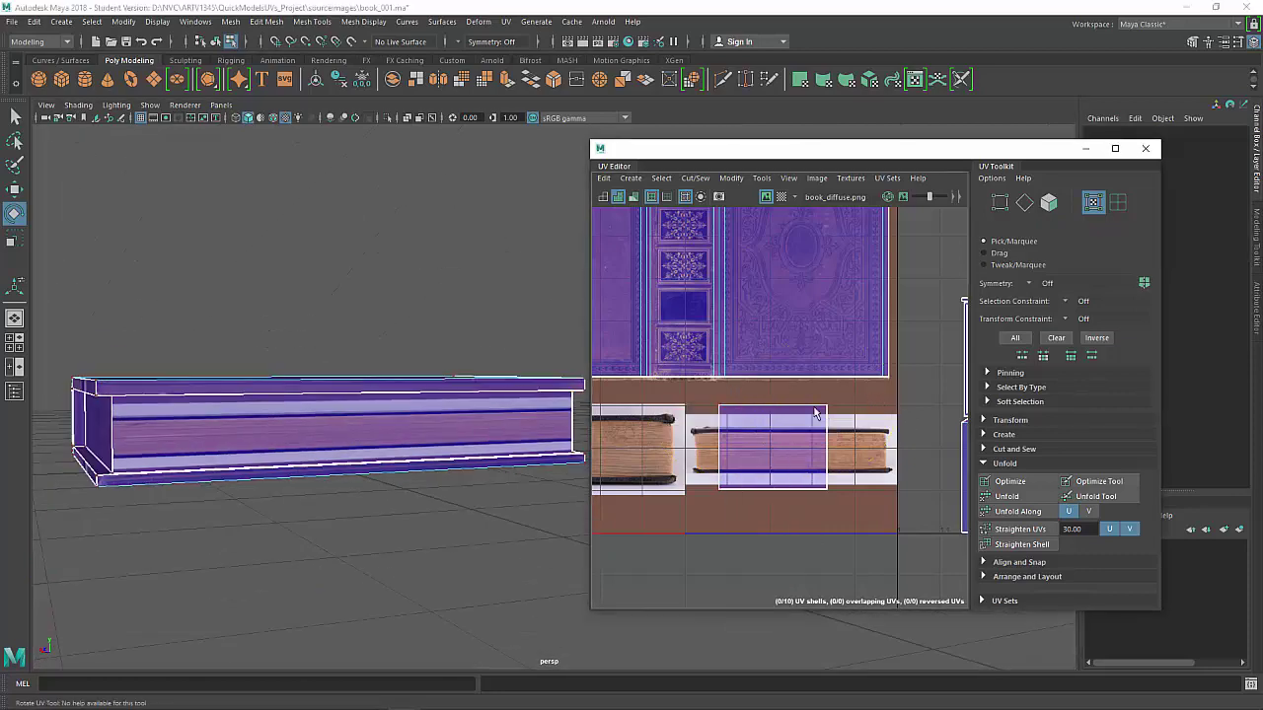
drag(854, 398, 690, 434)
key(w)
drag(775, 337, 773, 361)
drag(693, 456, 853, 506)
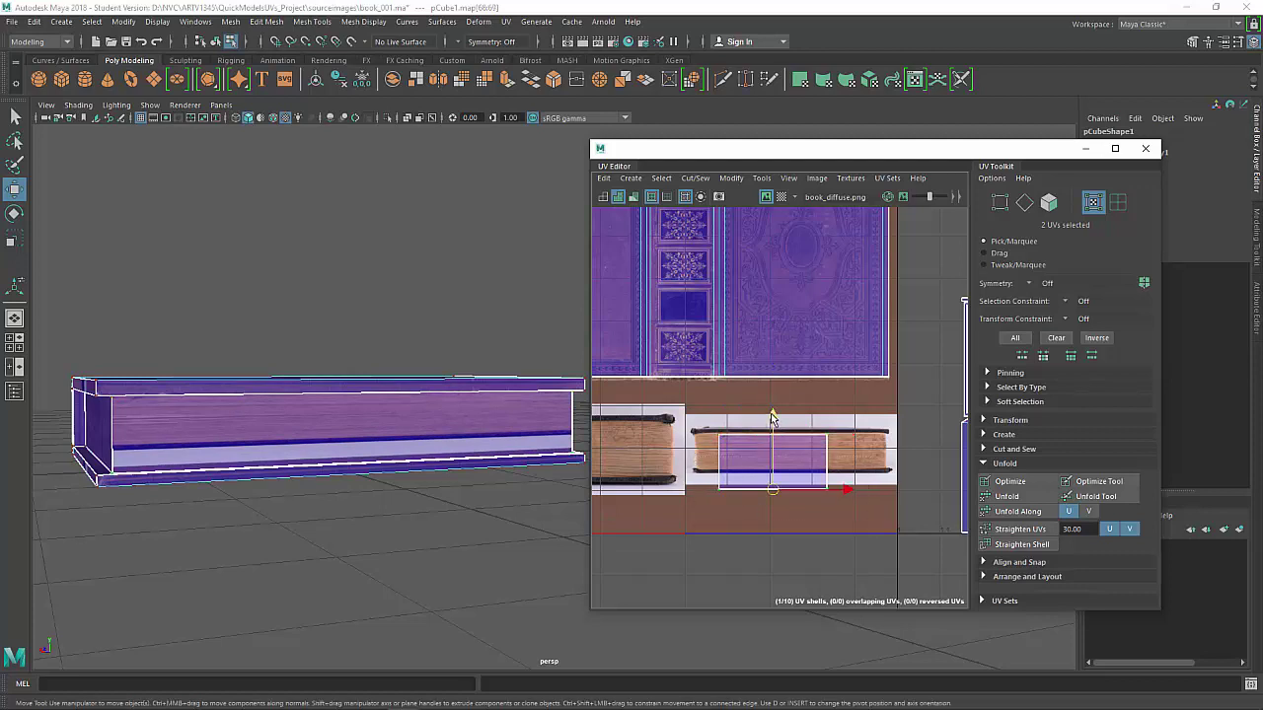
drag(773, 417, 775, 397)
drag(704, 422, 893, 454)
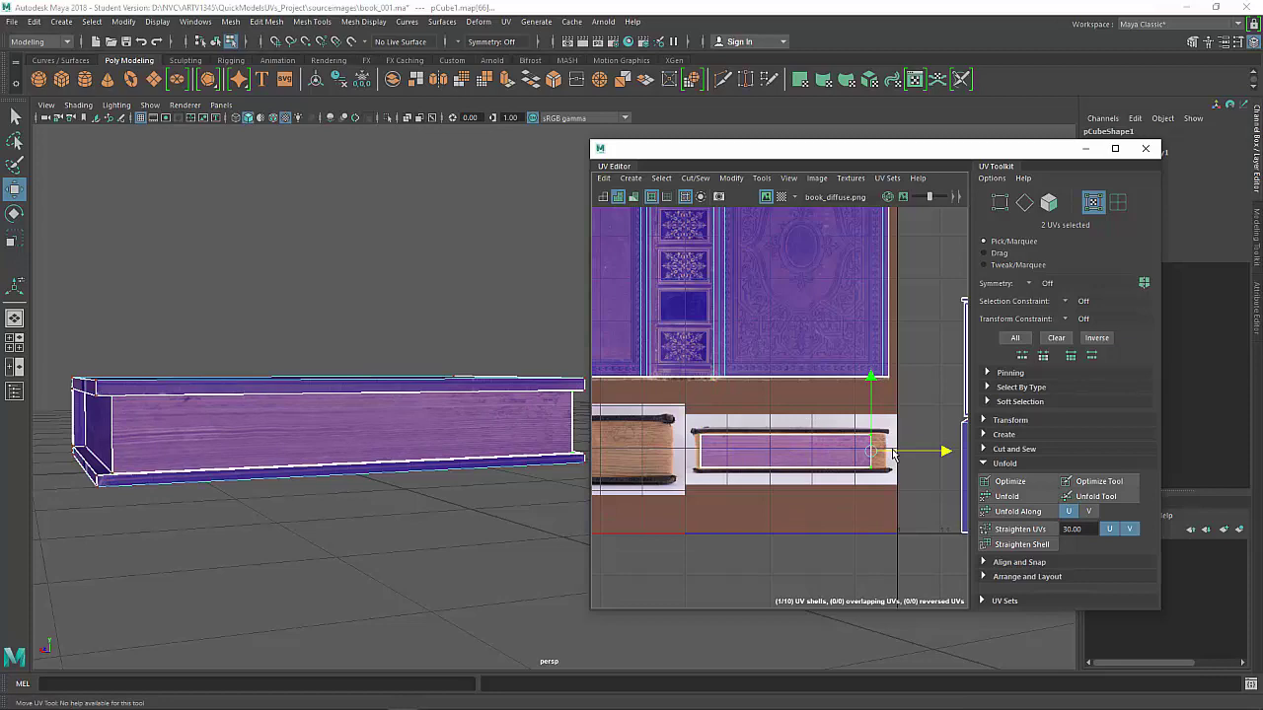
click(333, 519)
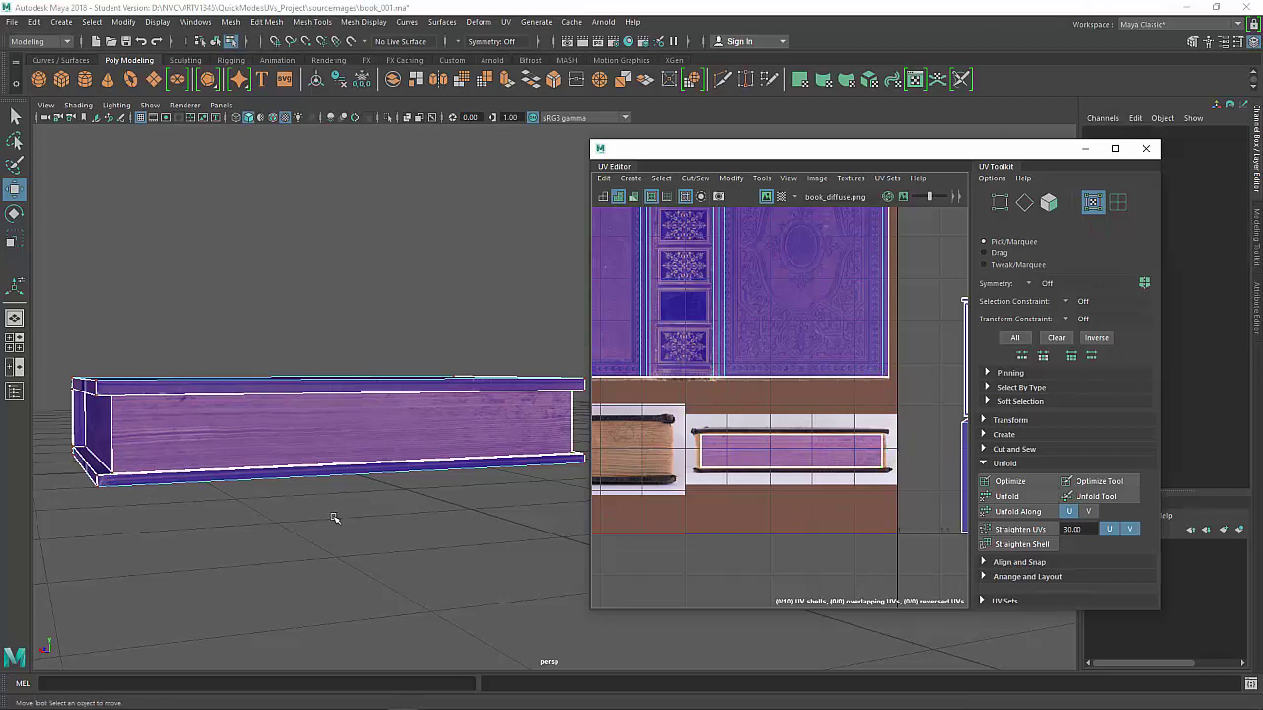
Inspect the page texture along the book's long open side in object mode
alt+drag(333, 519, 403, 419)
right_click(399, 399)
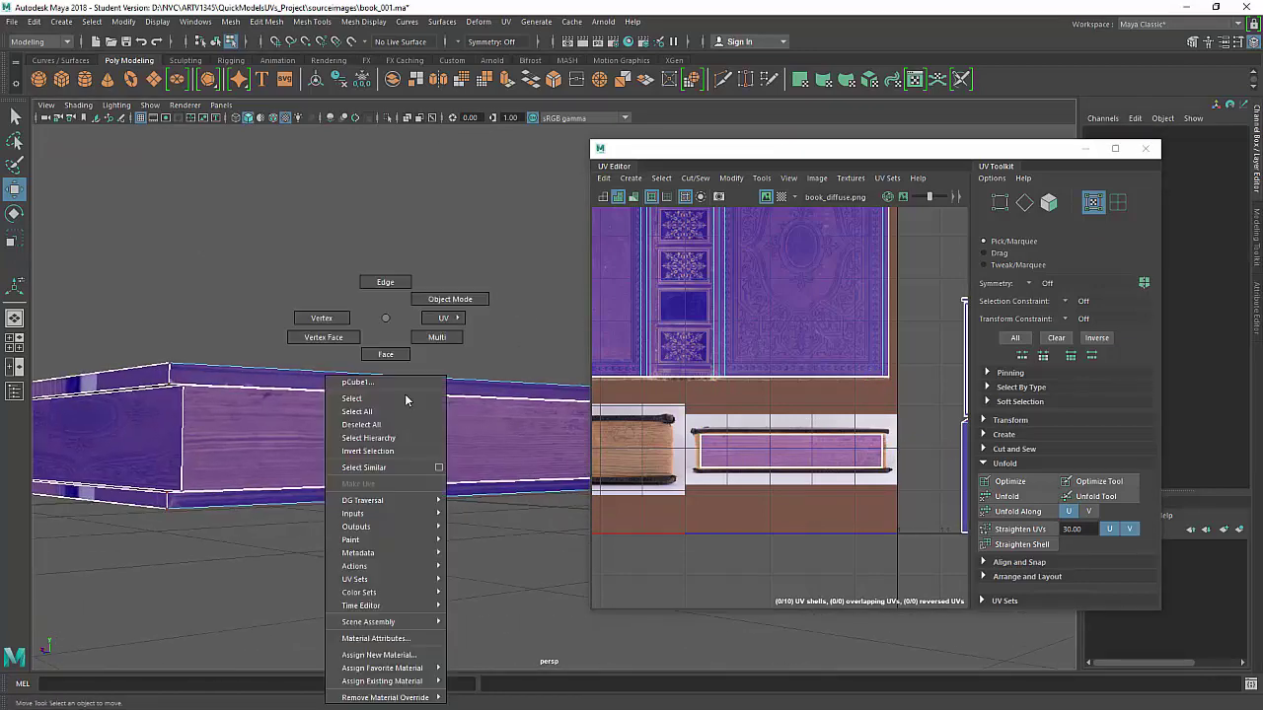
right_drag(500, 277, 499, 279)
click(498, 282)
alt+drag(443, 460, 417, 460)
click(437, 457)
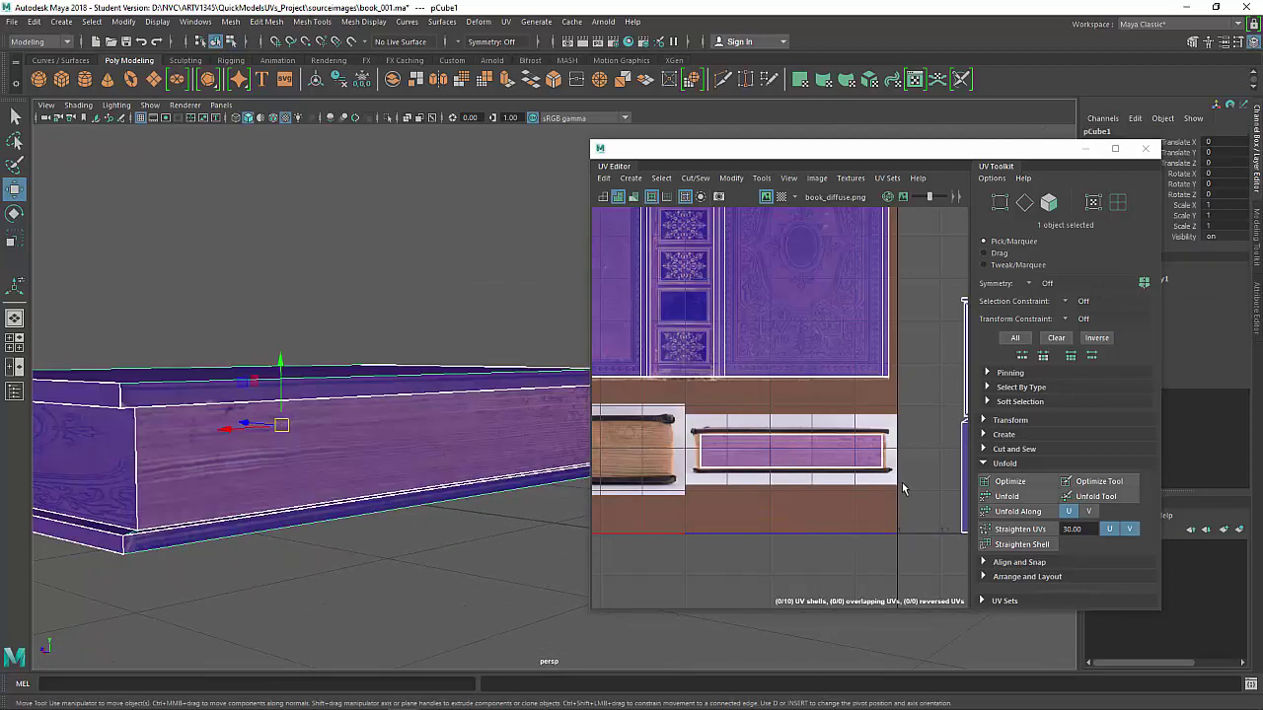
Select the faces of the book's two short page ends and move their UV shells together below the texture
scroll(828, 444, down, 2)
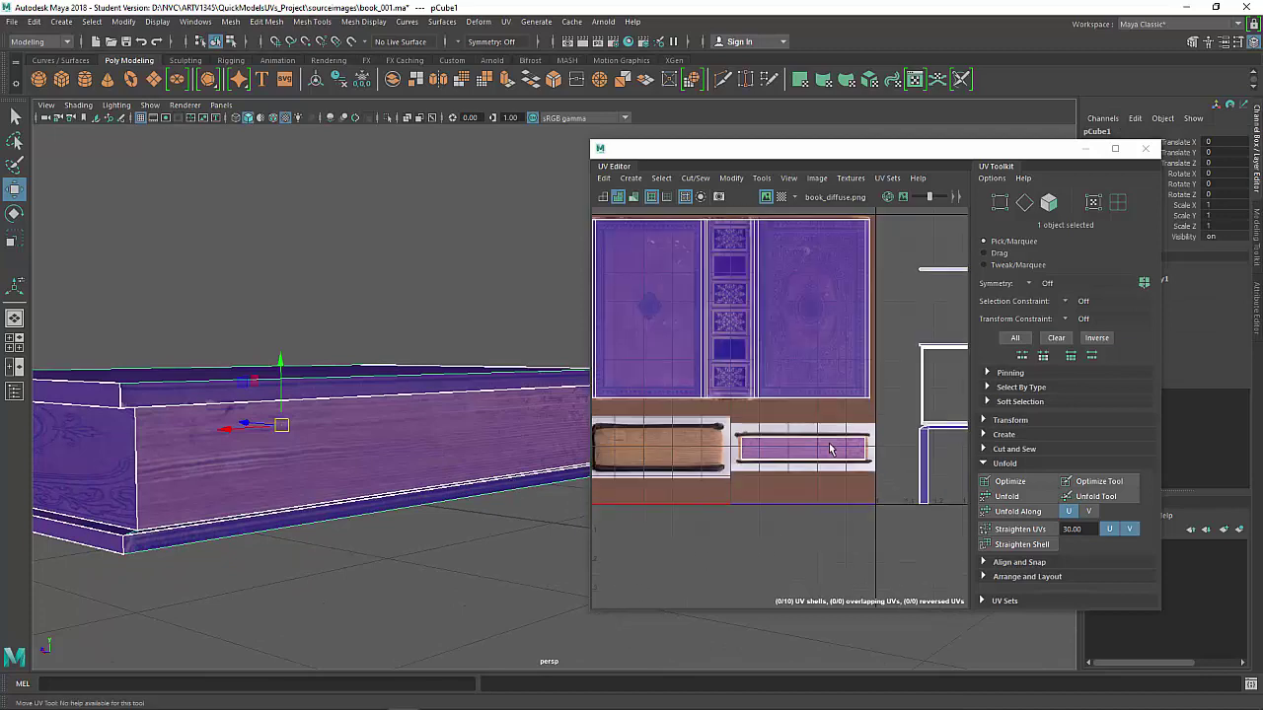
scroll(630, 462, down, 2)
alt+drag(399, 447, 386, 407)
right_drag(386, 341, 379, 363)
click(342, 421)
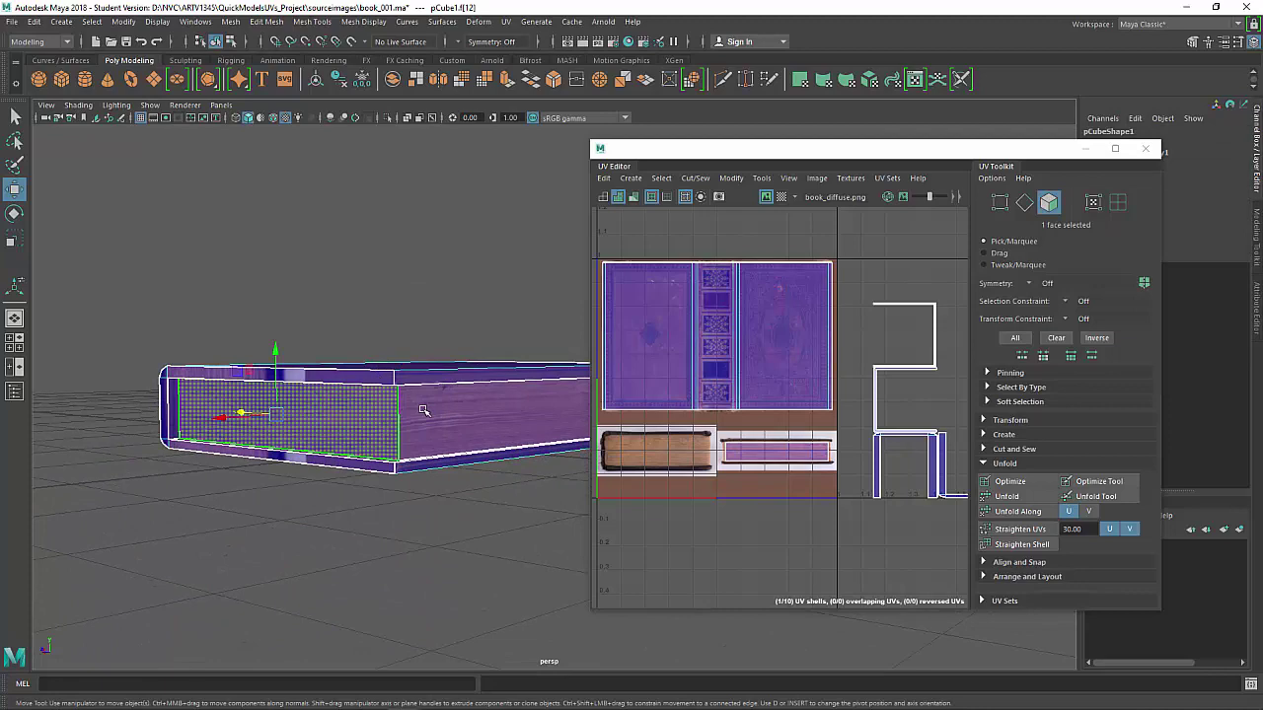
alt+drag(423, 411, 371, 409)
scroll(835, 392, down, 3)
scroll(926, 397, up, 1)
alt+middle_drag(925, 397, 809, 418)
alt+drag(494, 421, 296, 424)
shift+click(868, 384)
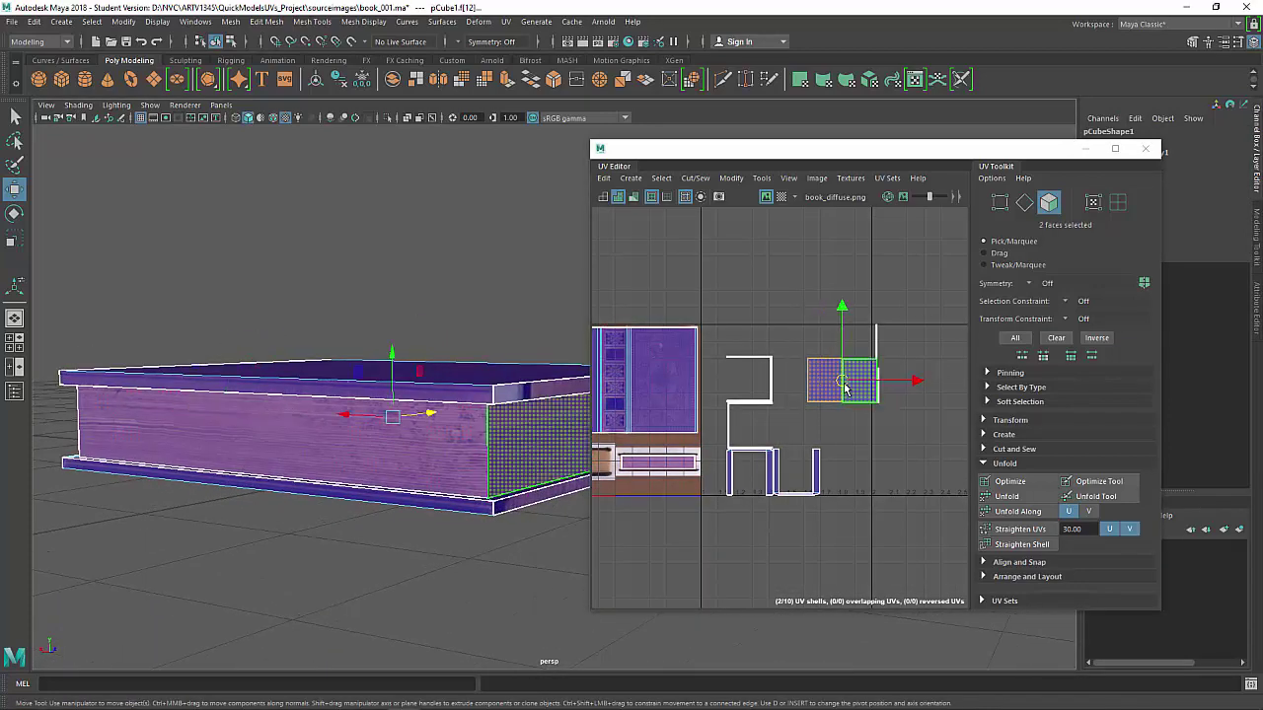
drag(845, 388, 640, 521)
Separate one short page-end UV shell from the other and move it onto the larger page-edge artwork
alt+middle_drag(639, 521, 802, 519)
mouse_move(562, 444)
alt+mouse_down()
mouse_move(496, 469)
mouse_move(563, 468)
alt+mouse_up()
alt+right_drag(375, 484, 547, 515)
click(779, 513)
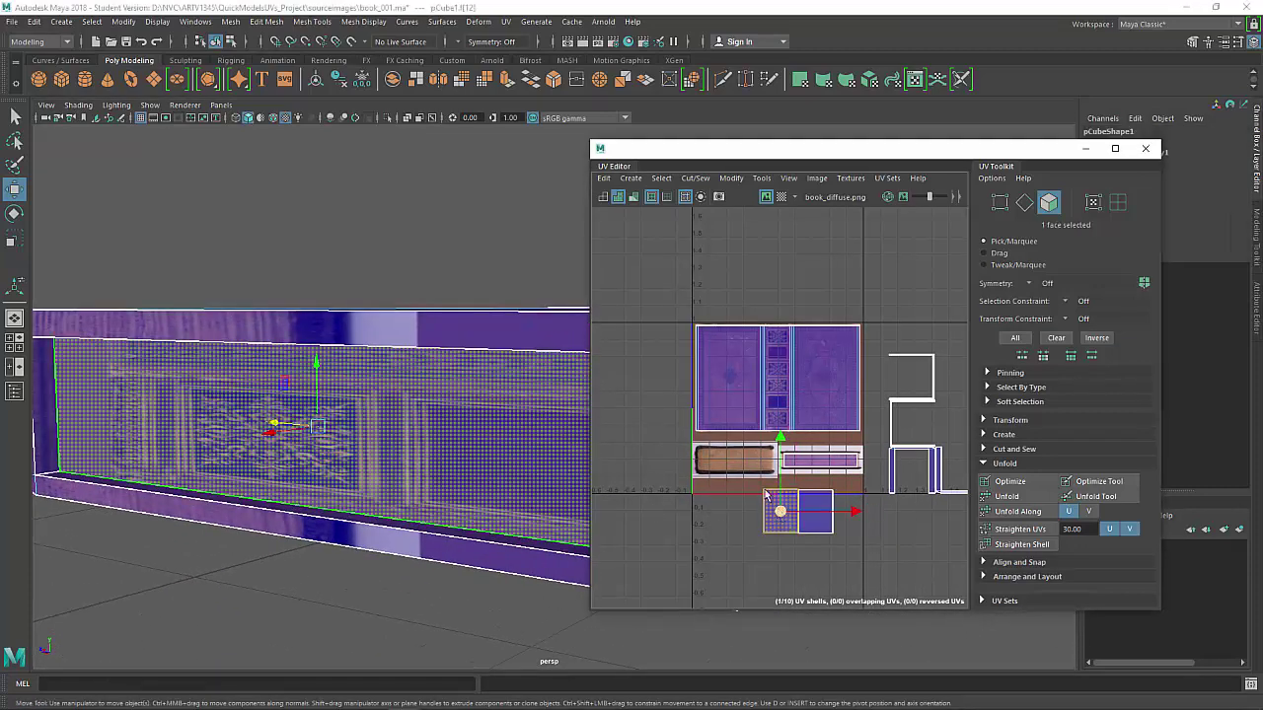
drag(780, 513, 727, 527)
alt+drag(308, 426, 616, 477)
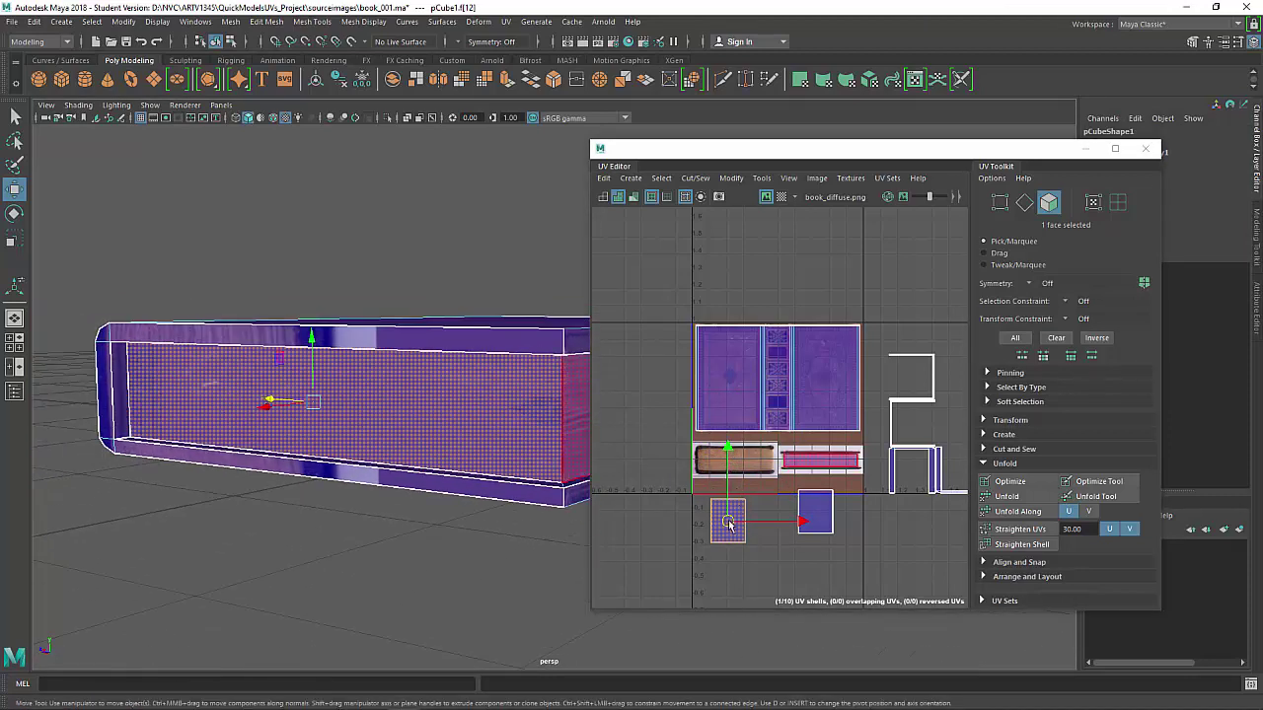
drag(728, 523, 734, 463)
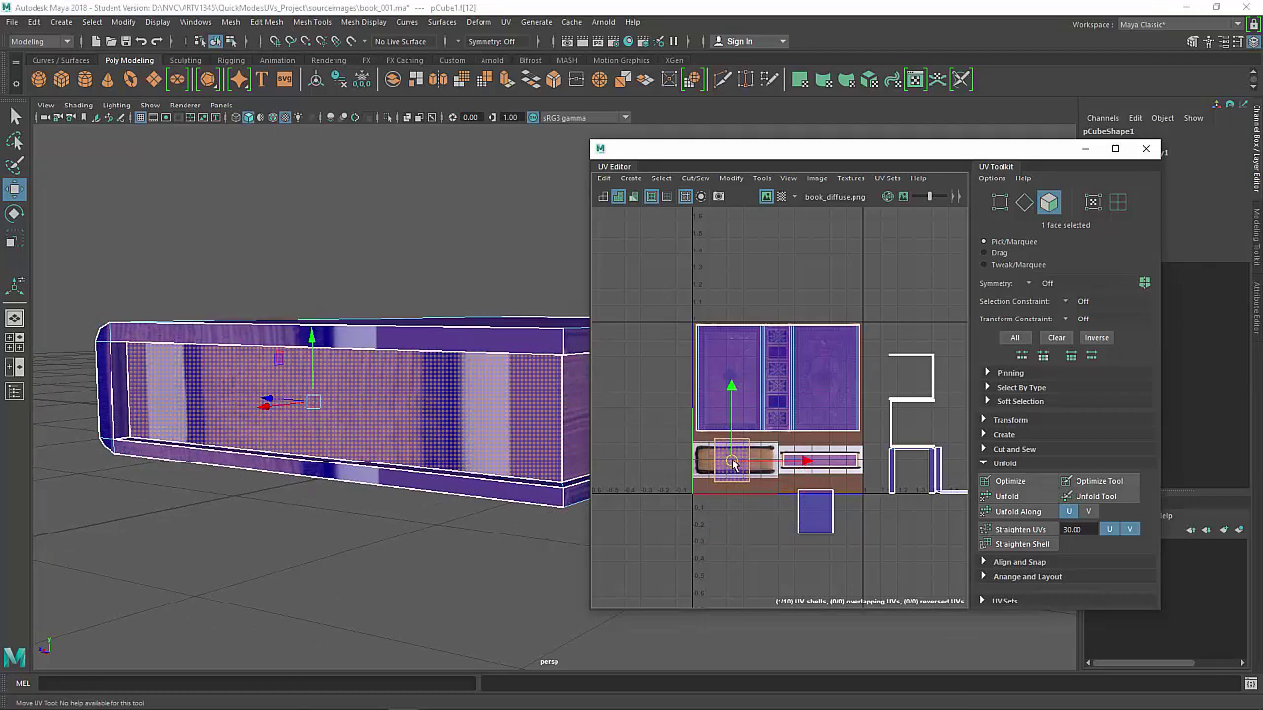
Rotate the short page-end shell a quarter turn and scale it up to span the larger page artwork's width
key(e)
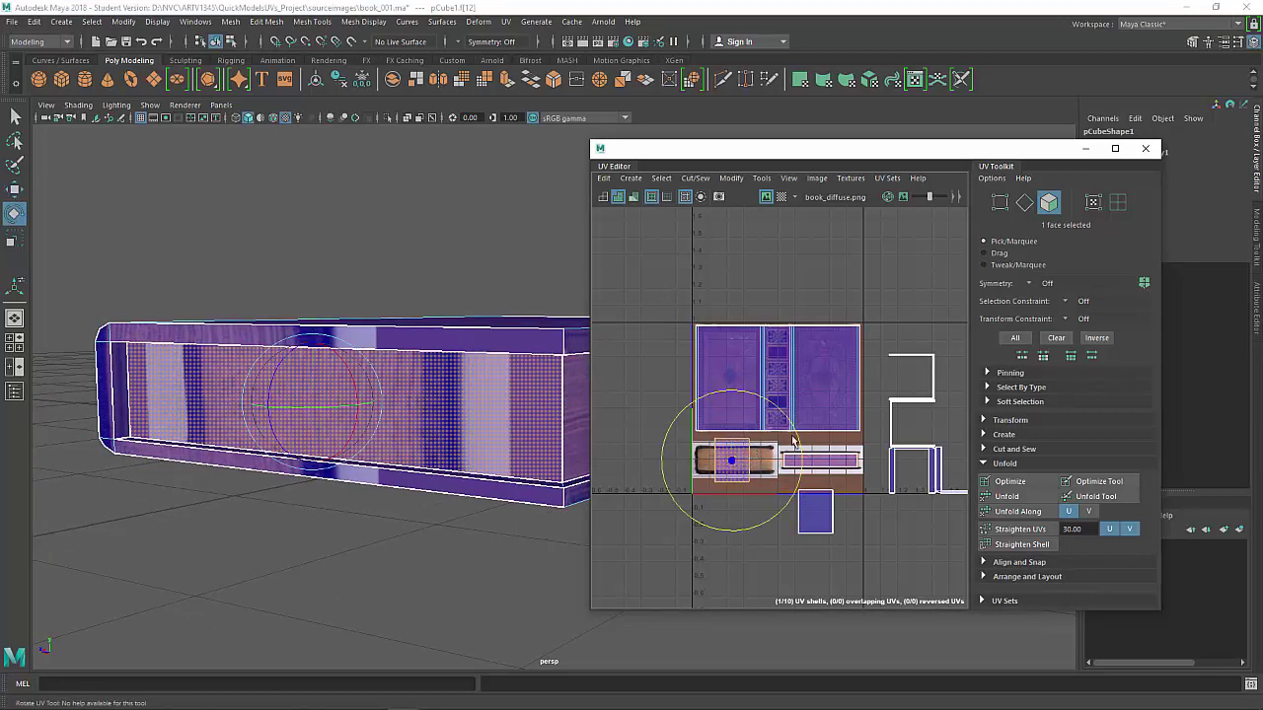
drag(768, 416, 700, 387)
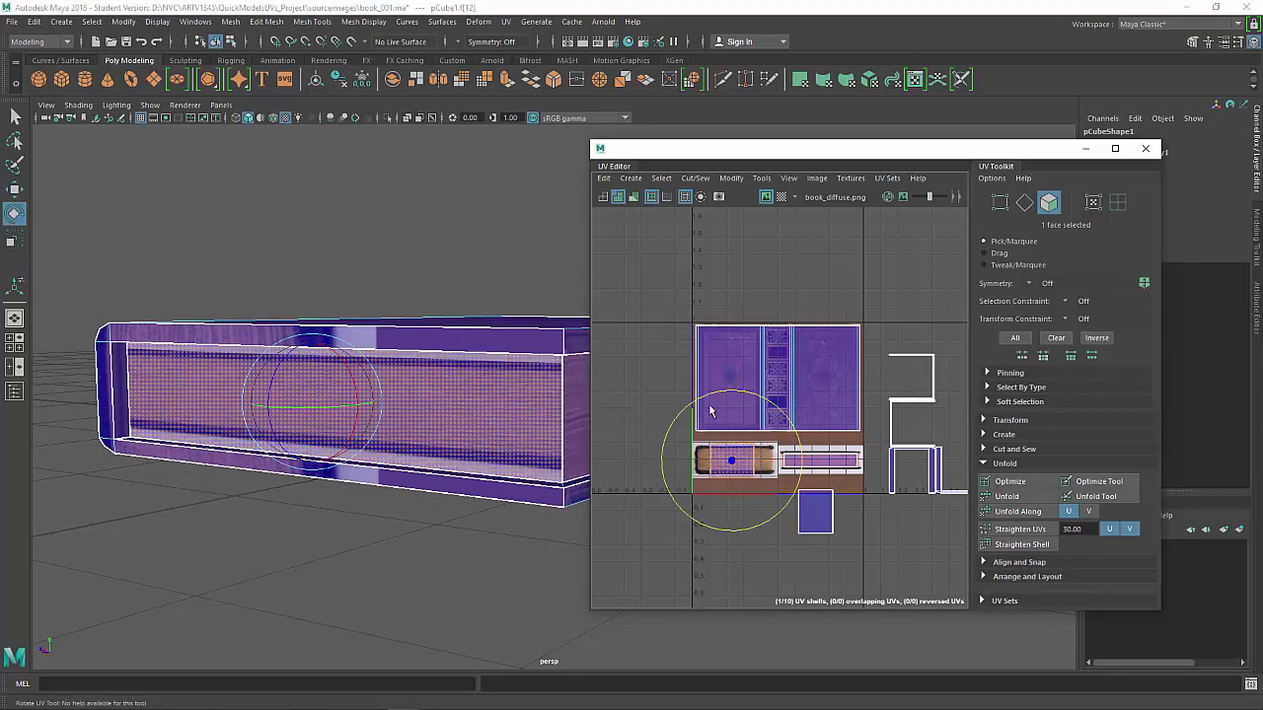
key(r)
drag(731, 461, 803, 445)
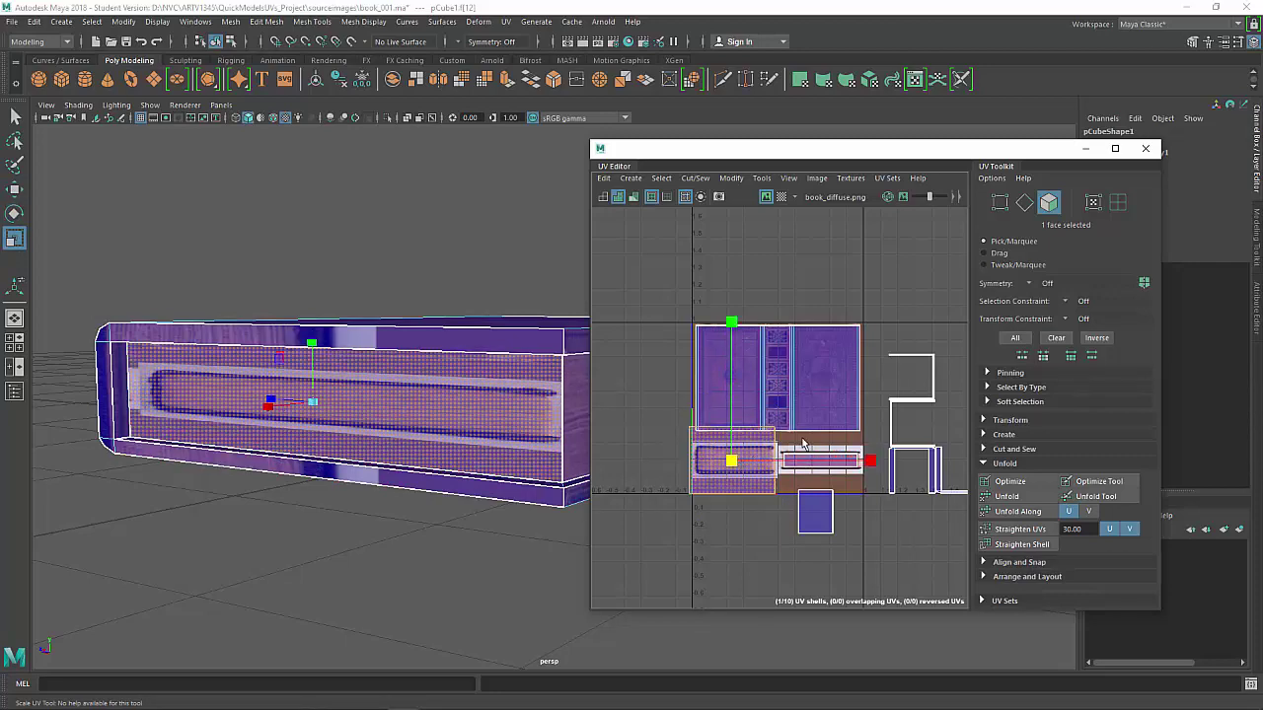
key(w)
alt+drag(123, 436, 464, 473)
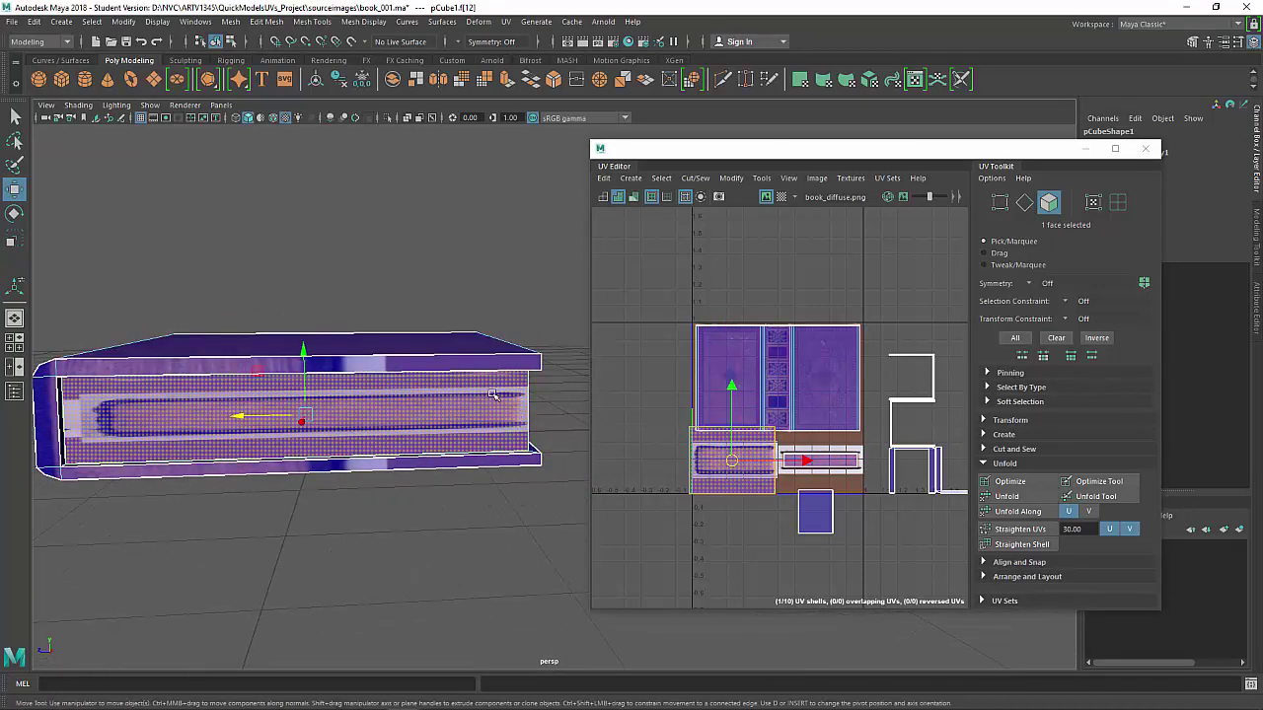
scroll(753, 476, up, 3)
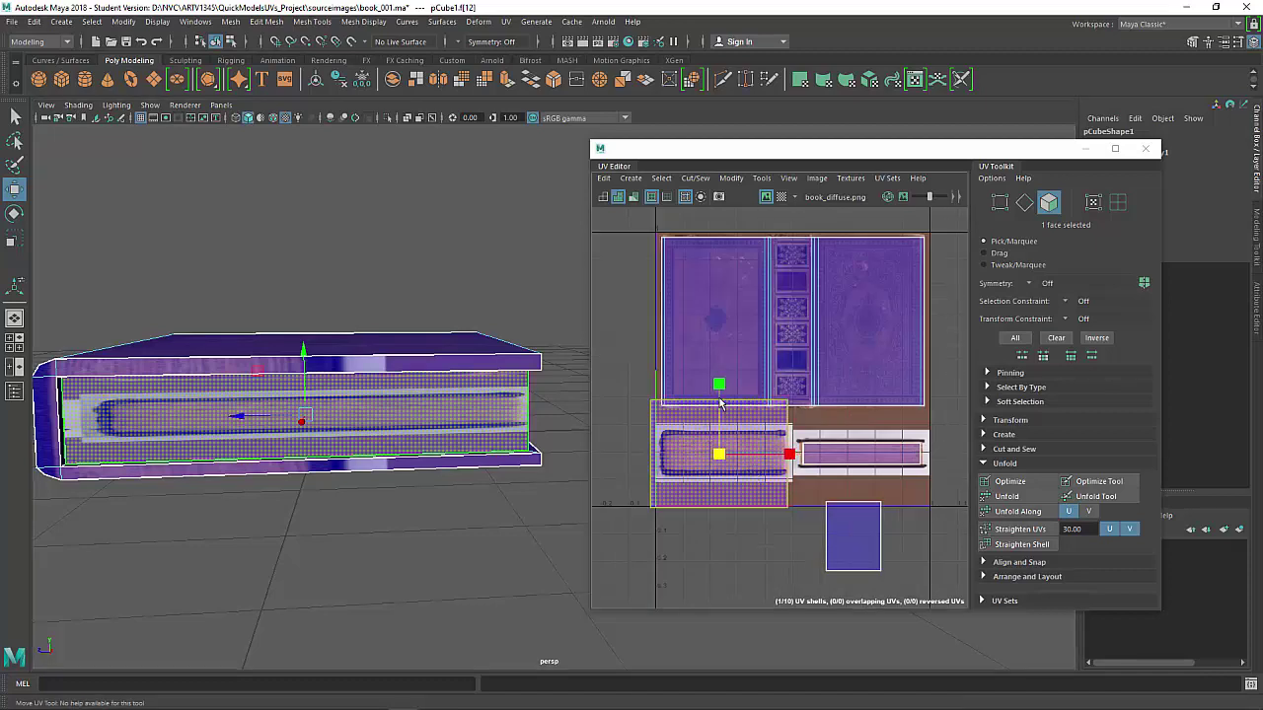
Scale the short page-end UV shell down vertically to fit the larger page artwork and move its two outer-edge UVs inside the border
key(r)
drag(719, 385, 724, 432)
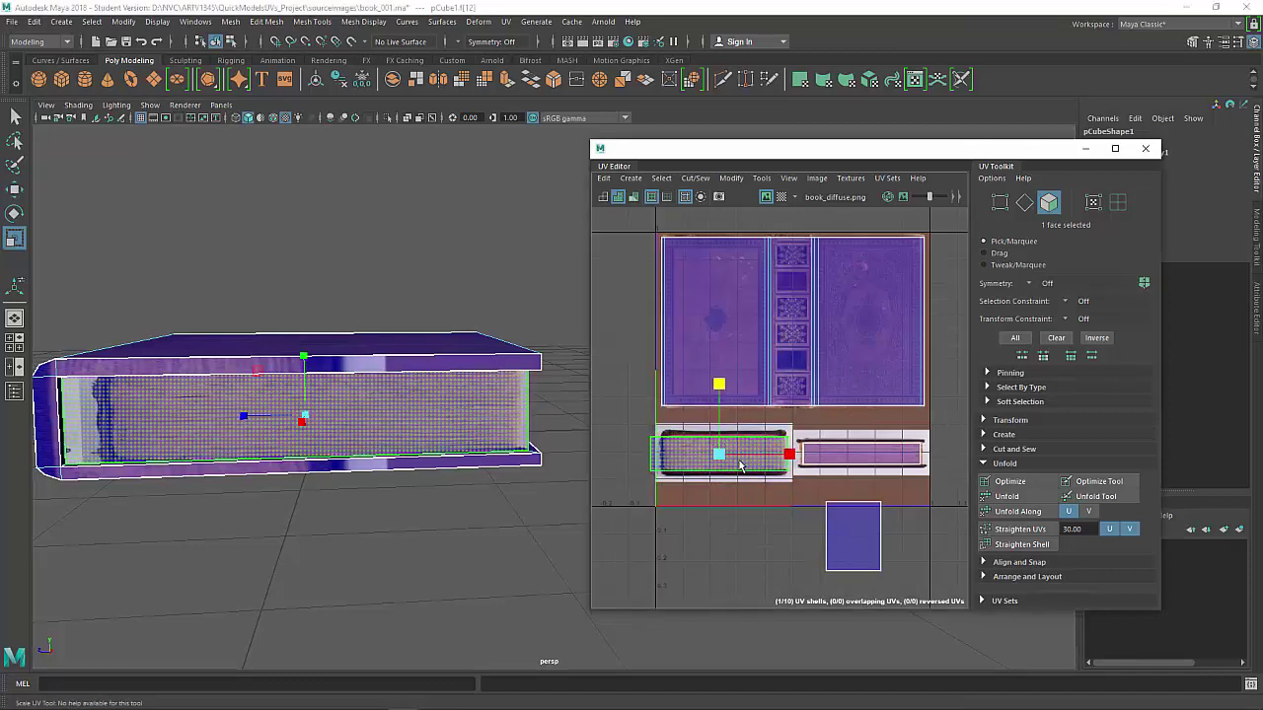
scroll(740, 464, up, 3)
right_drag(698, 436, 777, 428)
alt+middle_drag(631, 448, 713, 431)
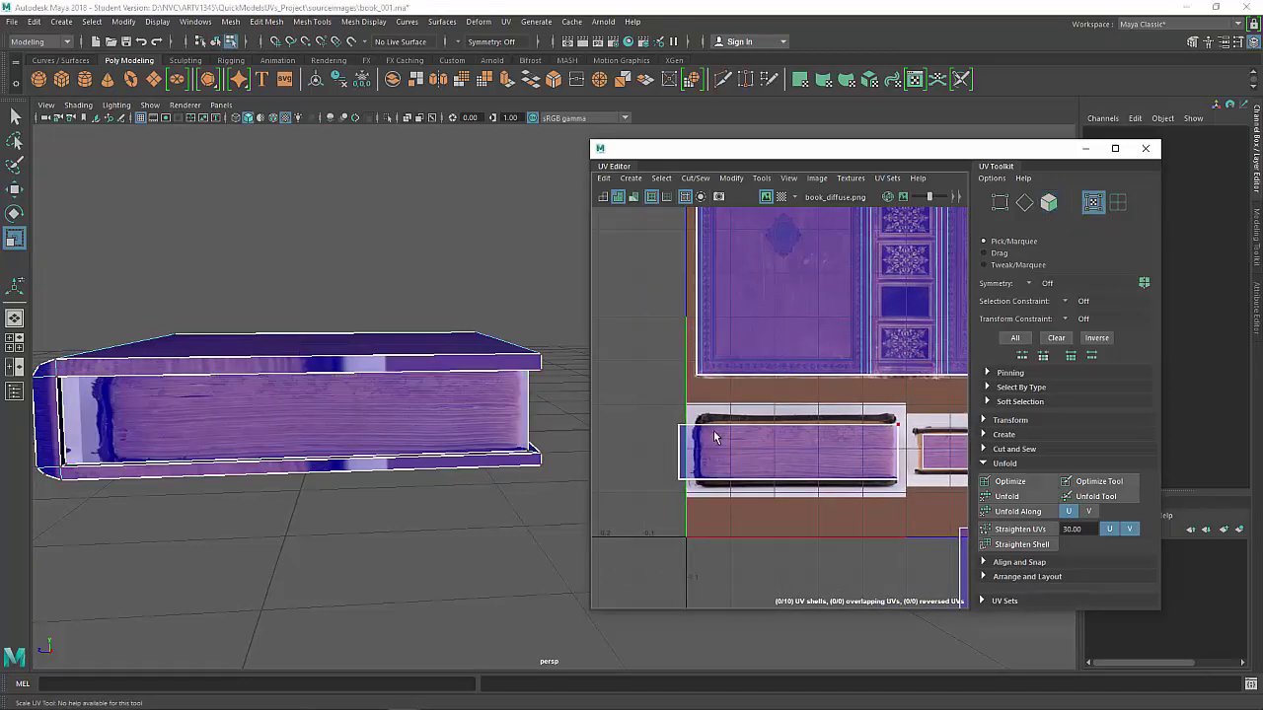
drag(666, 496, 695, 414)
key(w)
drag(746, 453, 769, 453)
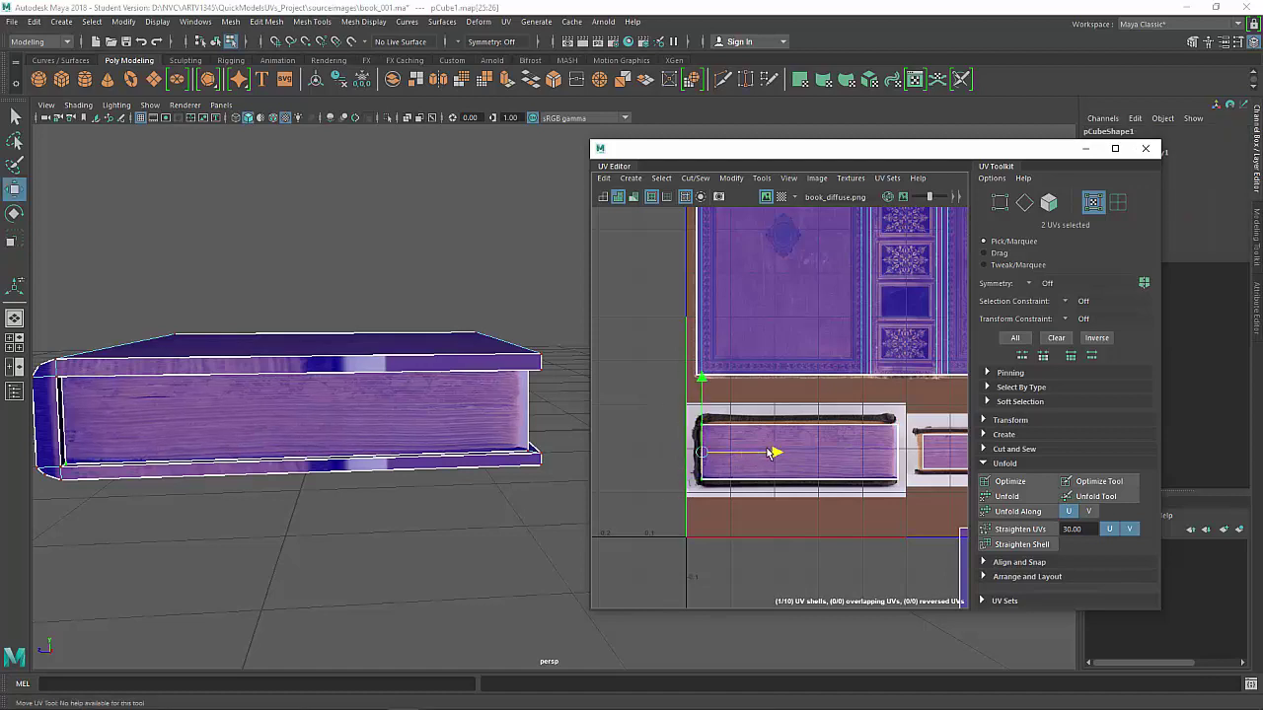
Move the short page-end shell's opposite side UVs and lower UVs inward to fit the page artwork, and check the result in object mode
drag(890, 508, 891, 505)
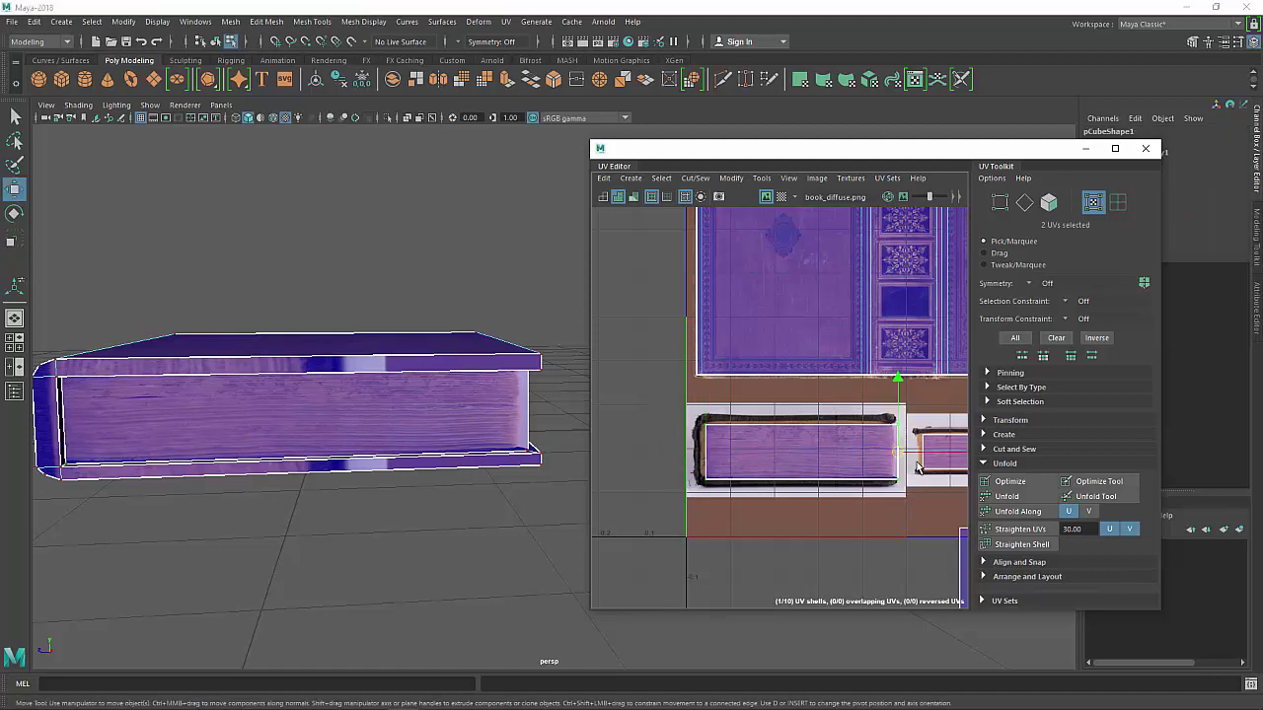
drag(724, 451, 671, 460)
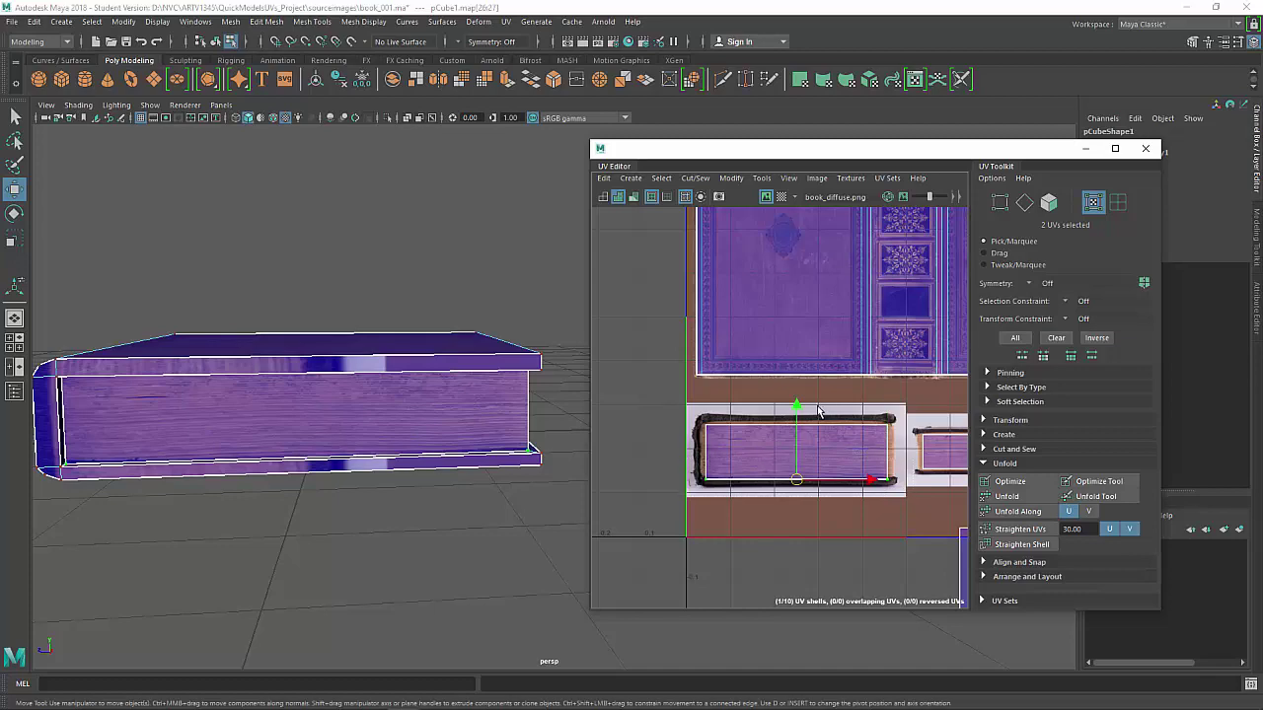
drag(795, 405, 795, 399)
right_drag(221, 318, 383, 256)
click(400, 590)
alt+drag(399, 590, 463, 537)
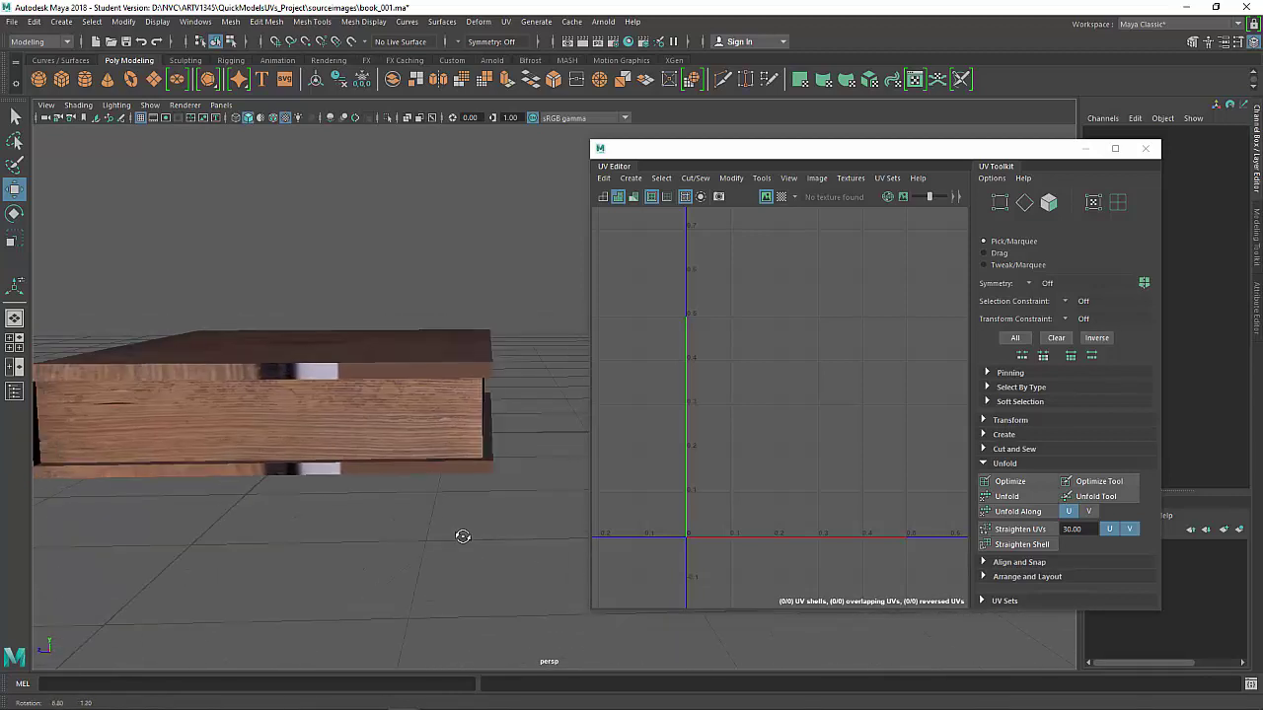
Select the other short page-end UV shell below the texture and move it onto the larger page artwork
click(355, 417)
scroll(771, 457, down, 1)
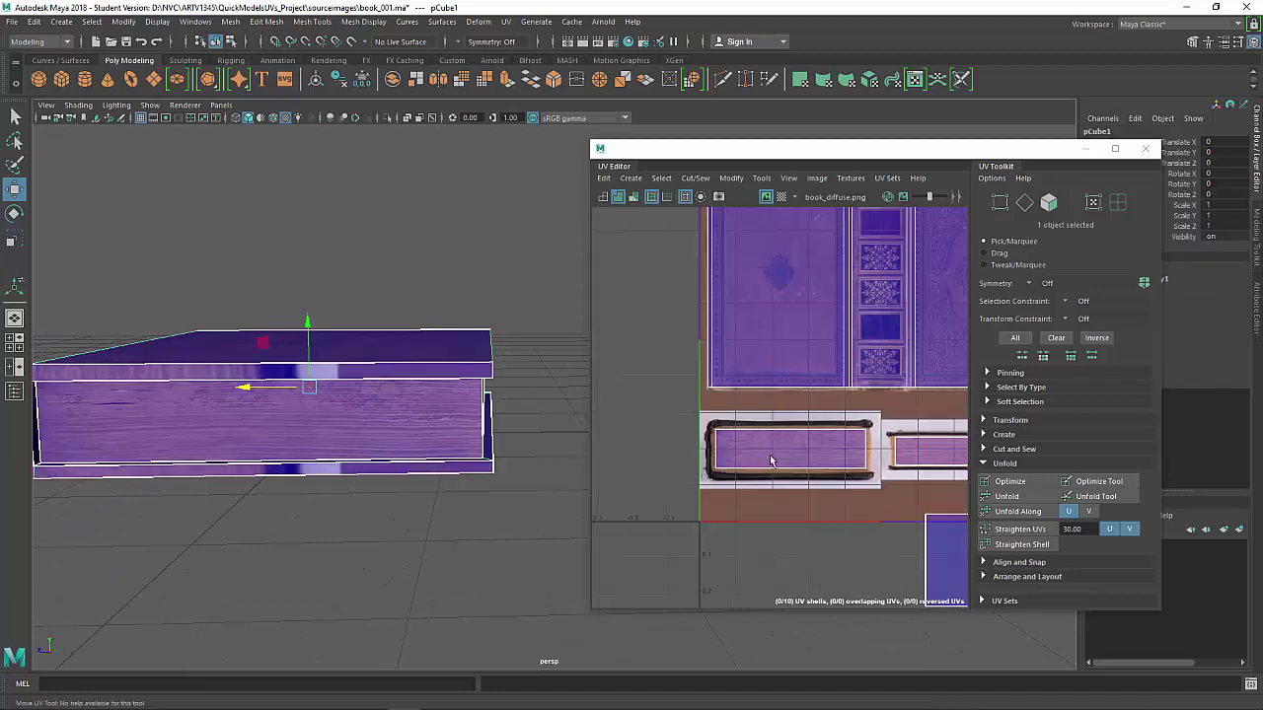
alt+middle_drag(842, 463, 701, 402)
scroll(792, 449, down, 2)
right_drag(822, 456, 785, 436)
click(818, 485)
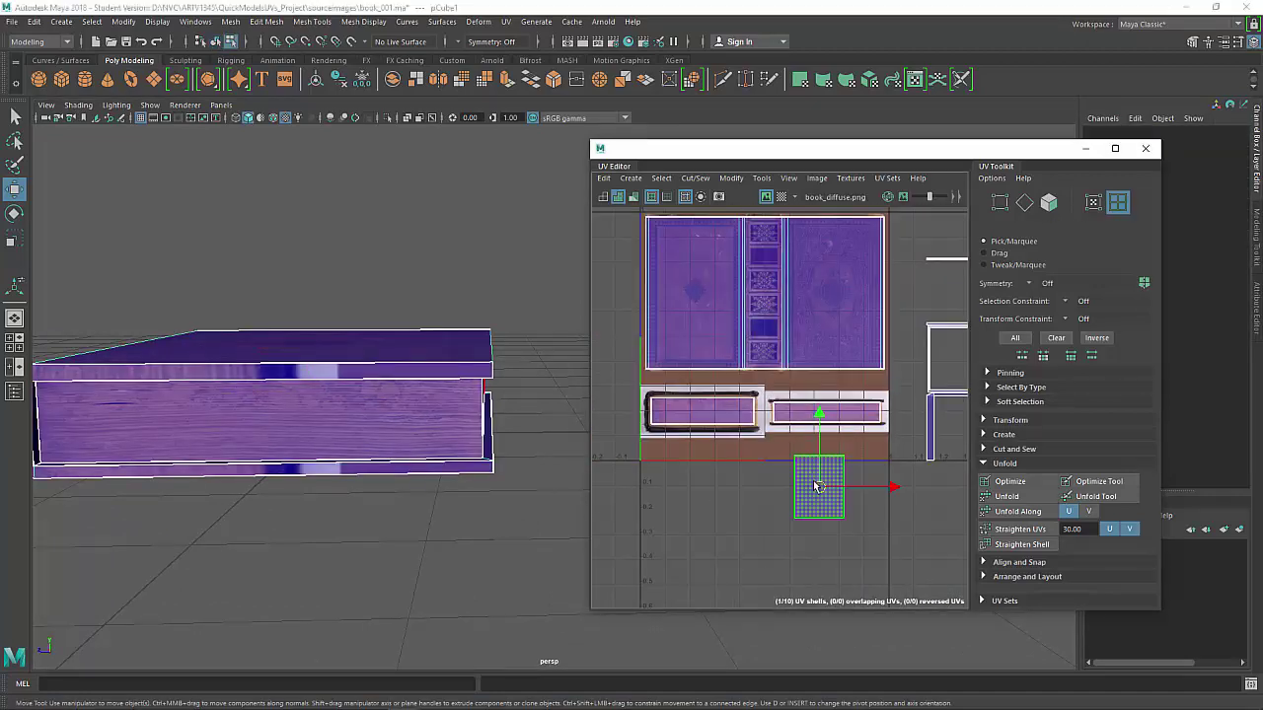
drag(819, 487, 715, 484)
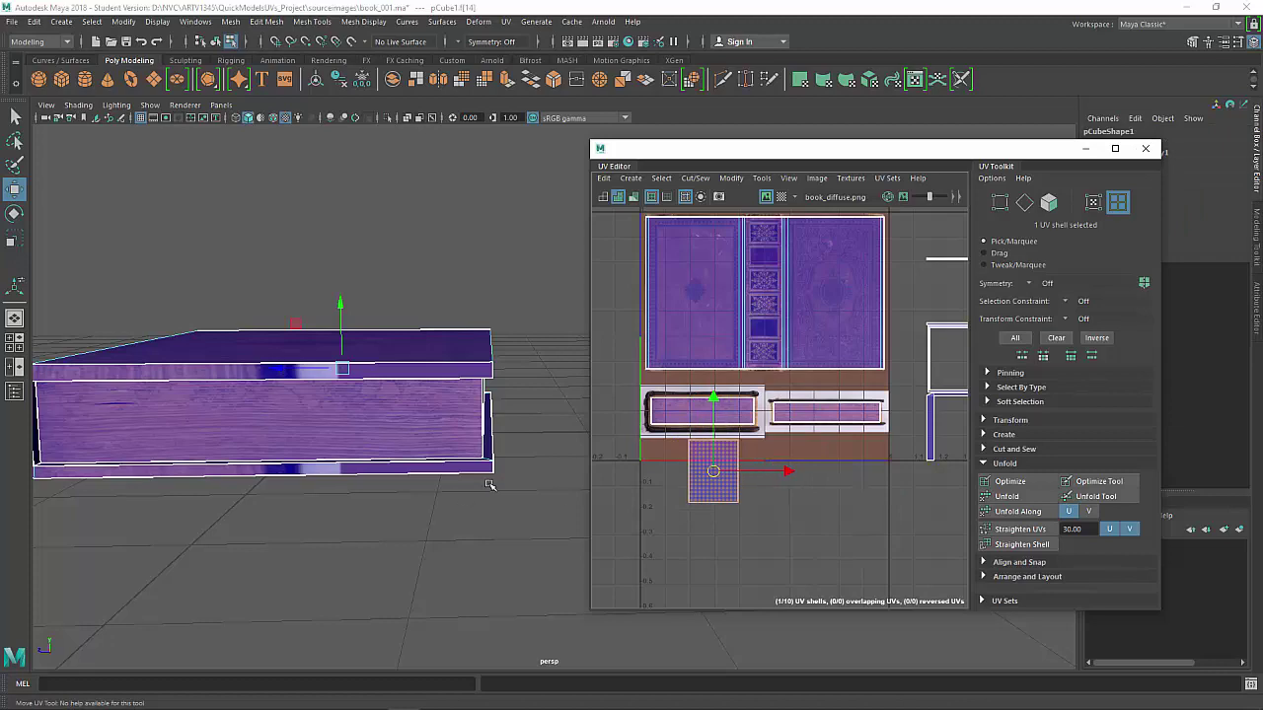
alt+drag(491, 482, 297, 432)
scroll(297, 431, up, 4)
drag(713, 472, 703, 415)
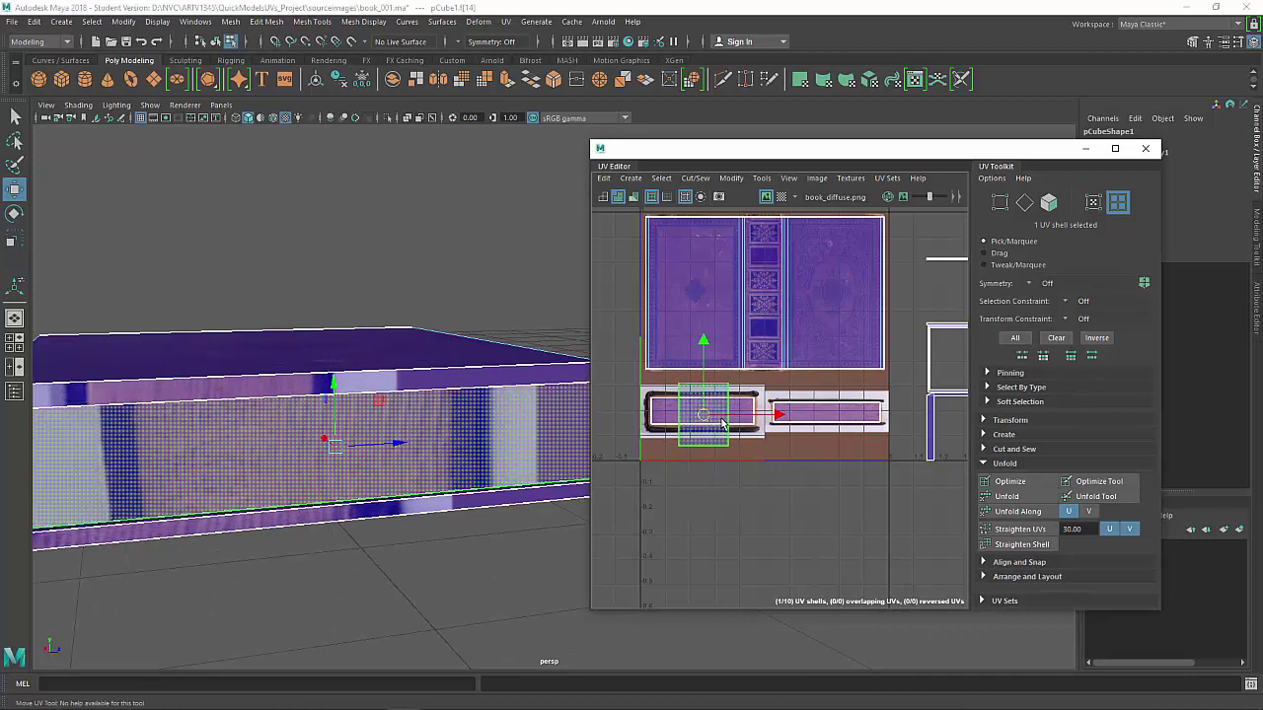
Rotate the second short page-end shell a quarter turn and center it over the fitted shell
key(e)
drag(765, 385, 668, 353)
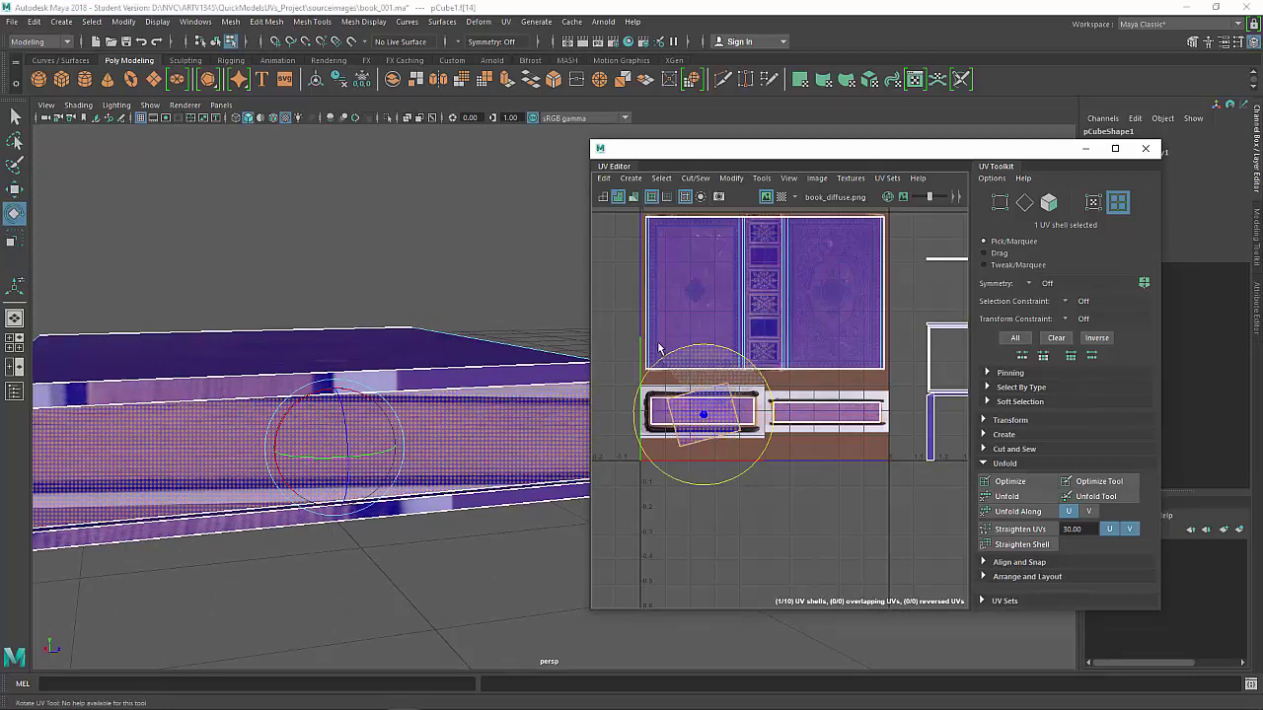
scroll(720, 434, down, 2)
alt+middle_drag(720, 442, 767, 435)
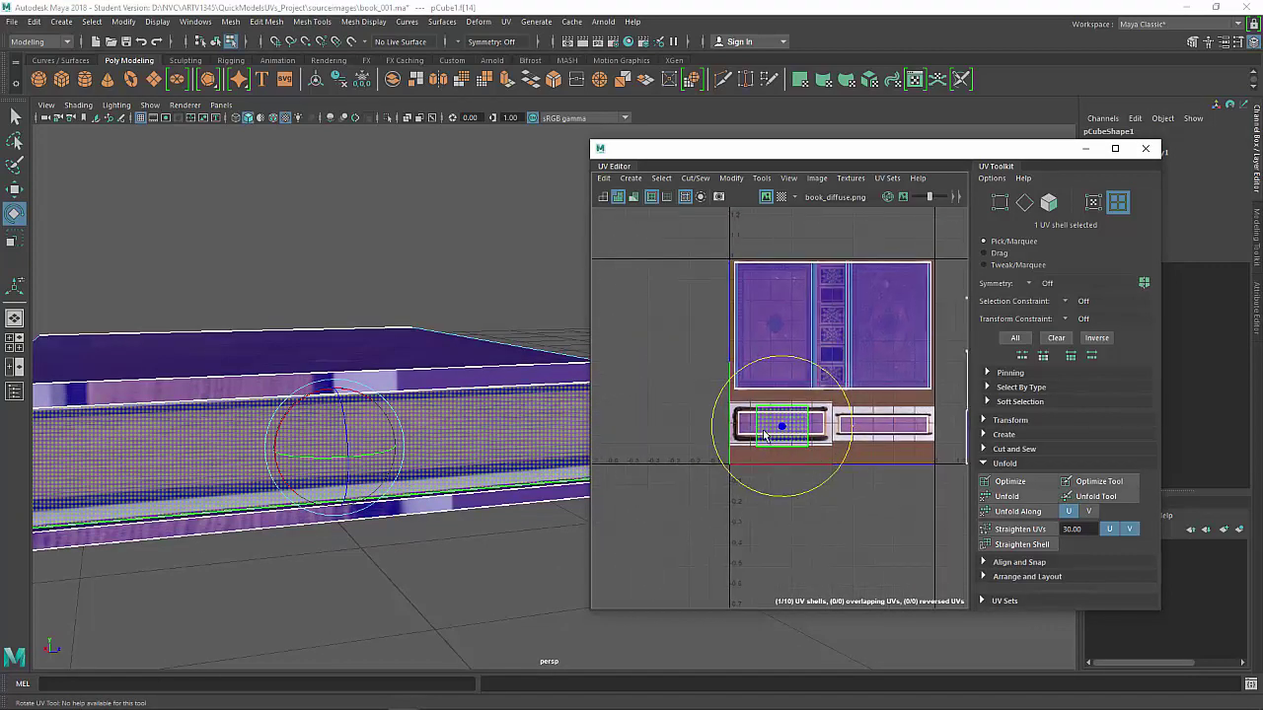
scroll(415, 441, down, 3)
alt+middle_drag(370, 408, 341, 395)
scroll(775, 446, up, 4)
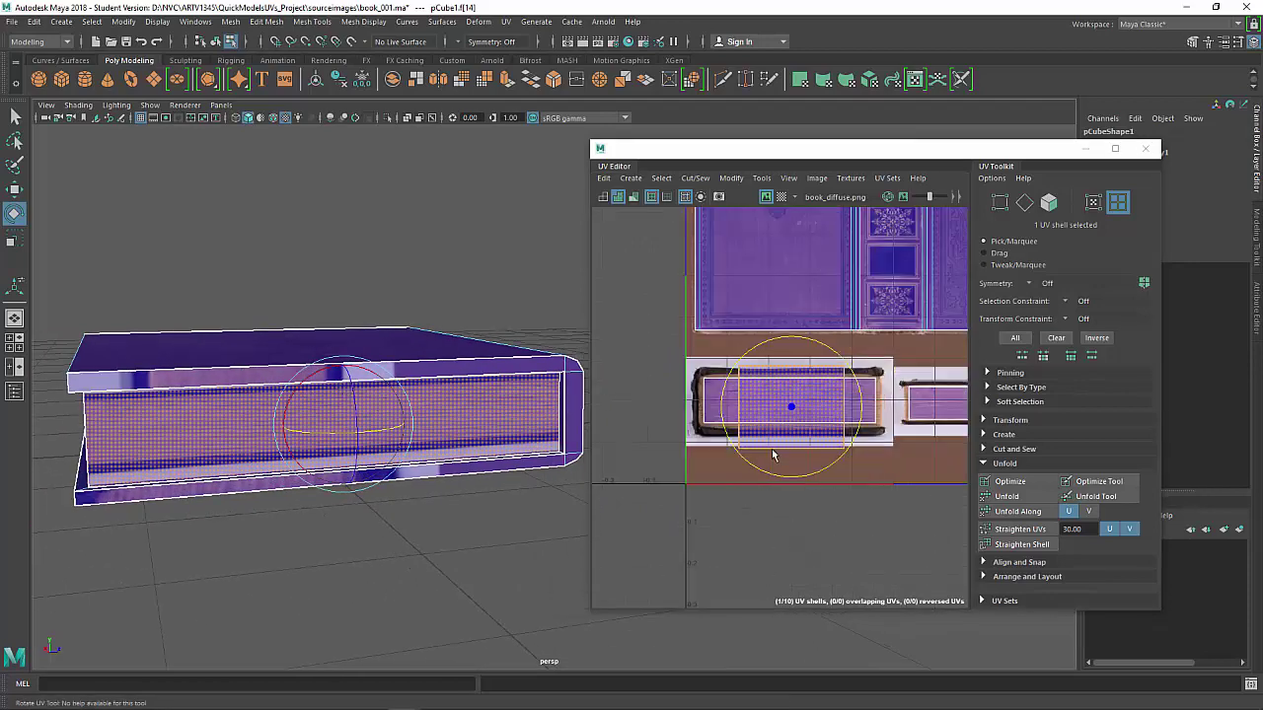
key(w)
mouse_move(793, 402)
mouse_down()
mouse_move(780, 393)
mouse_move(791, 395)
mouse_up()
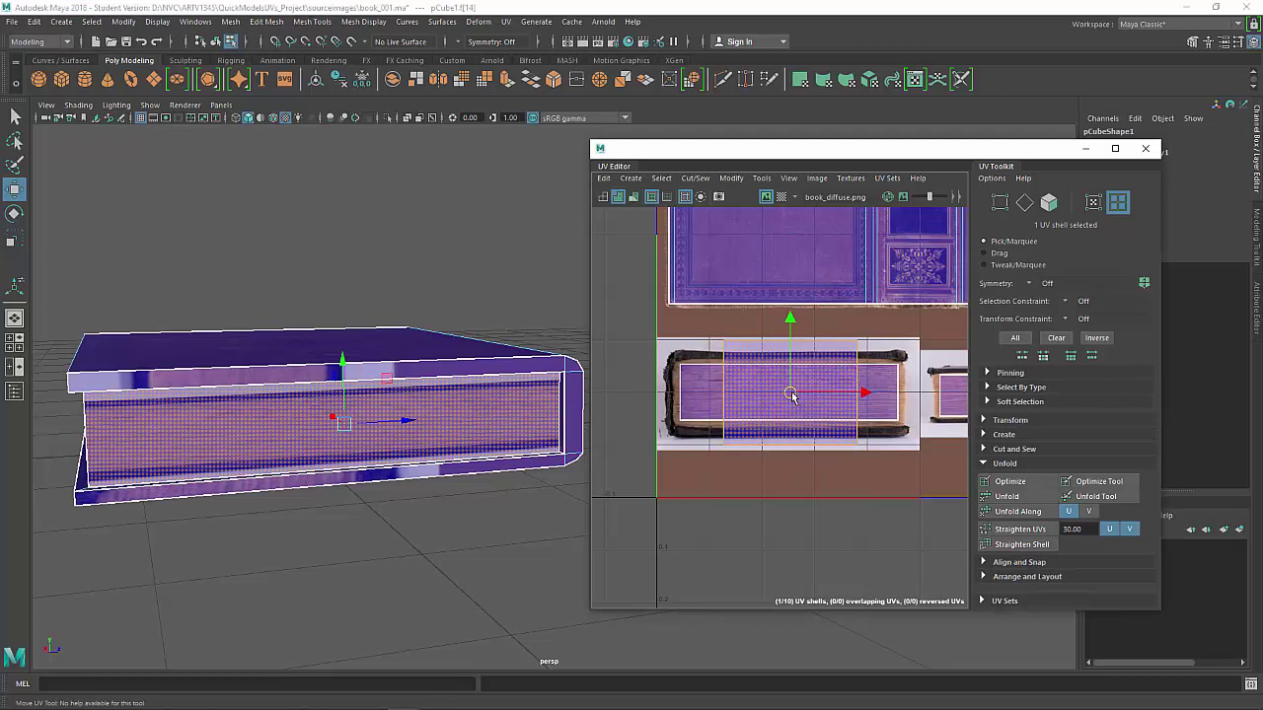
Snap the four corner UVs of the second short page-end shell onto the matching corners of the fitted shell
click(776, 470)
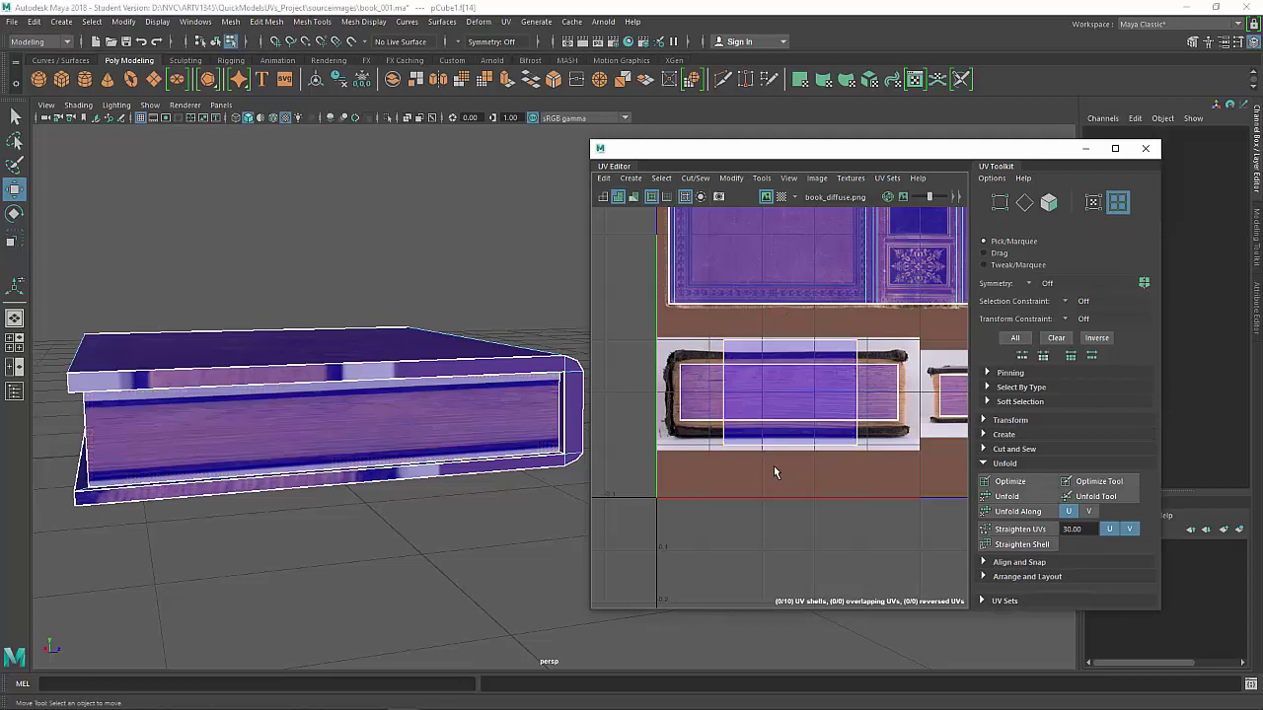
right_drag(754, 340, 820, 342)
click(725, 342)
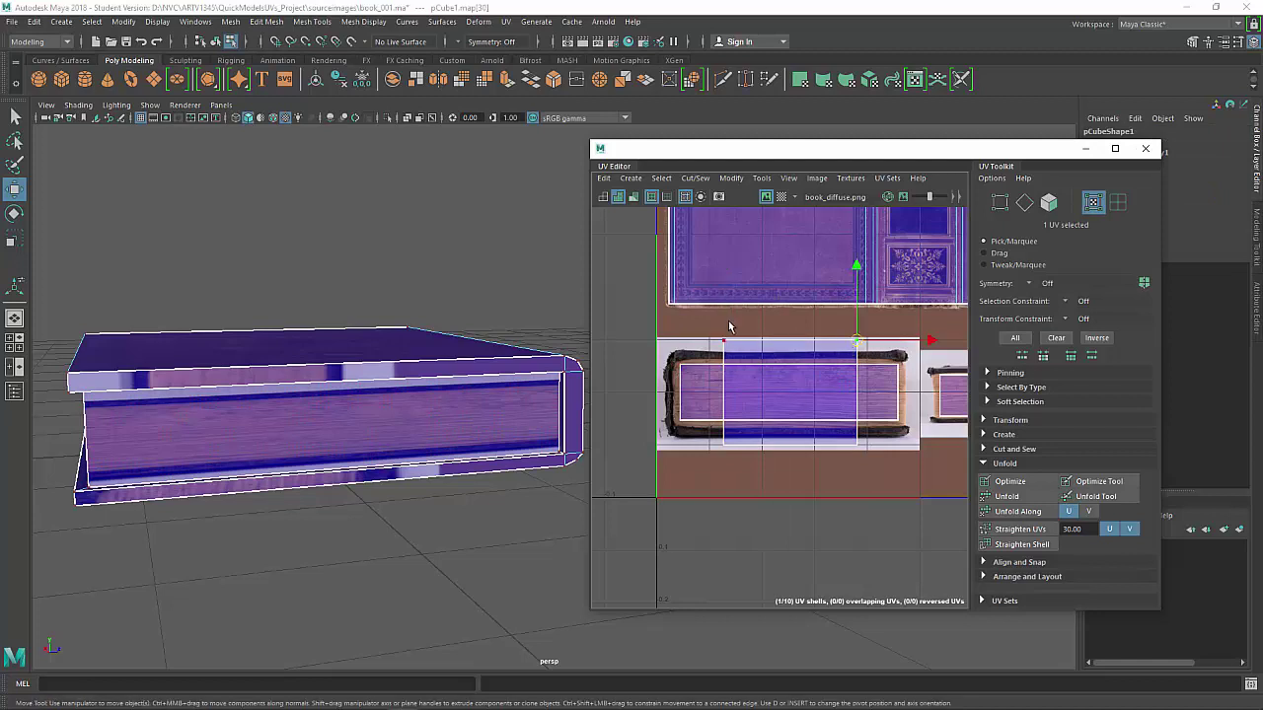
click(727, 343)
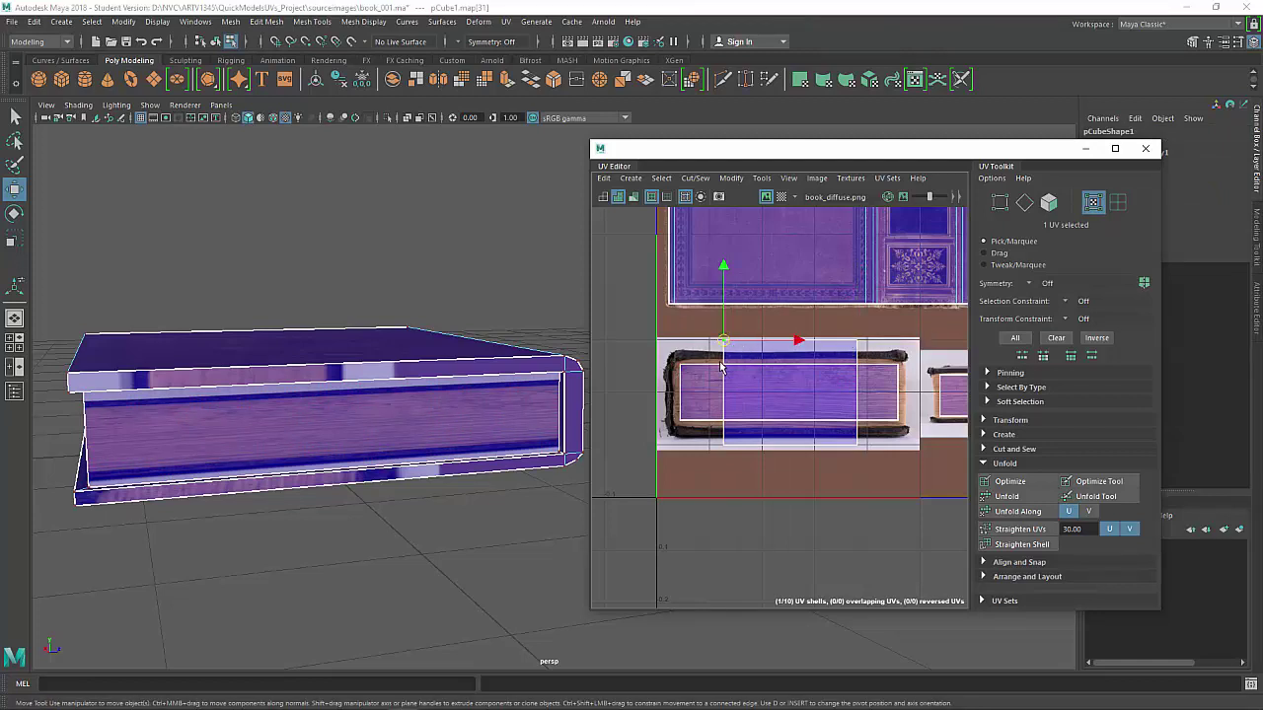
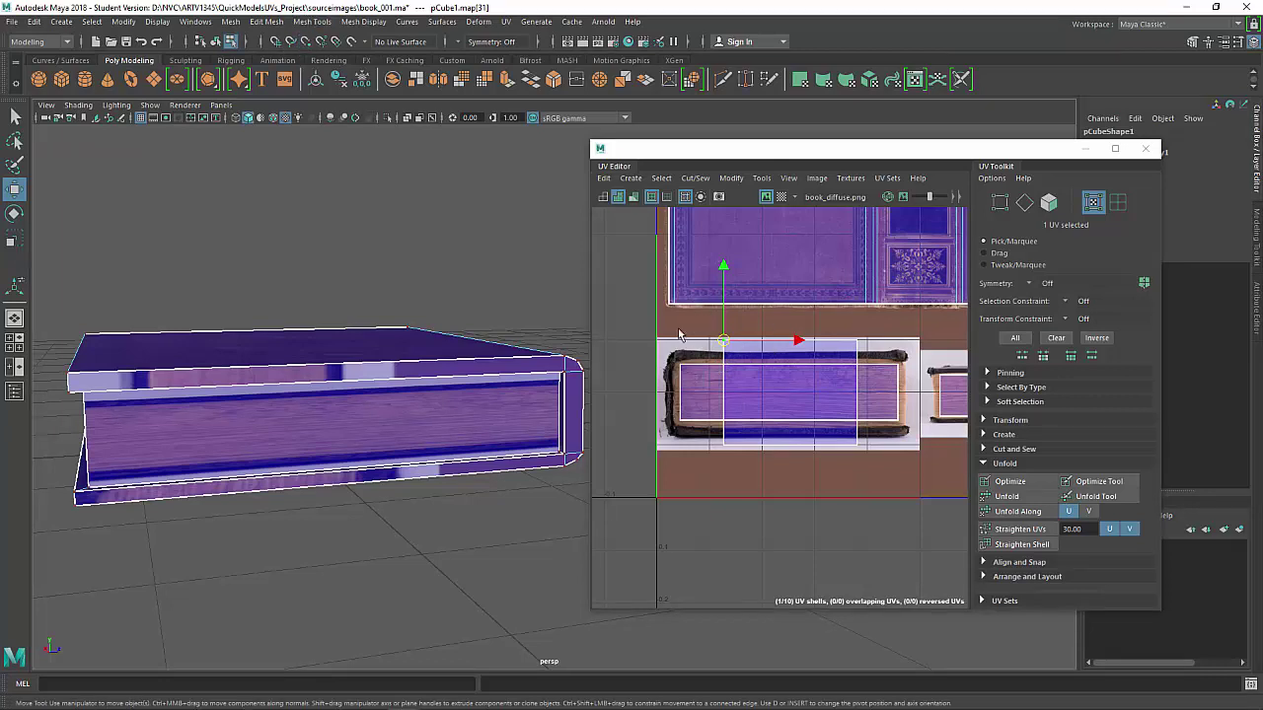
drag(689, 326, 728, 341)
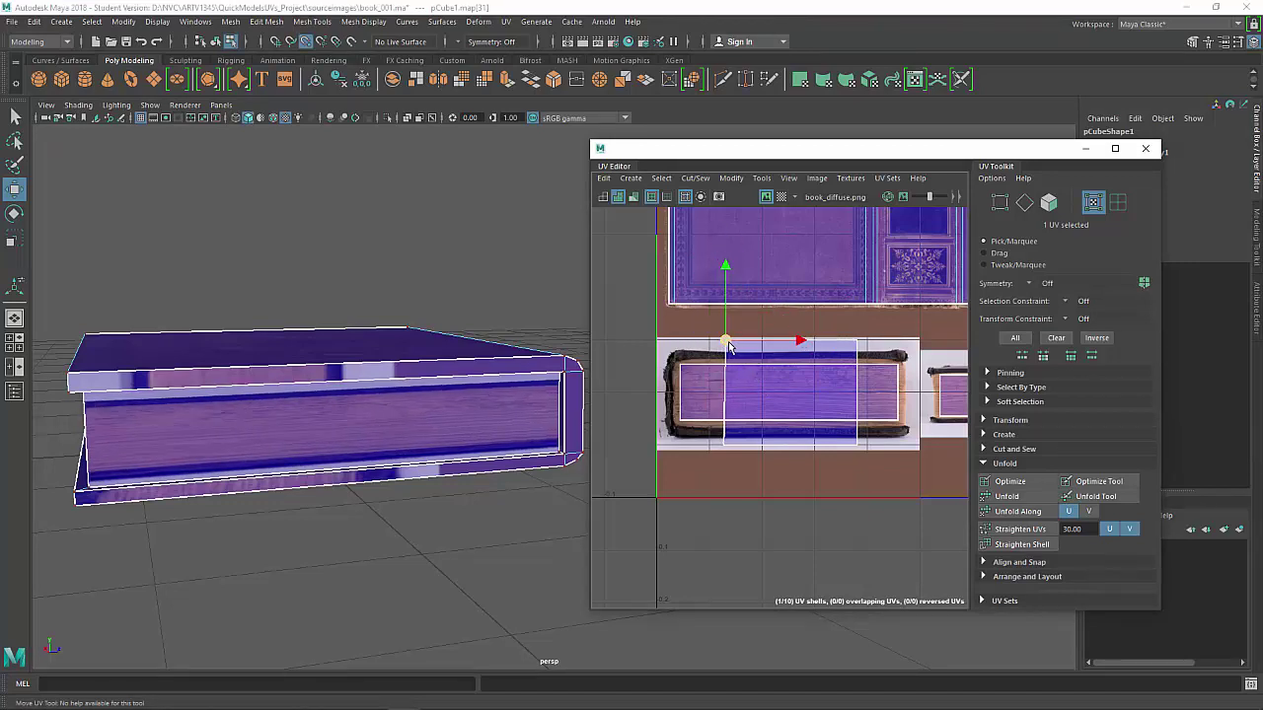
drag(728, 343, 677, 370)
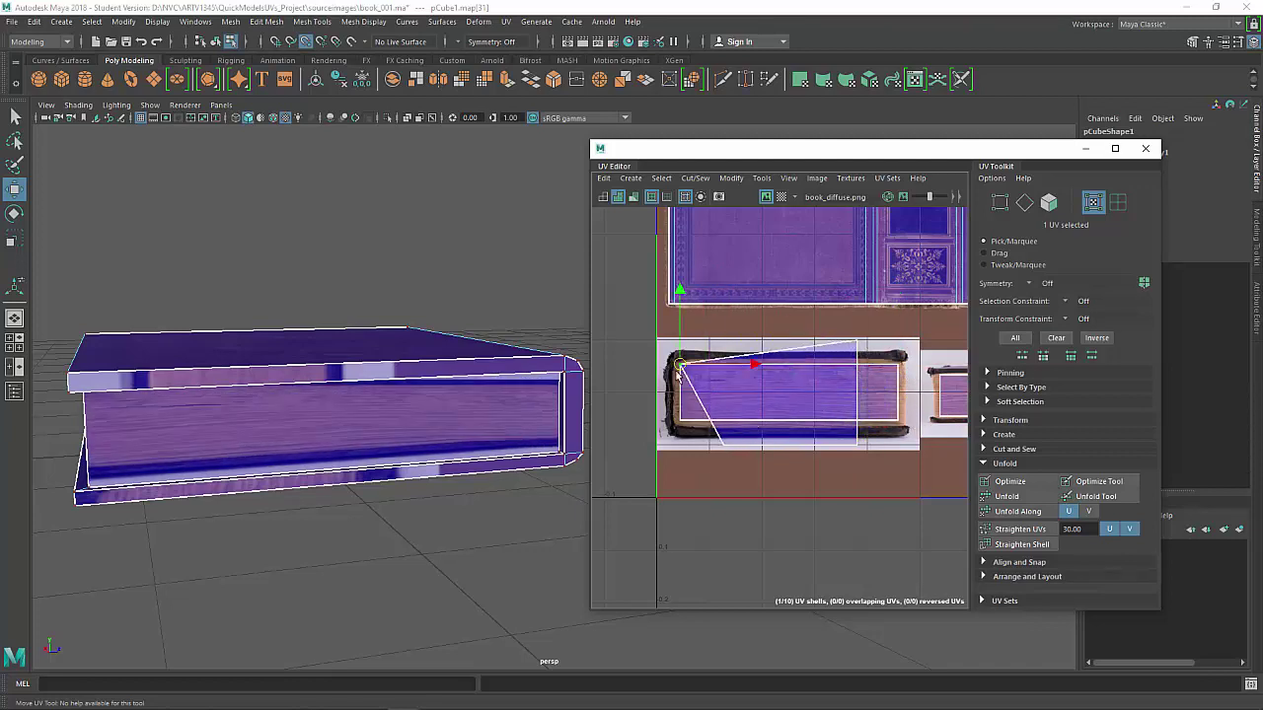
click(725, 446)
drag(736, 459, 692, 434)
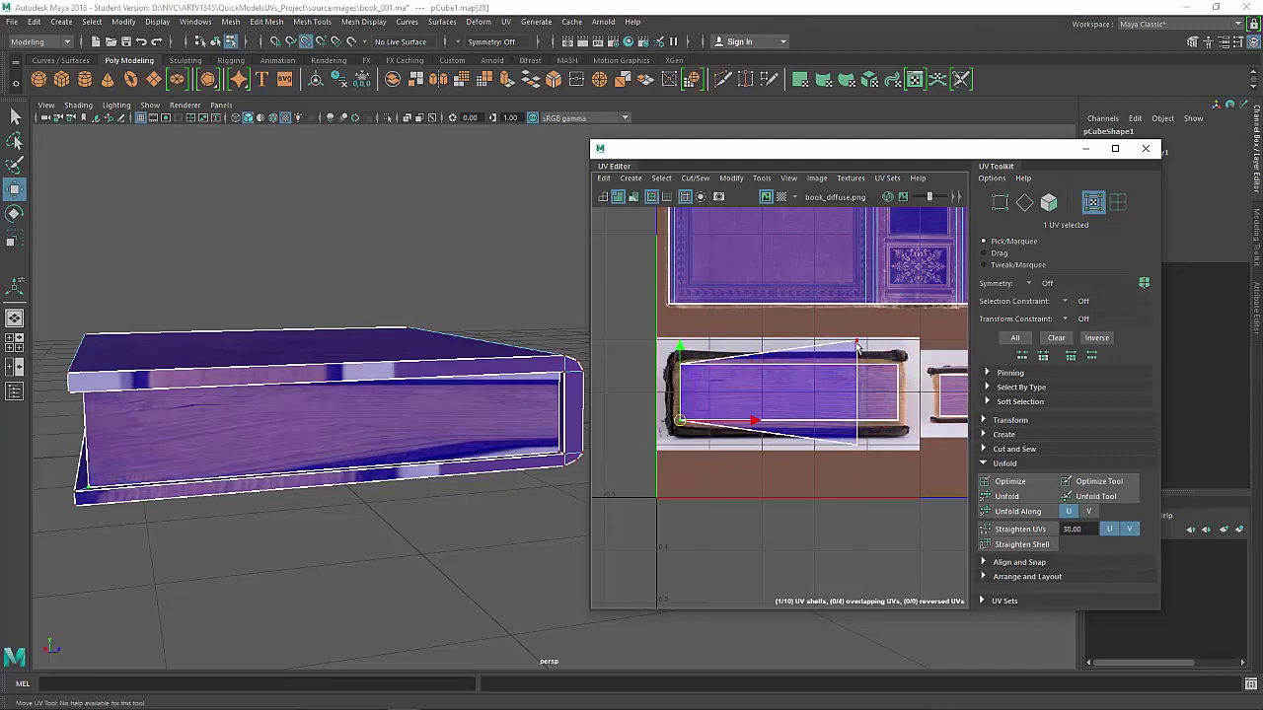
drag(867, 346, 902, 359)
click(859, 444)
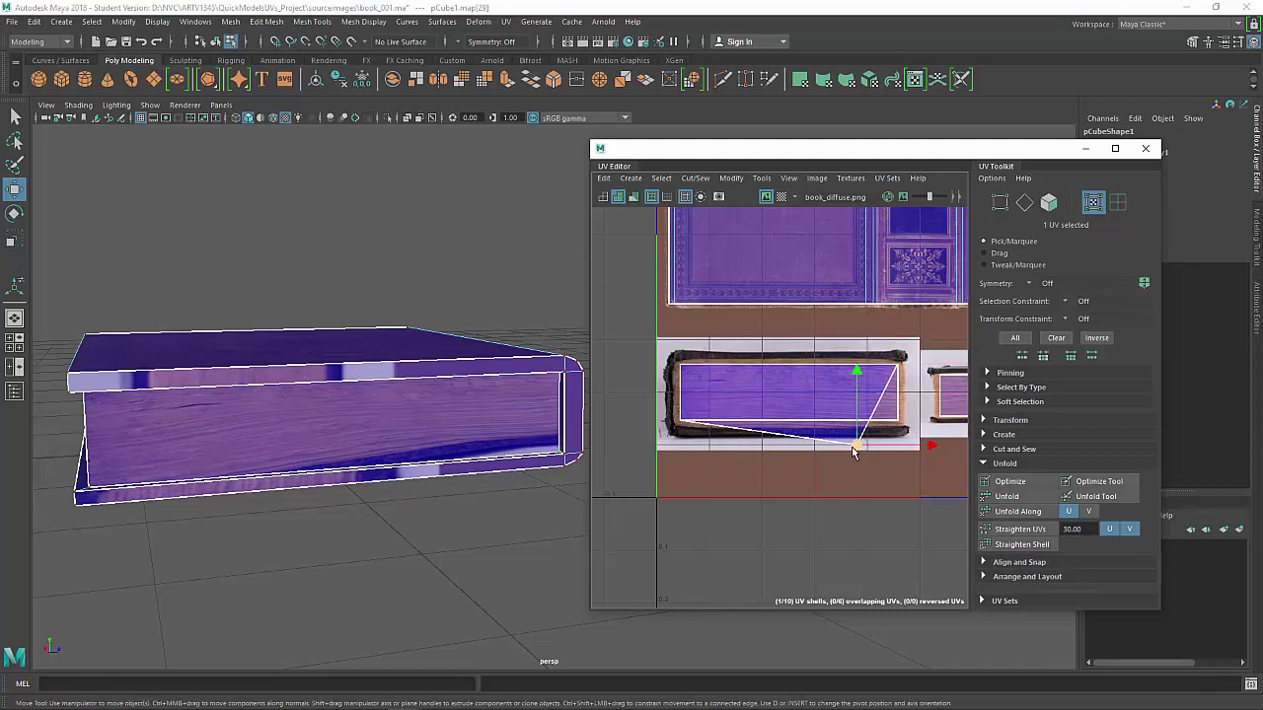
drag(862, 444, 904, 431)
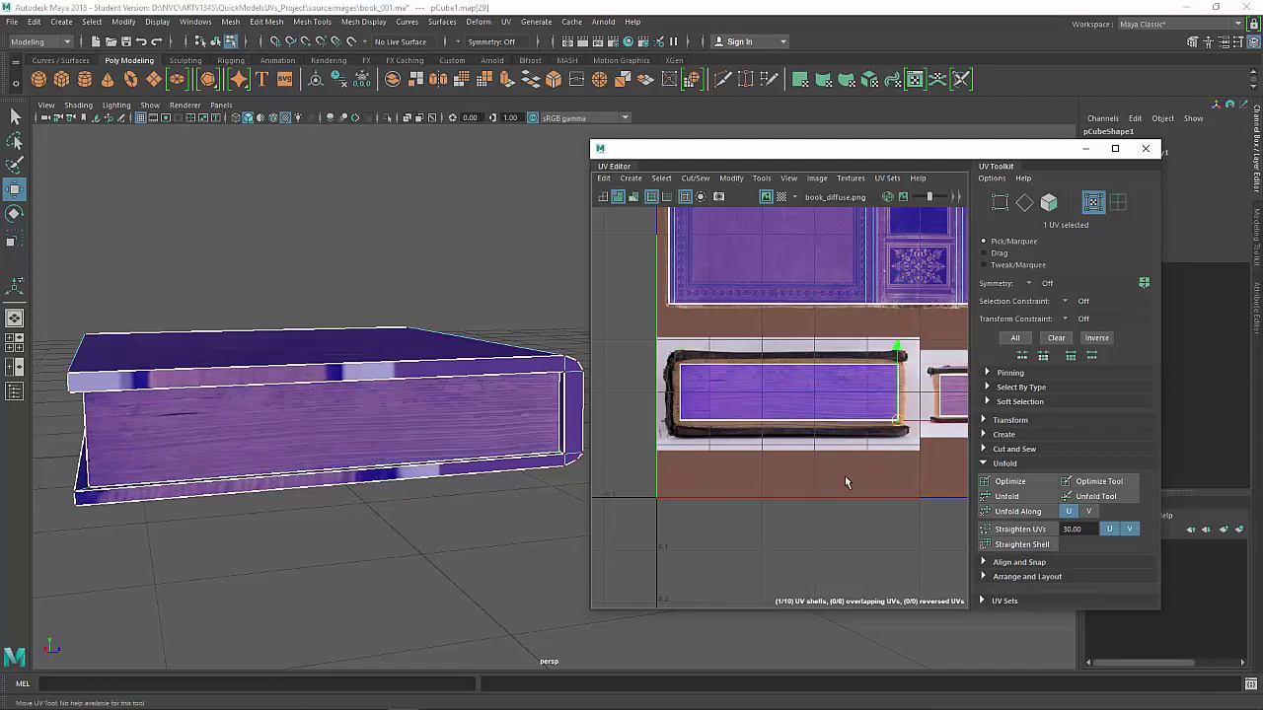
Inspect the page texture on the book's edges in object mode
click(463, 496)
right_drag(363, 370, 497, 256)
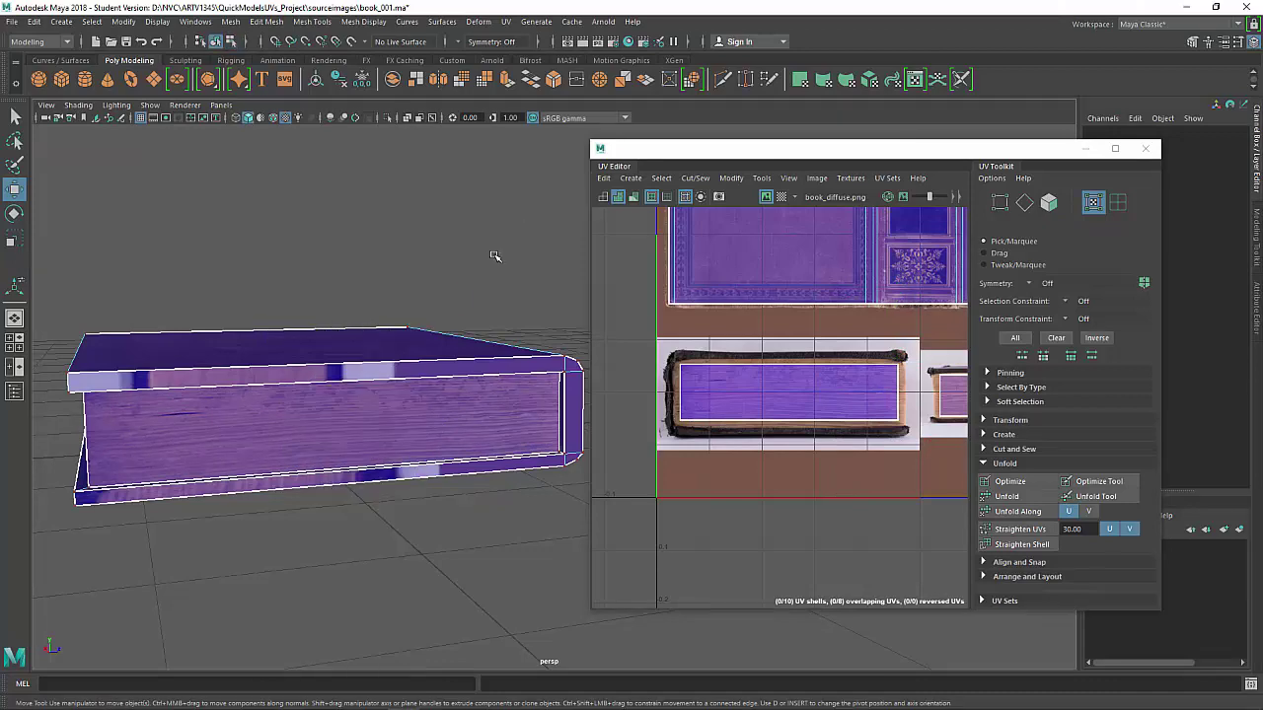
click(496, 256)
alt+drag(398, 336, 305, 322)
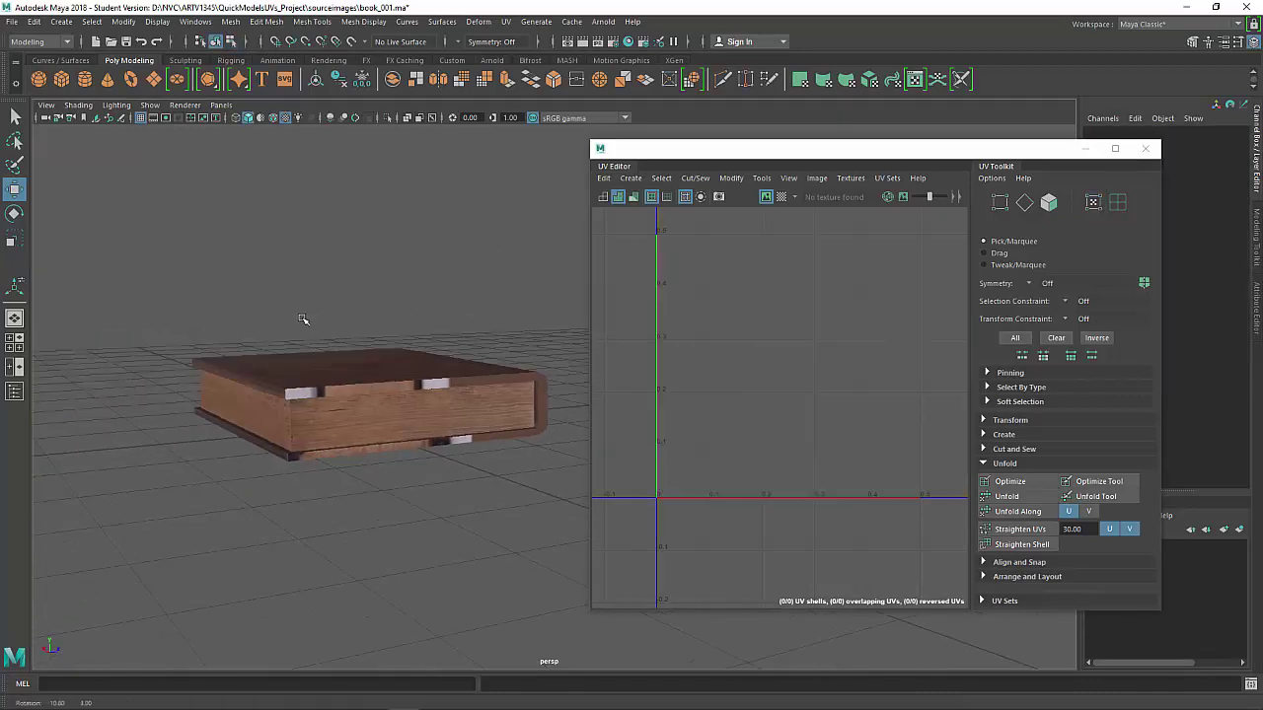
scroll(281, 395, up, 3)
alt+drag(276, 408, 321, 435)
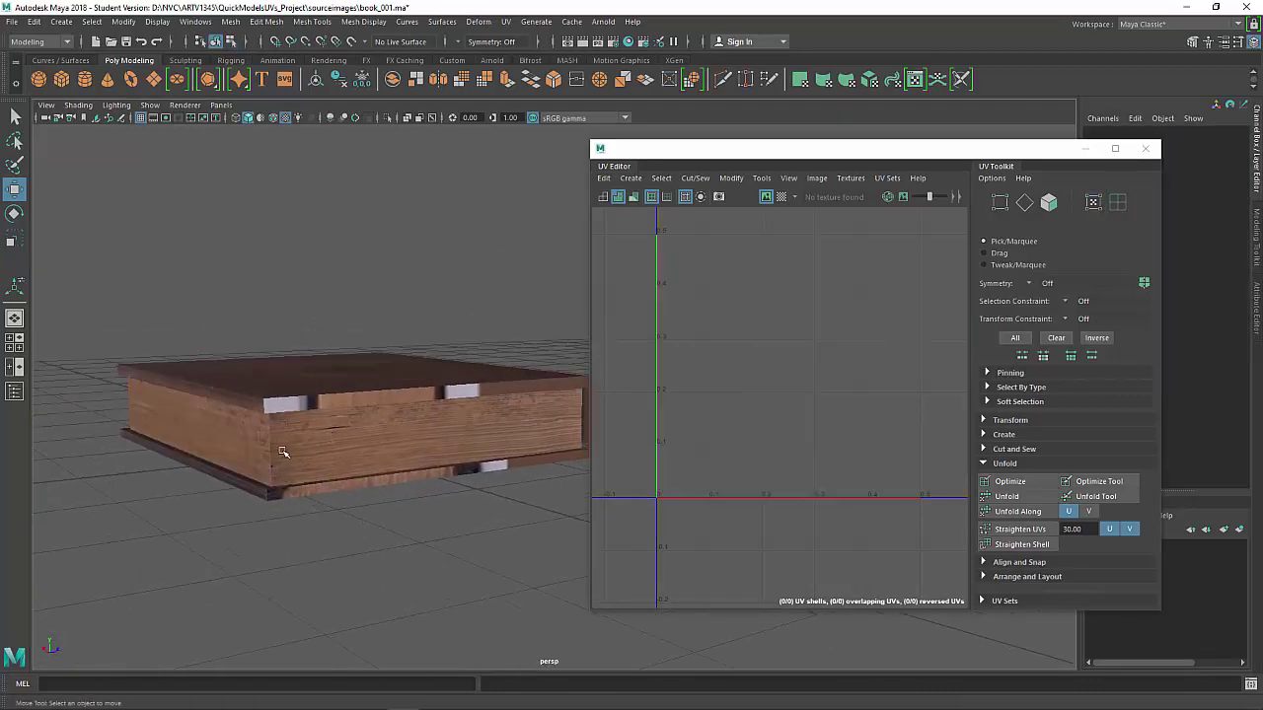
Try scaling up the face UVs of the second short page end, and undo the scaling
click(340, 439)
right_click(777, 354)
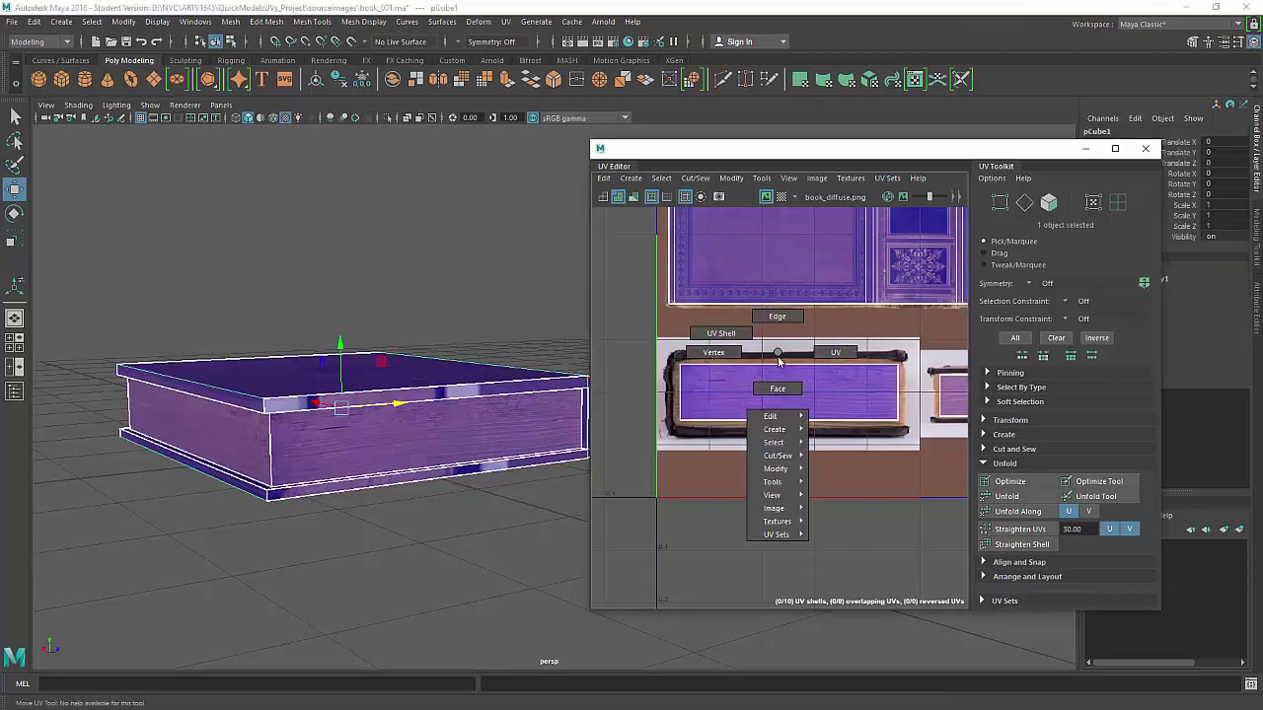
click(468, 440)
key(r)
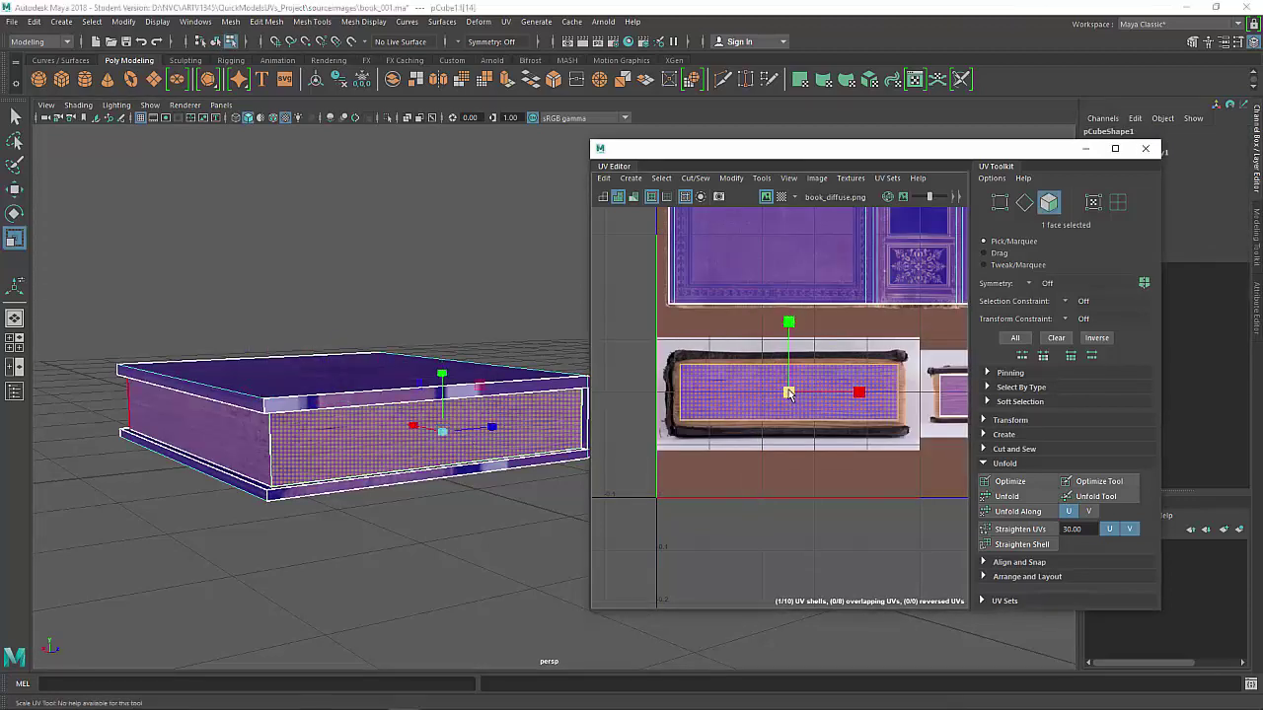
drag(789, 393, 836, 390)
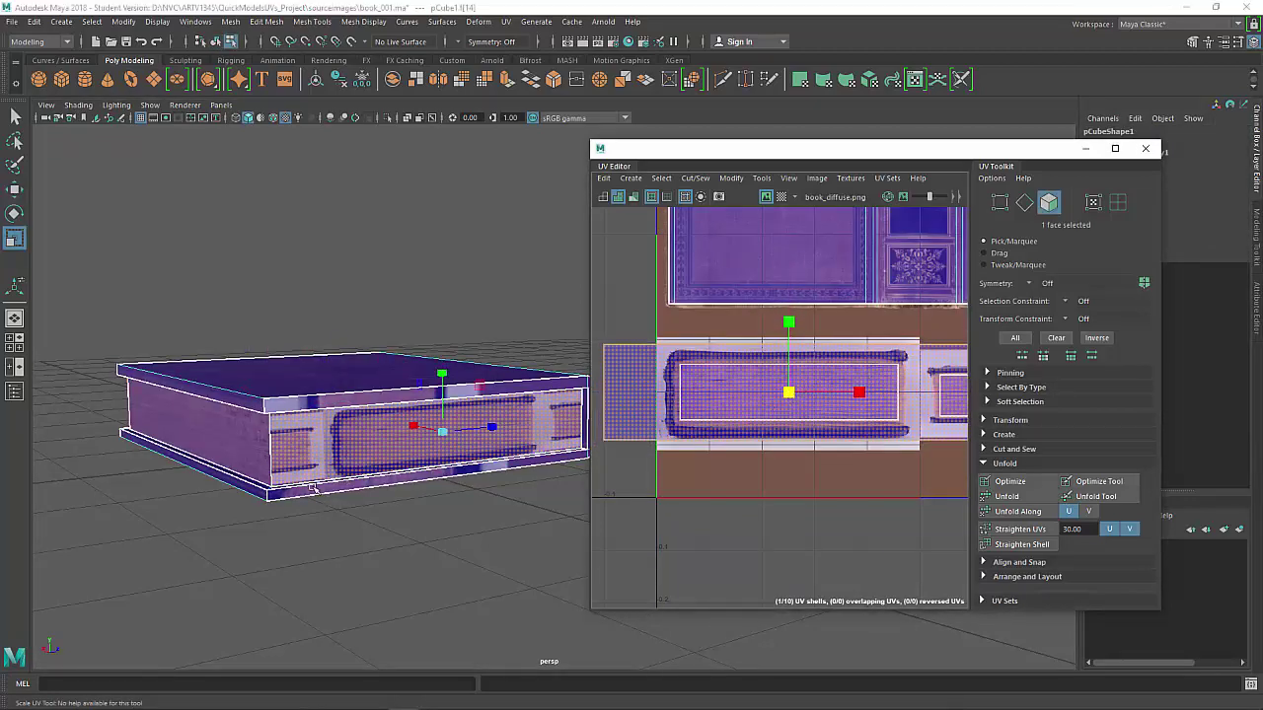
alt+drag(365, 444, 211, 441)
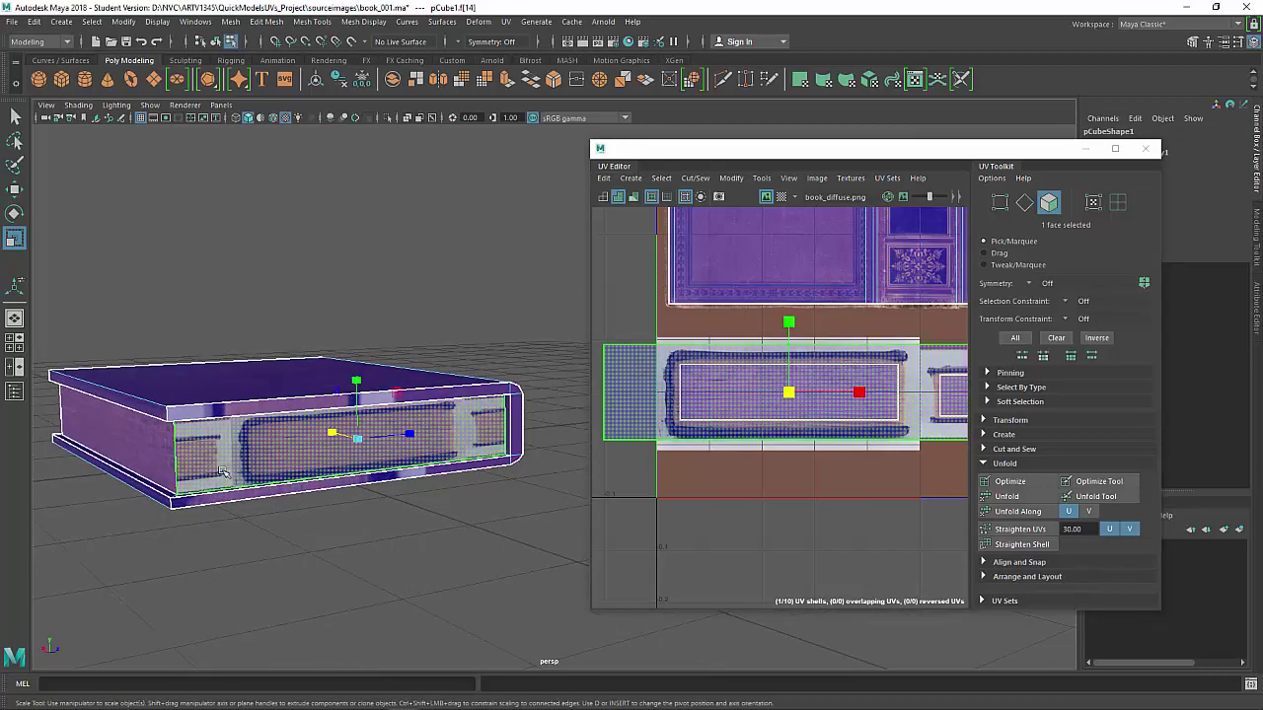
key(ctrl+z)
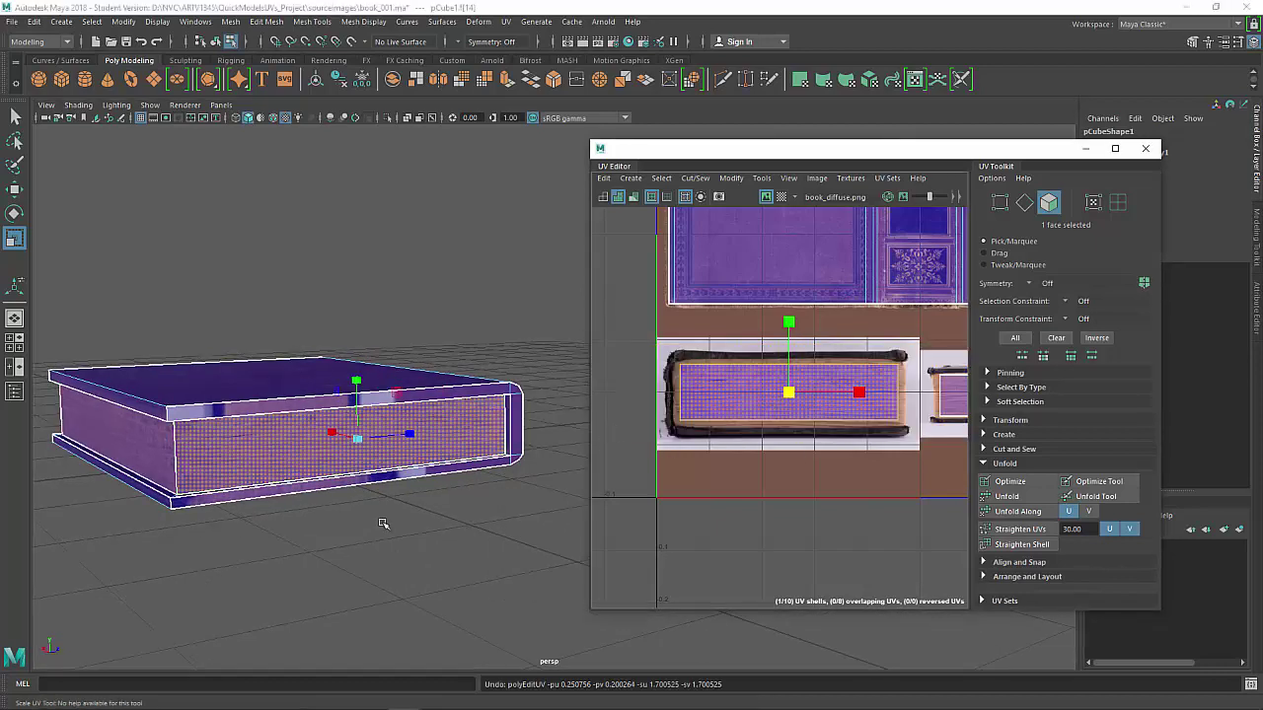
Select the second short page-end face and flip its UVs
click(383, 524)
click(384, 438)
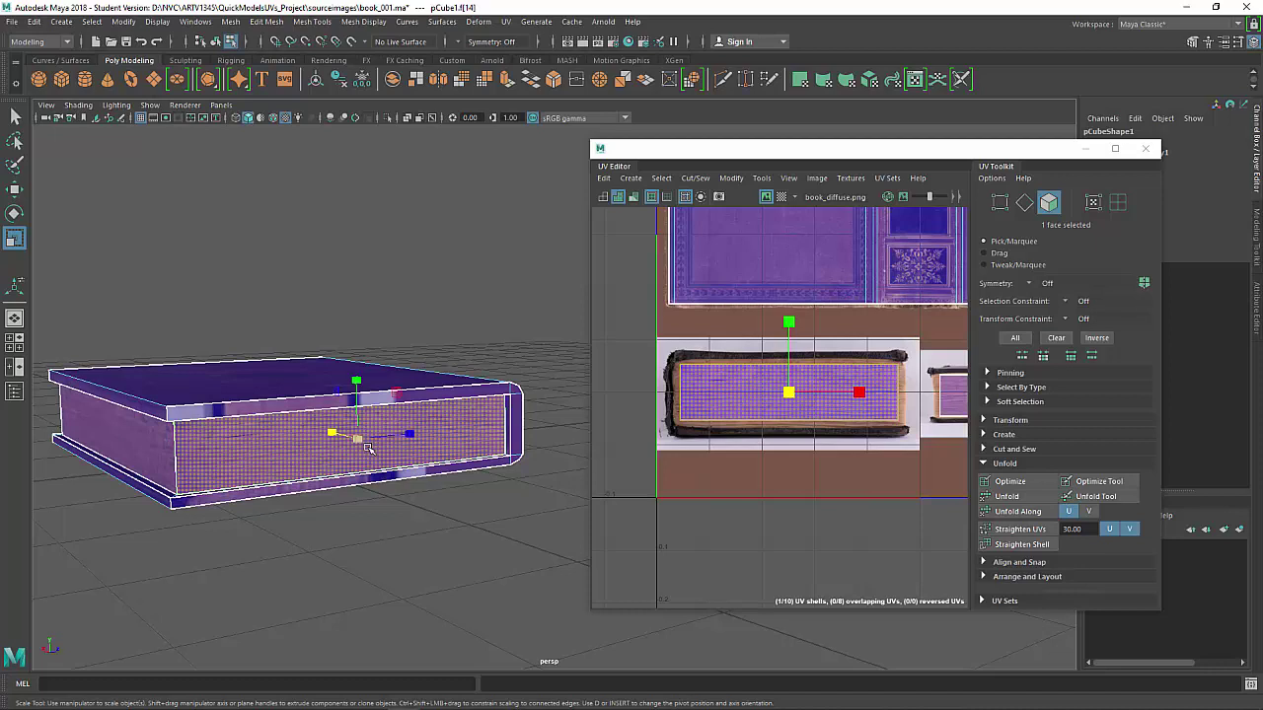
click(730, 179)
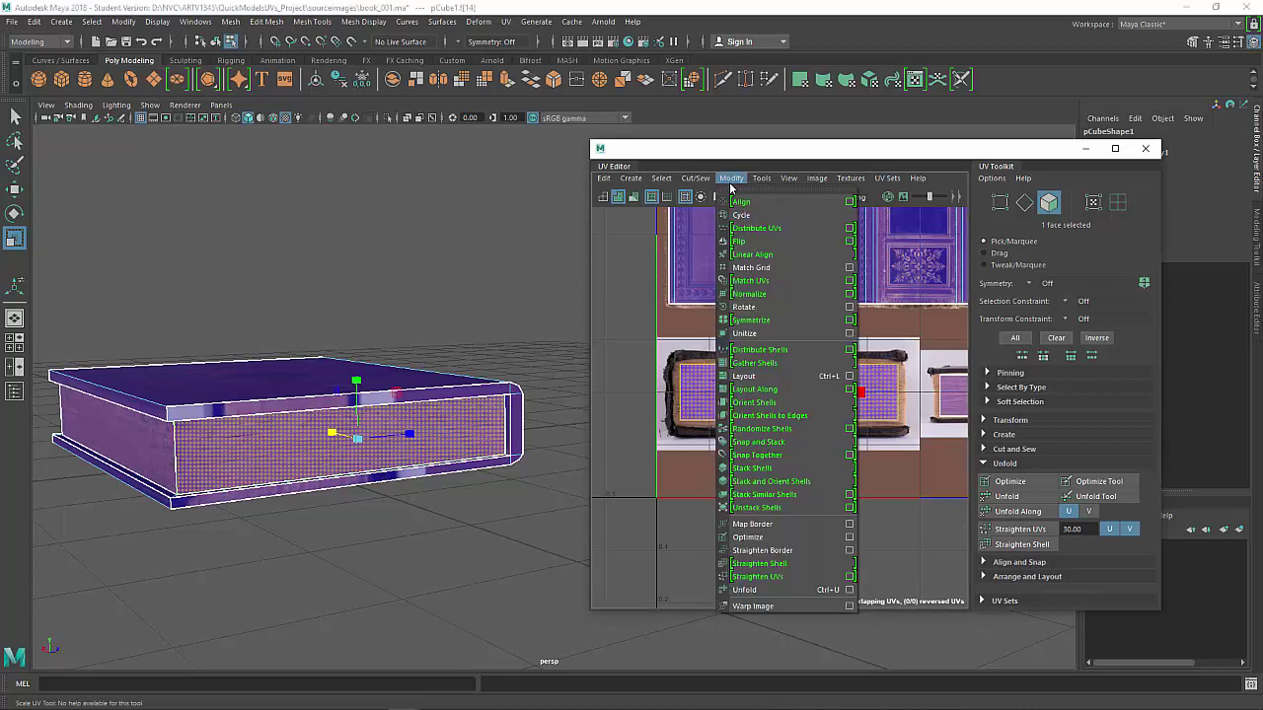
click(742, 243)
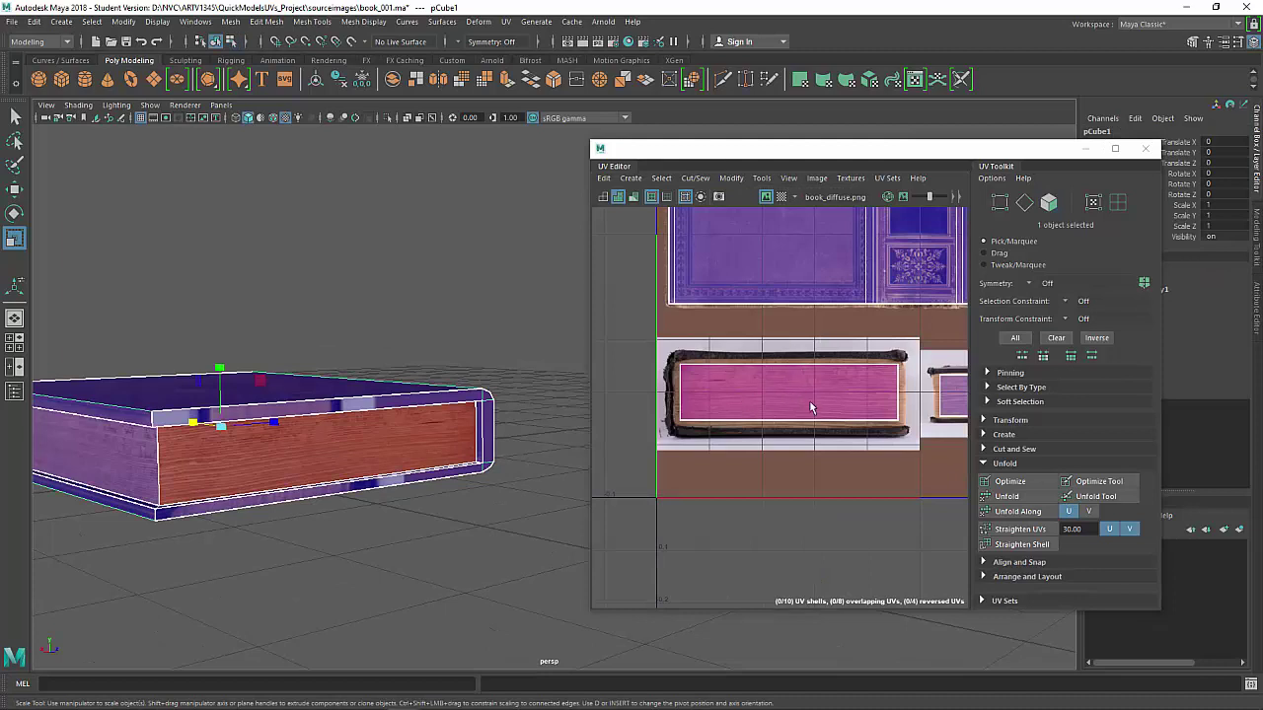
Try moving one of the stacked short page-end UV shells down off the artwork, and undo the move
right_drag(810, 401, 801, 371)
key(w)
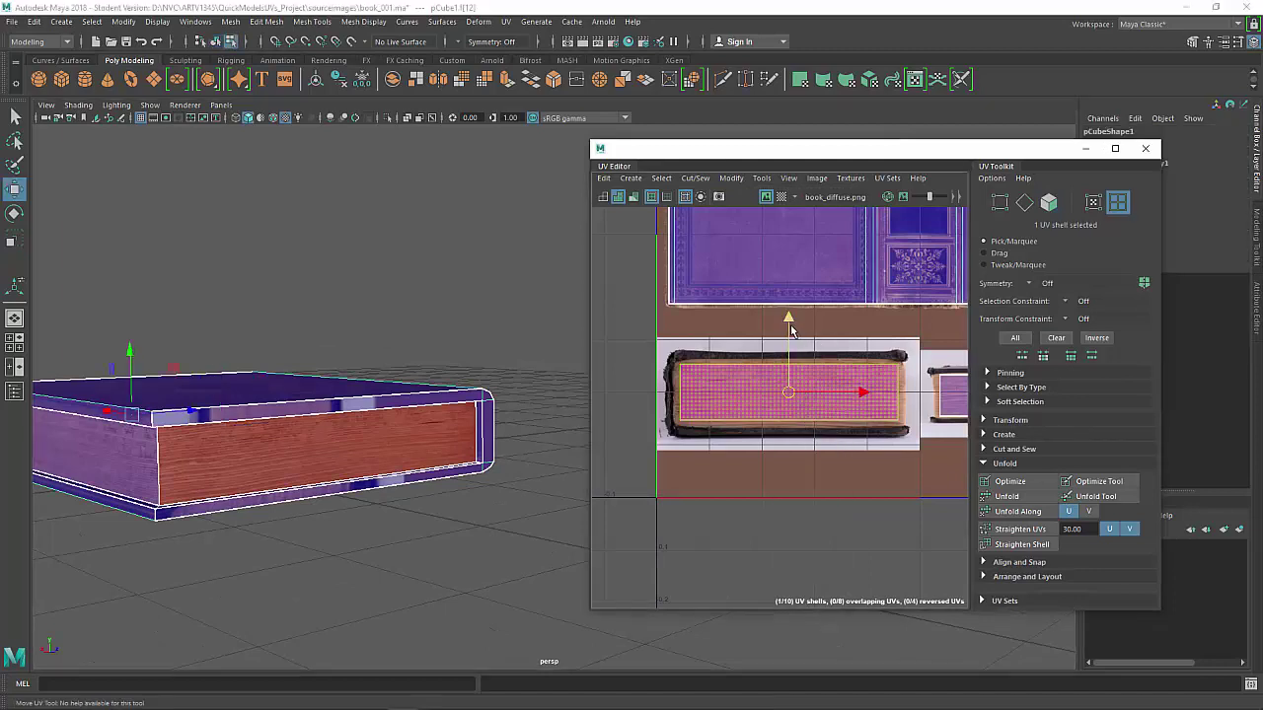
drag(790, 331, 791, 384)
click(778, 456)
click(758, 383)
key(ctrl+z)
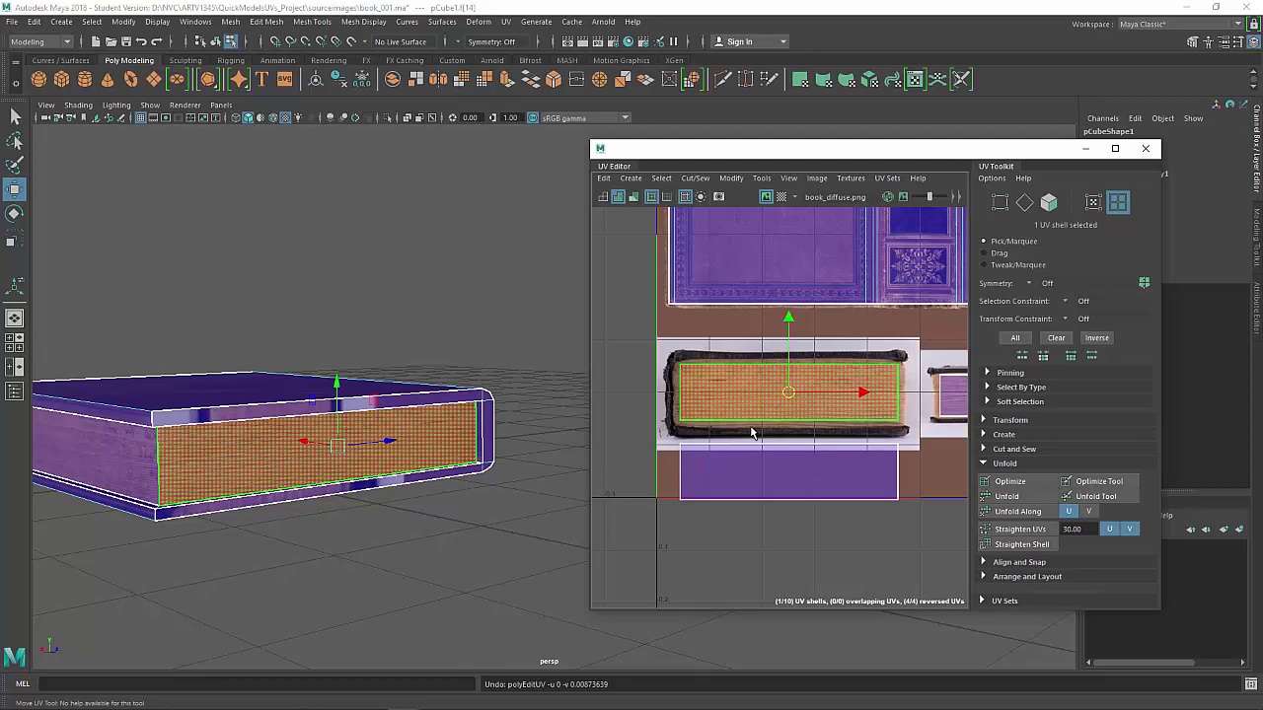
key(ctrl+z)
key(ctrl+z)
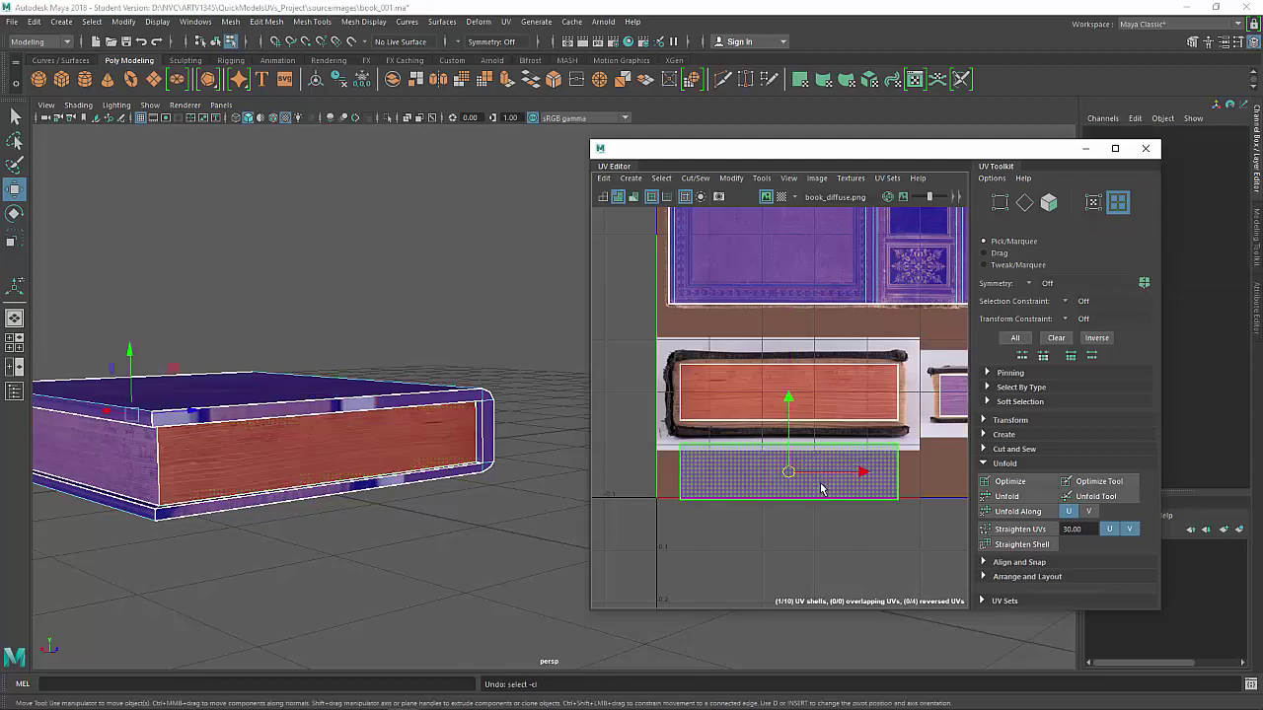
Show the checker map to examine texture distribution on the cover and page-end shells, and hide it again
scroll(821, 485, down, 4)
click(801, 383)
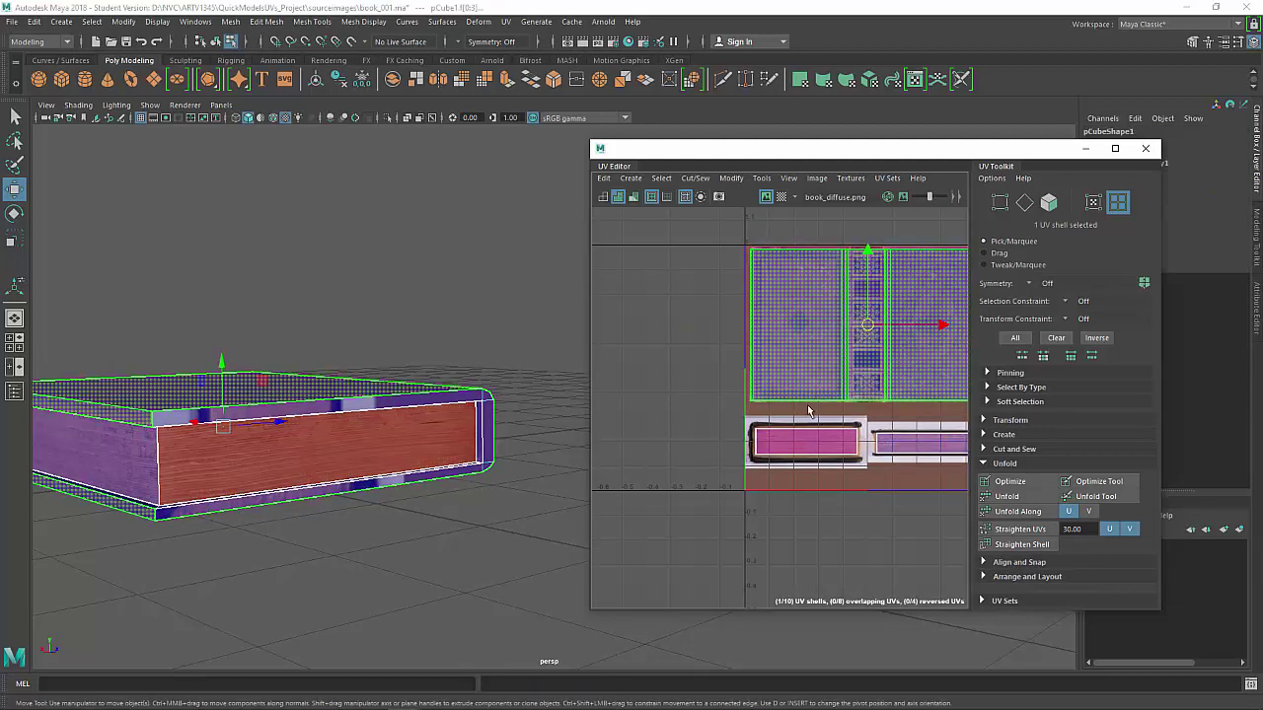
click(714, 262)
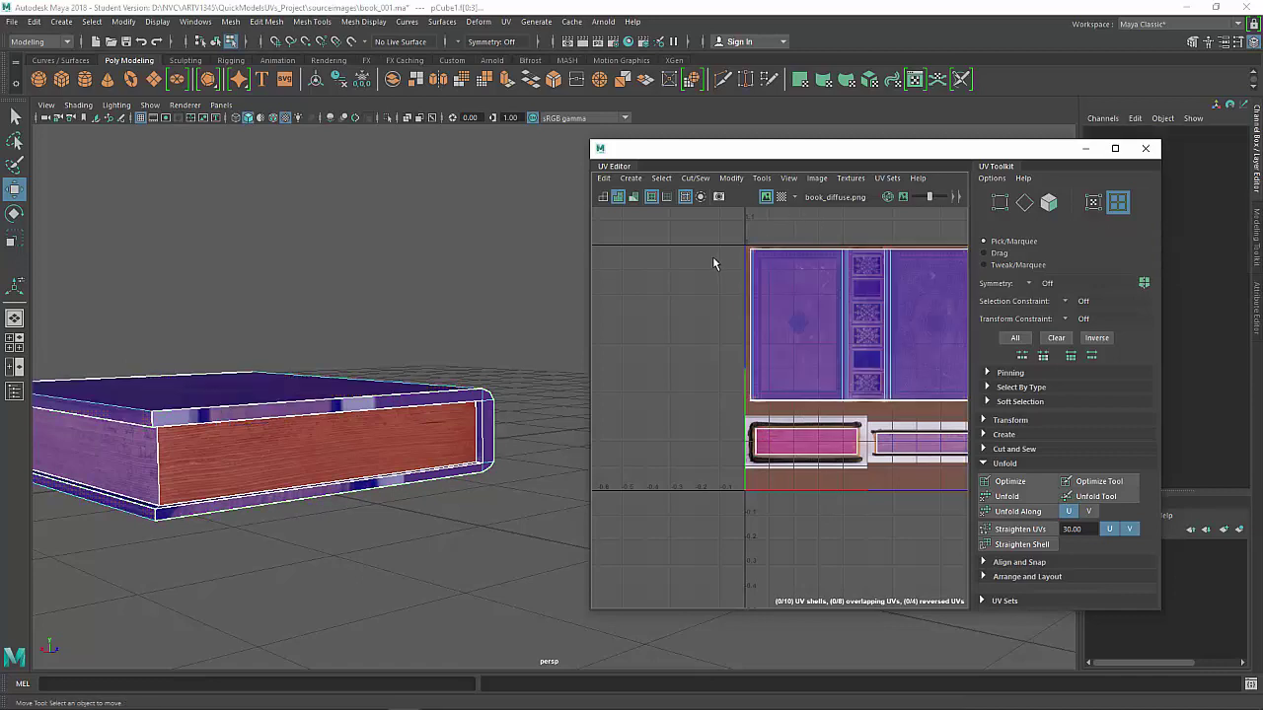
click(781, 197)
click(789, 447)
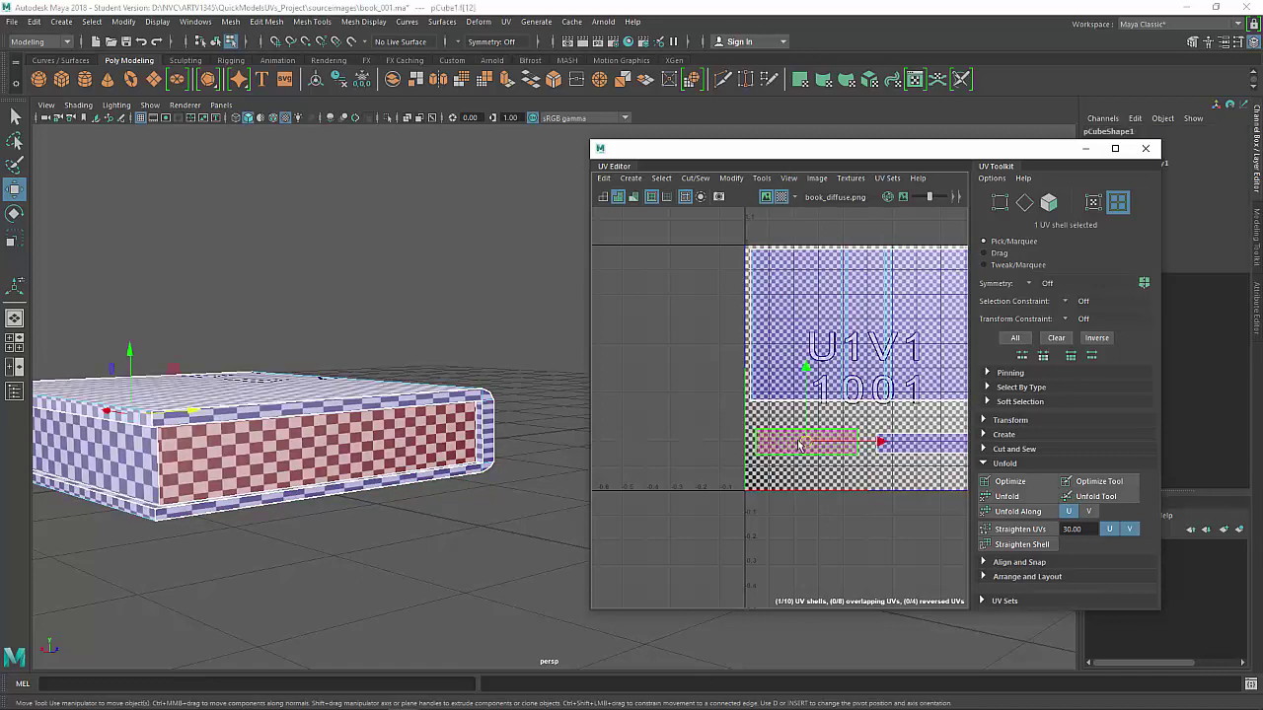
click(845, 368)
click(833, 434)
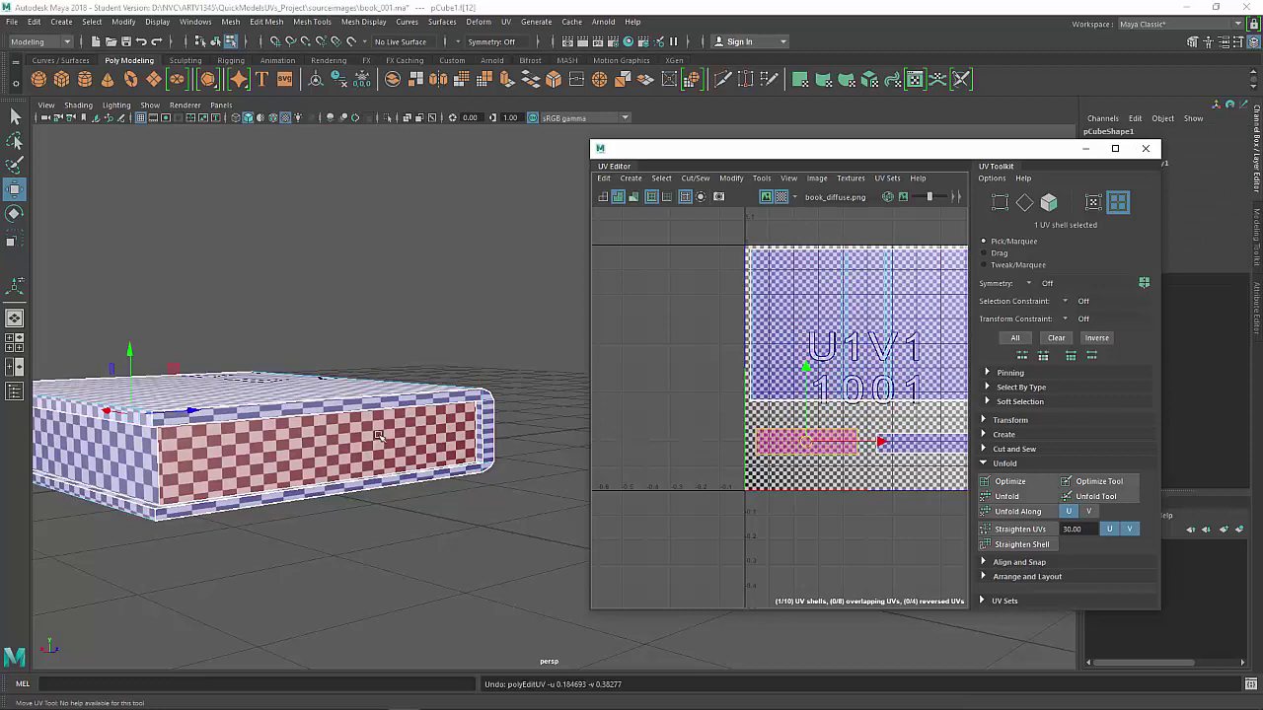
click(303, 447)
drag(817, 434, 928, 333)
key(r)
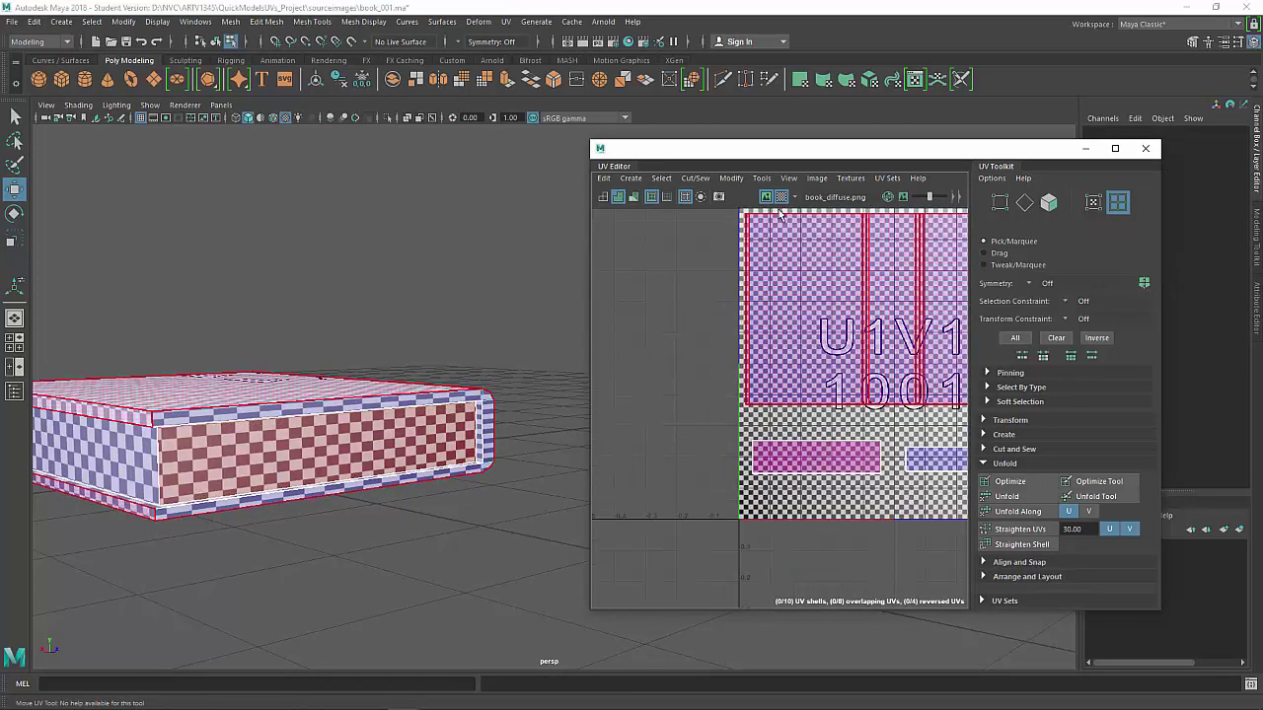
click(781, 198)
Examine the textured page edges and the thin cover-edge faces from several angles around the book
click(473, 321)
alt+drag(468, 324, 410, 465)
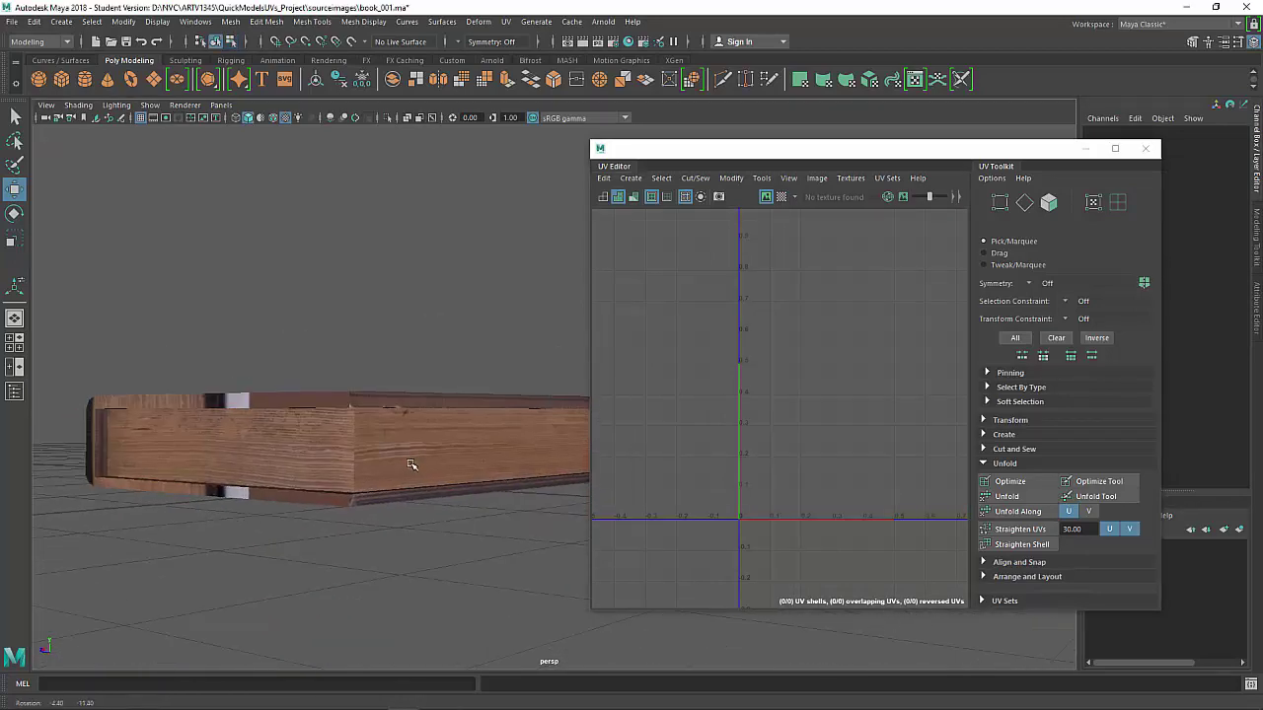
right_drag(220, 395, 212, 361)
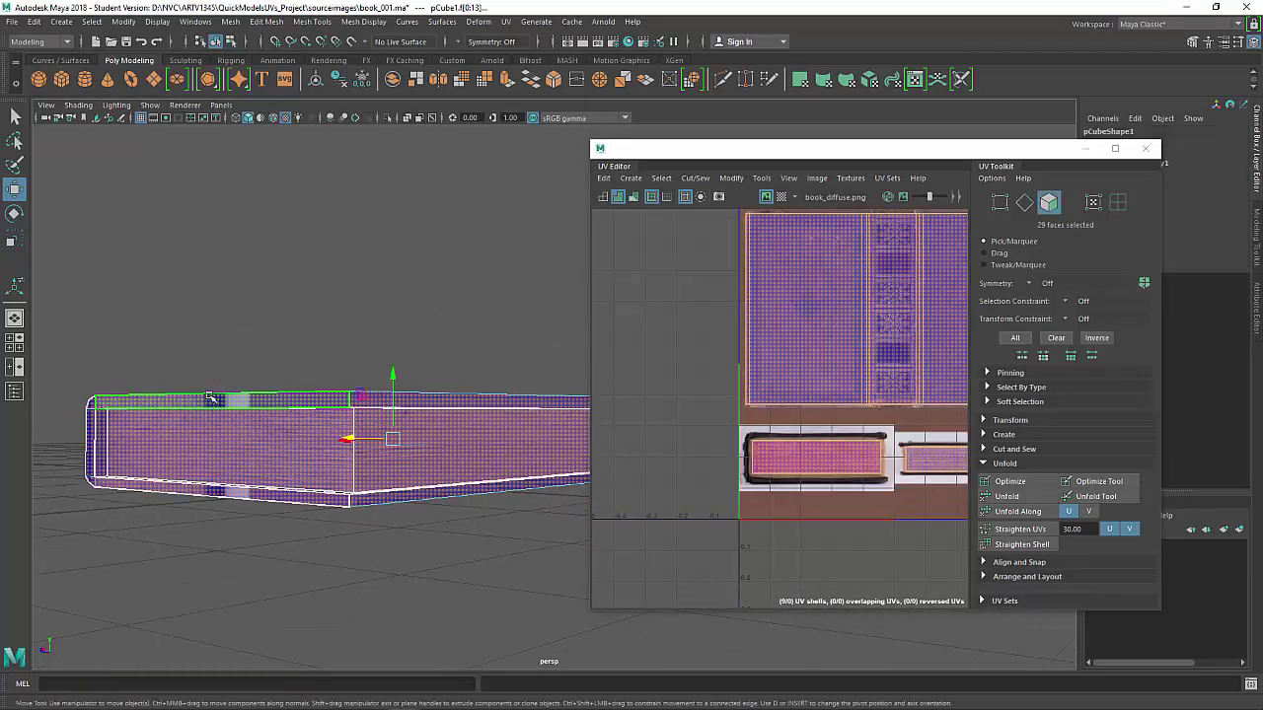
click(212, 402)
alt+drag(308, 436, 394, 325)
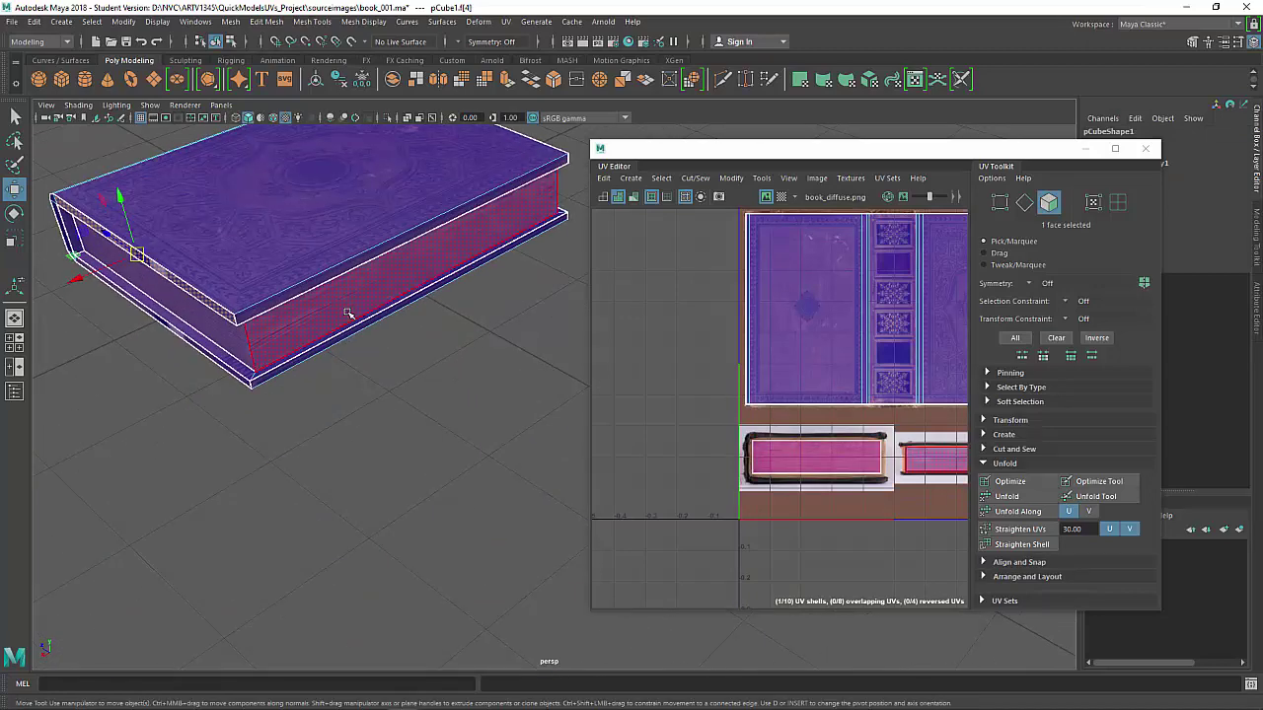
click(343, 336)
click(429, 381)
alt+drag(429, 383, 424, 355)
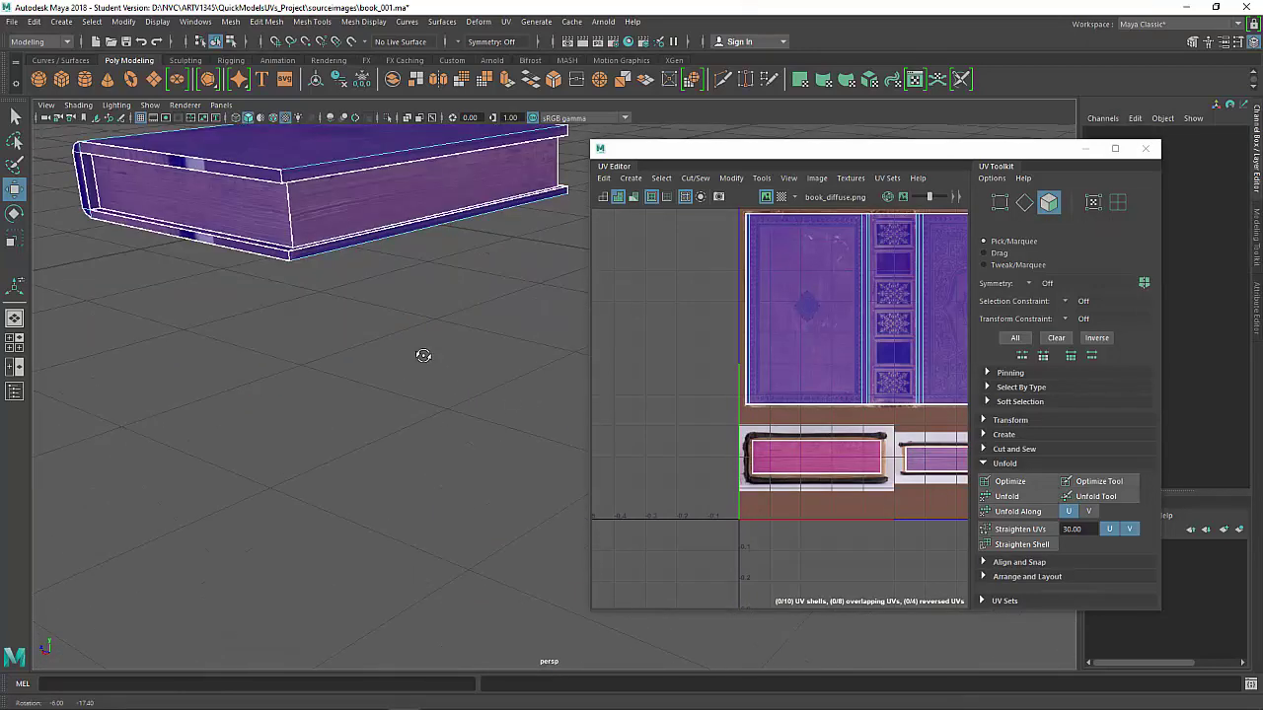
alt+middle_drag(428, 249, 437, 312)
Optimize the six remaining thin cover-edge UV shells outside the texture and straighten their UVs with a 30.00 tolerance
scroll(815, 398, down, 4)
scroll(854, 402, up, 1)
alt+middle_drag(918, 396, 727, 393)
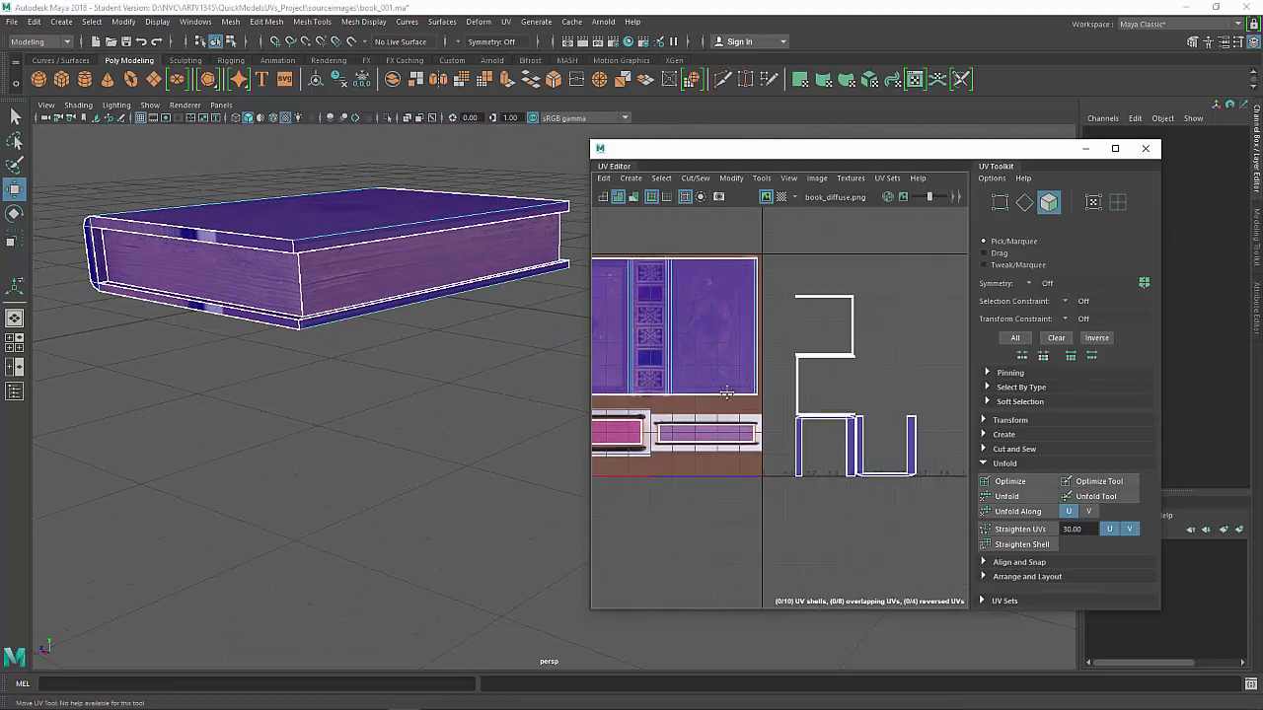
scroll(795, 369, up, 1)
alt+middle_drag(809, 375, 776, 370)
scroll(774, 371, down, 1)
scroll(768, 339, down, 1)
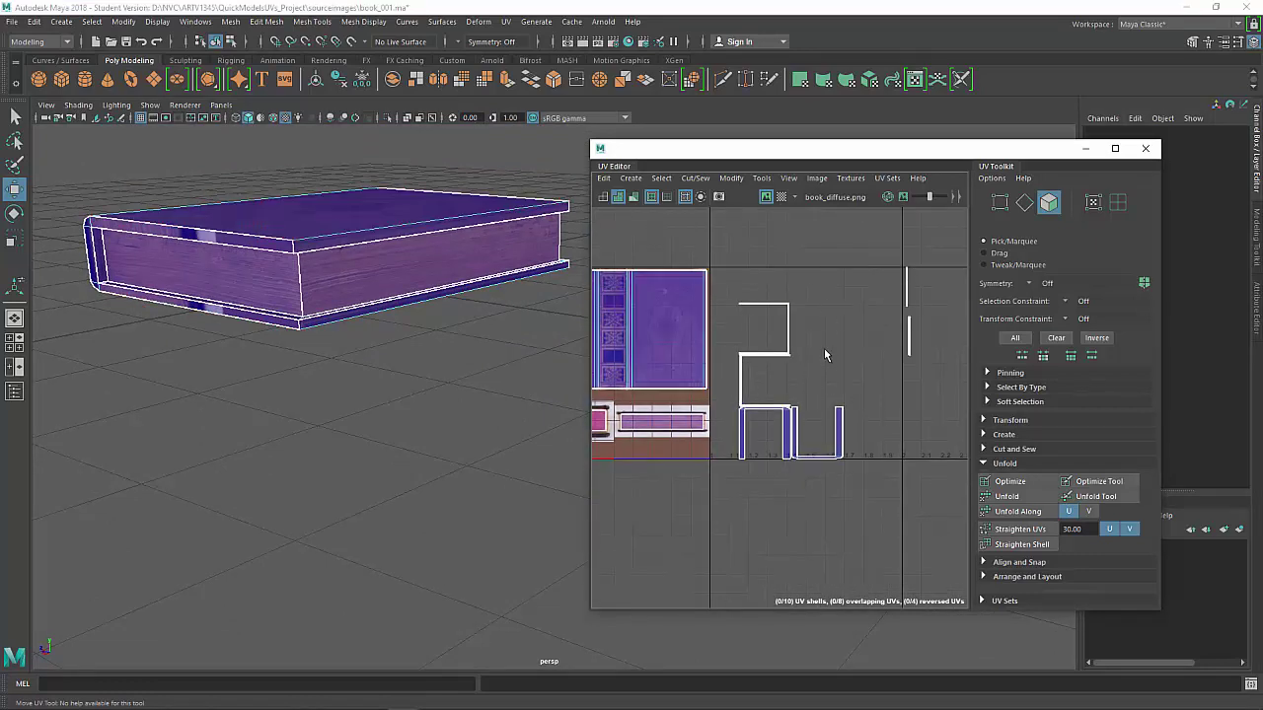
right_drag(841, 342, 779, 331)
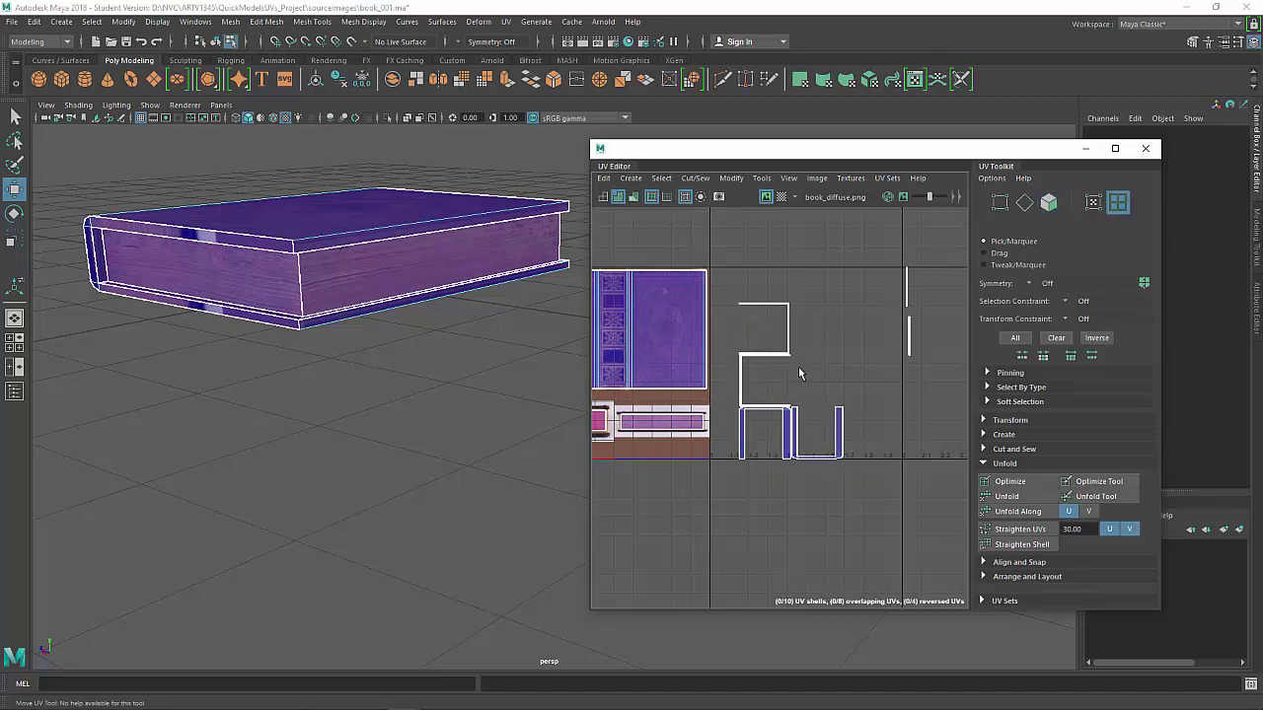
drag(751, 463, 748, 470)
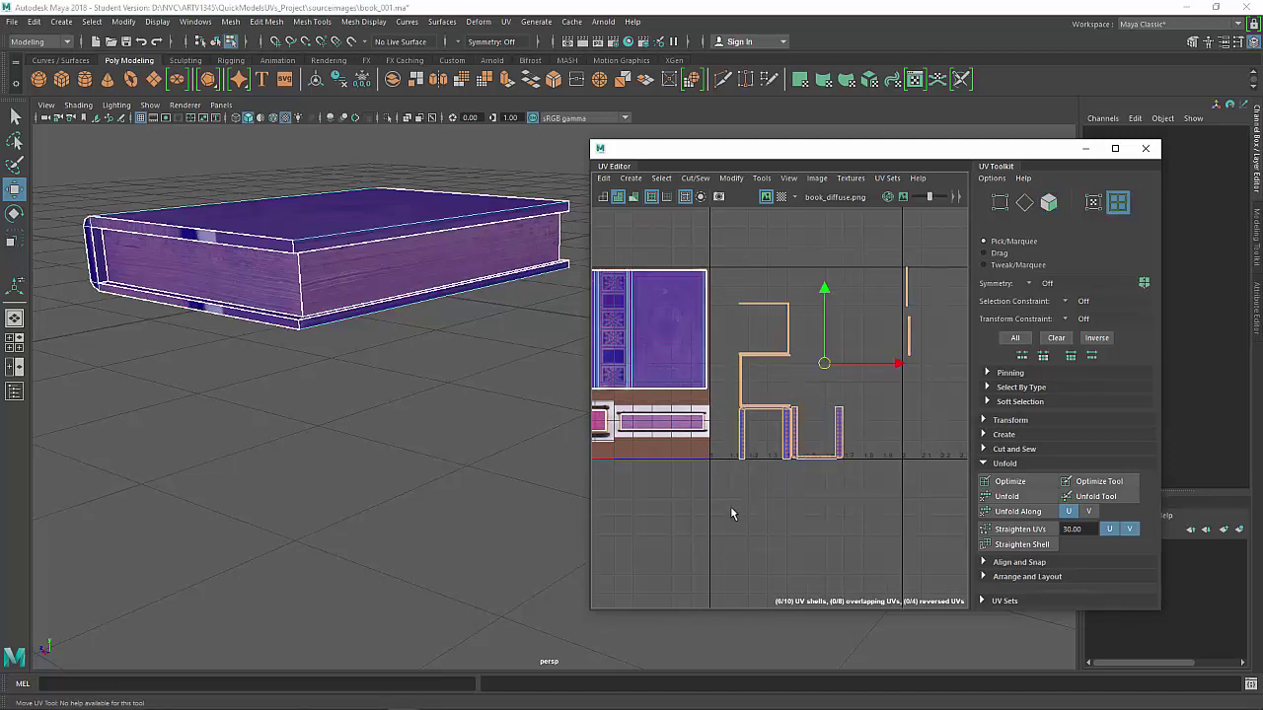
click(1016, 482)
scroll(779, 386, down, 3)
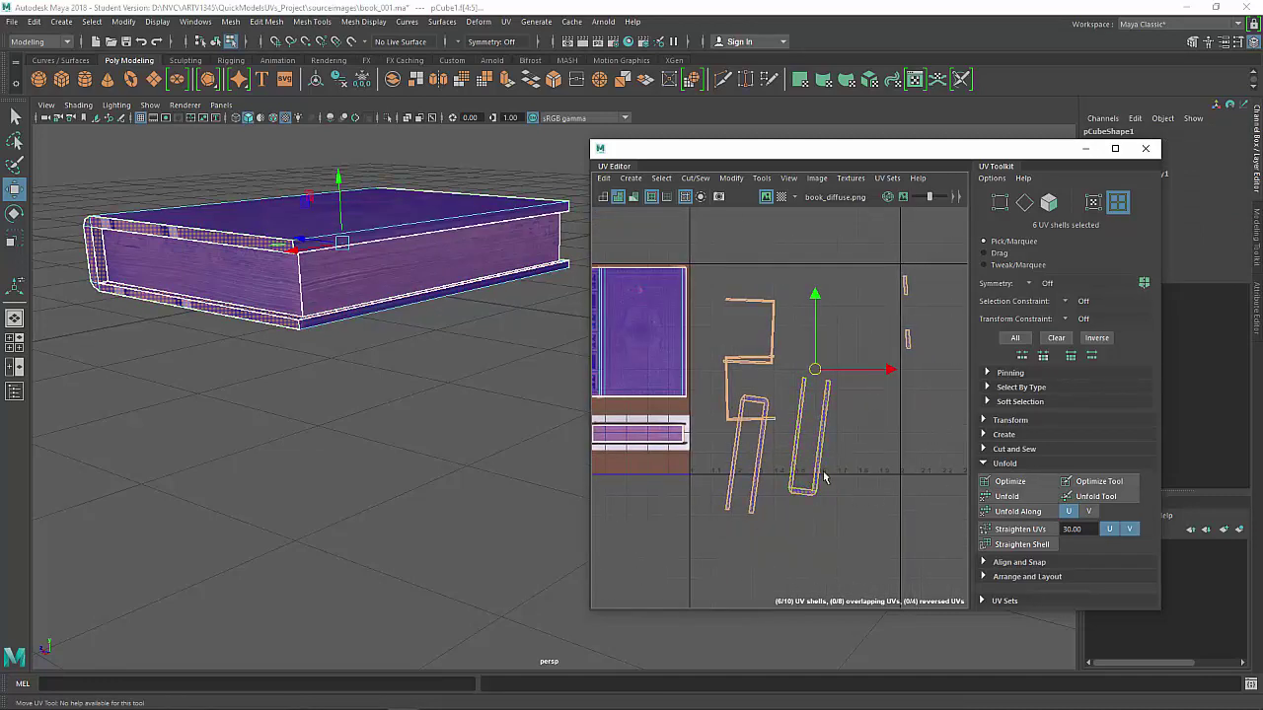
click(1015, 534)
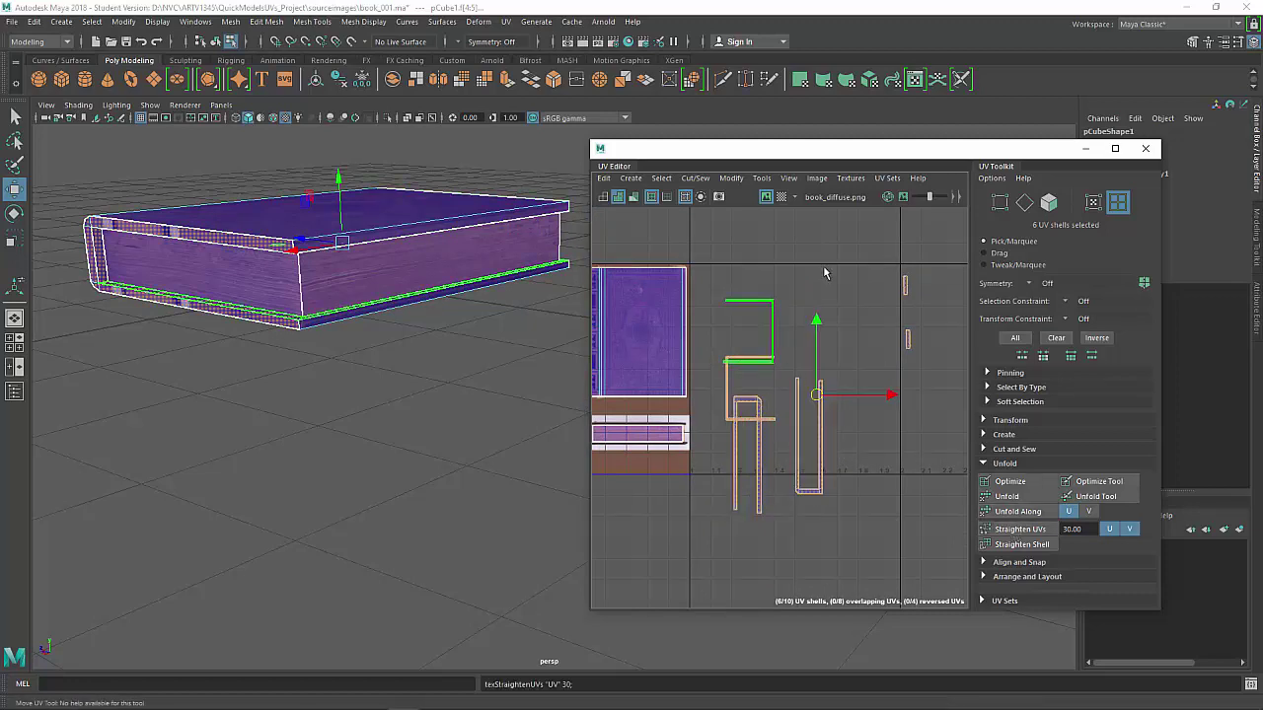
Move the two U-shaped cover-edge UV shells down, away from the other thin shells
click(882, 319)
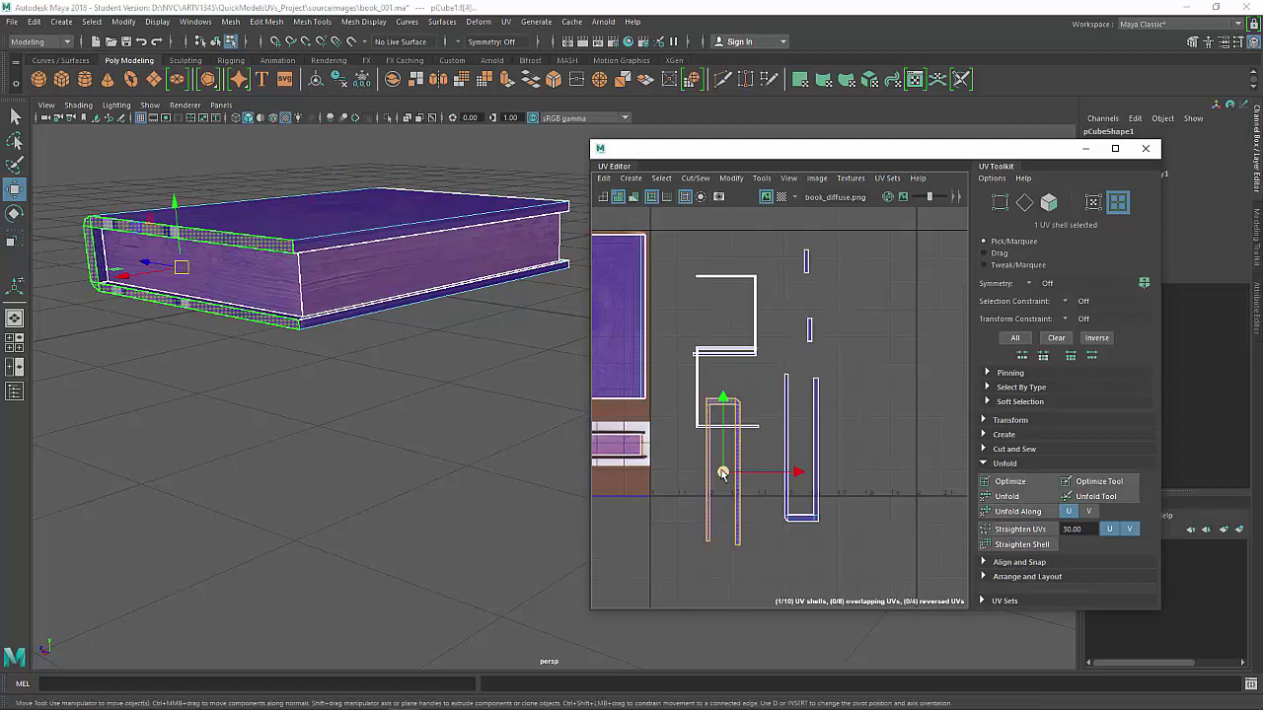
drag(711, 503, 710, 548)
click(804, 506)
drag(804, 505, 804, 562)
Check in wireframe which book edge the second U-shaped shell covers, and restore the textured view and the UV background image
key(4)
alt+middle_drag(776, 513, 875, 473)
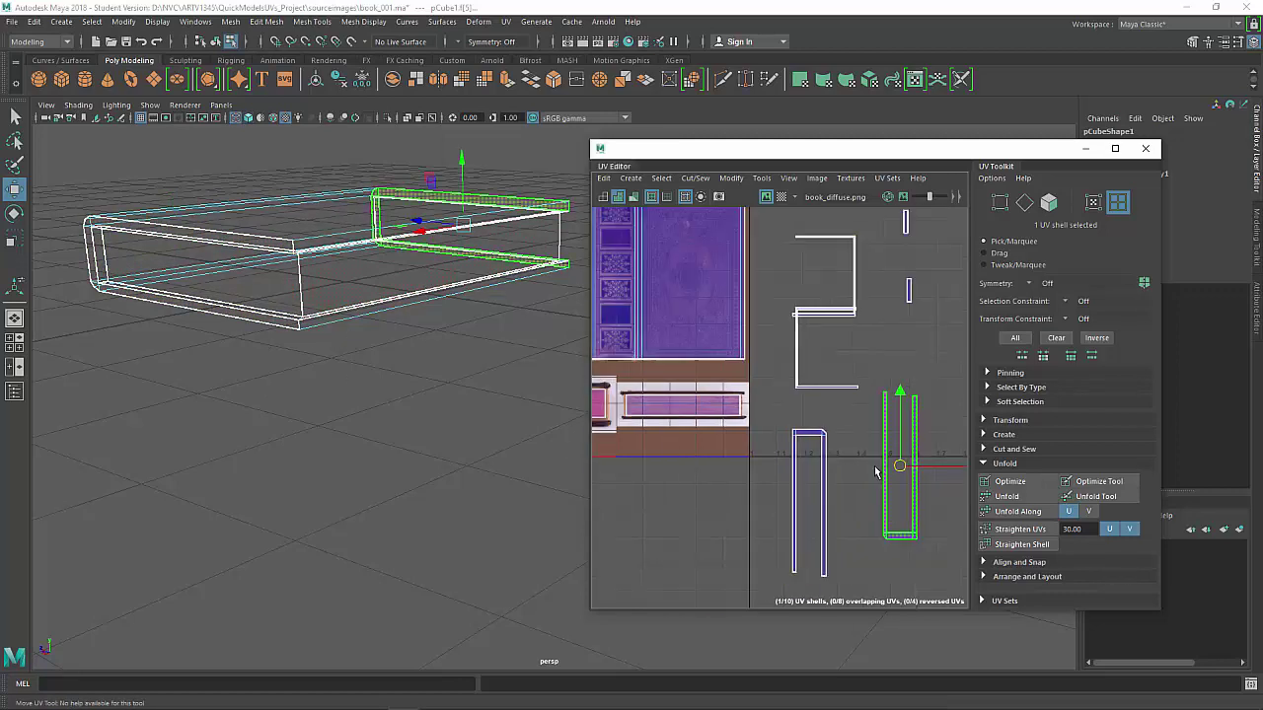
key(6)
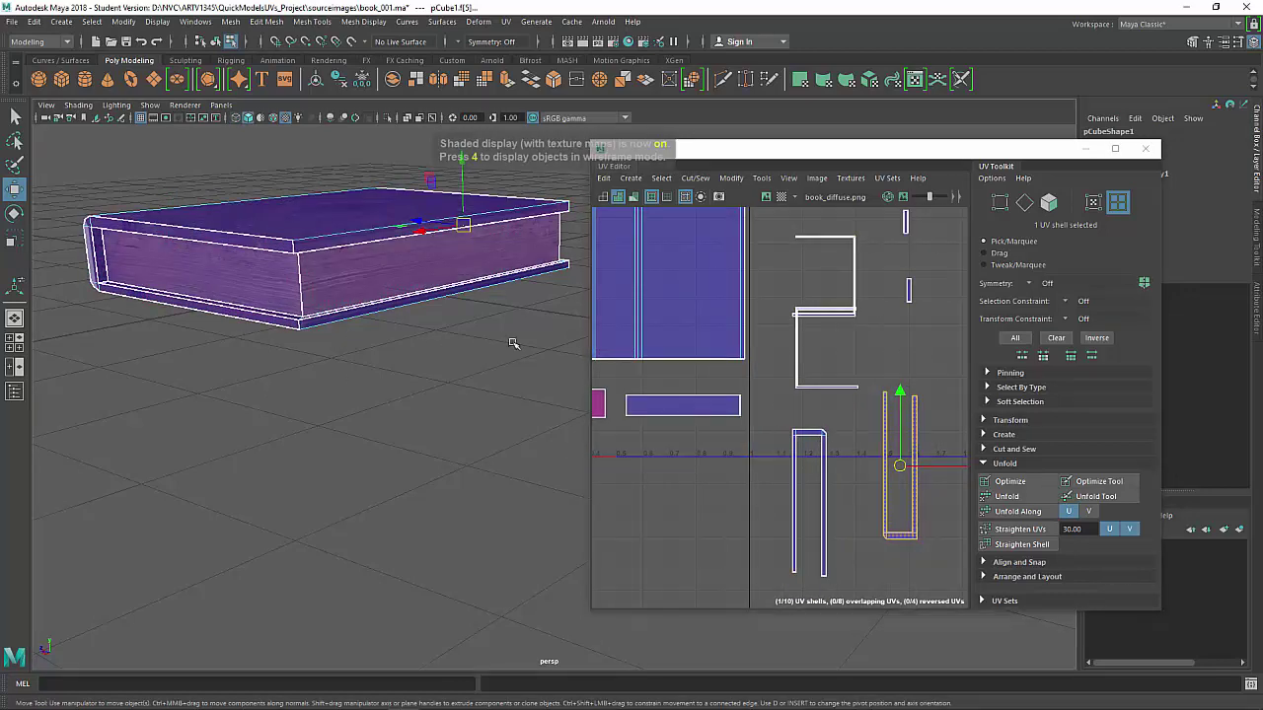
scroll(843, 412, down, 2)
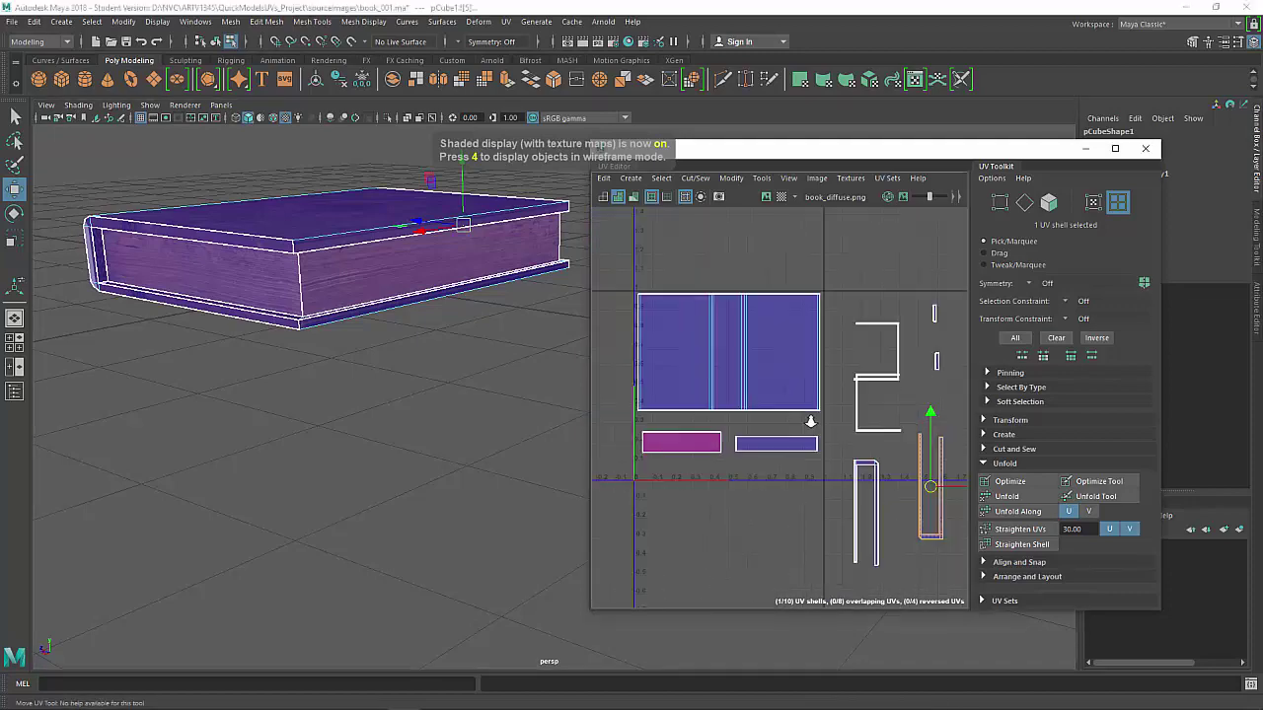
click(767, 202)
Move the first U-shaped cover-edge shell over the larger page-end artwork and rotate it a quarter turn to match the cover outline
alt+right_drag(689, 450, 765, 499)
alt+middle_drag(870, 536, 559, 336)
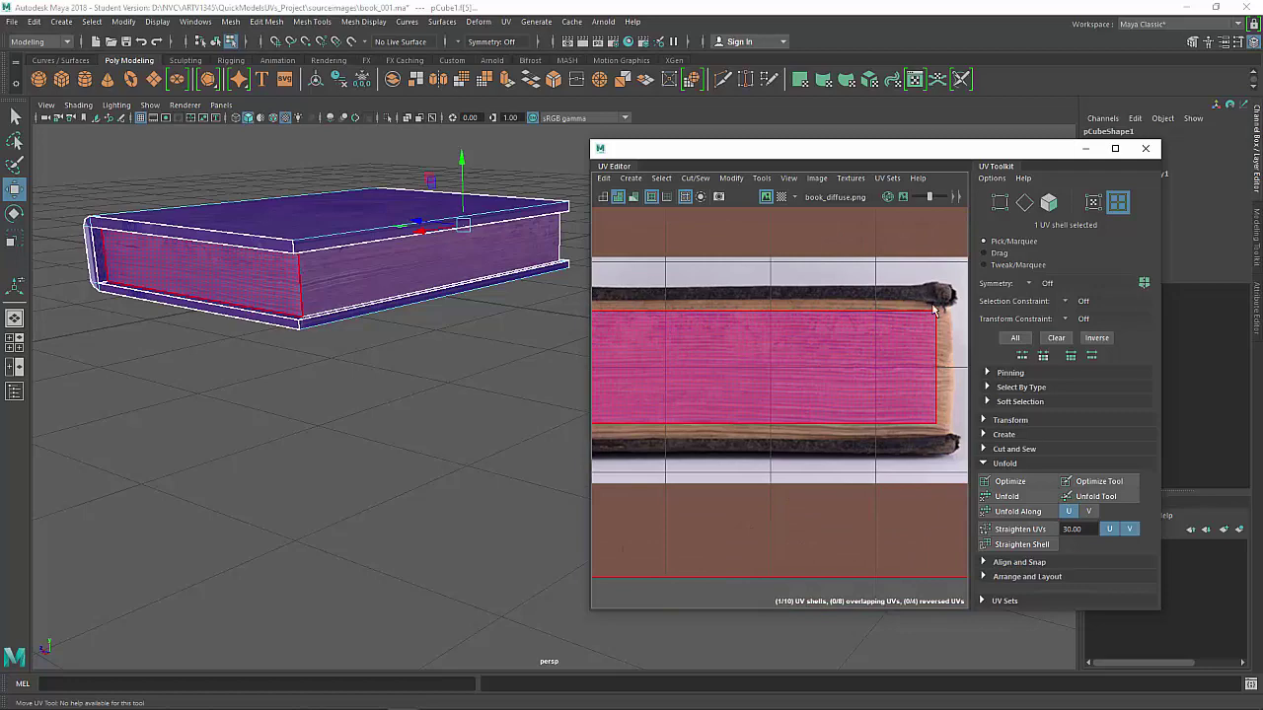
scroll(935, 309, down, 3)
scroll(846, 360, up, 3)
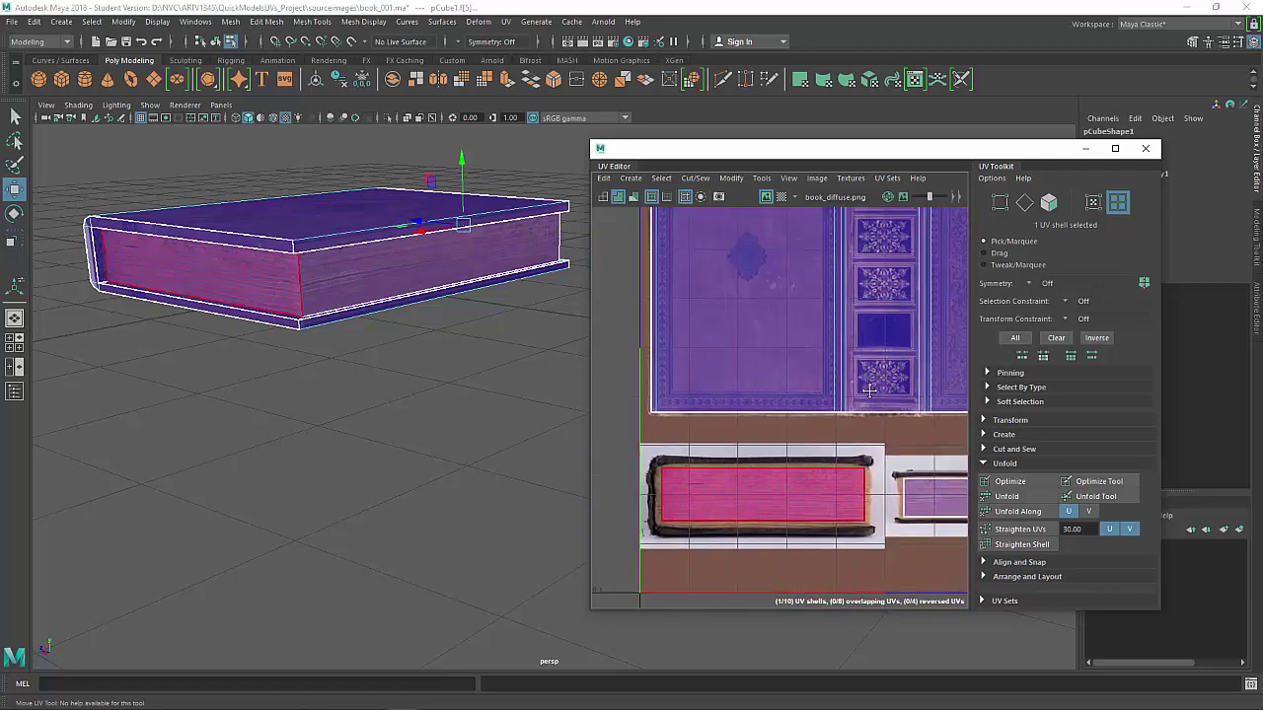
click(675, 457)
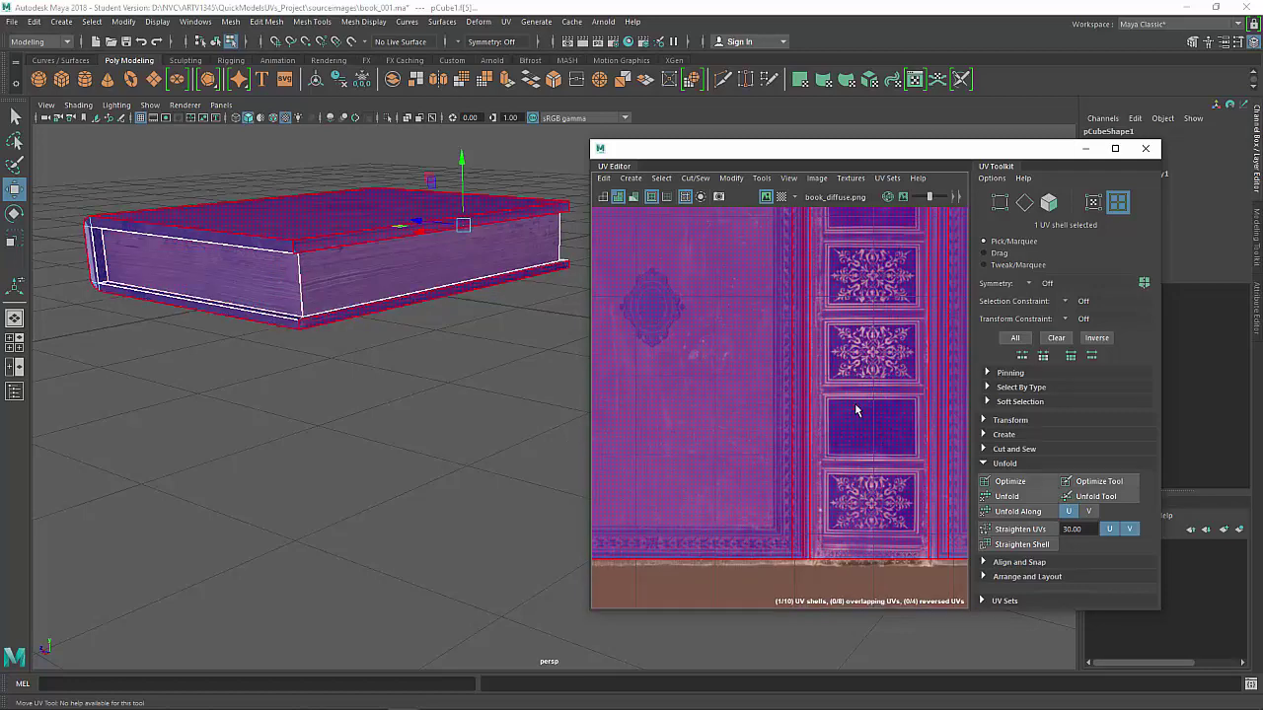
scroll(859, 288, down, 6)
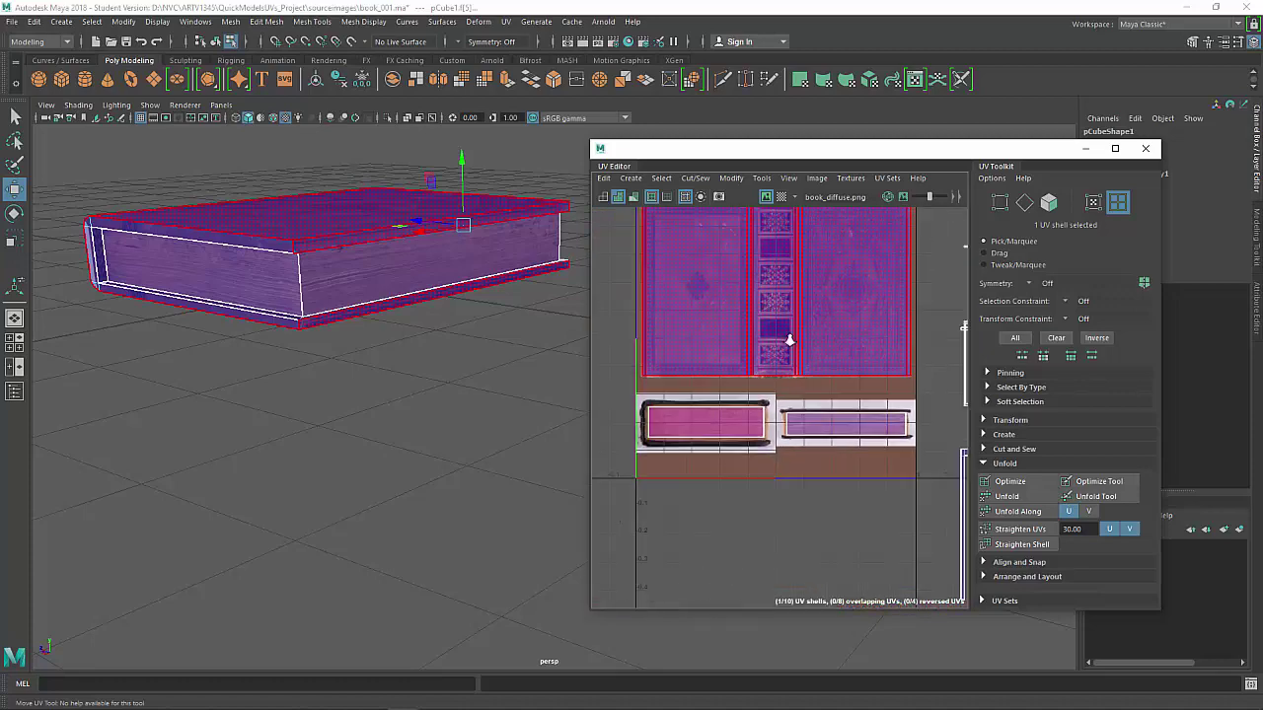
click(900, 437)
key(w)
drag(900, 437, 668, 381)
scroll(786, 420, up, 4)
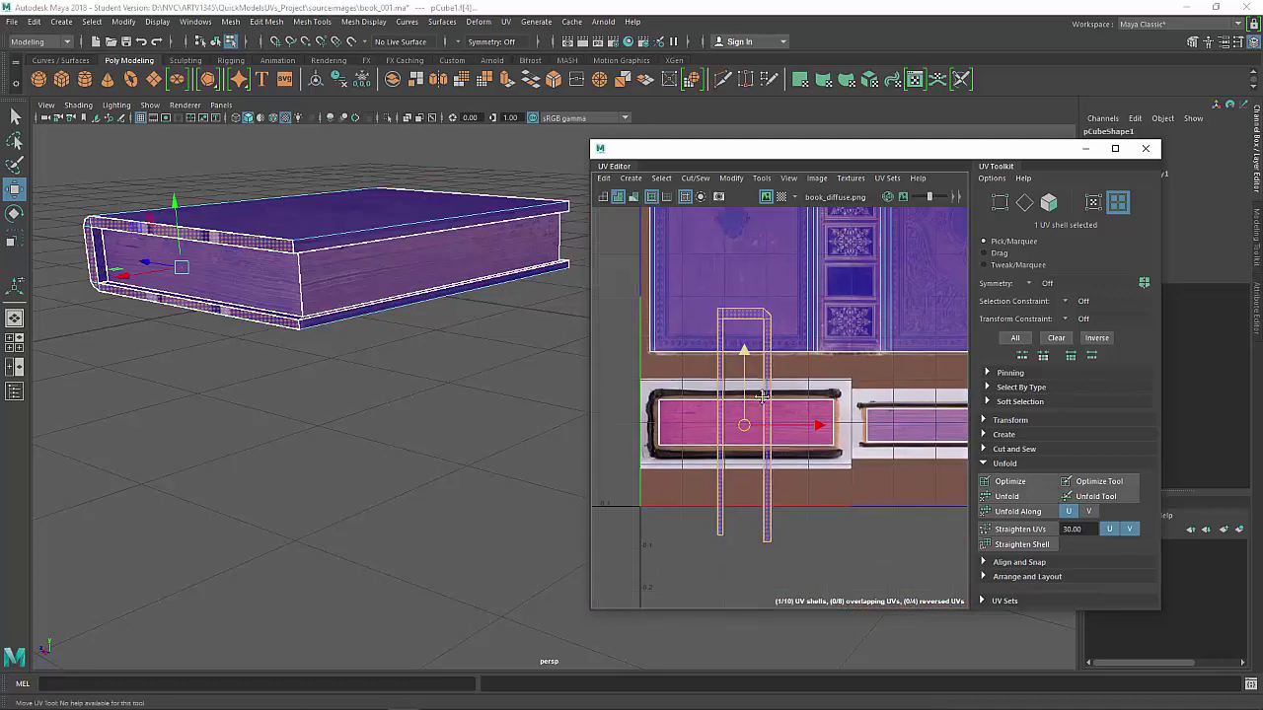
key(e)
drag(789, 371, 683, 372)
Scale and reposition the U-shaped shell so it follows the dark cover outline around the larger page-end artwork
key(r)
mouse_move(761, 436)
mouse_down()
mouse_move(747, 437)
mouse_move(766, 422)
mouse_up()
key(w)
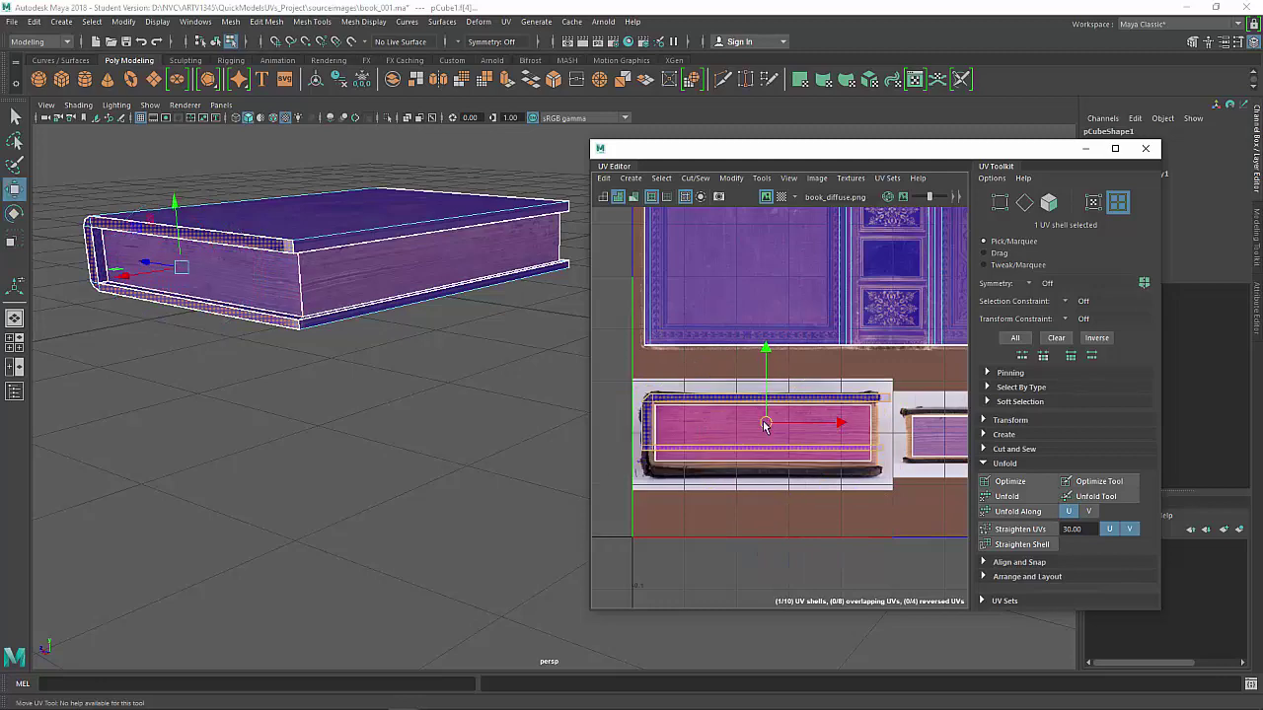
key(r)
drag(764, 349, 765, 307)
key(w)
drag(765, 421, 765, 431)
Move the UVs of the U-shaped shell's upper leg onto the dark cover band and check the texture on the book
right_drag(675, 373, 733, 373)
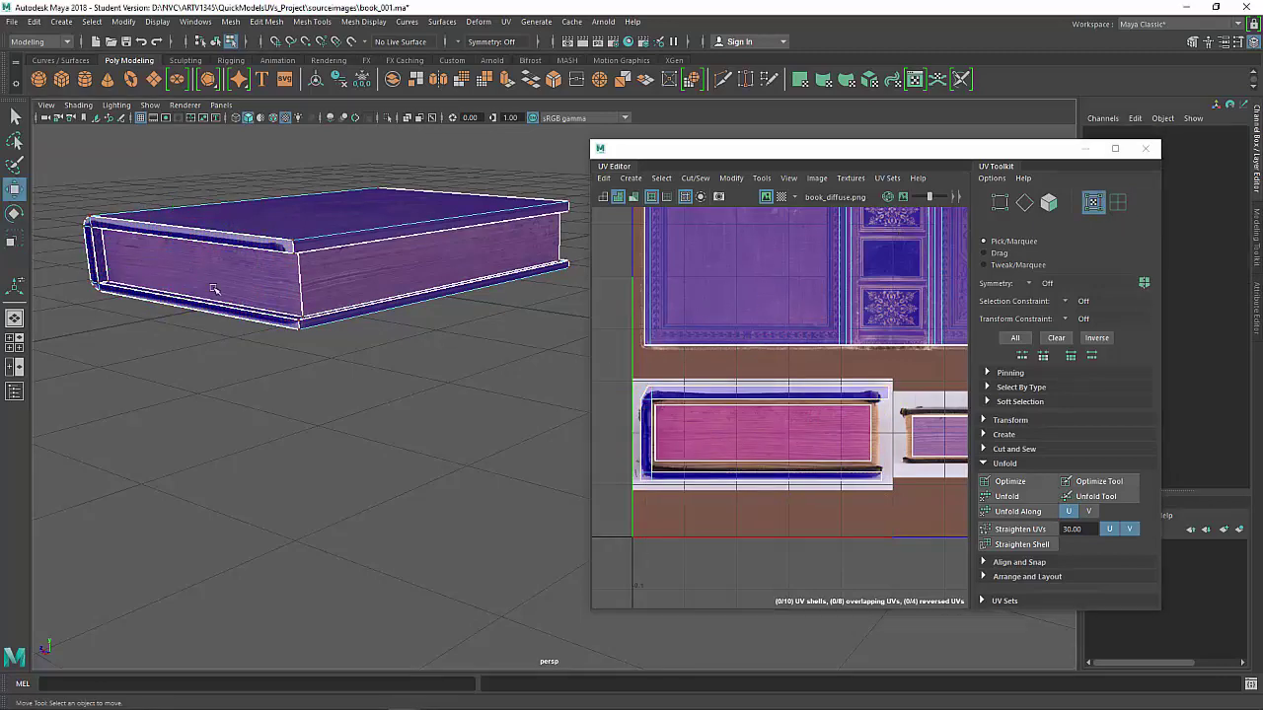
alt+drag(217, 290, 356, 368)
scroll(356, 368, up, 5)
scroll(356, 367, down, 4)
drag(637, 375, 880, 395)
click(887, 392)
right_drag(375, 293, 413, 262)
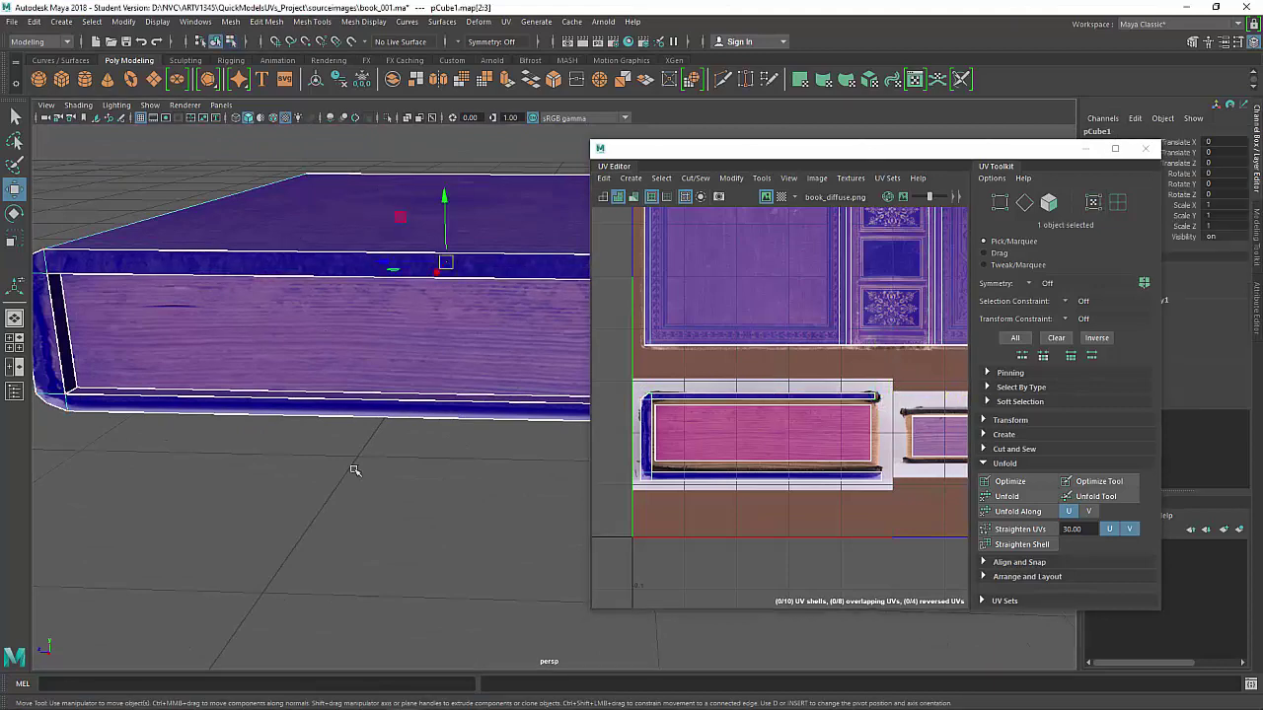
click(356, 467)
scroll(361, 462, down, 4)
mouse_move(399, 457)
alt+mouse_down()
mouse_move(369, 461)
mouse_move(385, 464)
alt+mouse_up()
click(400, 340)
Fit the lower leg's end UVs and the rounded spine-corner UVs of the U-shaped shell to the dark cover outline
right_drag(838, 465, 893, 465)
drag(910, 448, 886, 463)
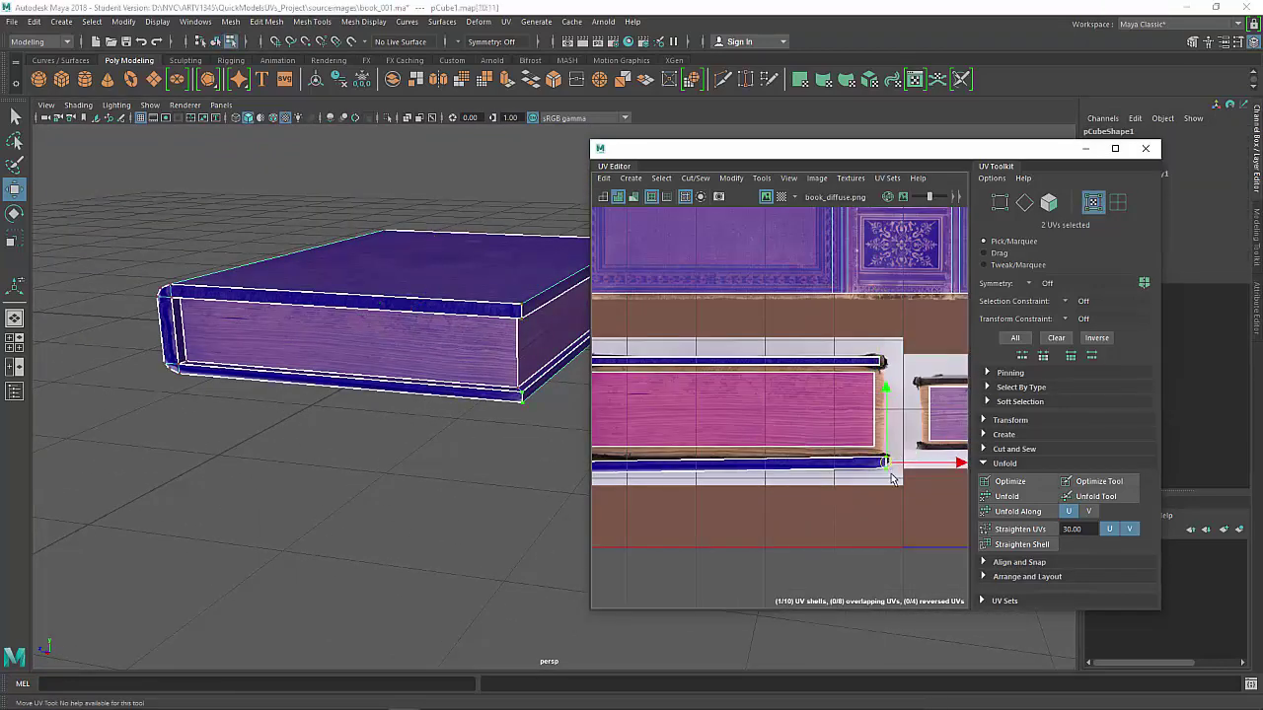
alt+middle_drag(775, 475, 967, 489)
scroll(750, 451, up, 3)
drag(756, 468, 781, 485)
click(780, 496)
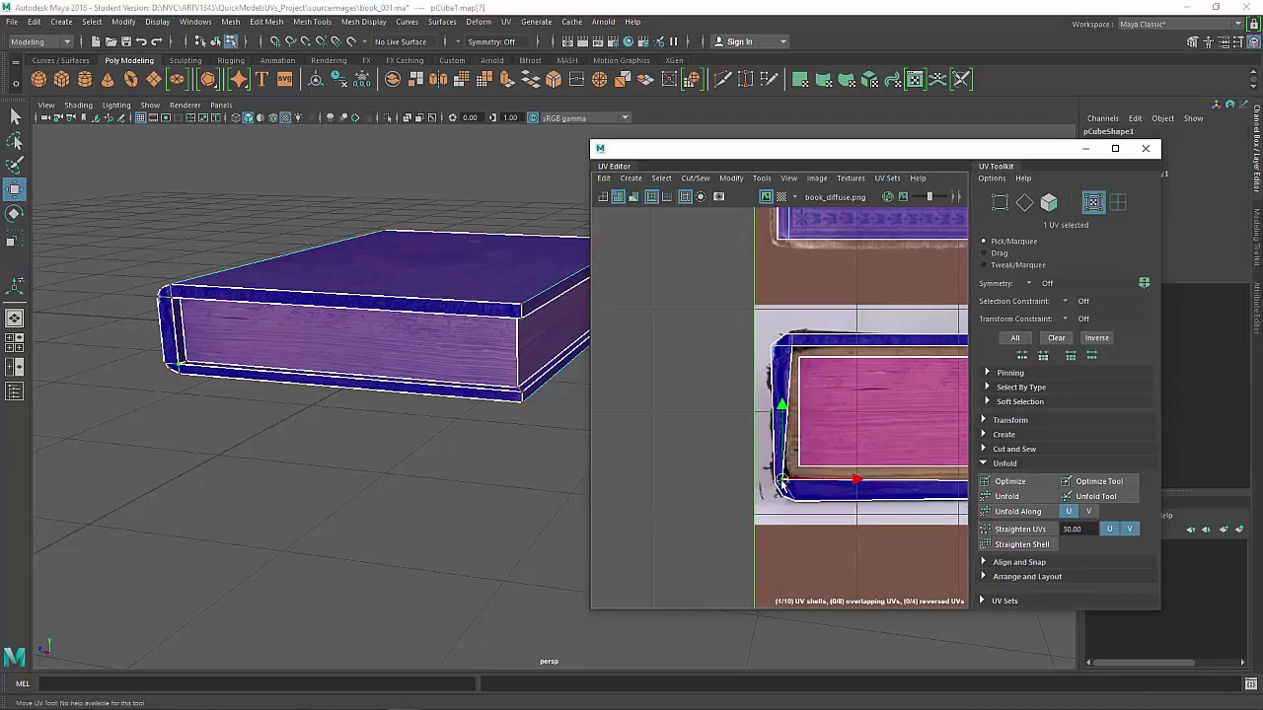
click(775, 359)
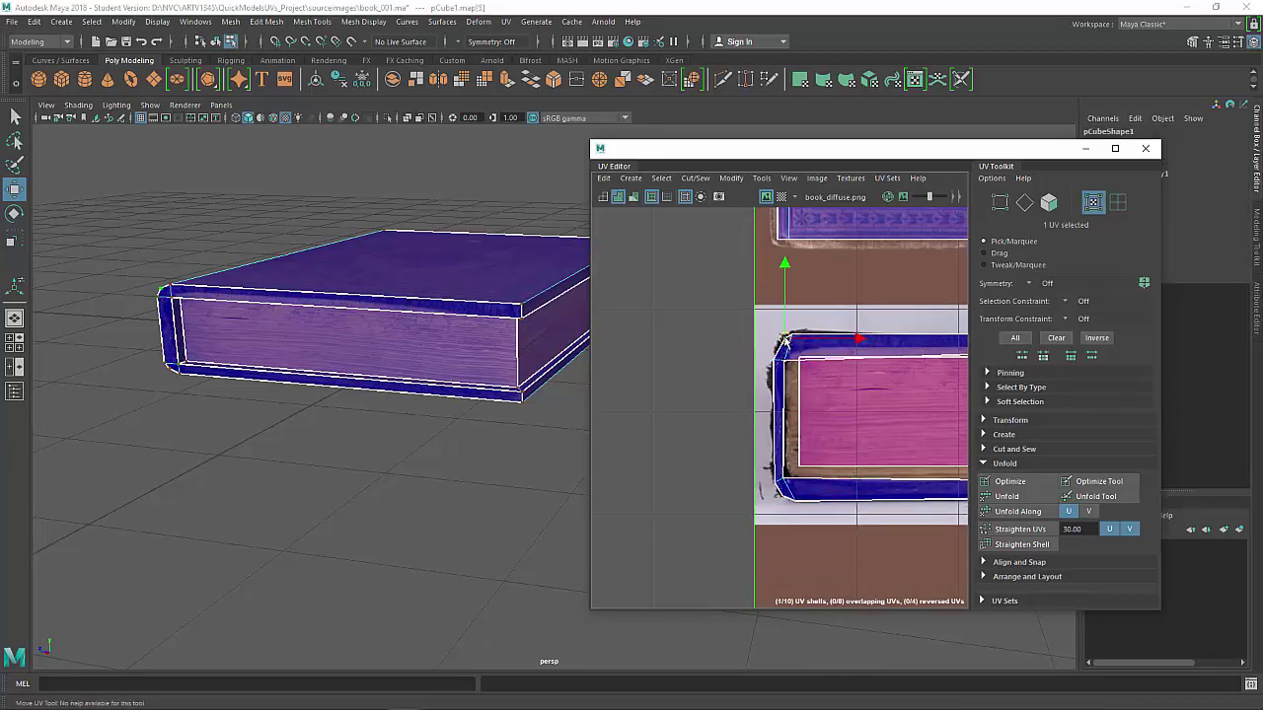
drag(782, 344, 786, 355)
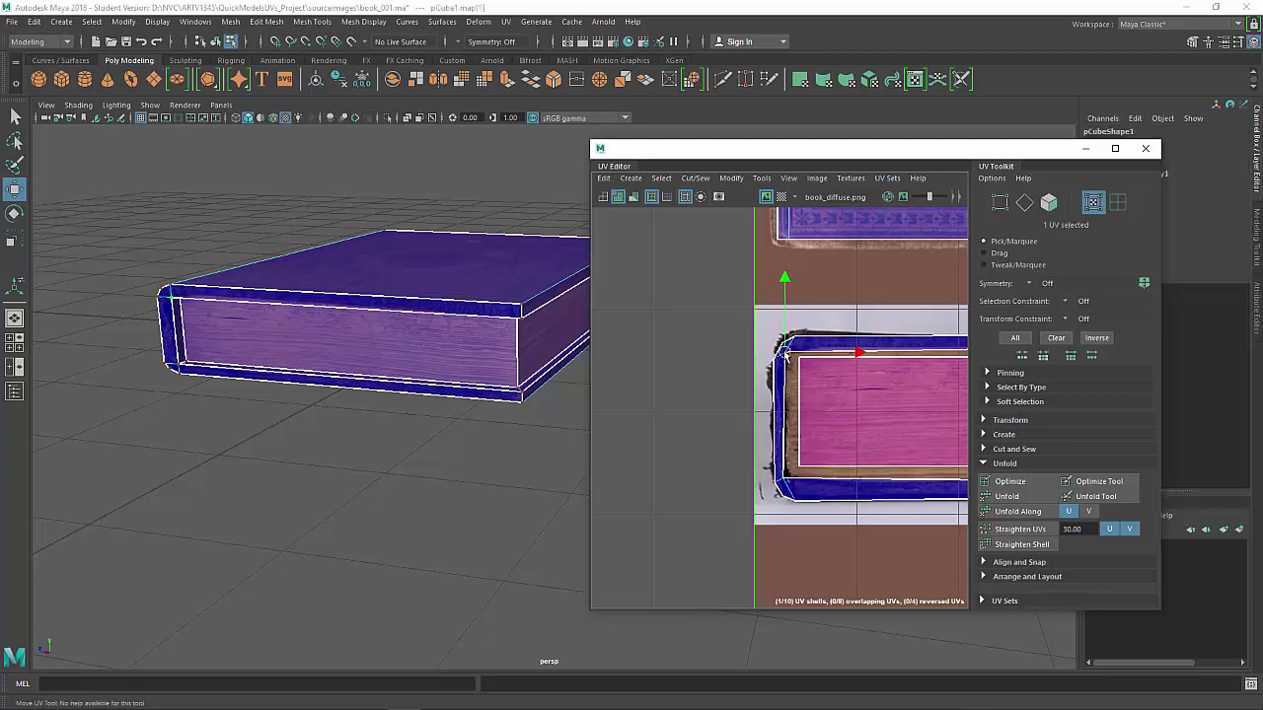
scroll(787, 355, up, 2)
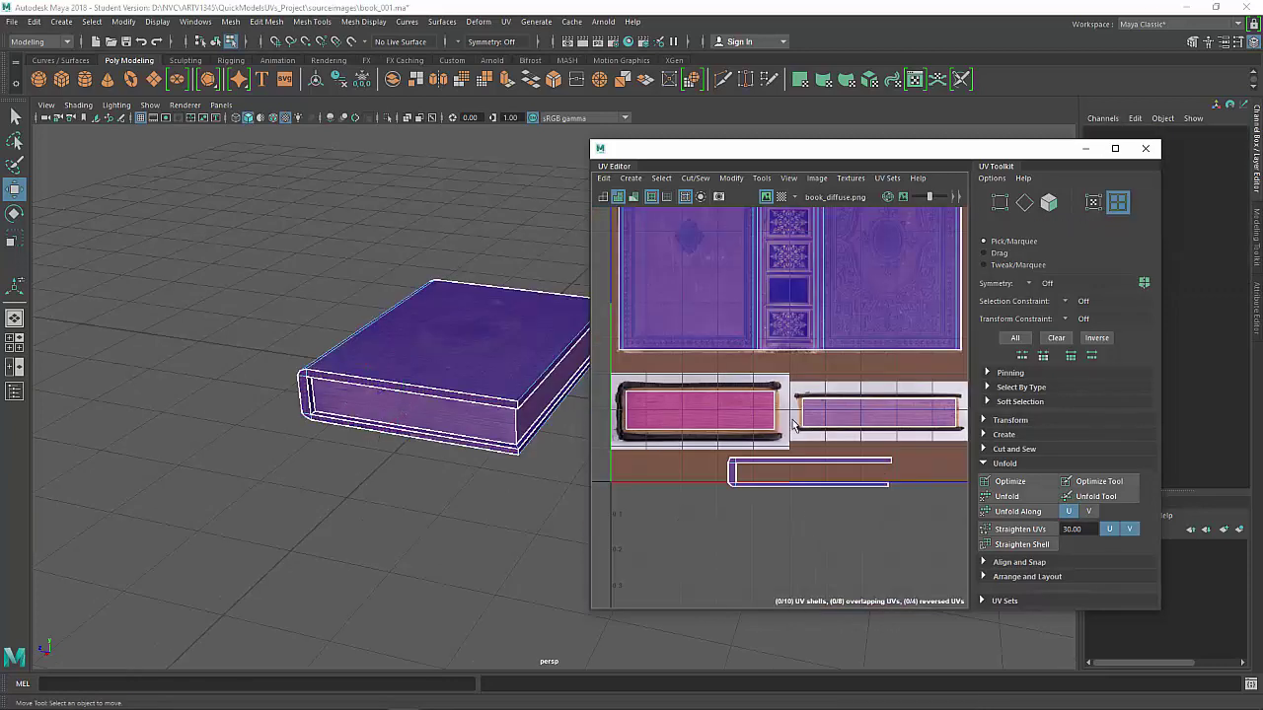
Move the first U-shaped cover-edge shell onto the spine artwork's lower plain dark panel and scale it down to fit
click(787, 481)
alt+middle_drag(849, 439, 739, 493)
scroll(739, 494, down, 2)
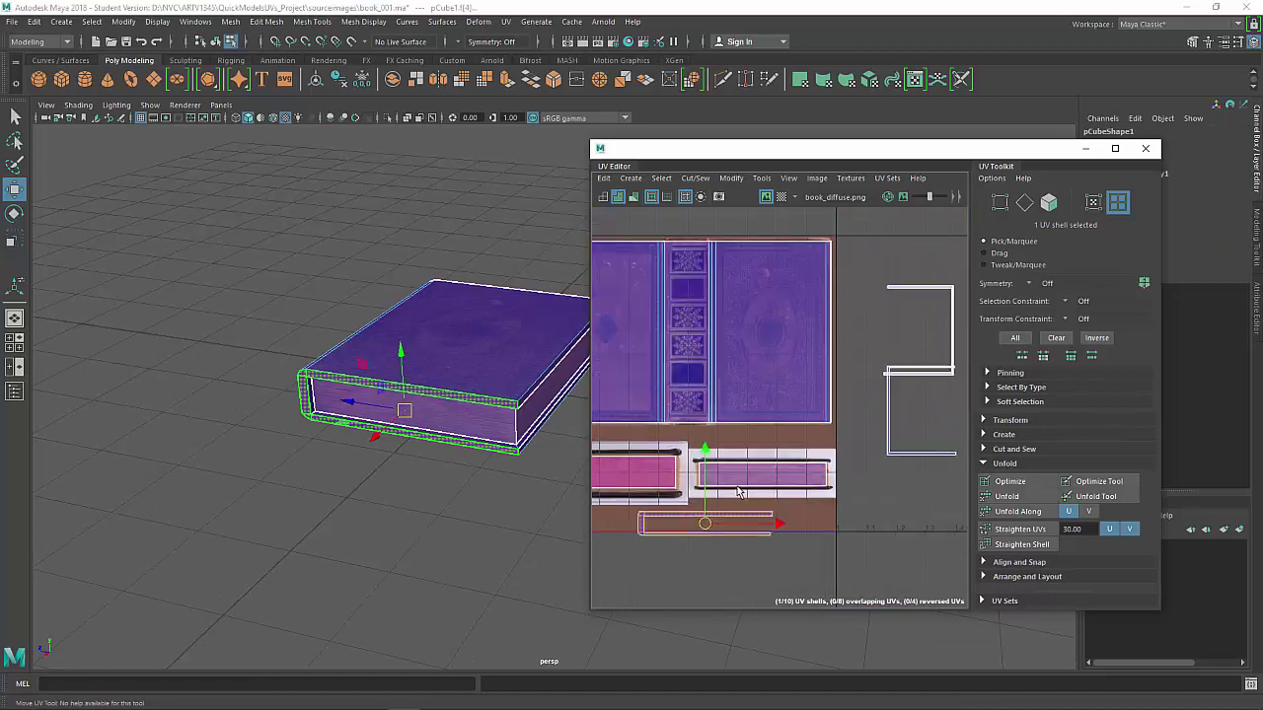
drag(704, 523, 686, 361)
scroll(790, 440, up, 3)
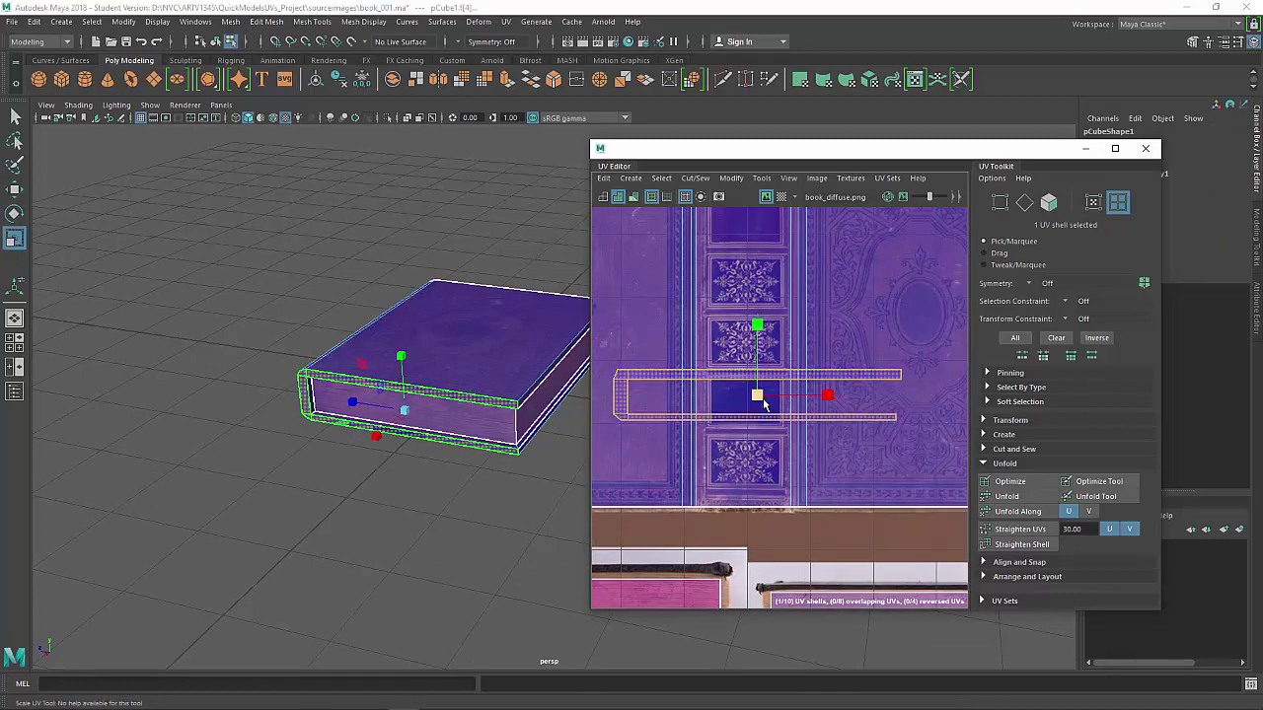
drag(762, 402, 705, 408)
key(w)
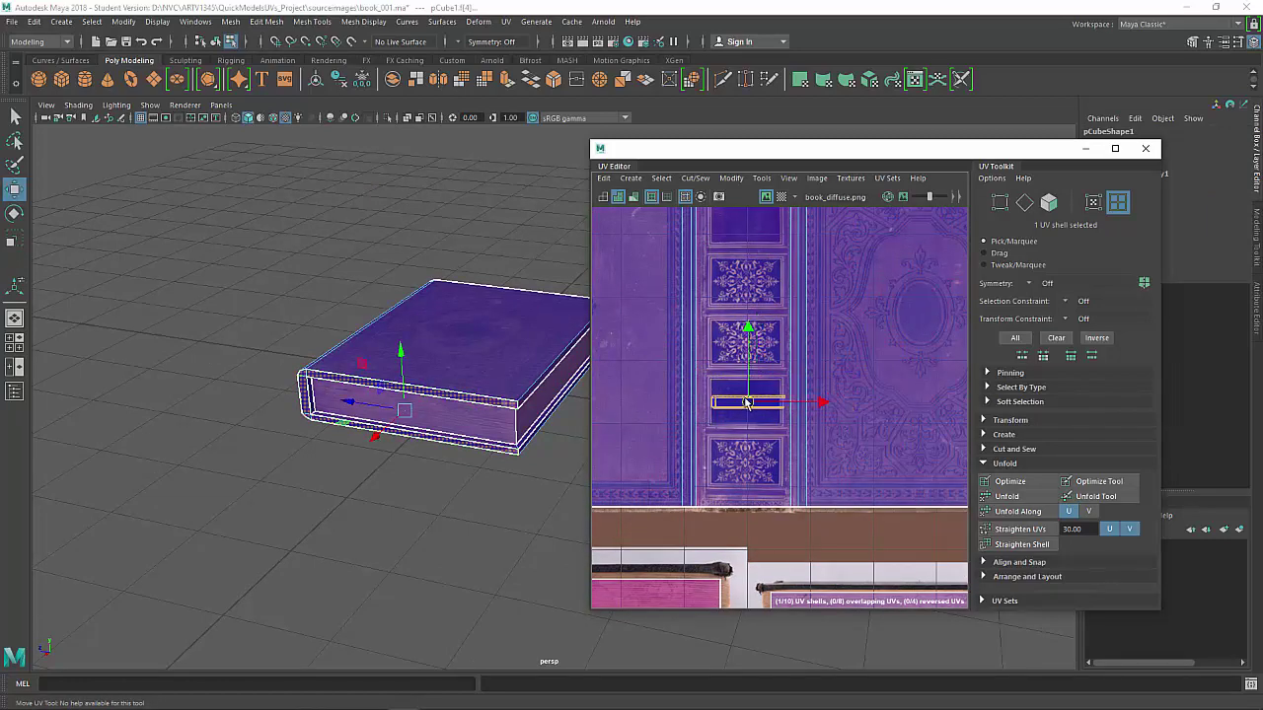
Deselect the shell, return to object mode and check the cover-edge texture on the book
click(746, 461)
scroll(349, 386, up, 5)
right_drag(246, 287, 304, 217)
click(316, 178)
scroll(384, 305, down, 3)
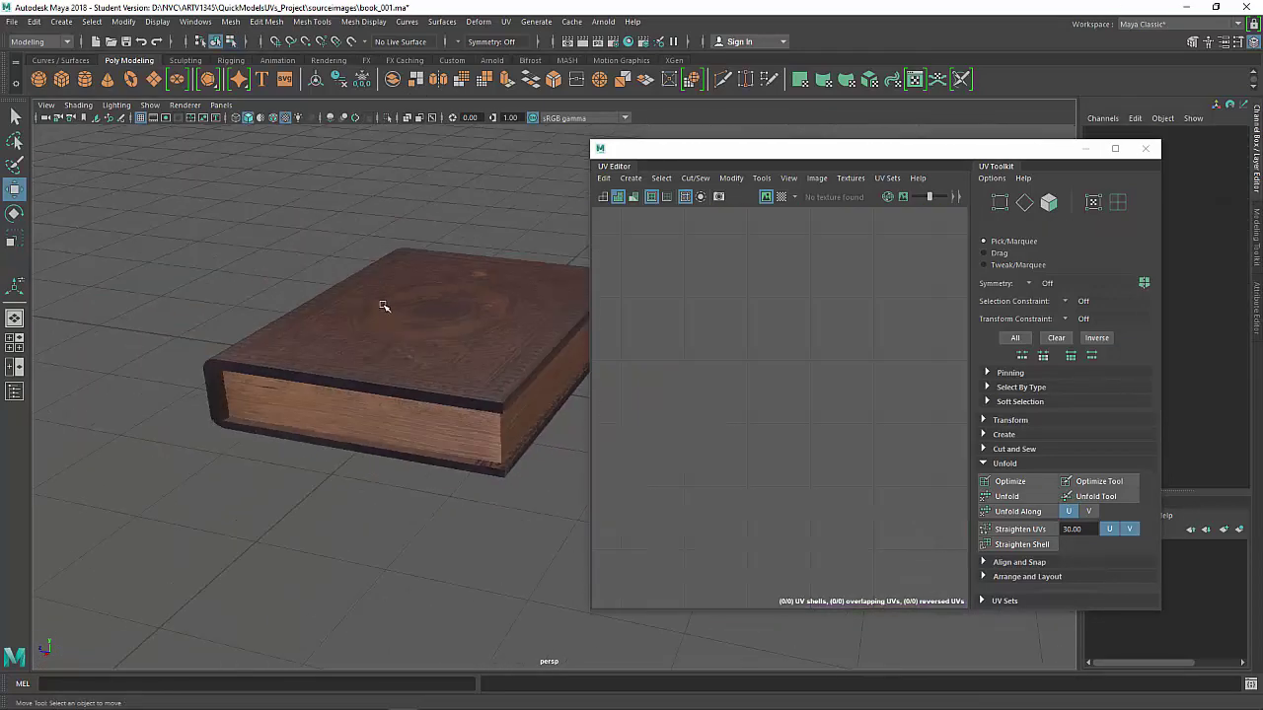
mouse_move(384, 306)
alt+mouse_down()
mouse_move(437, 299)
mouse_move(362, 296)
alt+mouse_up()
Move the second U-shaped cover-edge shell from outside the texture onto the spine artwork
click(510, 319)
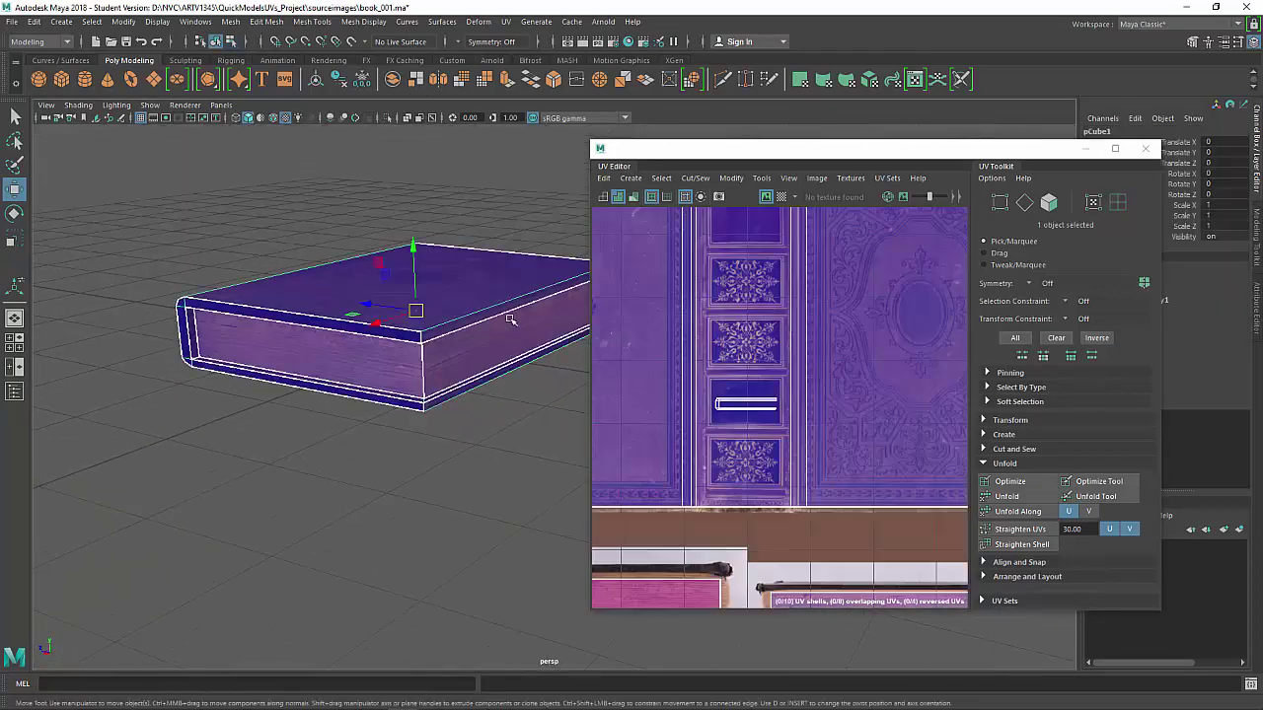
scroll(835, 369, down, 8)
alt+middle_drag(835, 369, 789, 366)
right_drag(893, 406, 837, 386)
click(910, 469)
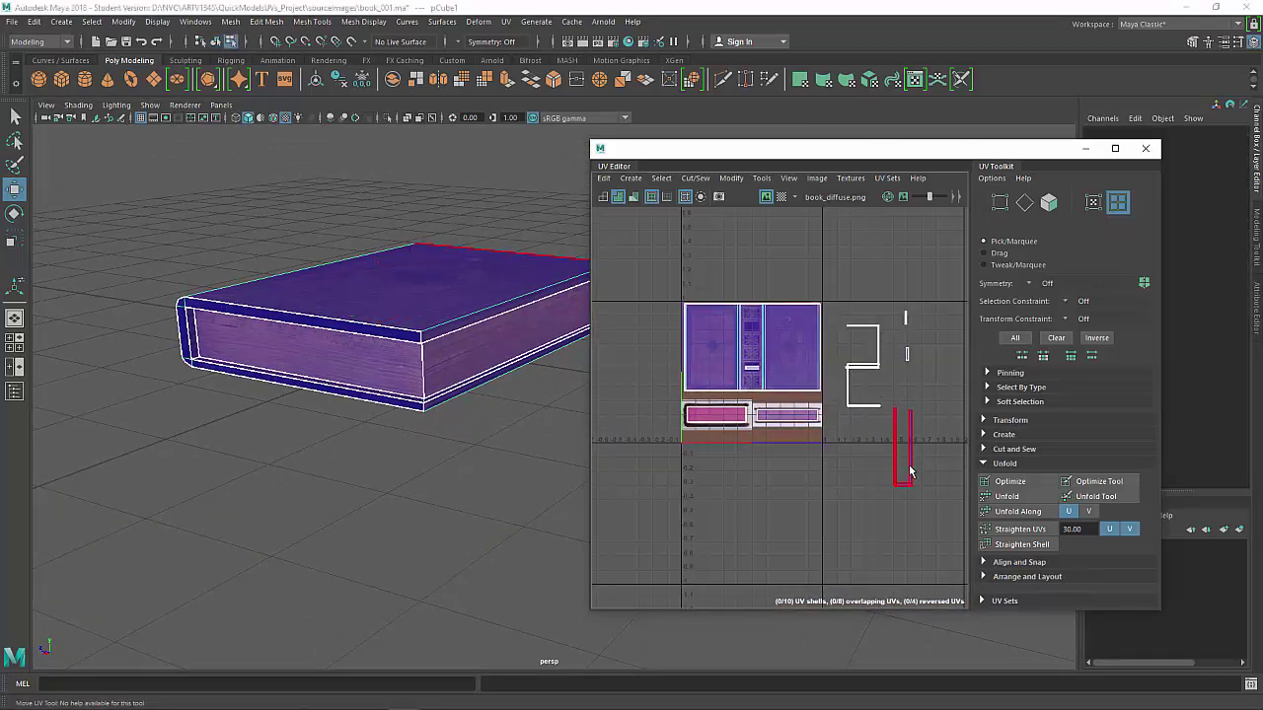
click(910, 472)
drag(909, 472, 751, 353)
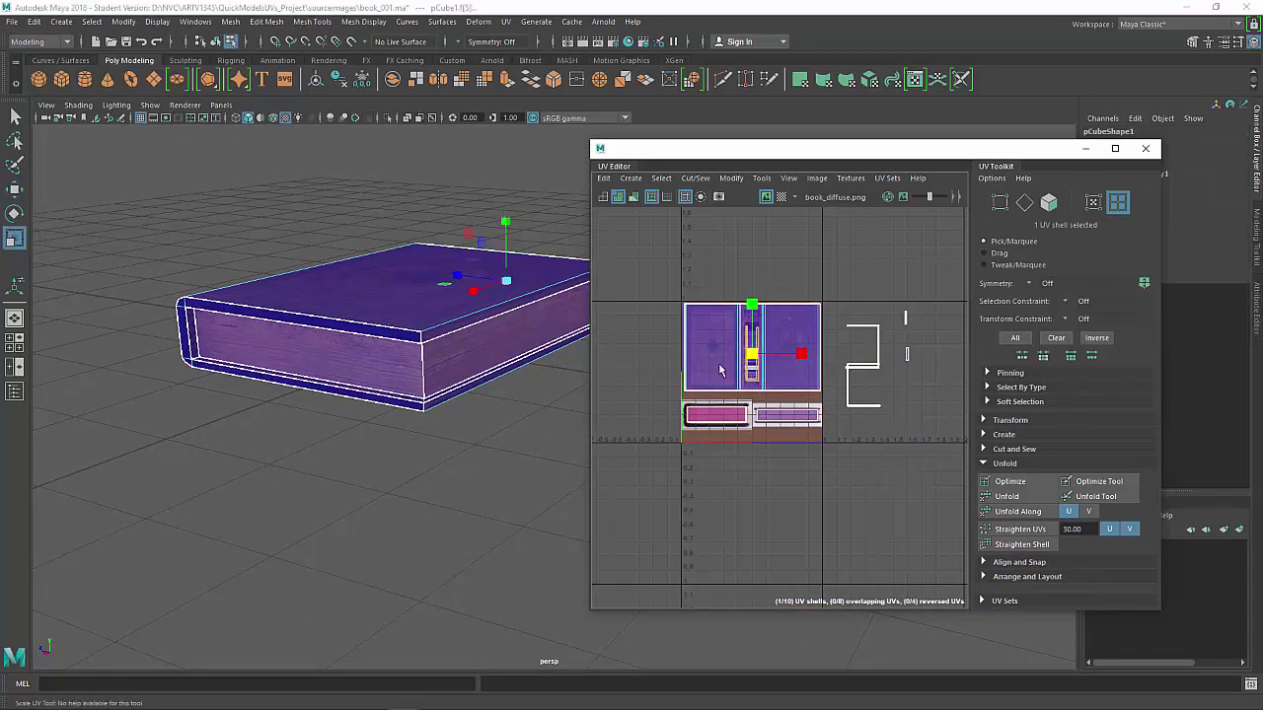
key(f)
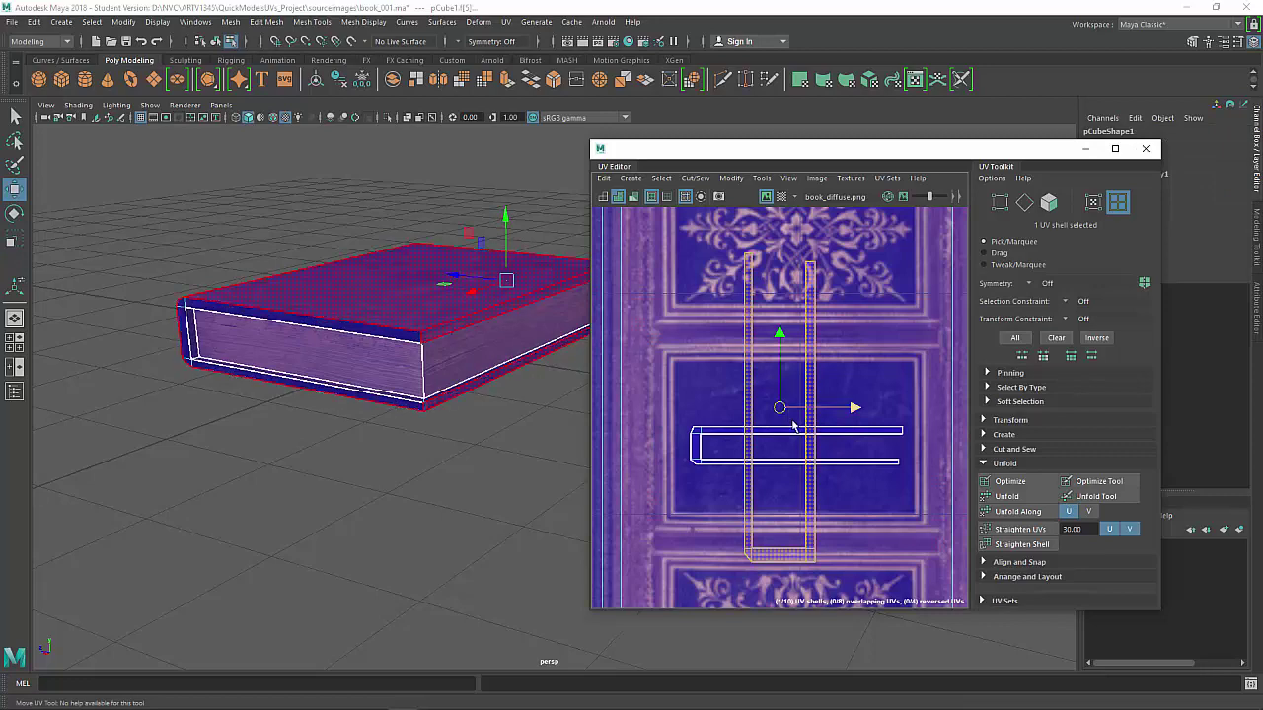
Rotate the second U-shaped shell a quarter turn, shrink it into the dark spine panel and check the texture on the book
key(e)
drag(819, 361, 848, 459)
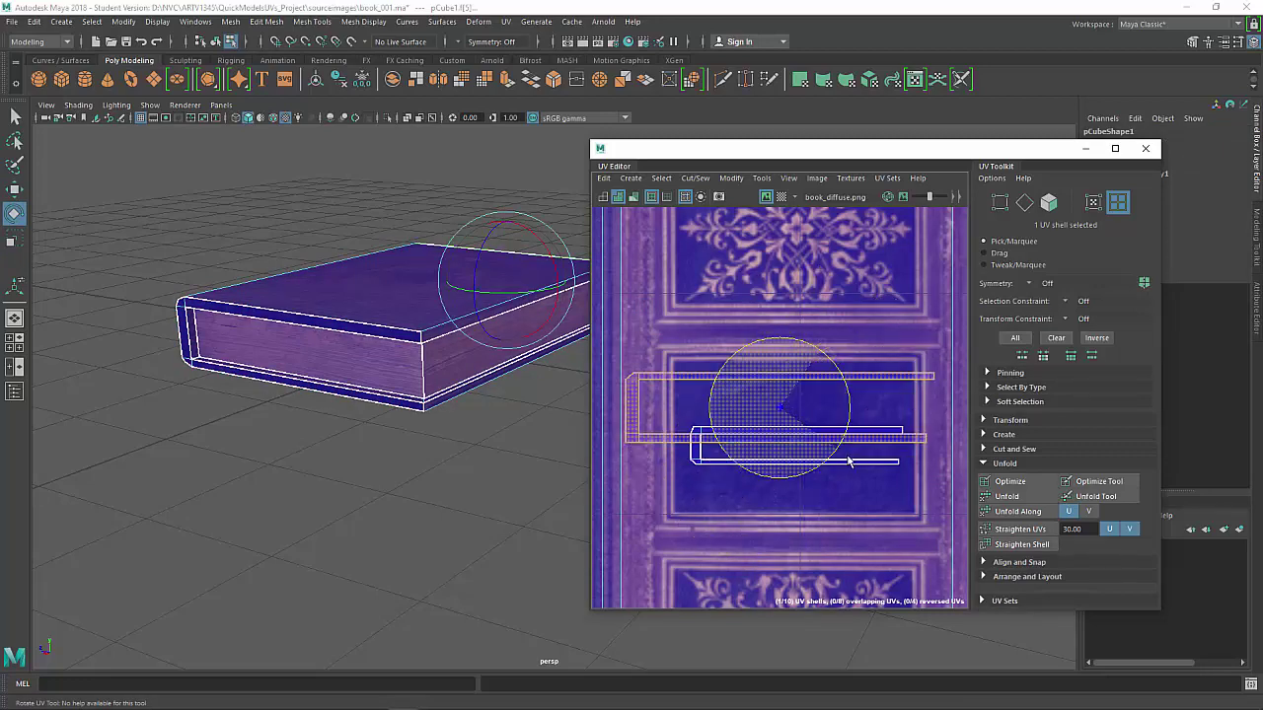
key(r)
mouse_move(780, 409)
mouse_down()
mouse_move(750, 409)
mouse_move(792, 396)
mouse_up()
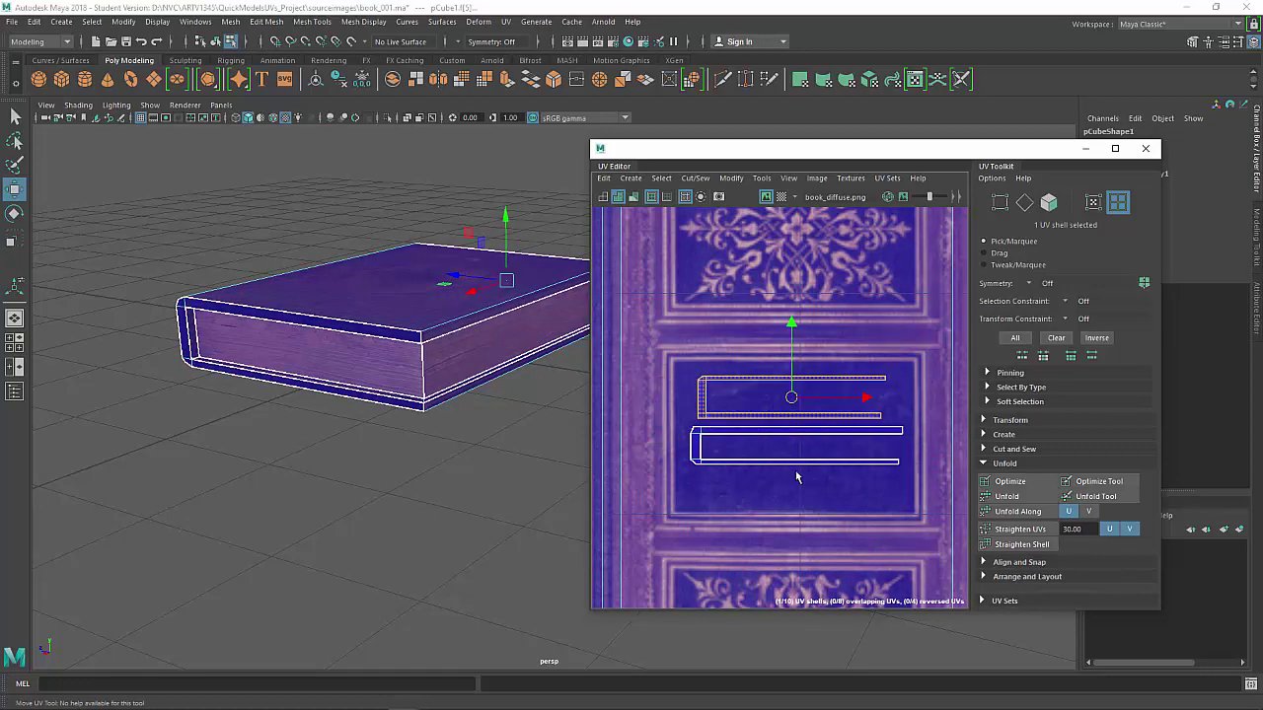
click(797, 476)
right_drag(384, 318, 452, 295)
click(511, 138)
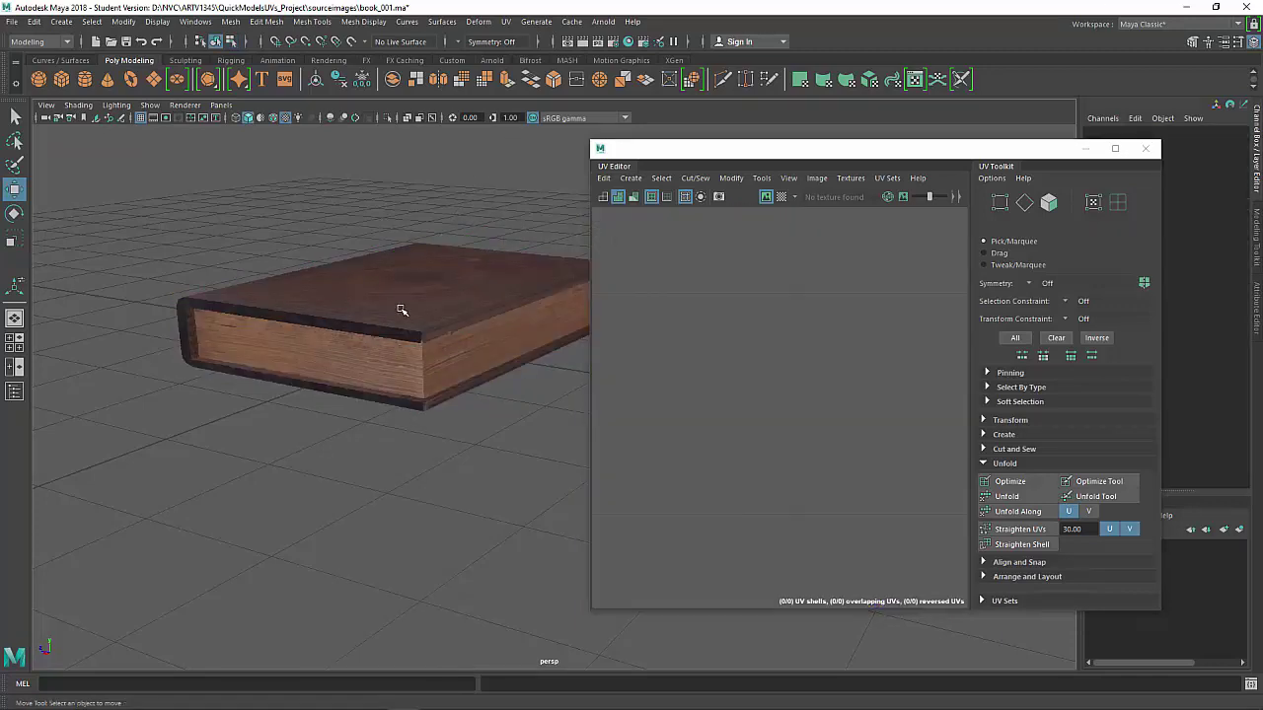
alt+drag(402, 311, 428, 319)
Select both U-shaped cover-edge shells and move them from the spine panel onto the cover artwork with the small central emblem
click(395, 377)
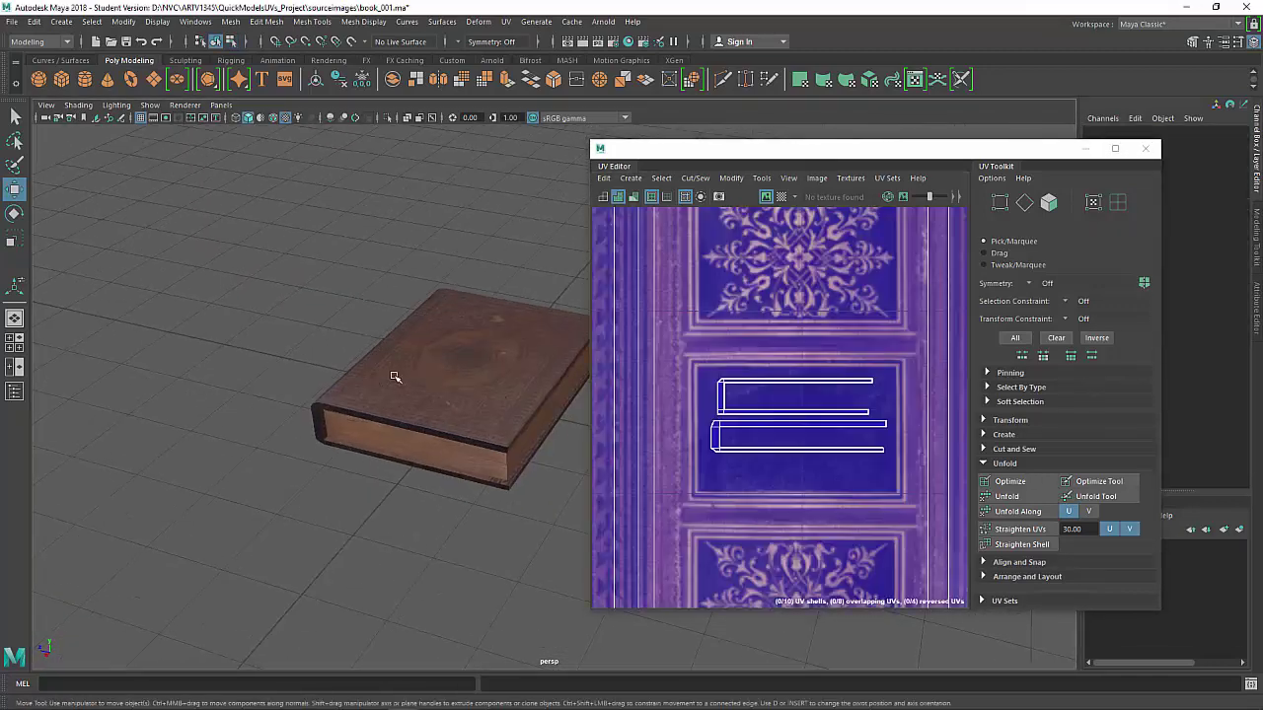
scroll(829, 426, down, 4)
right_drag(829, 418, 783, 391)
click(822, 454)
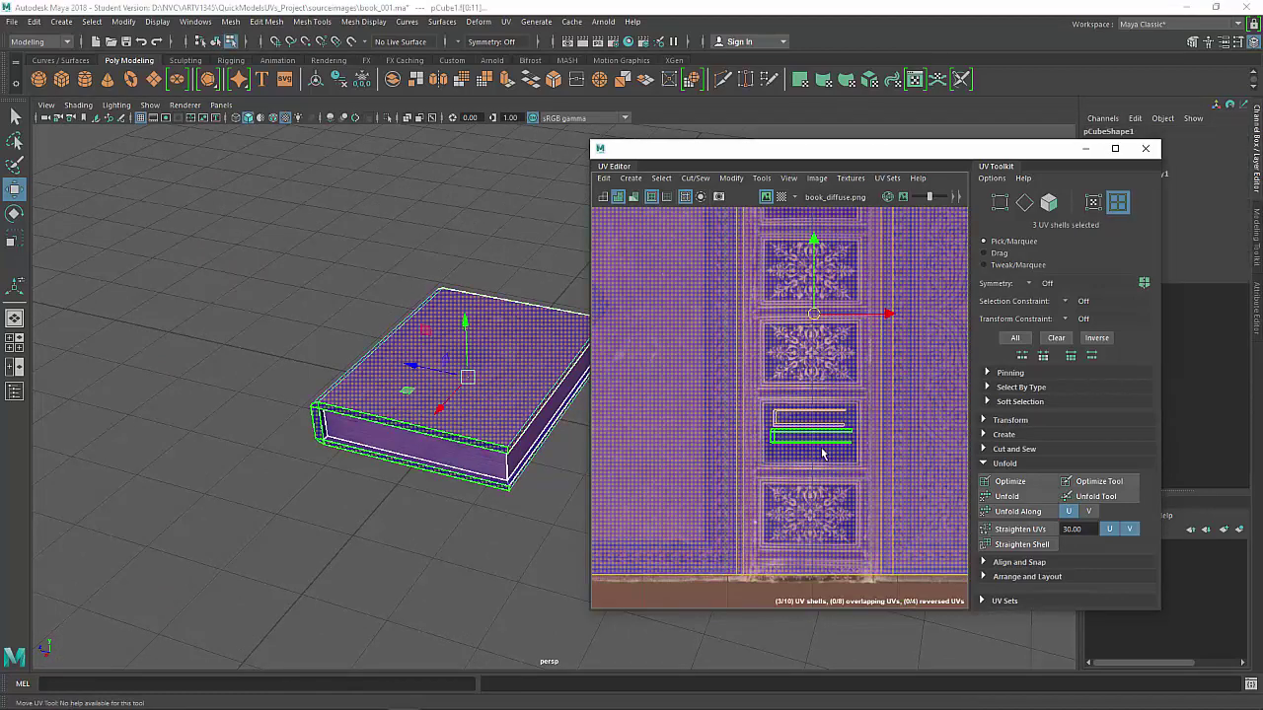
ctrl+click(751, 452)
scroll(758, 435, down, 3)
drag(795, 428, 663, 432)
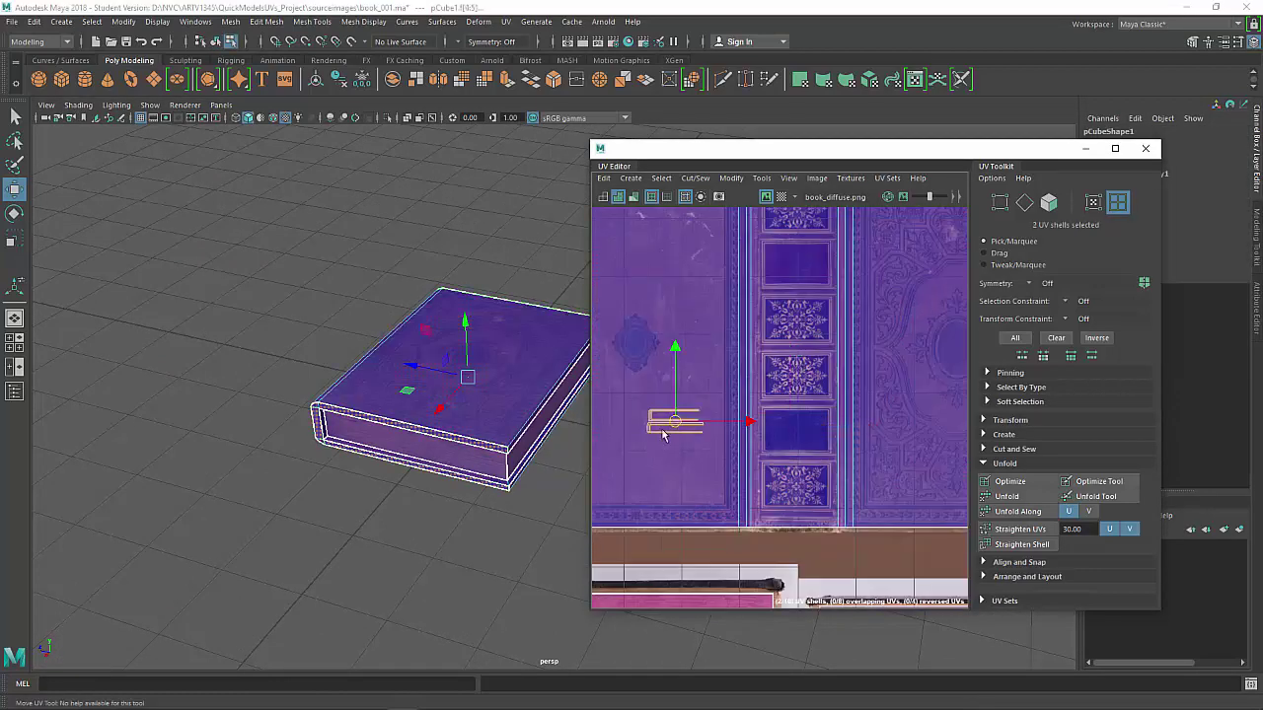
Enlarge the two U-shaped shells within the lower part of that cover artwork and check the texture on the book
alt+middle_drag(663, 436, 745, 429)
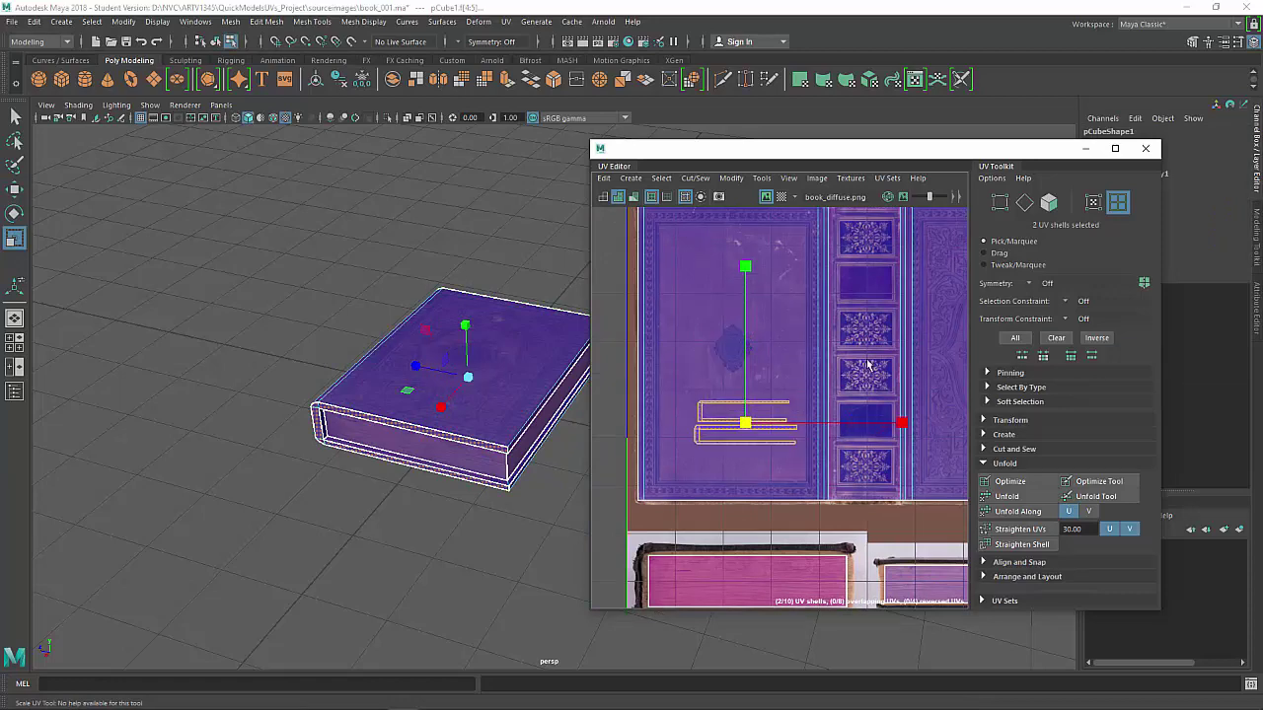
drag(868, 365, 952, 340)
key(w)
drag(745, 423, 728, 435)
click(379, 320)
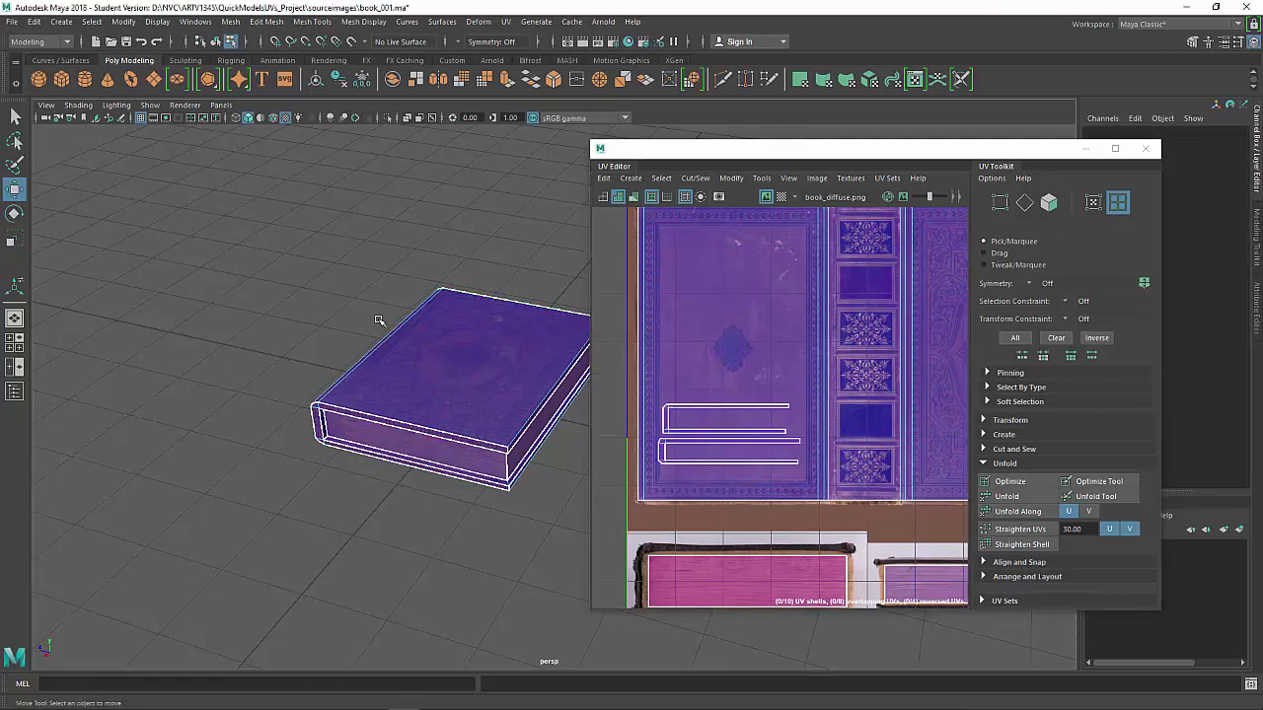
right_drag(379, 321, 462, 285)
click(390, 307)
alt+drag(347, 387, 380, 337)
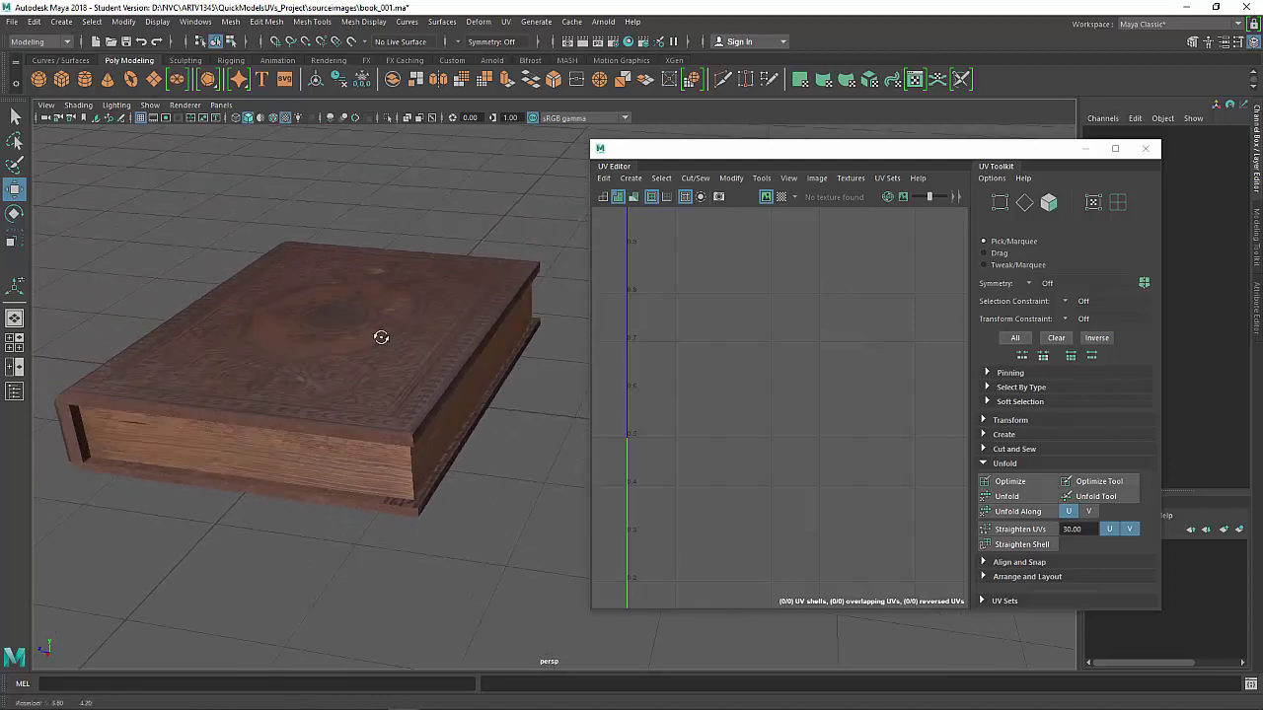
Scale the two U-shaped shells down slightly so they sit inside the plain area of the cover artwork
click(381, 337)
right_drag(803, 406, 752, 388)
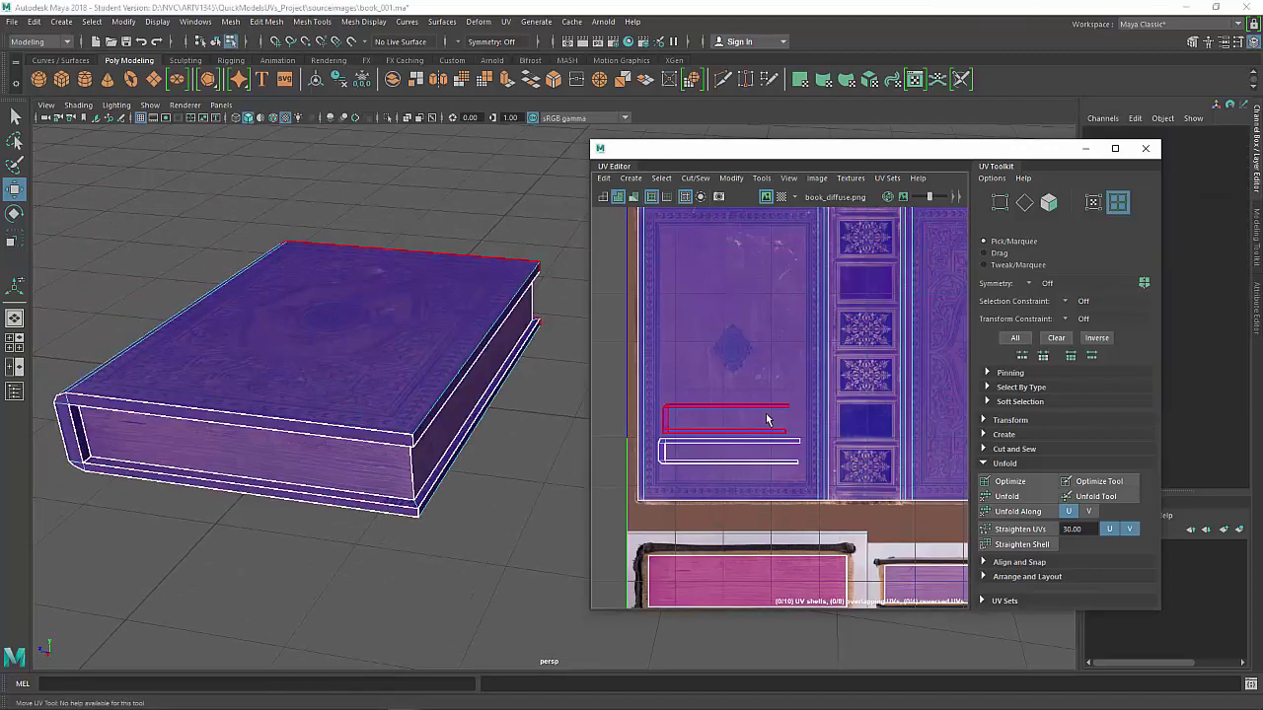
click(766, 419)
key(r)
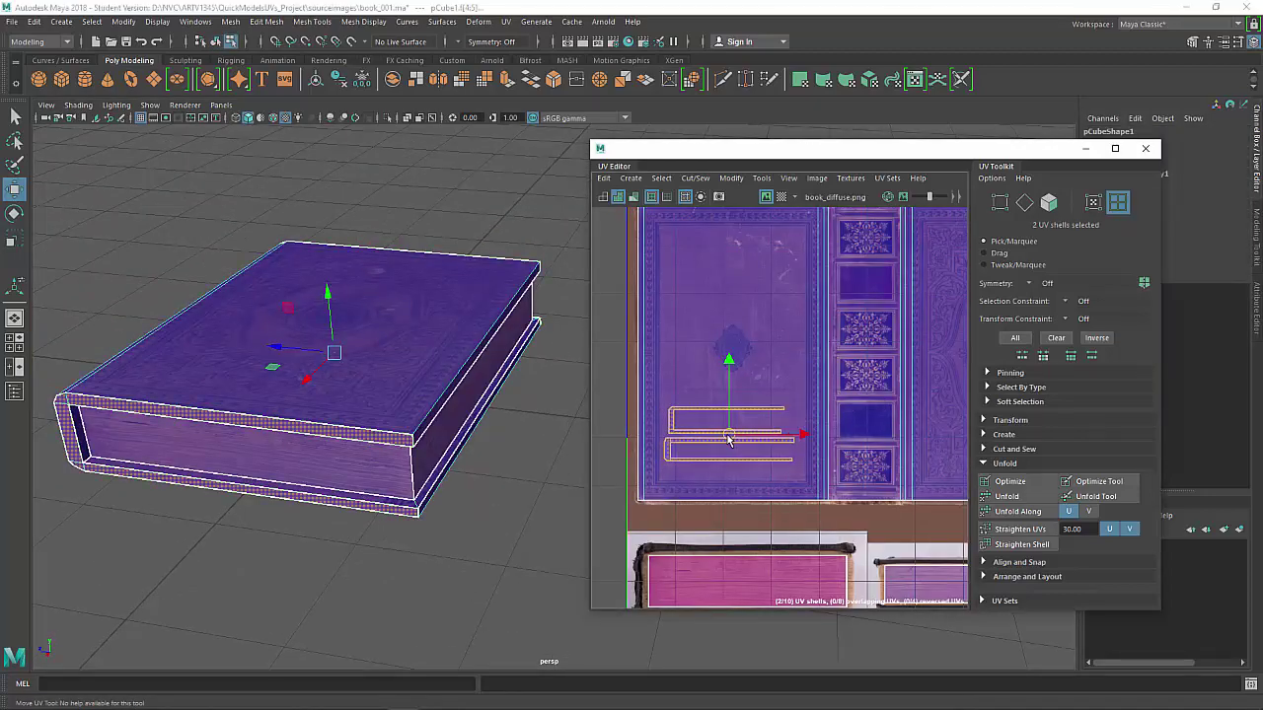
click(478, 392)
Gather the two small strip shells and the two long three-sided shells into a compact group outside the texture
click(542, 447)
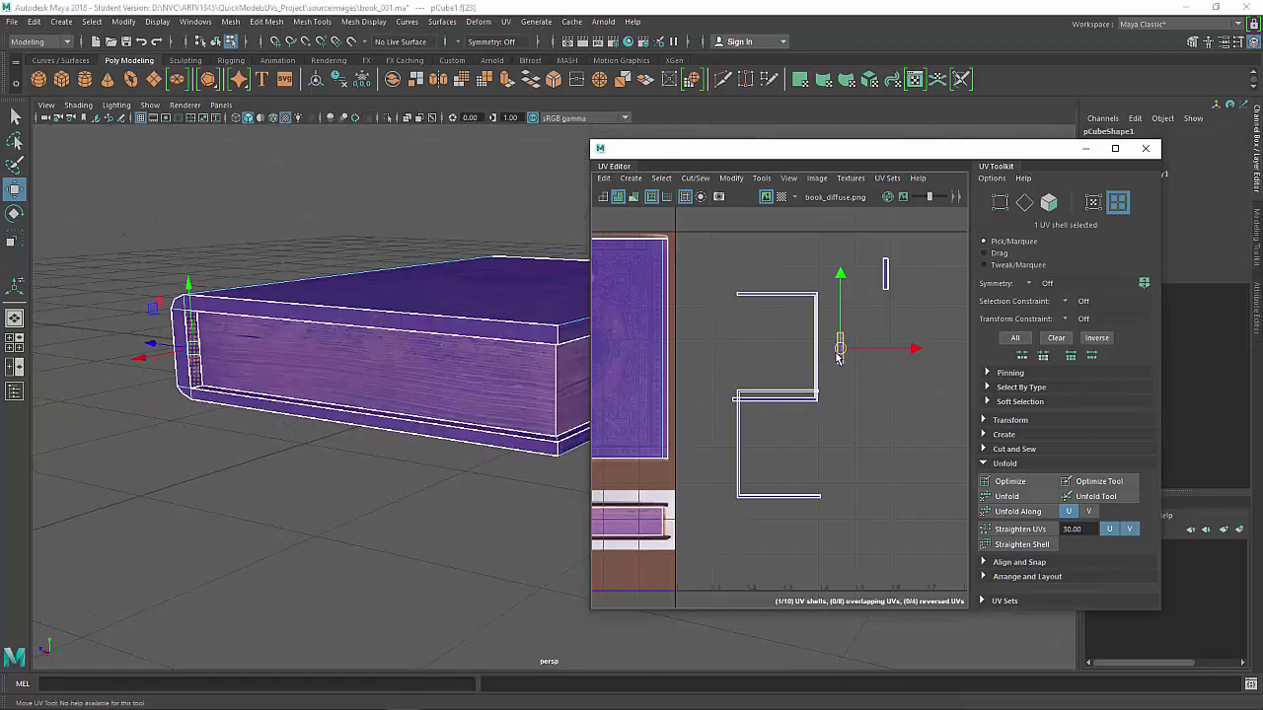
drag(905, 317, 907, 319)
drag(888, 286, 836, 349)
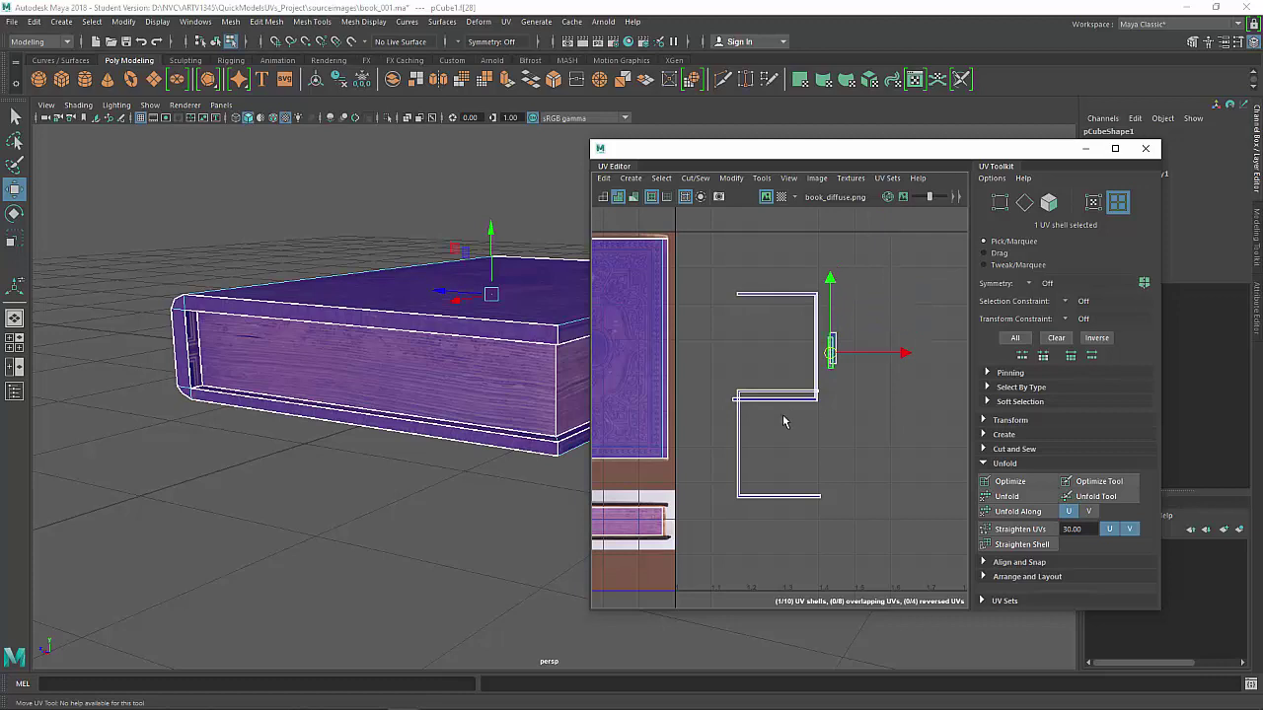
click(736, 454)
drag(771, 447, 821, 375)
middle_drag(798, 363, 774, 360)
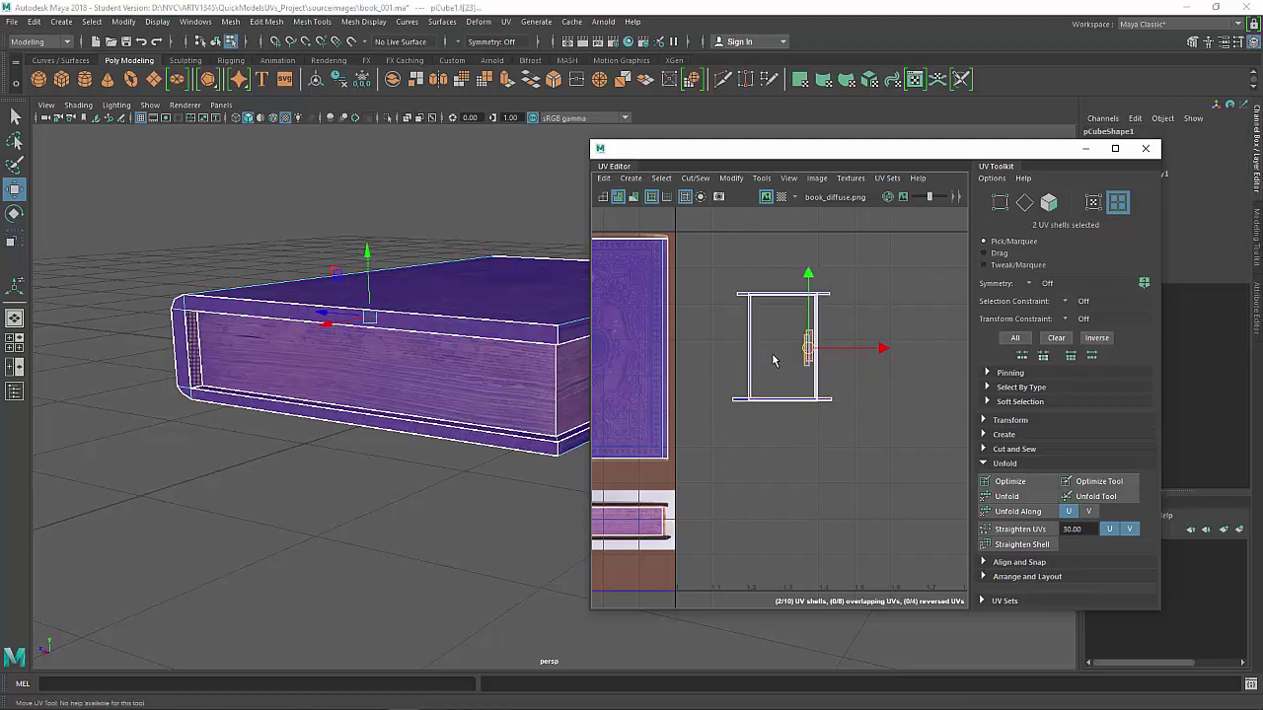
Shrink the four grouped shells, place them on the spine artwork's upper plain dark panel and check the book
drag(874, 262, 707, 468)
alt+middle_drag(725, 420, 853, 464)
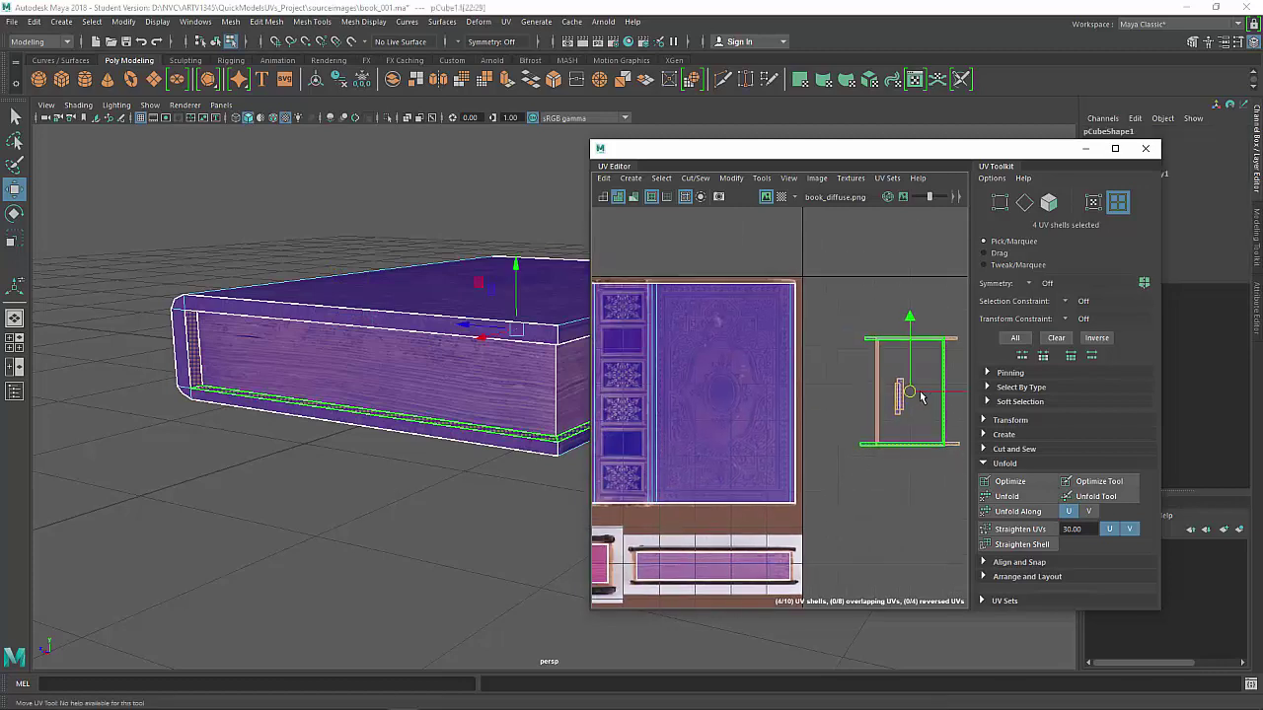
key(r)
drag(911, 392, 853, 422)
key(w)
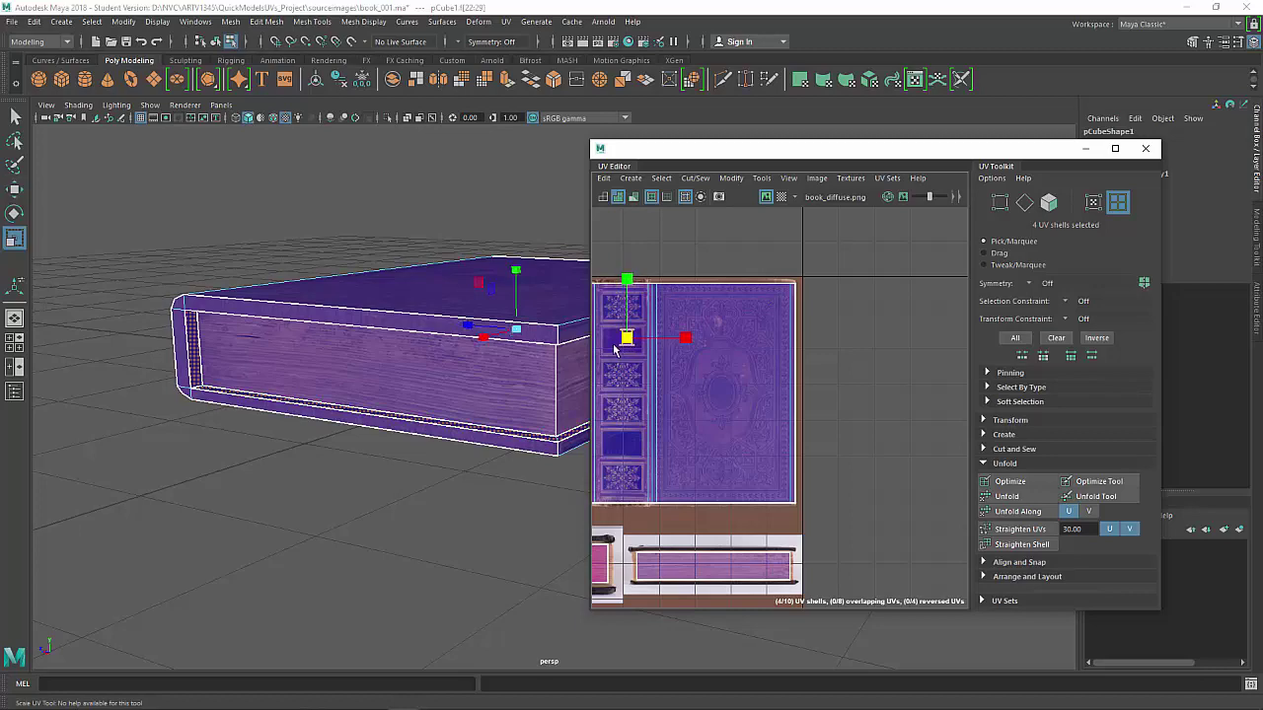
right_drag(412, 284, 565, 164)
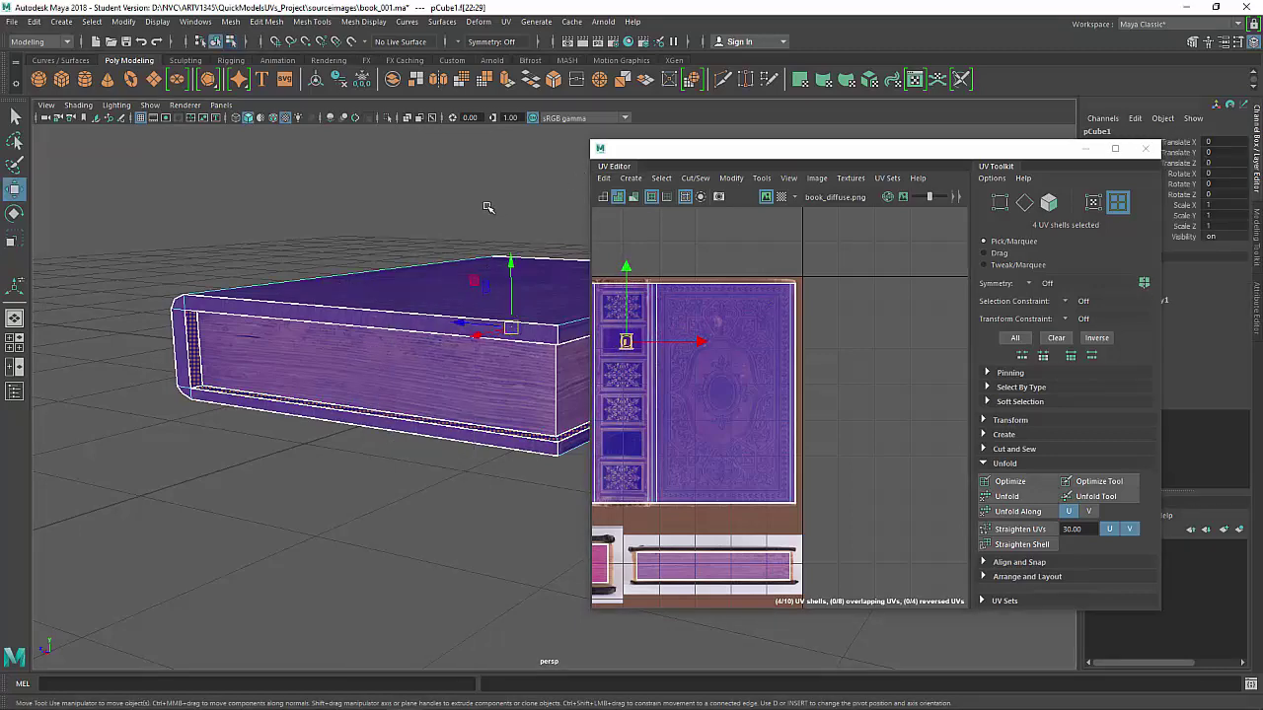
click(487, 205)
alt+drag(479, 242, 482, 274)
click(590, 331)
Move the four small shells down to the spine artwork's lower plain dark panel and check the texture on the book
right_drag(835, 344, 797, 331)
drag(614, 329, 638, 375)
ctrl+drag(710, 273, 725, 305)
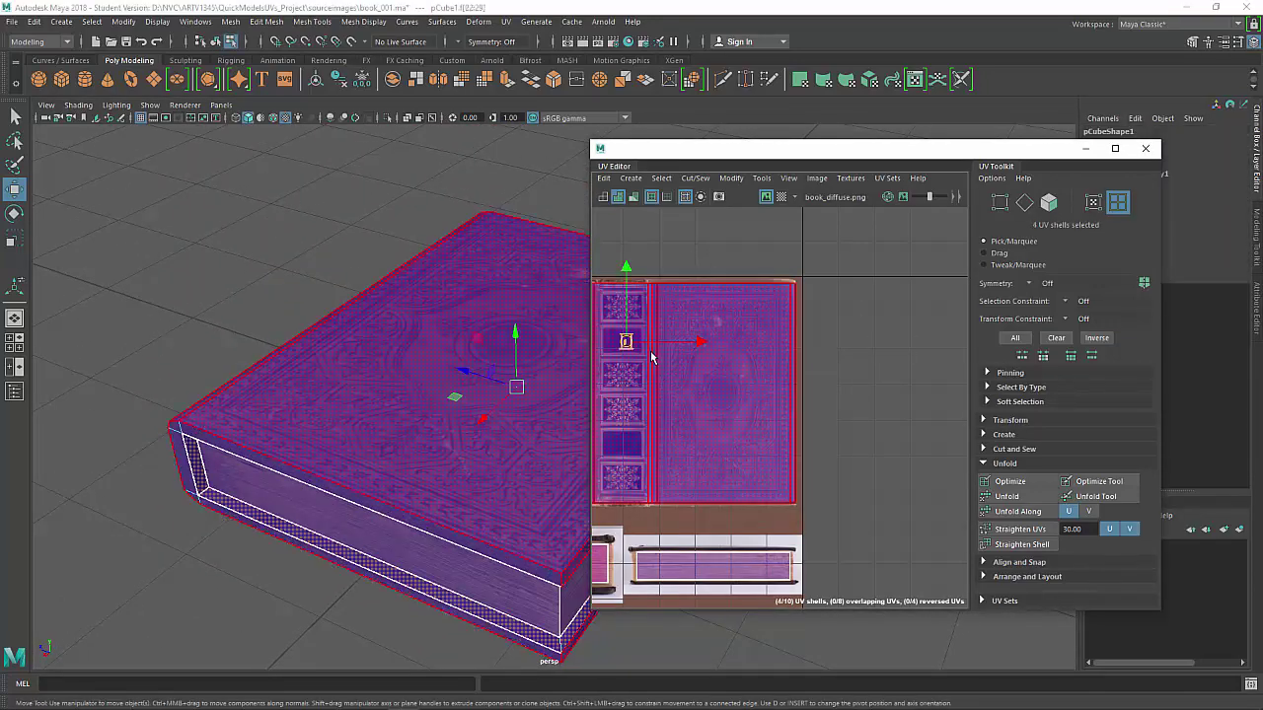
drag(626, 342, 623, 445)
click(424, 227)
right_drag(374, 317, 465, 205)
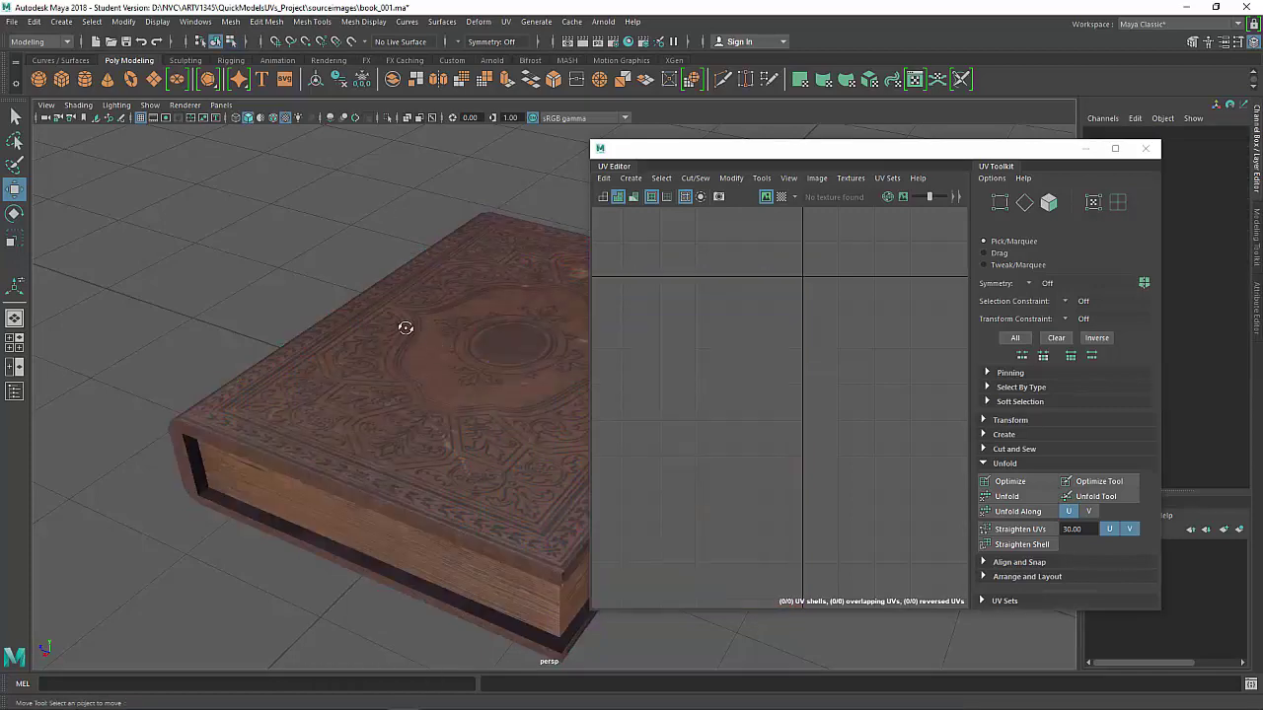
alt+drag(406, 327, 457, 464)
click(367, 319)
click(498, 481)
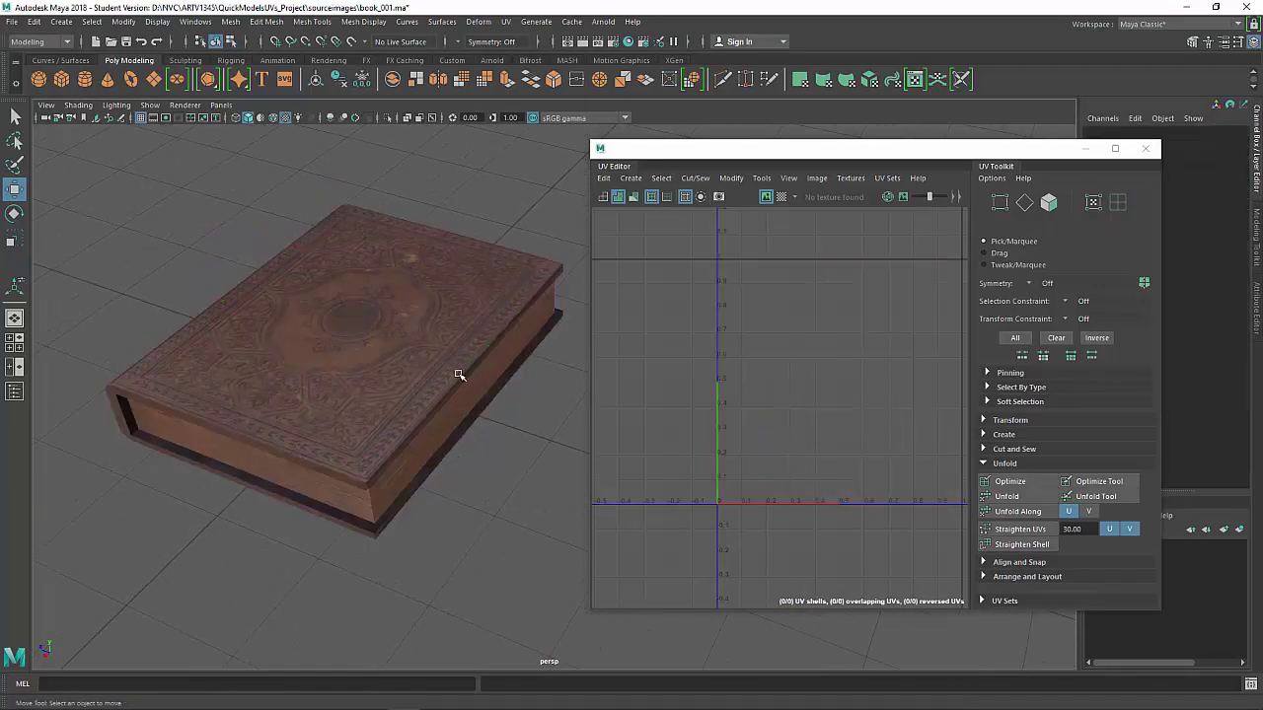